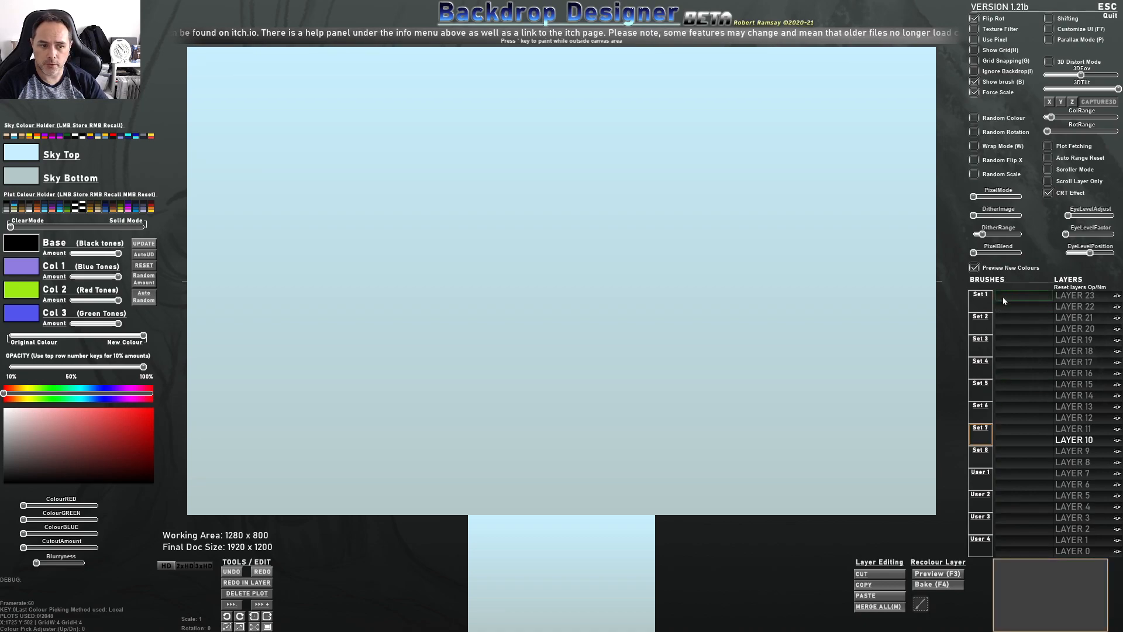
Import the robot model image as a new brush in Set 1 and name it Ed209
left_click(1004, 301)
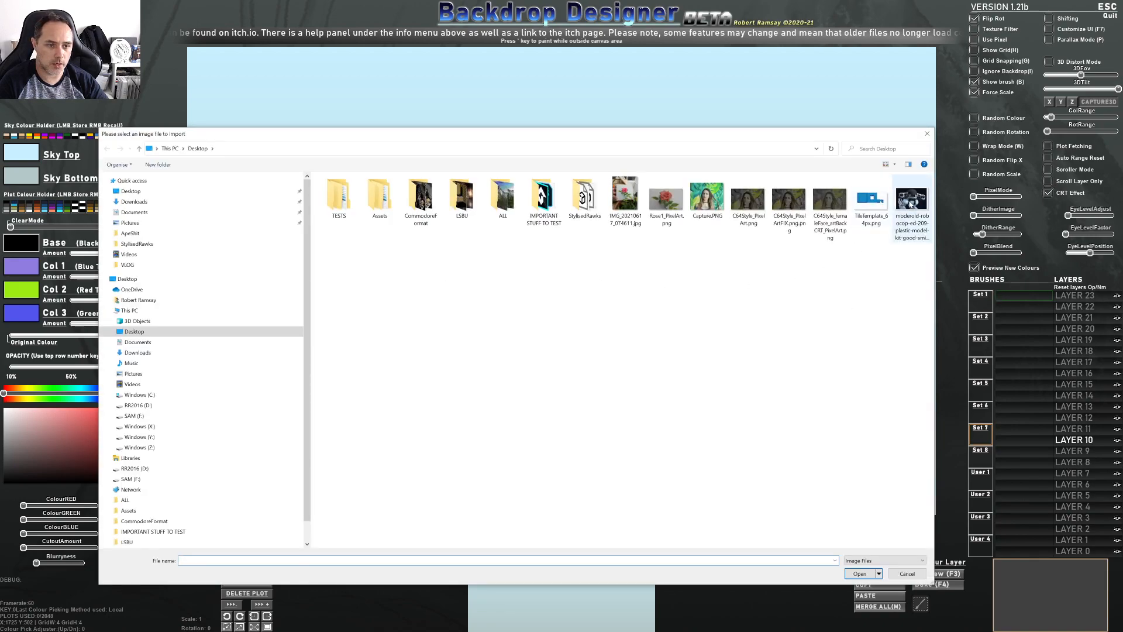
double_click(910, 202)
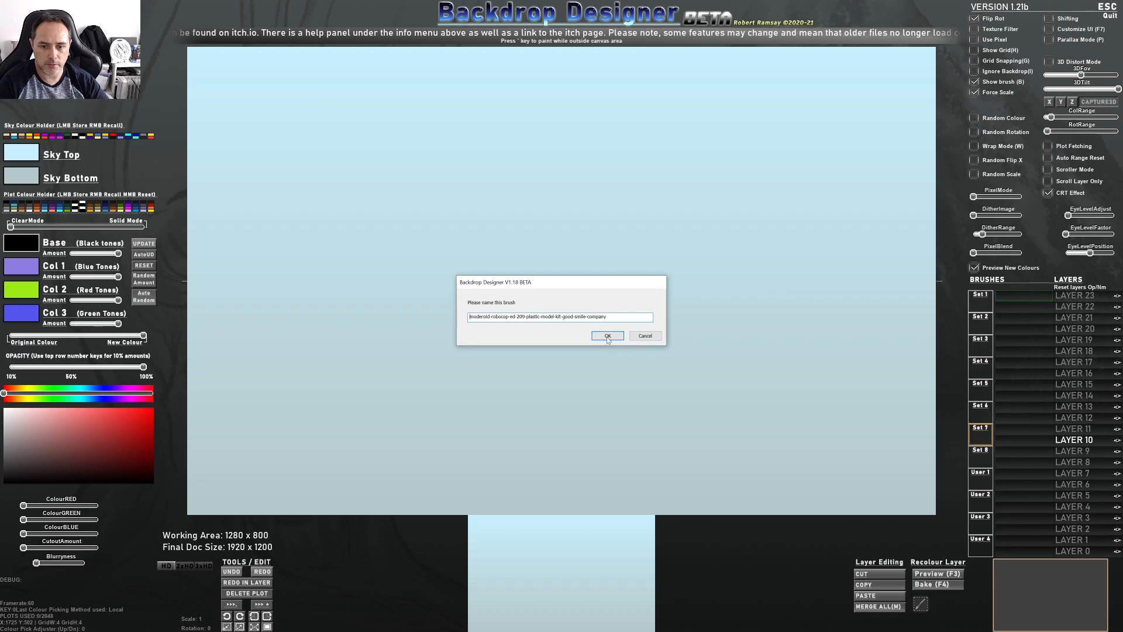
key("ctrl+a")
type("Ed")
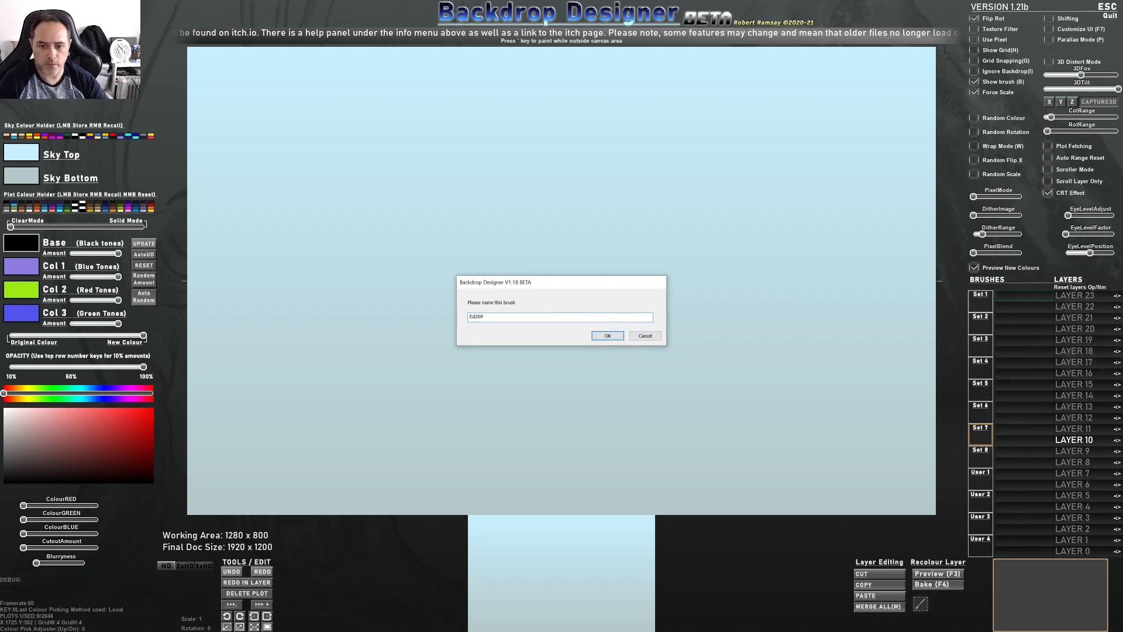
left_click(607, 336)
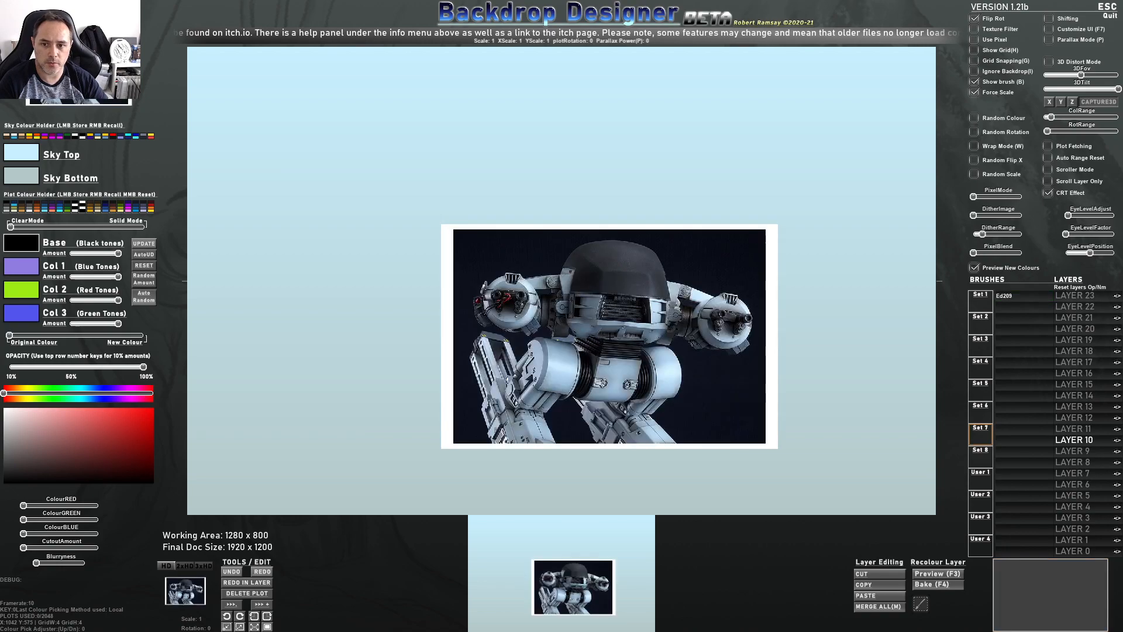
Scale up the Ed209 brush with Force Scale turned off and stamp it to fill the canvas
scroll(593, 267, "up", 15)
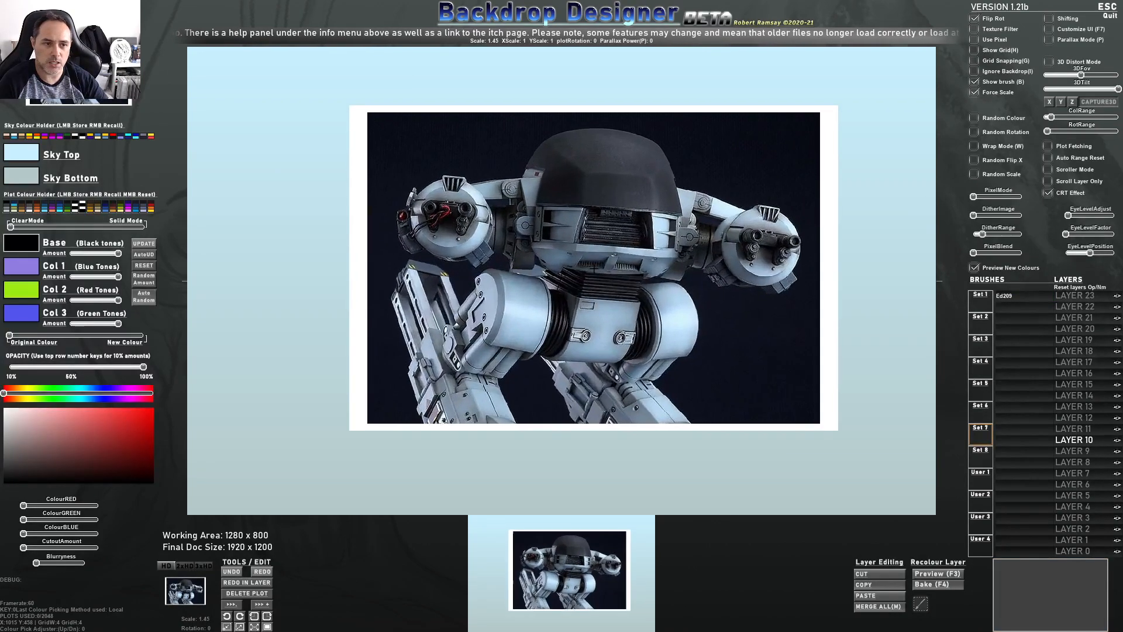
scroll(577, 267, "up", 4)
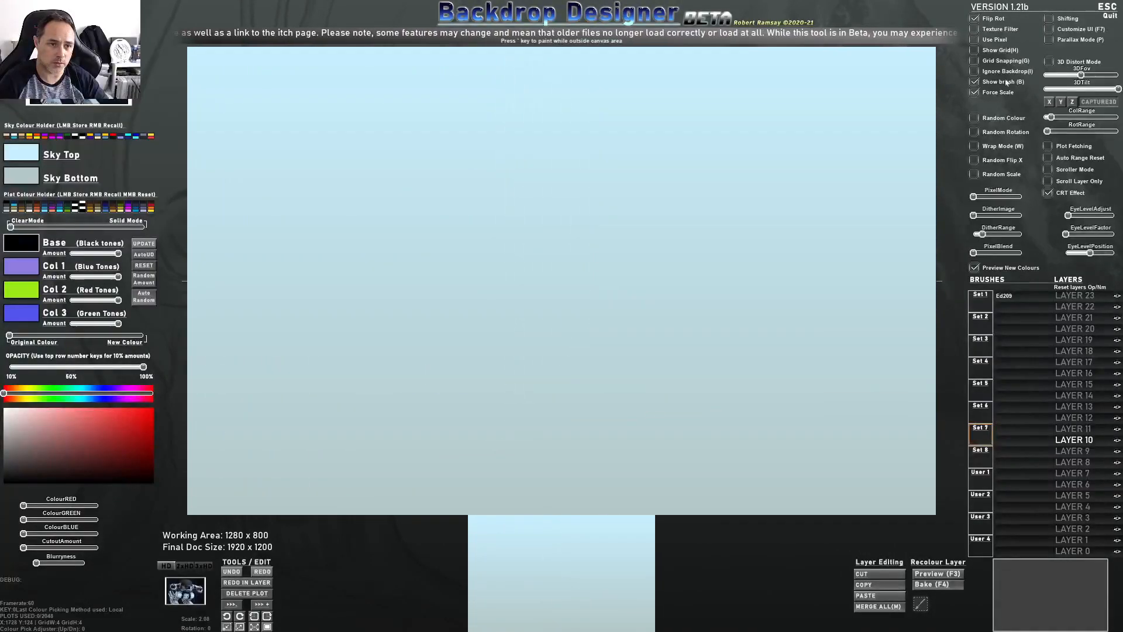
left_click(975, 94)
scroll(589, 282, "up", 4)
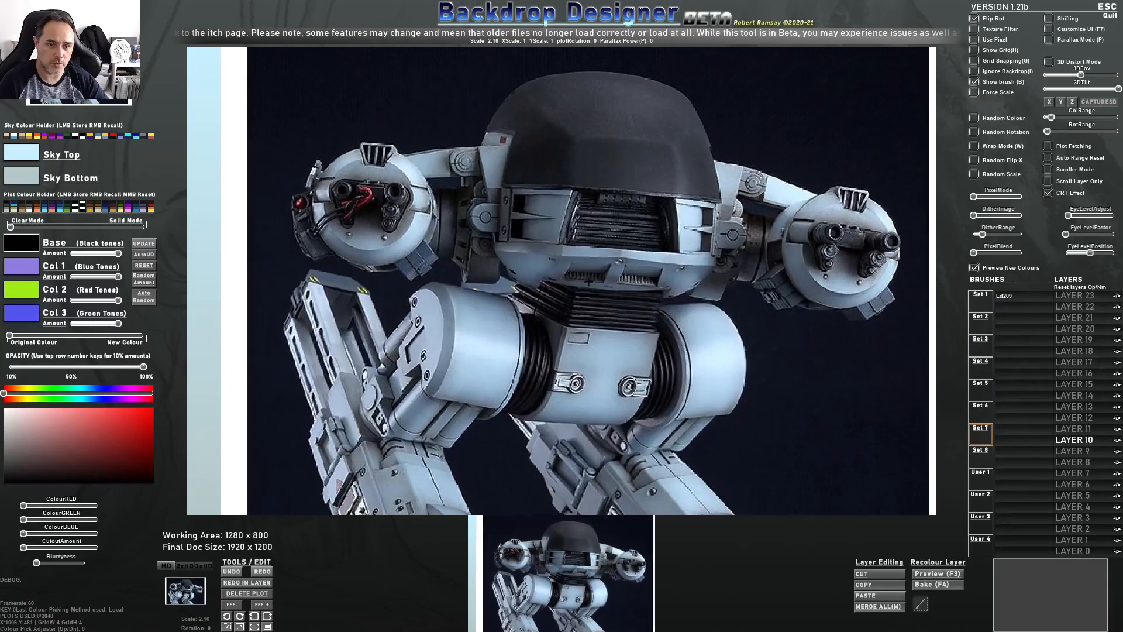
scroll(589, 282, "up", 4)
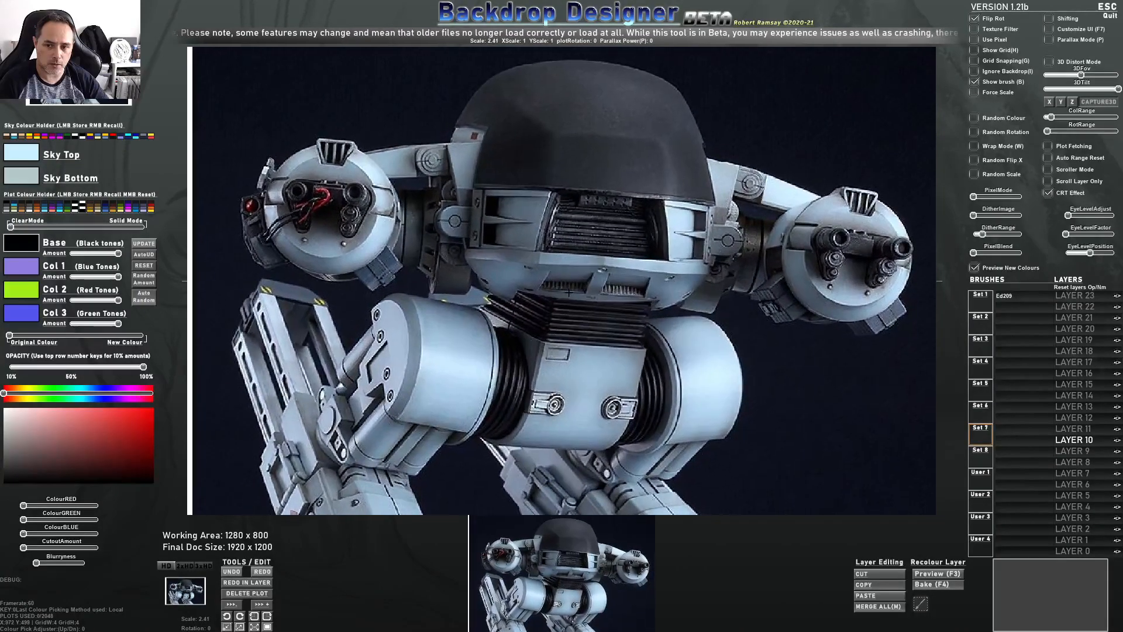
scroll(564, 293, "up", 1)
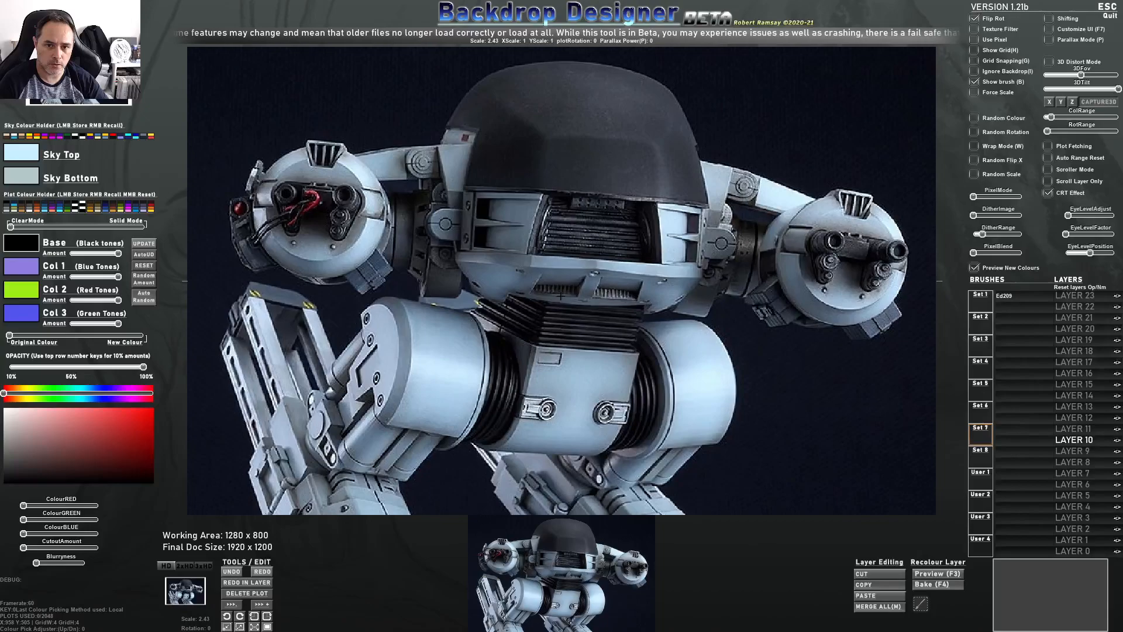
left_click(562, 296)
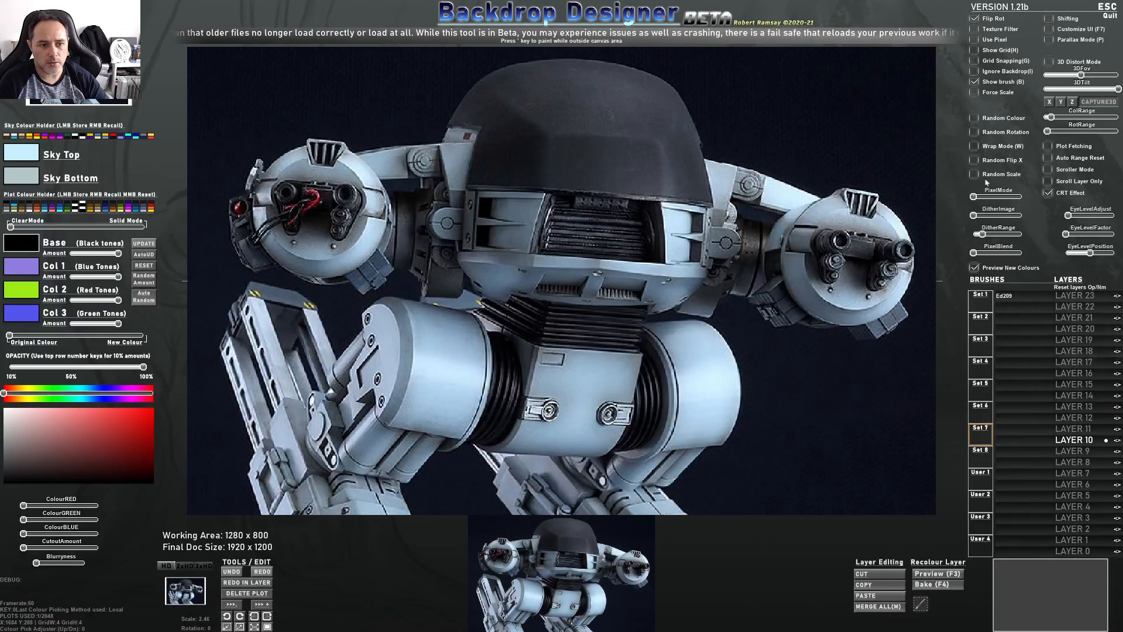
Set Pixel Mode to C64 320x200 and turn off the CRT effect
left_click_drag(974, 197, 981, 197)
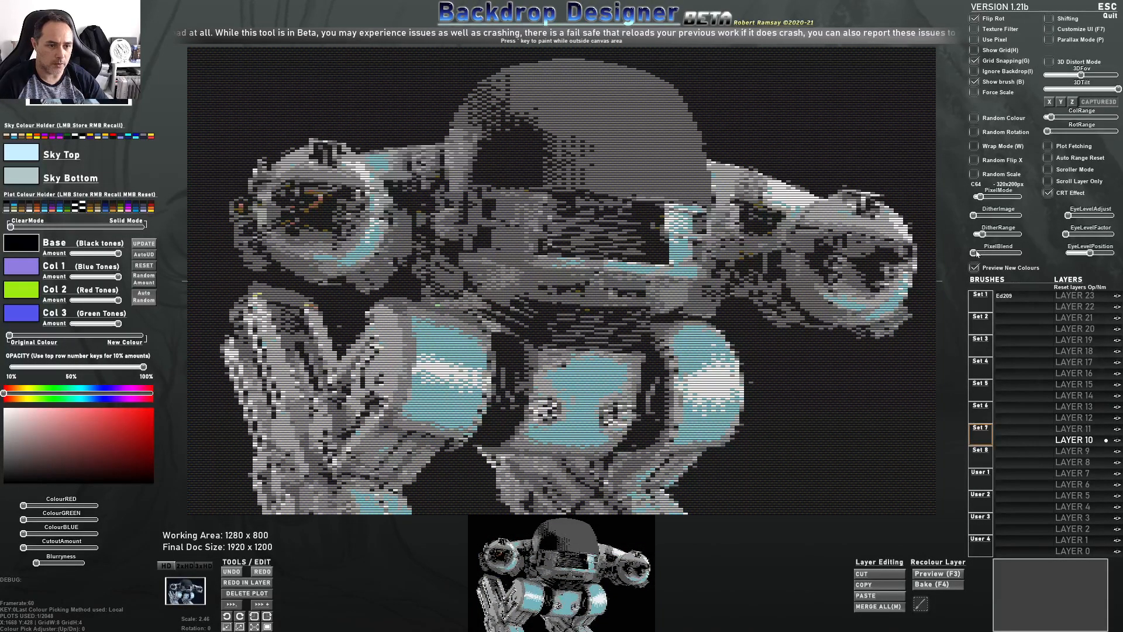
left_click(1047, 193)
left_click(1048, 193)
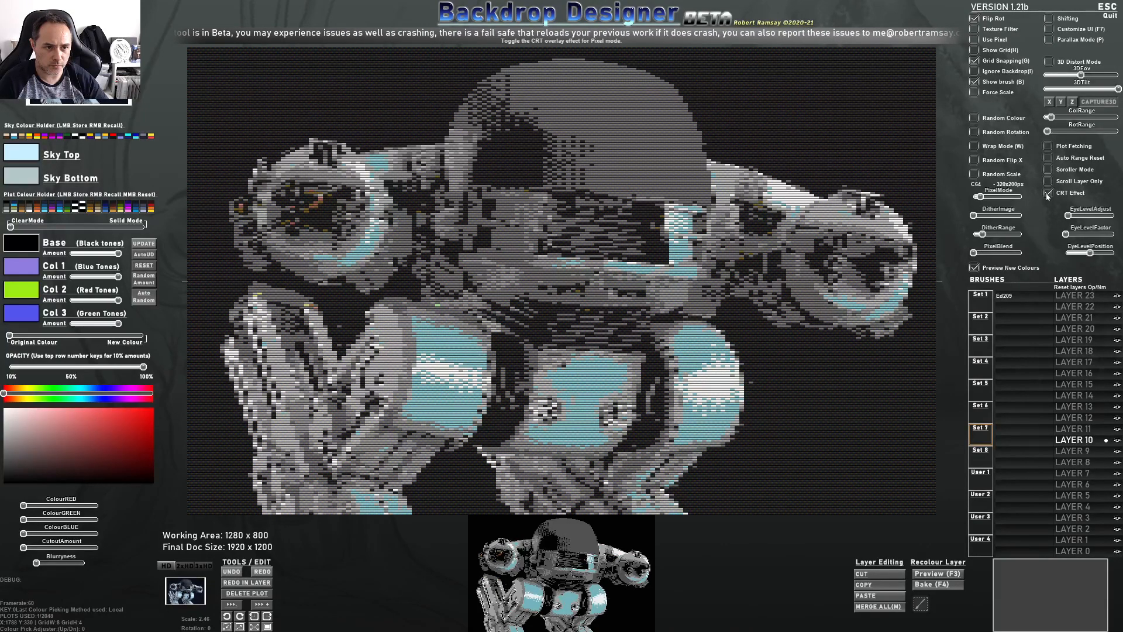
left_click(1047, 193)
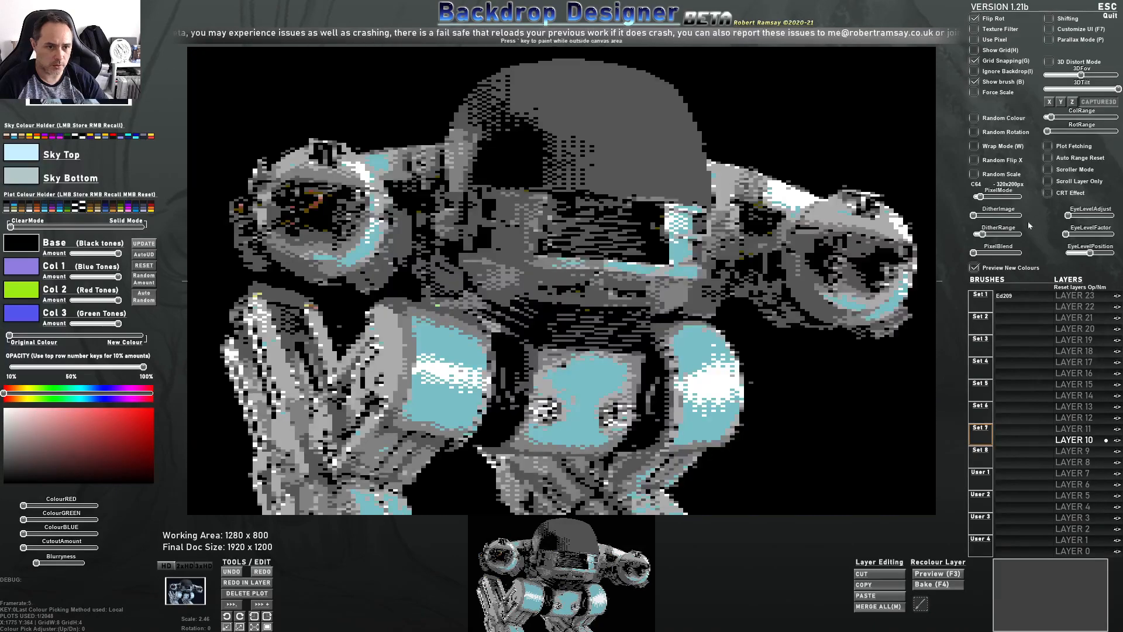
Raise the Pixel Blend, Dither Range and Dither Image sliders to add dithering to the image
mouse_move(975, 254)
left_mouse_down()
mouse_move(1005, 255)
mouse_move(979, 256)
left_mouse_up()
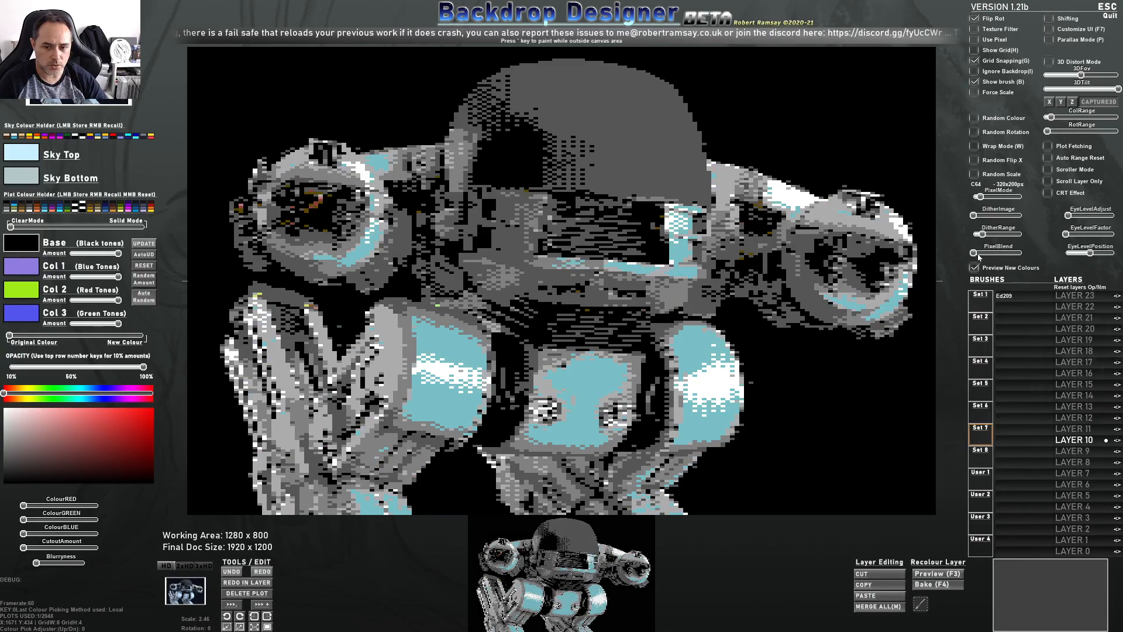
left_click_drag(979, 257, 992, 234)
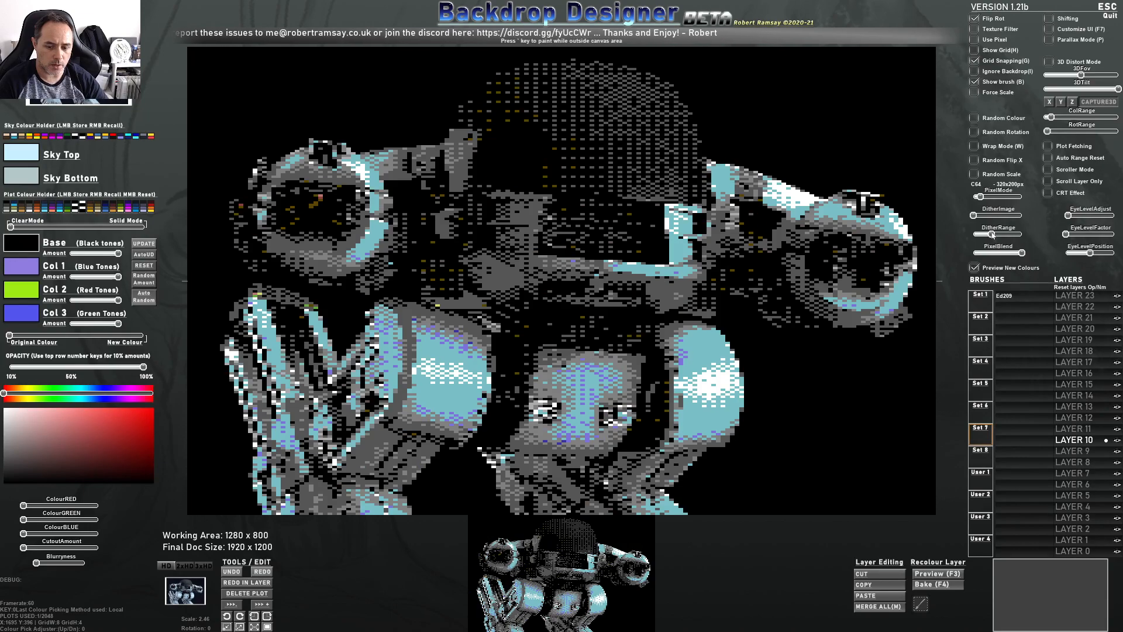
mouse_move(975, 217)
left_mouse_down()
mouse_move(1011, 215)
mouse_move(981, 215)
left_mouse_up()
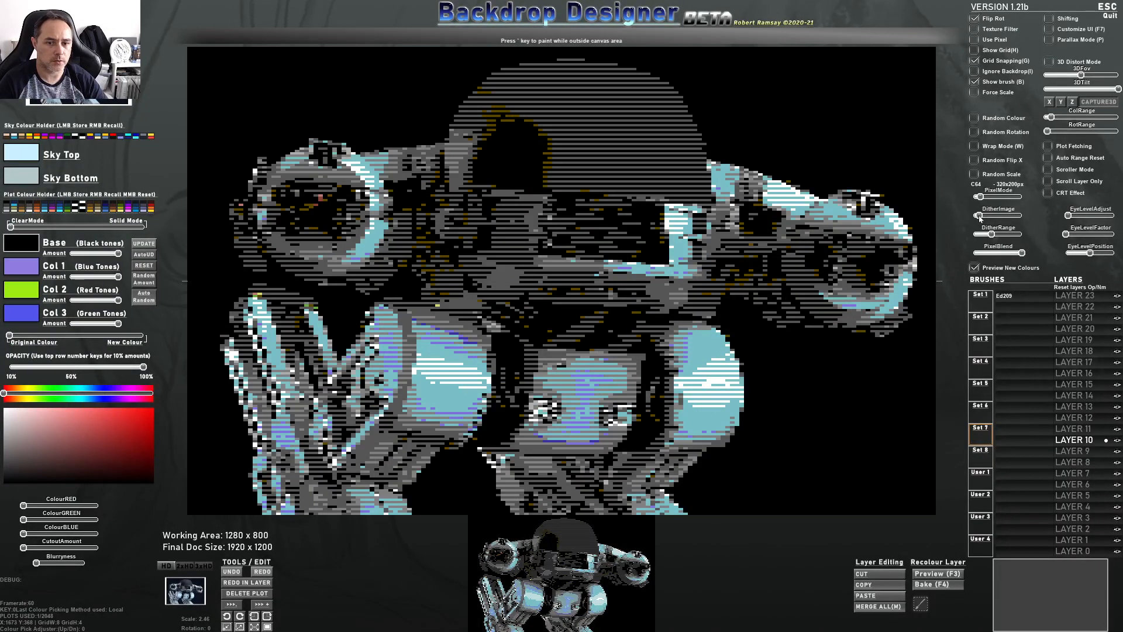
left_click_drag(980, 216, 979, 215)
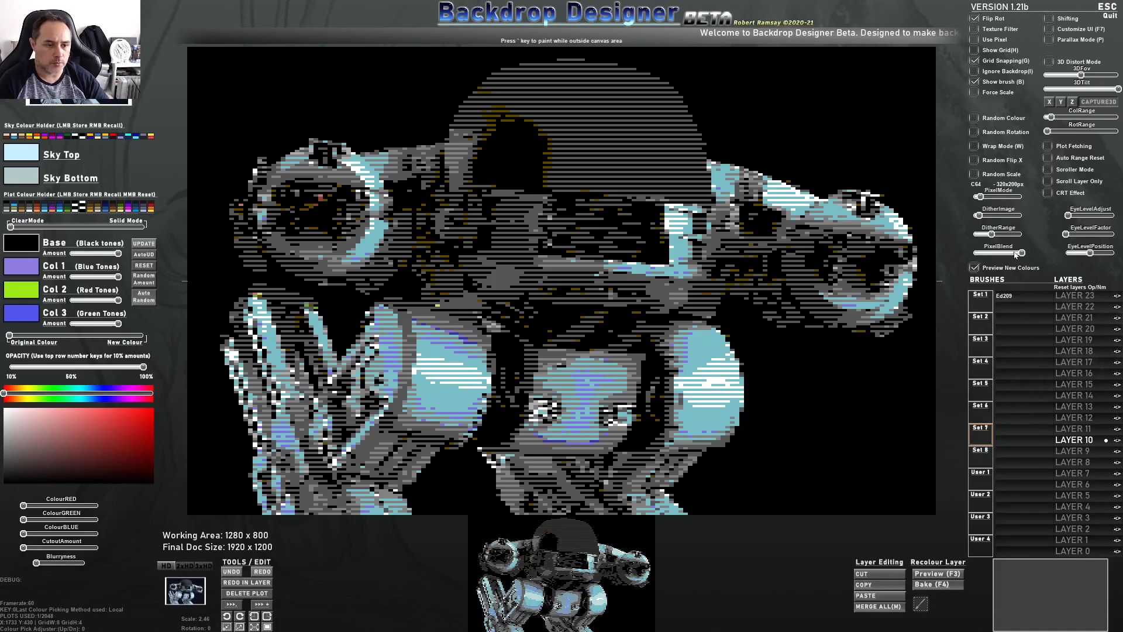
Increase Pixel Blend further and fine-tune the Dither Range slider
mouse_move(1017, 253)
left_mouse_down()
mouse_move(978, 256)
mouse_move(1029, 256)
left_mouse_up()
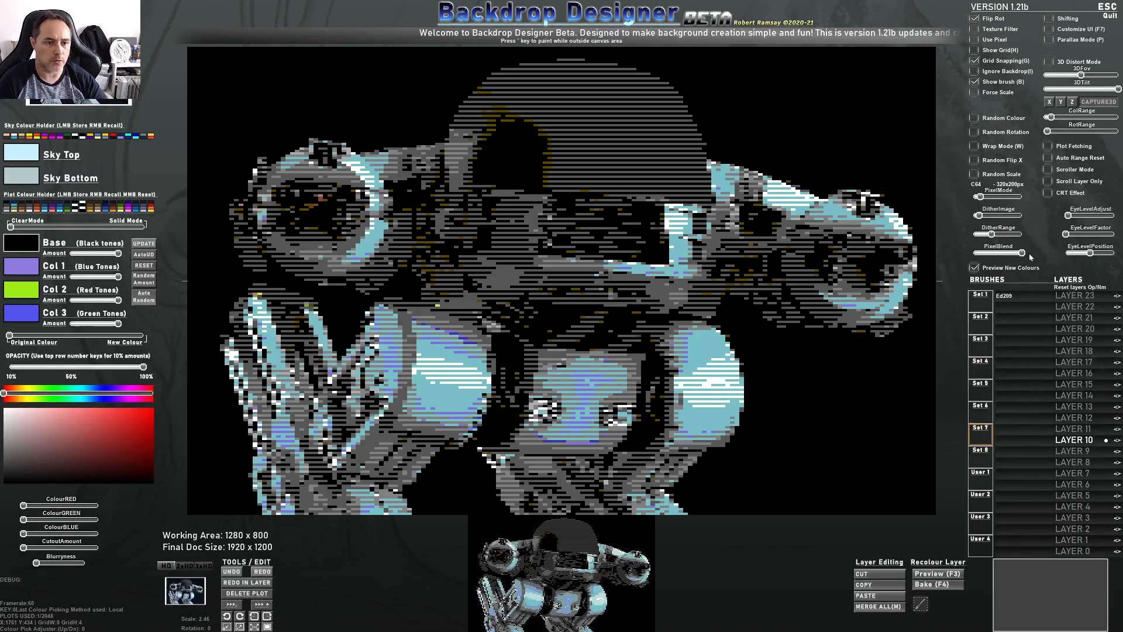
left_click(994, 235)
left_click(993, 237)
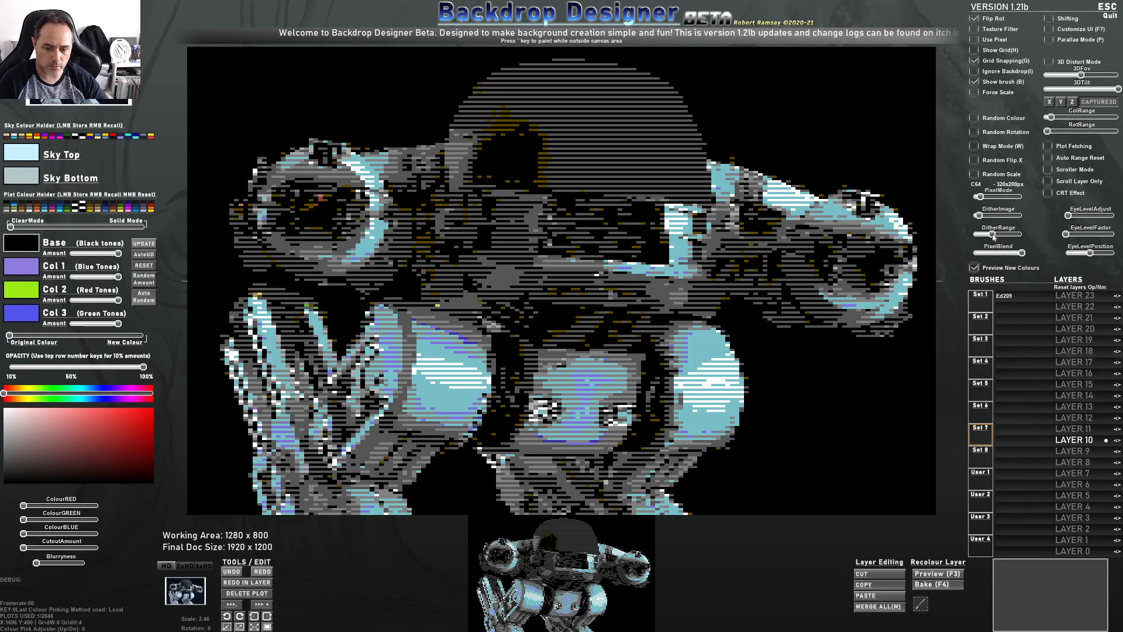
left_click(993, 236)
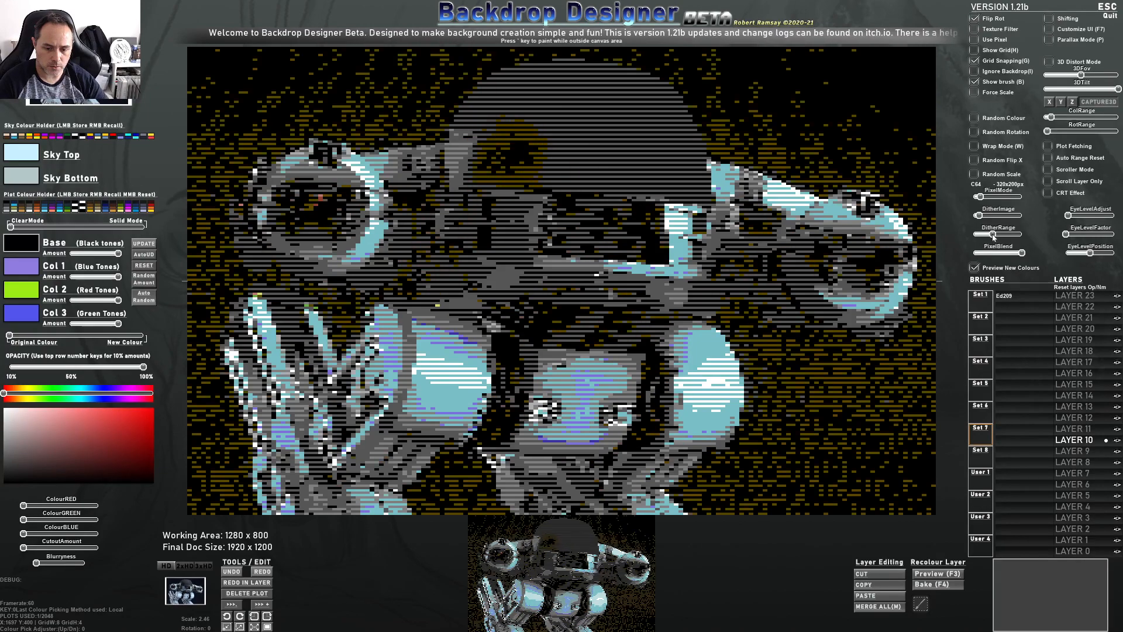
left_click(992, 236)
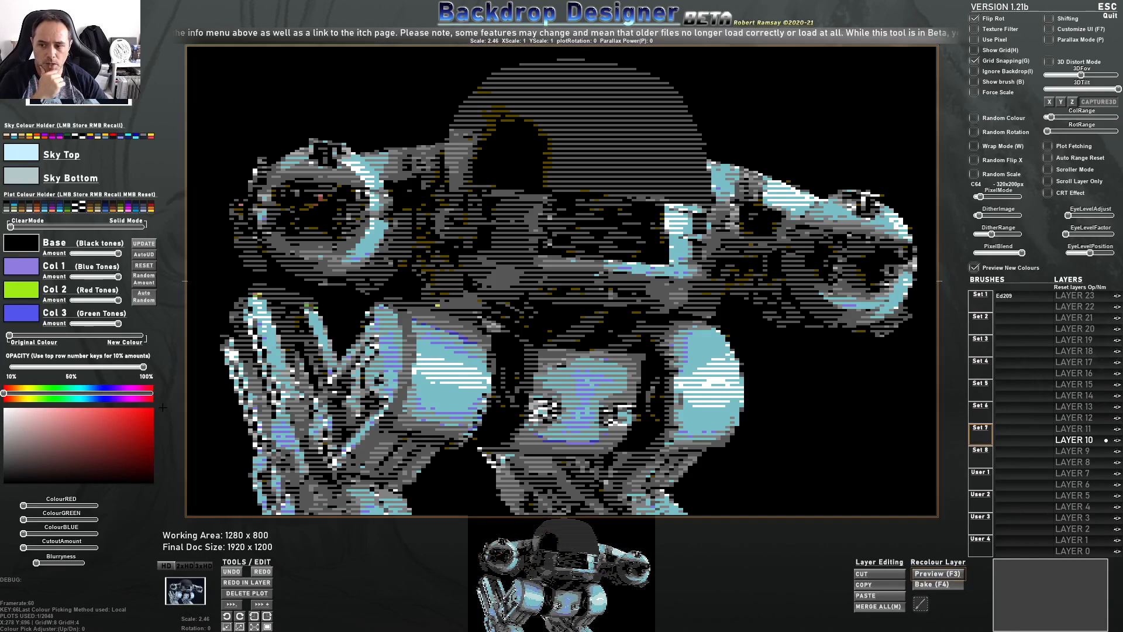
Enter recolour preview mode and move the colour blend slider fully to New Colour
key("F3")
left_click_drag(14, 337, 138, 340)
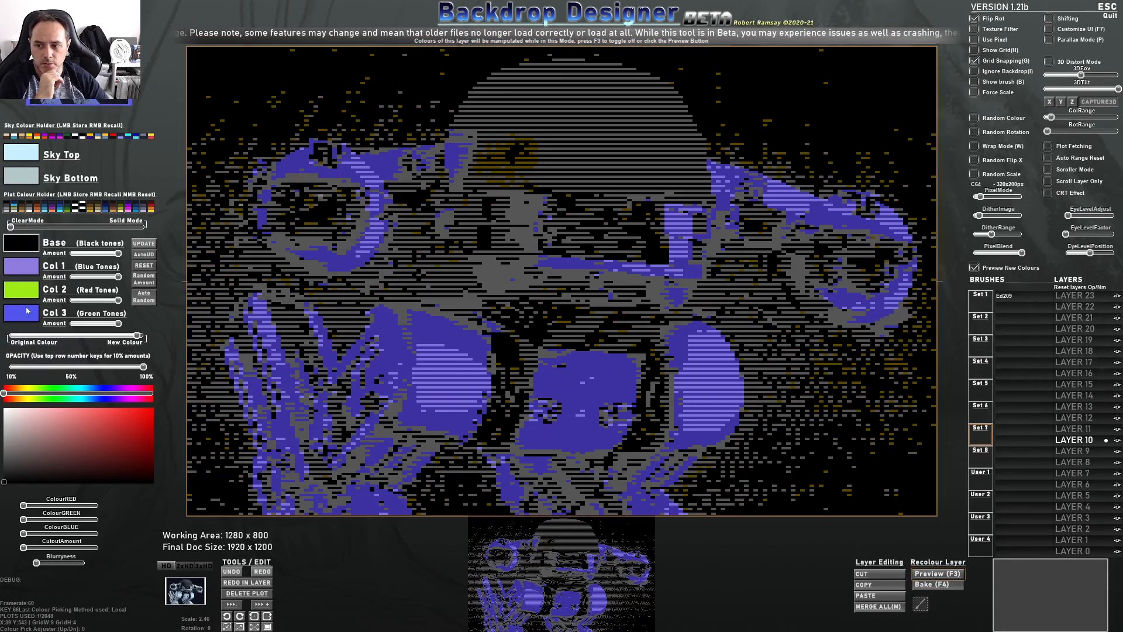
Recall a greyscale palette preset for the plot colours and adjust the base amount
right_click(58, 209)
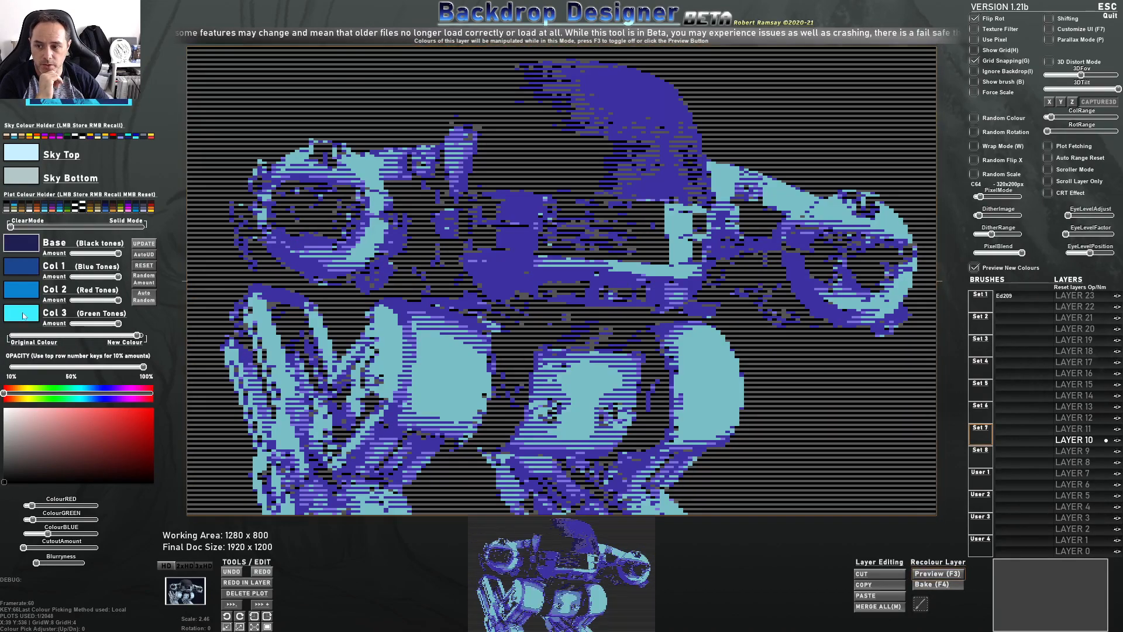
right_click(31, 209)
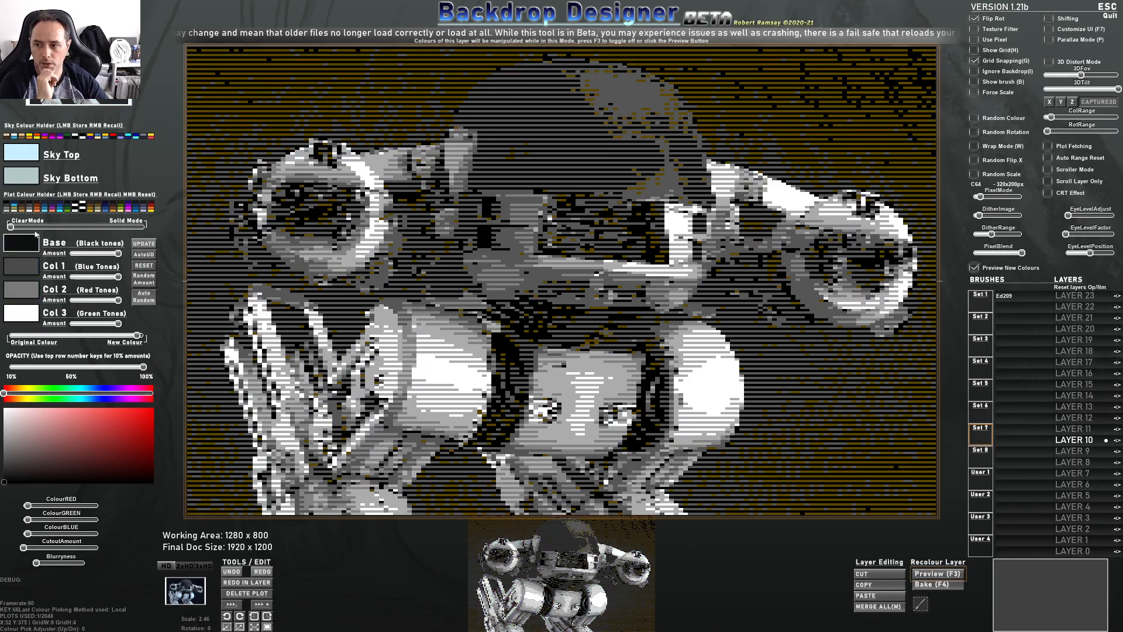
left_click_drag(117, 254, 120, 278)
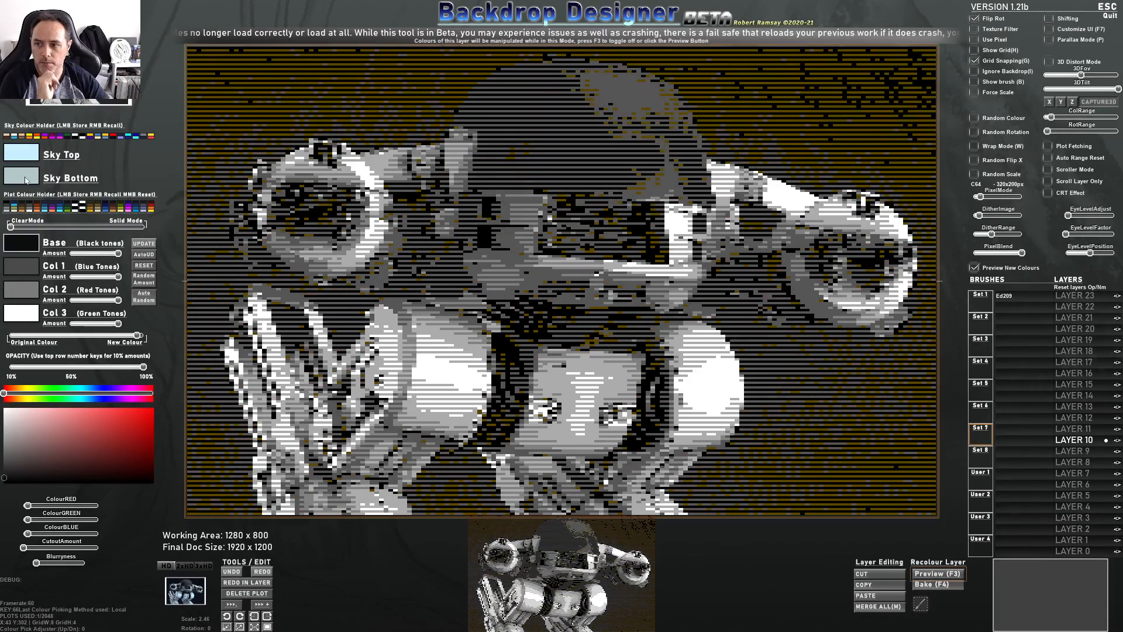
Set the sky gradient colours to black
left_click(27, 177)
left_click_drag(26, 448, 4, 484)
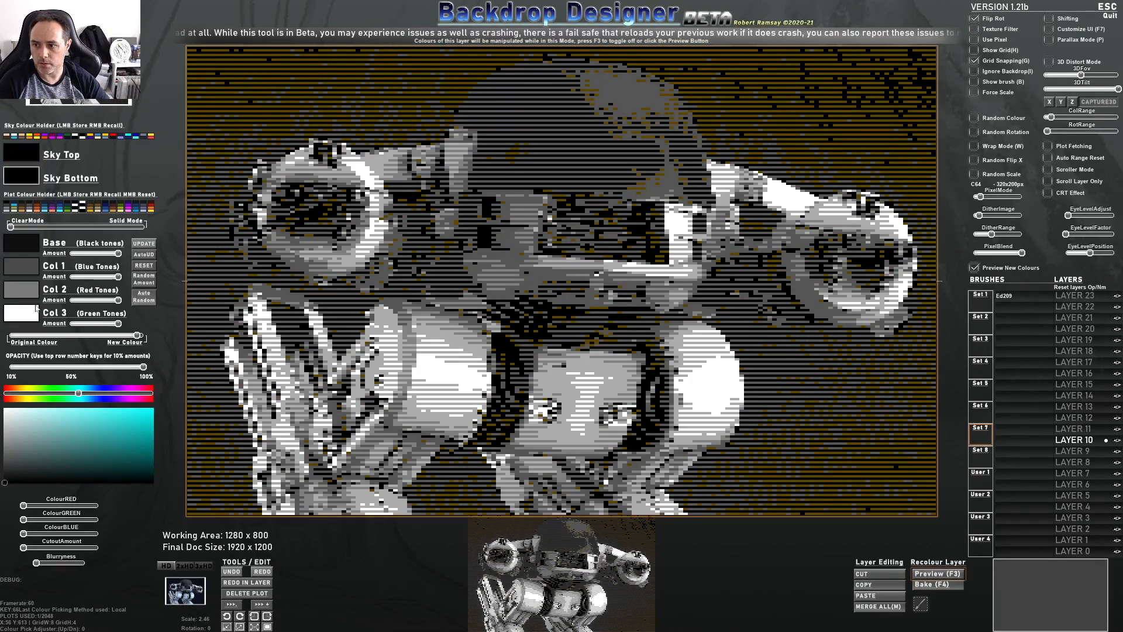
Select the Base colour and lower its amount to about half
left_click(19, 241)
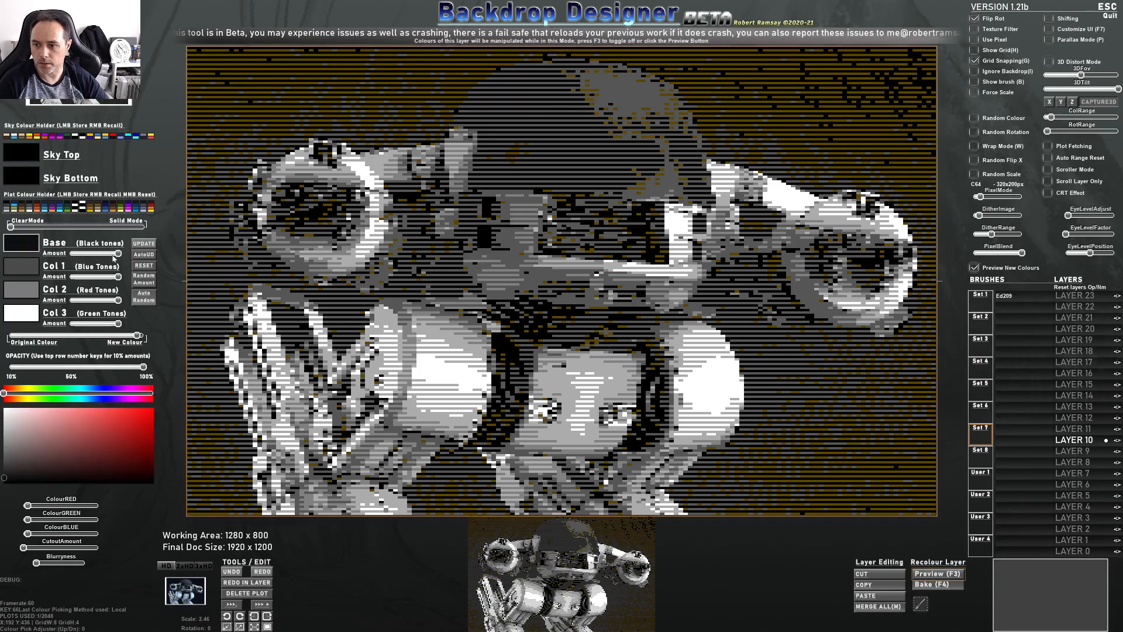
left_click_drag(118, 254, 69, 254)
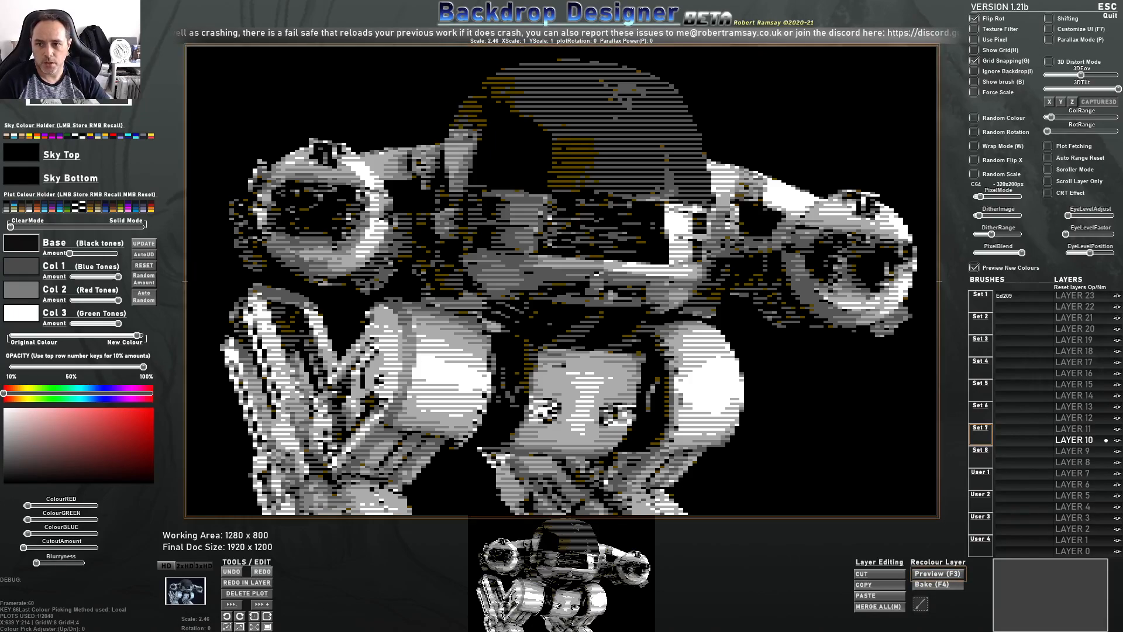
mouse_move(118, 277)
left_mouse_down()
mouse_move(72, 279)
mouse_move(119, 281)
left_mouse_up()
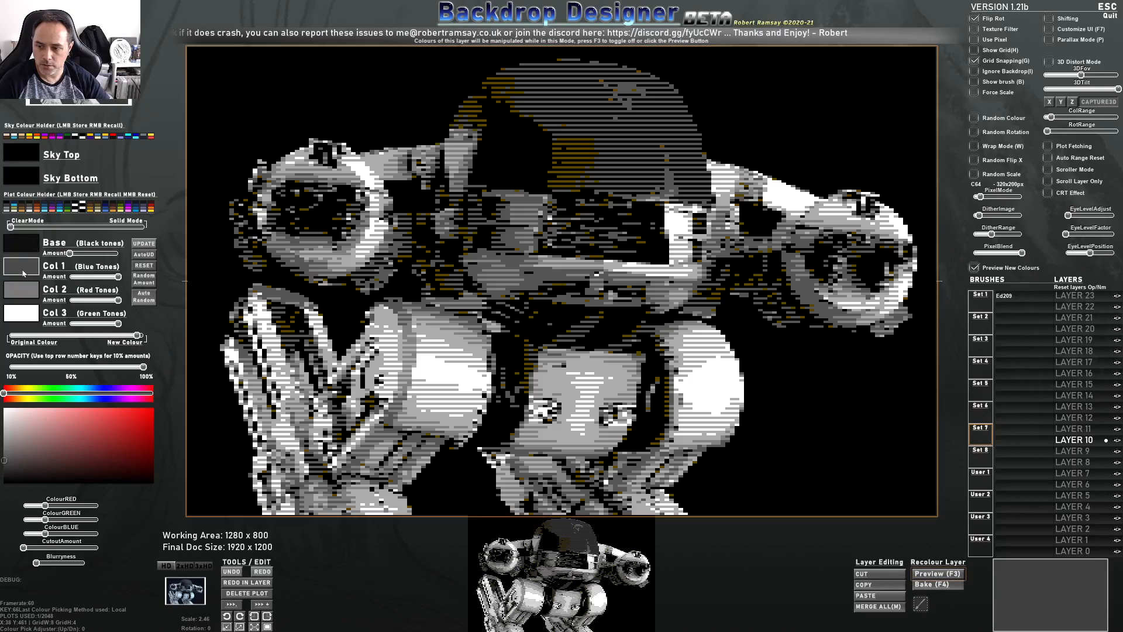
Pick a lighter grey for Colour 1 from the colour picker
left_click(5, 462)
left_click(7, 432)
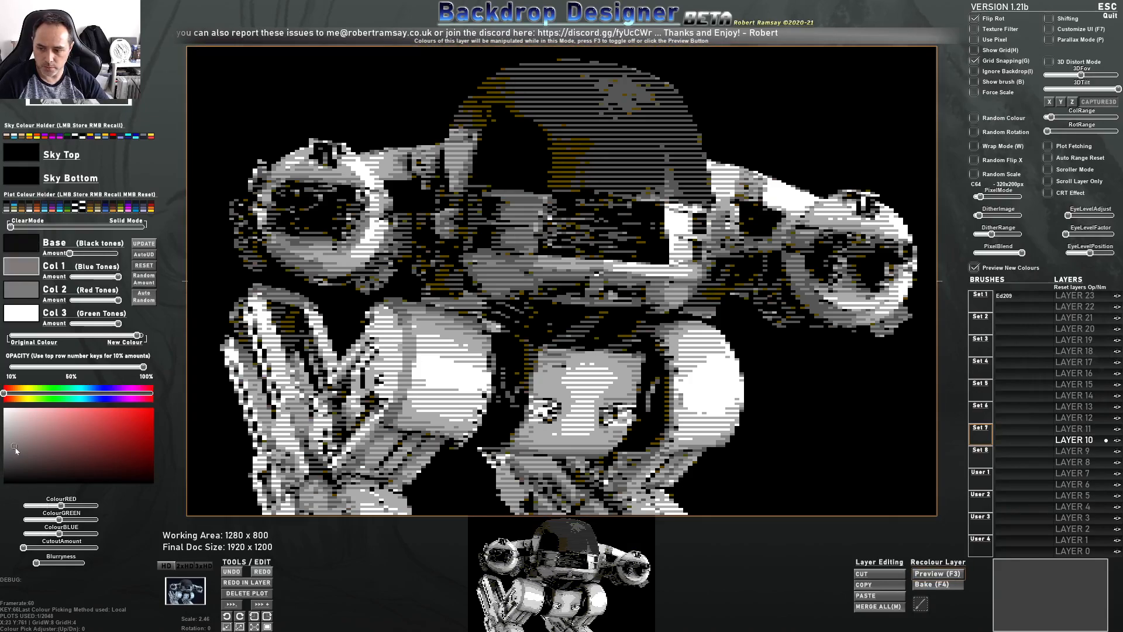
left_click_drag(7, 432, 5, 432)
Set Colour 2 to a dark blue-grey using the colour picker and hue bar
left_click(22, 290)
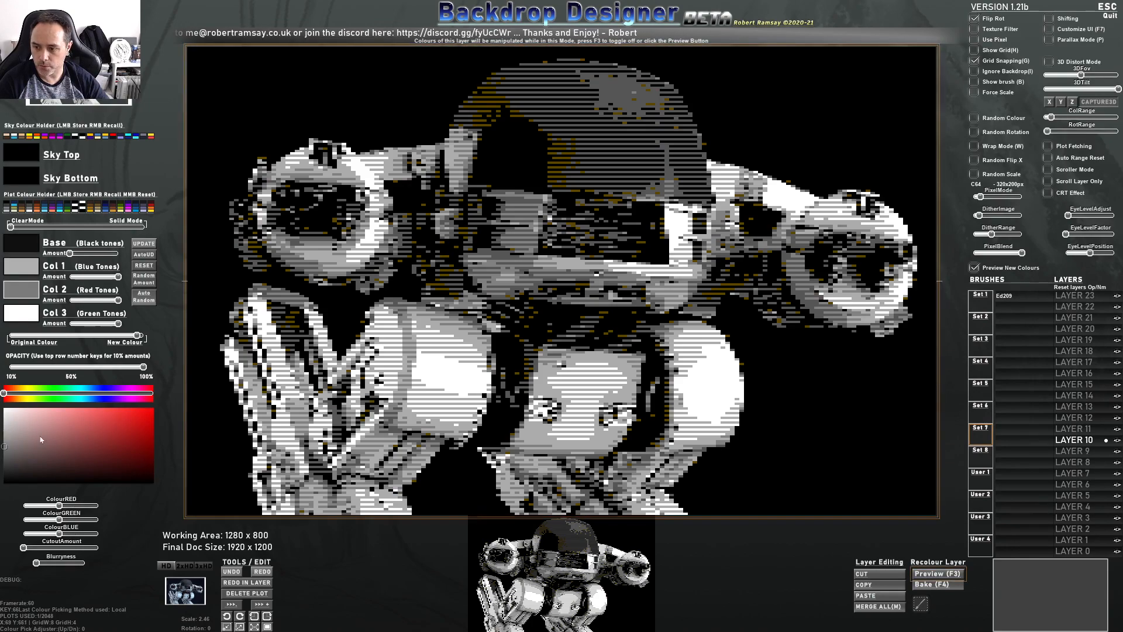
left_click(15, 437)
left_click_drag(15, 438, 24, 467)
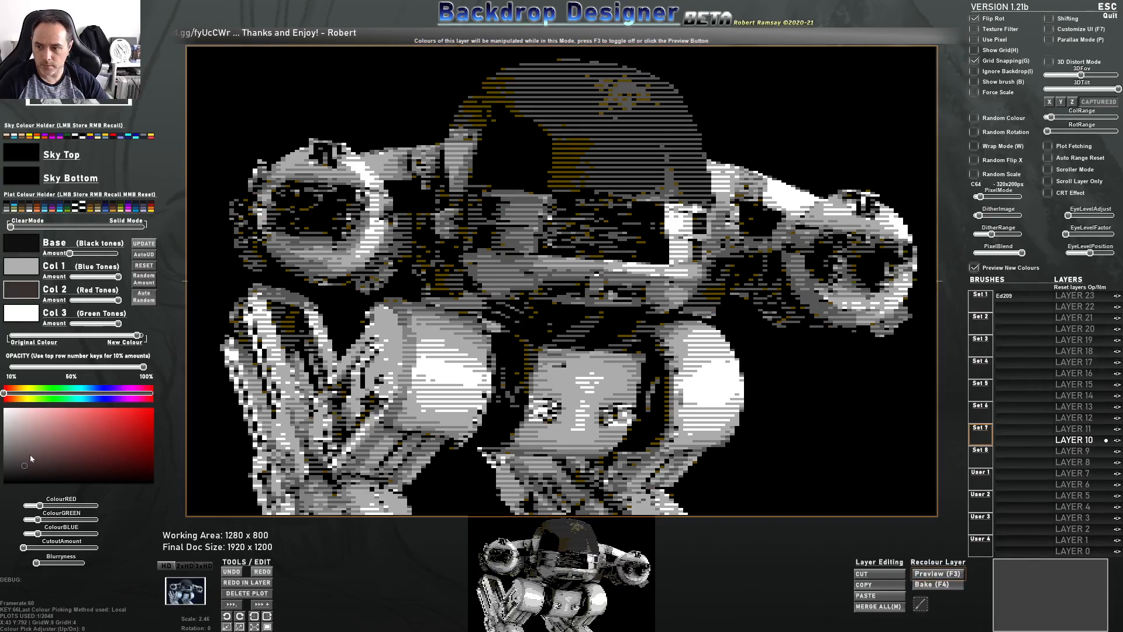
left_click(69, 467)
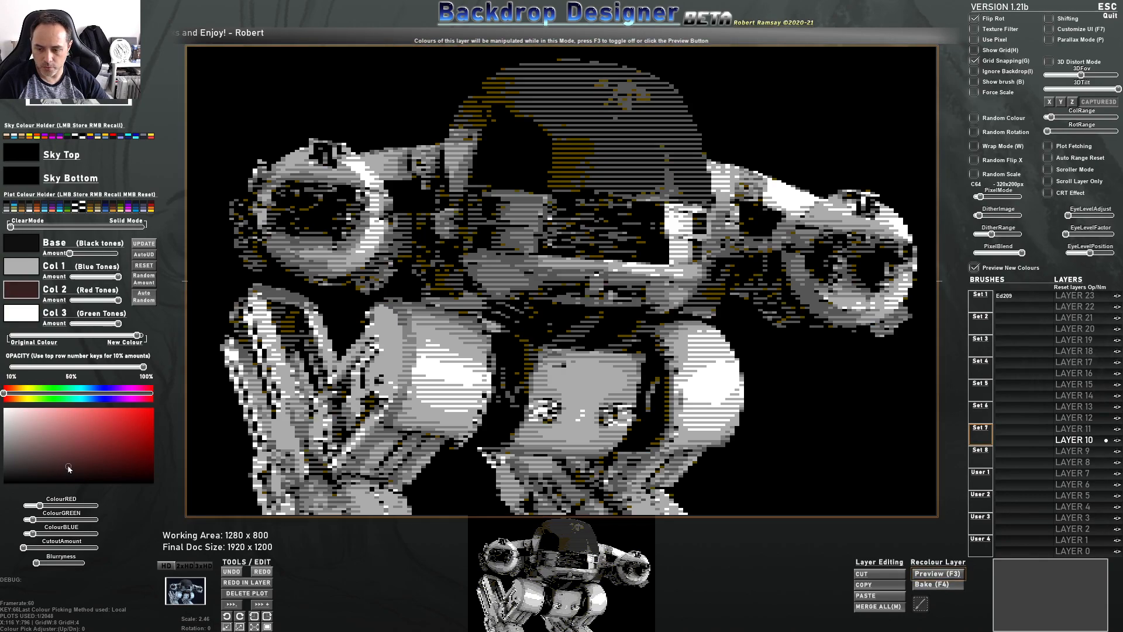
left_click(89, 394)
left_click_drag(95, 402, 104, 403)
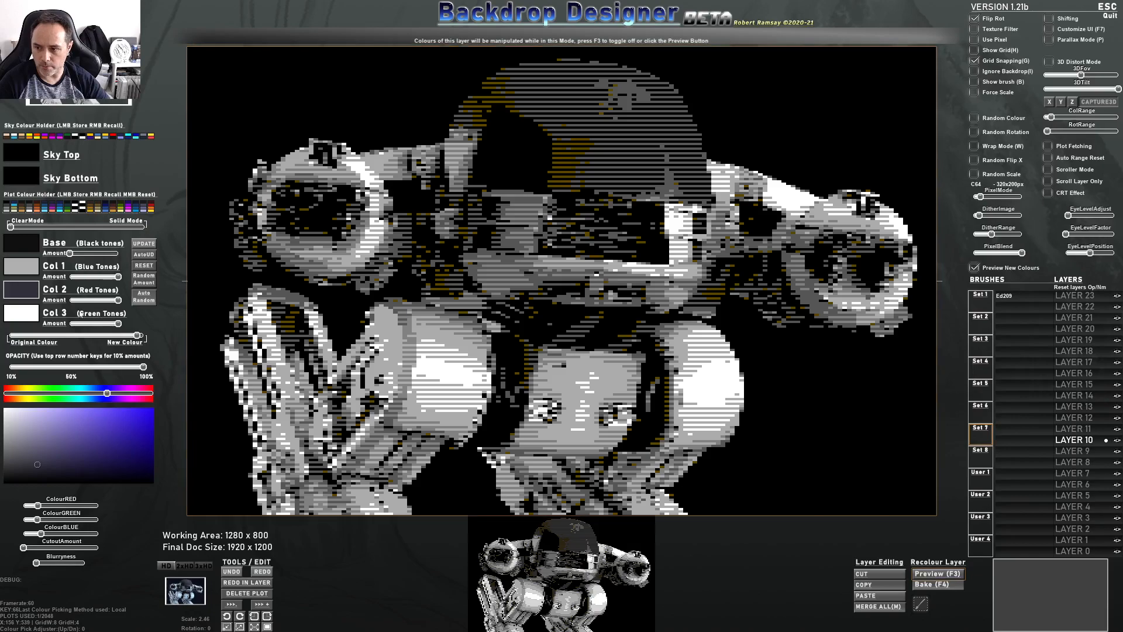
left_click(26, 248)
left_click(100, 393)
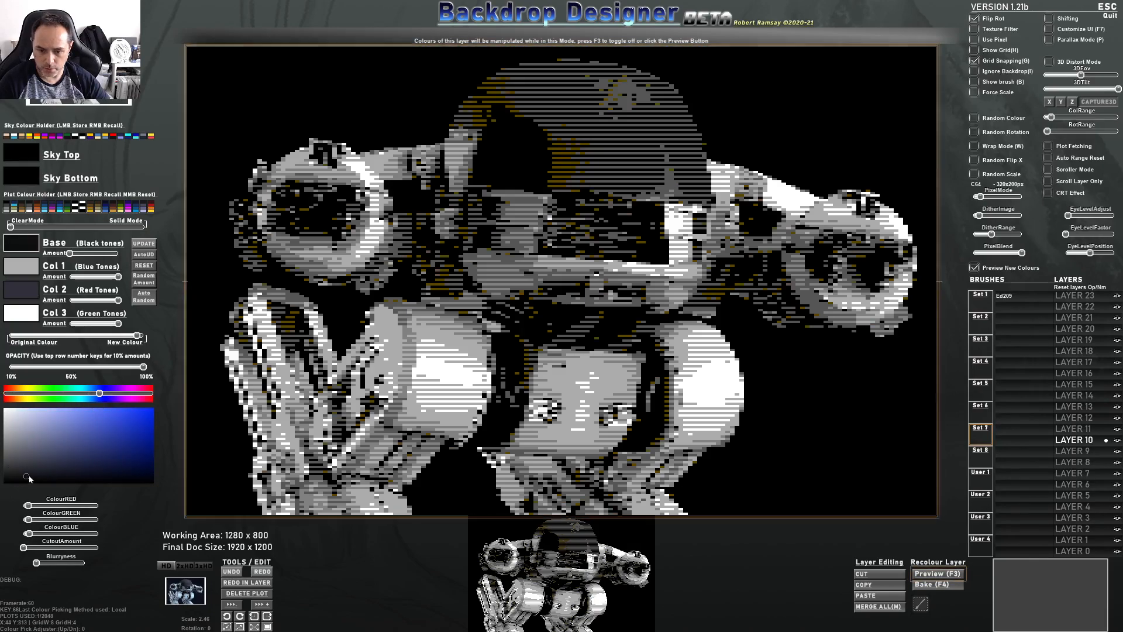
Set the Base colour to a dark navy blue from the colour picker
left_click(103, 479)
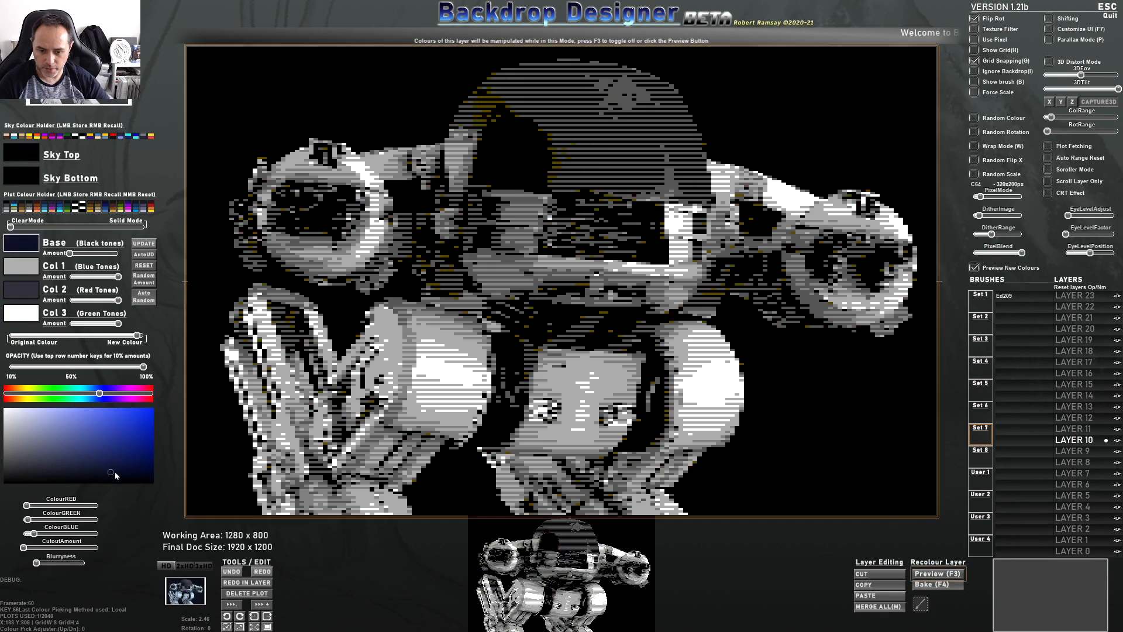
left_click(123, 472)
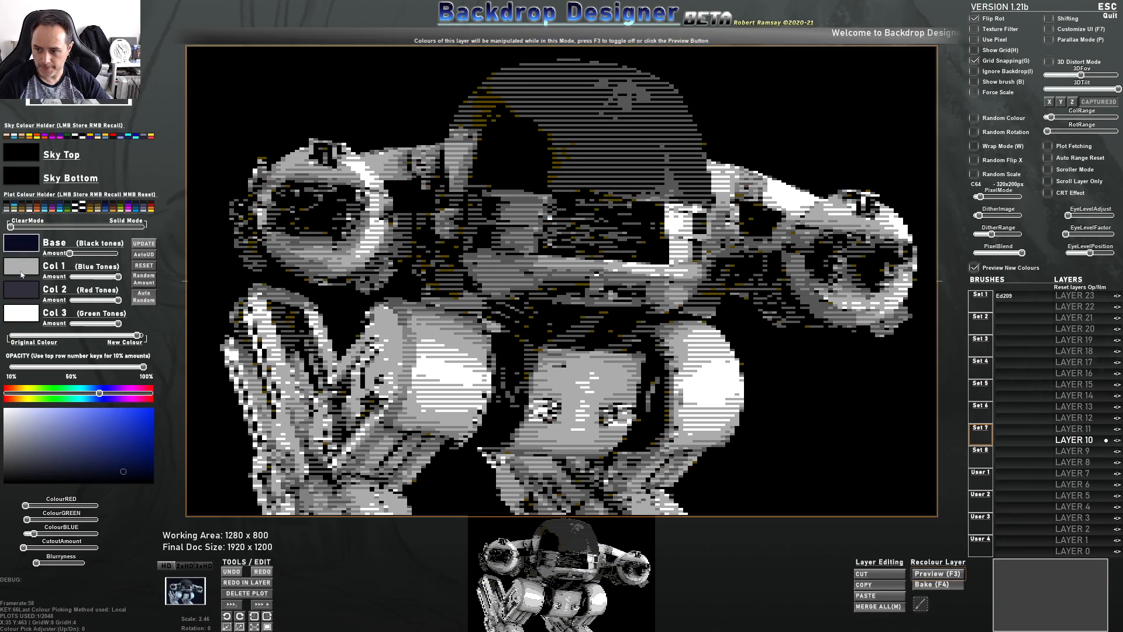
Select Colour 1 and change it to a bright blue using the hue bar and colour picker
left_click(21, 270)
left_click_drag(10, 394, 91, 393)
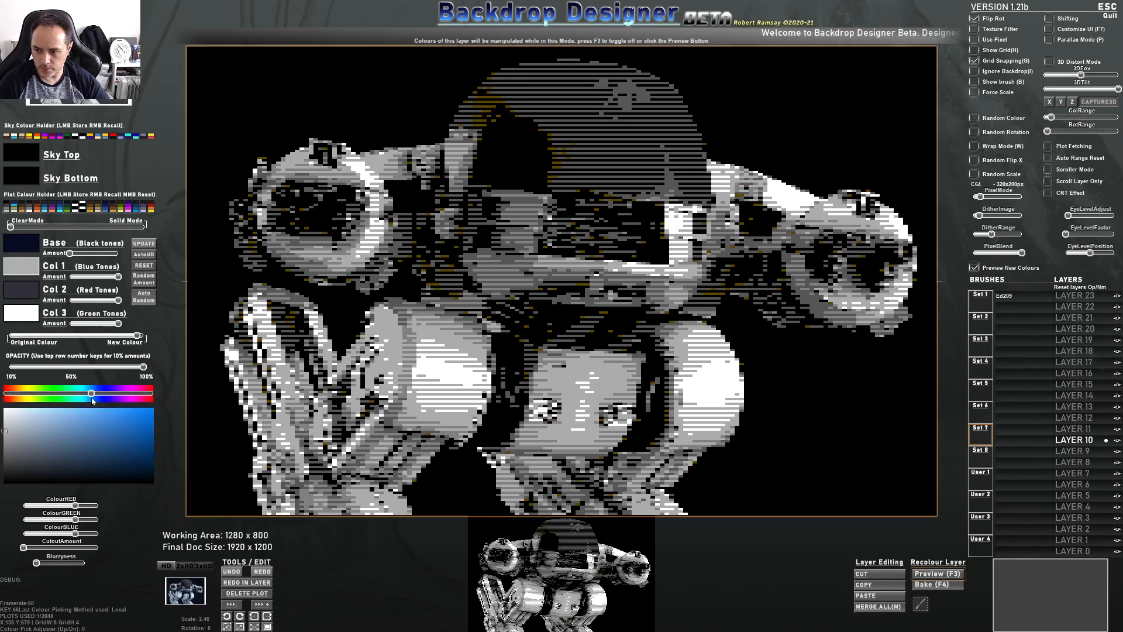
left_click_drag(7, 431, 141, 430)
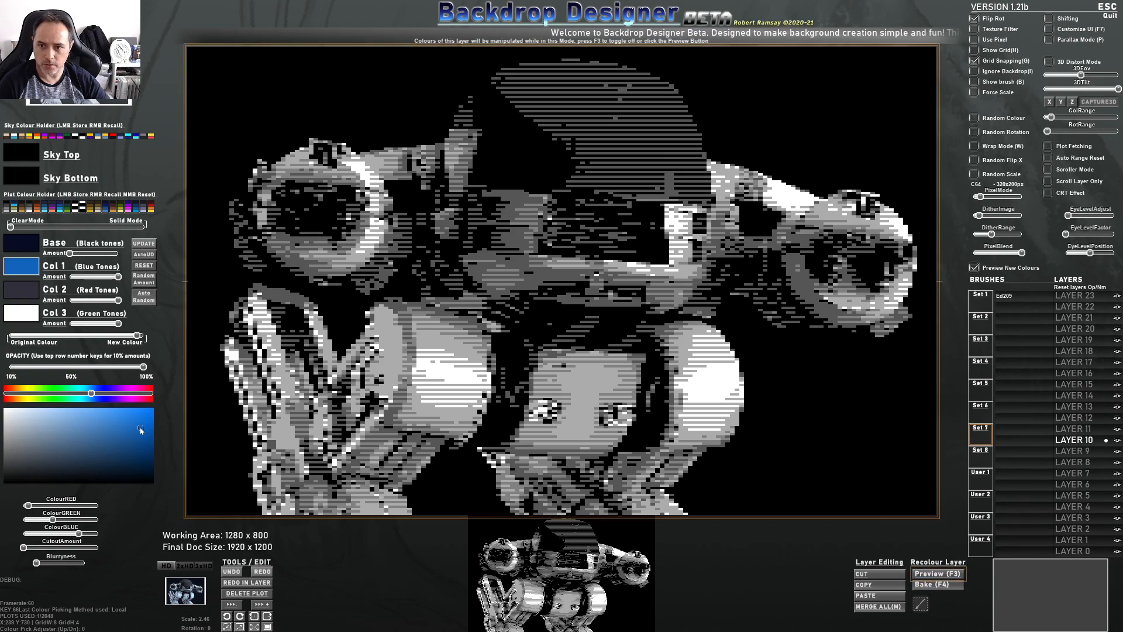
left_click_drag(140, 427, 141, 428)
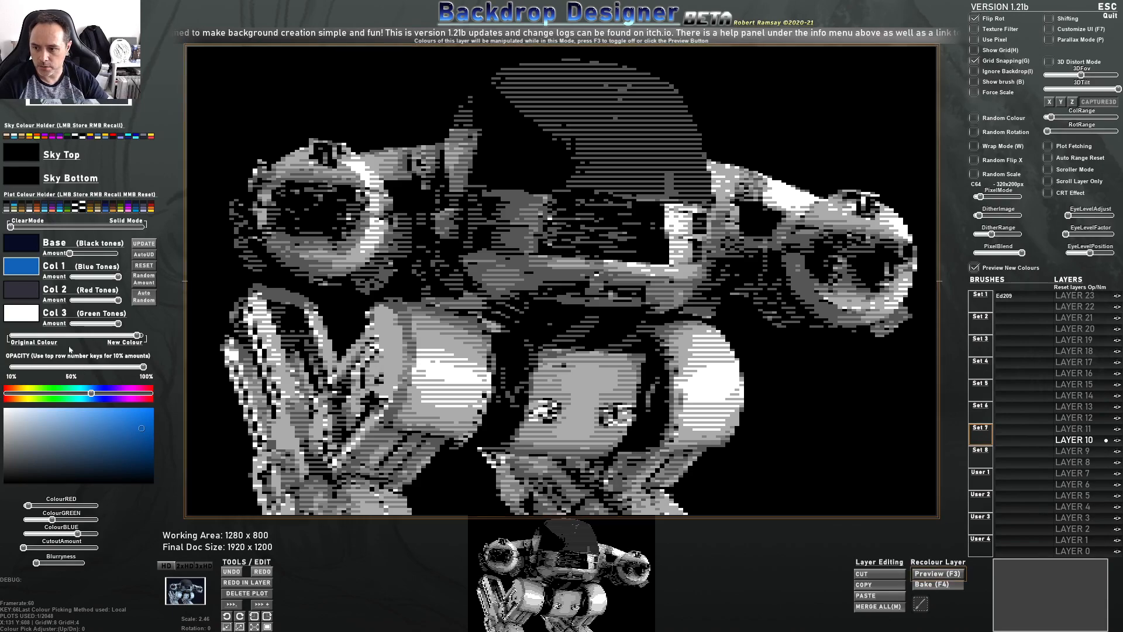
left_click_drag(136, 446, 30, 412)
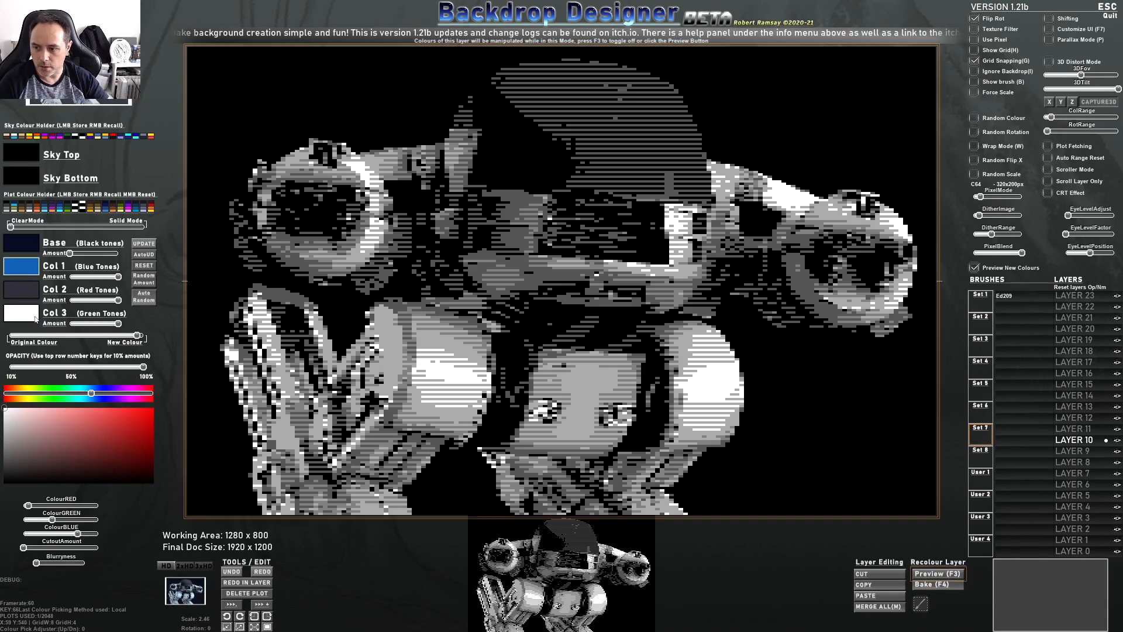
left_click(7, 414)
left_click_drag(5, 410, 5, 420)
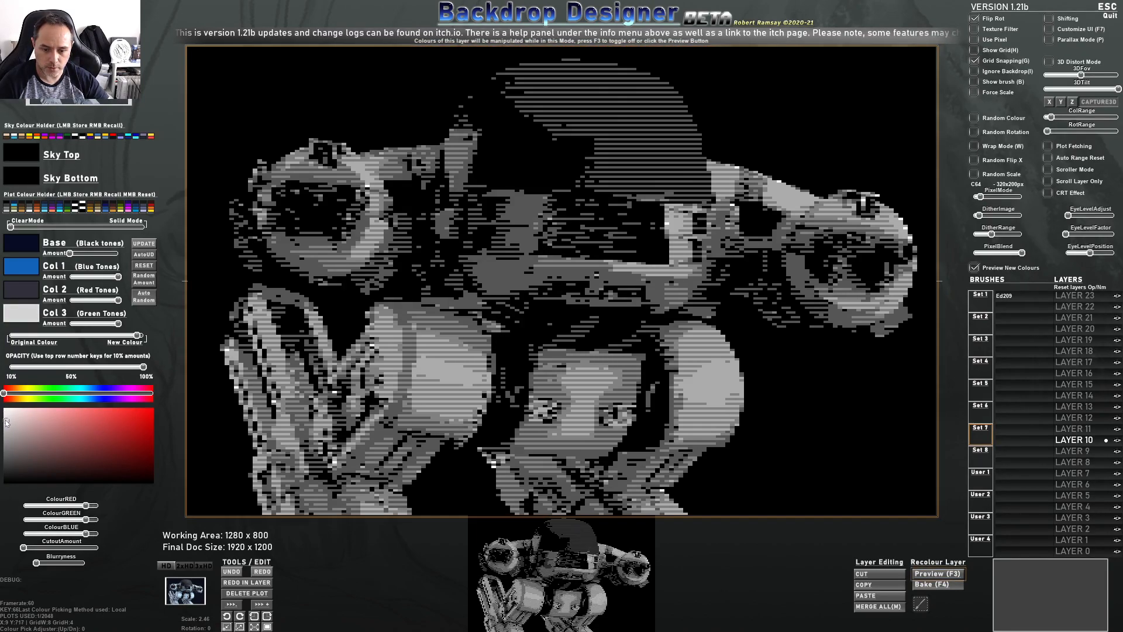
left_click_drag(6, 421, 6, 409)
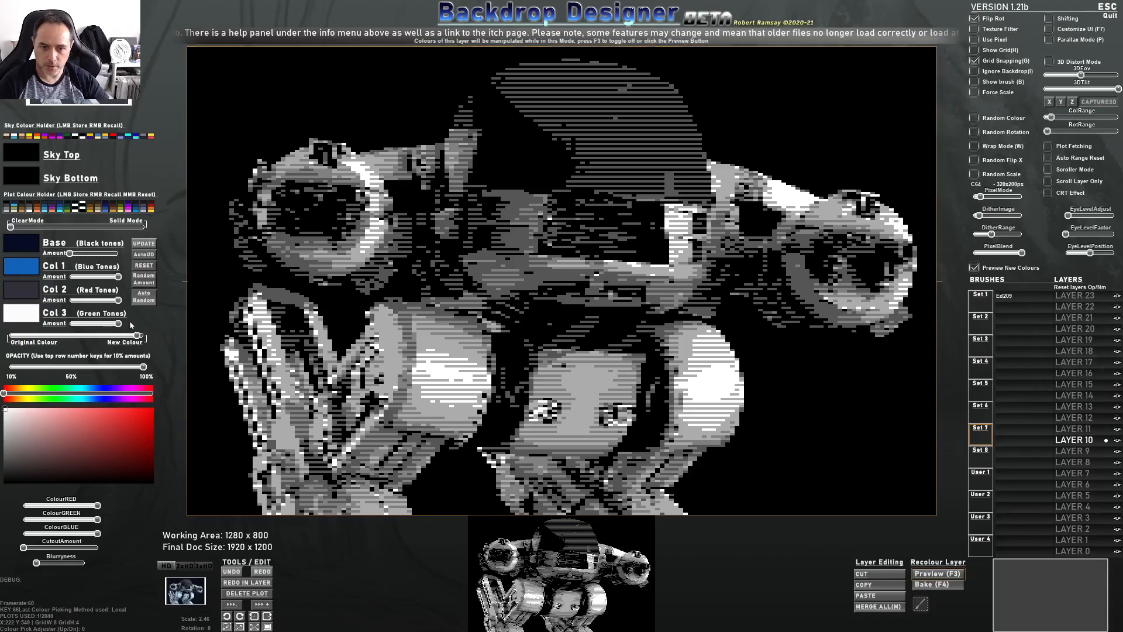
Toggle the CRT Effect on to preview the pixel art, then switch it off again
left_click(943, 584)
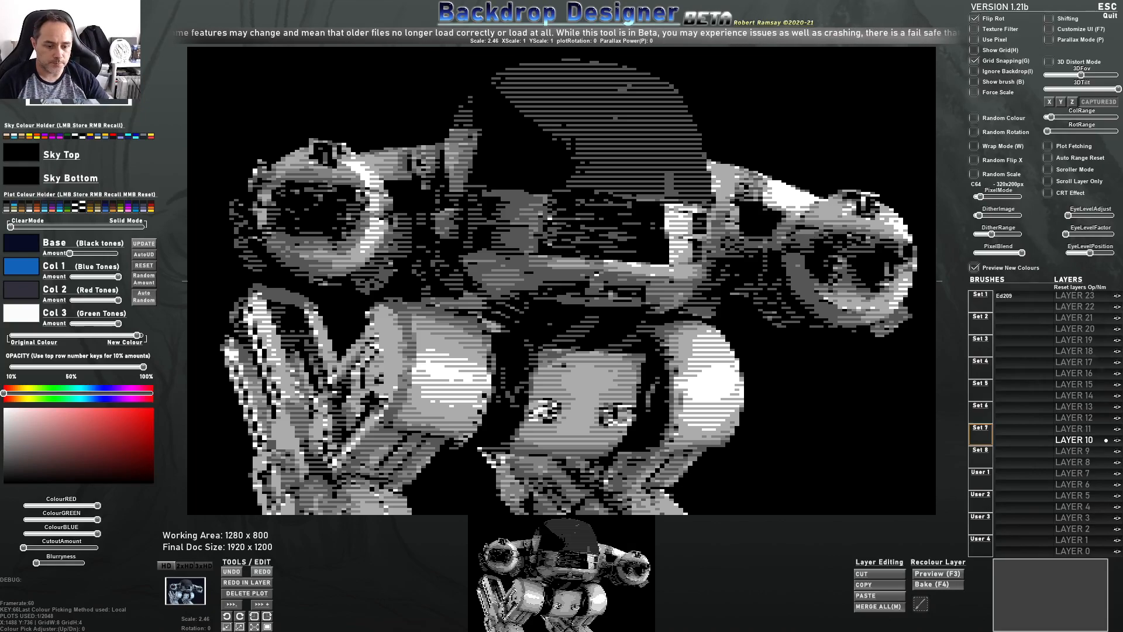
left_click(1048, 194)
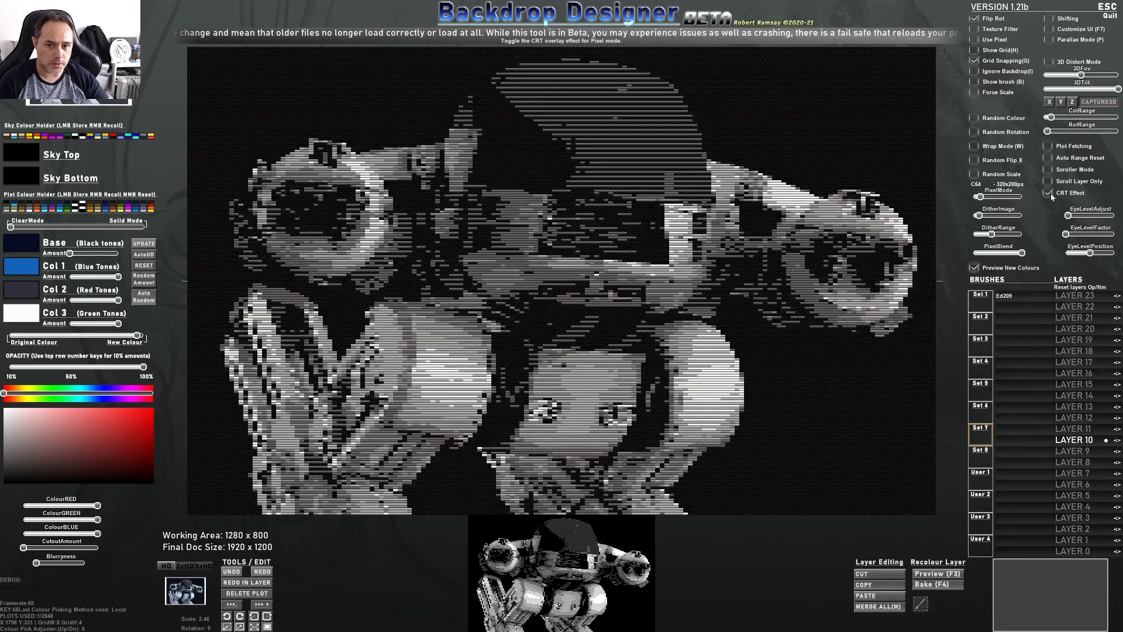
left_click(1048, 194)
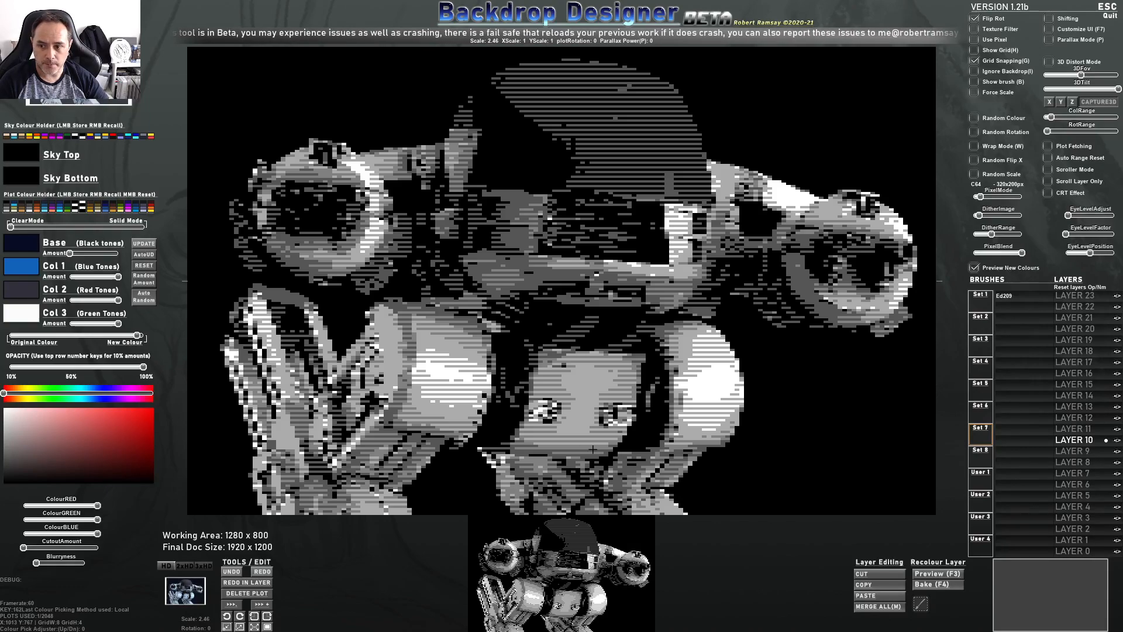
Try a yellow-orange Sky Bottom gradient colour and preview the result
left_click(36, 449)
left_click_drag(36, 449, 154, 406)
left_click_drag(17, 395, 26, 396)
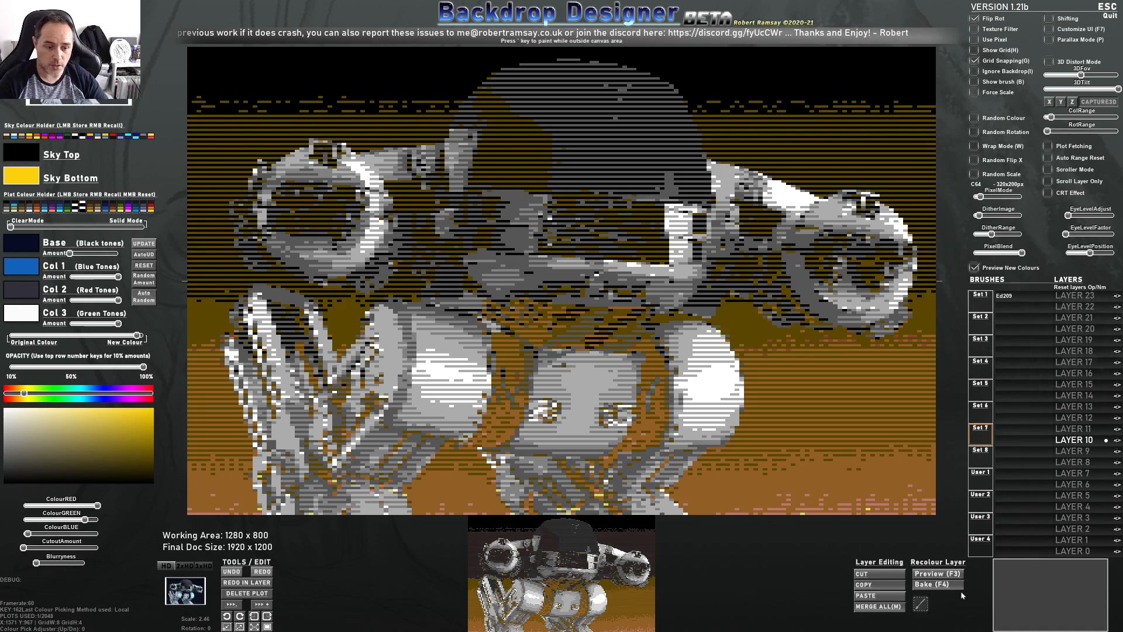
left_click(937, 574)
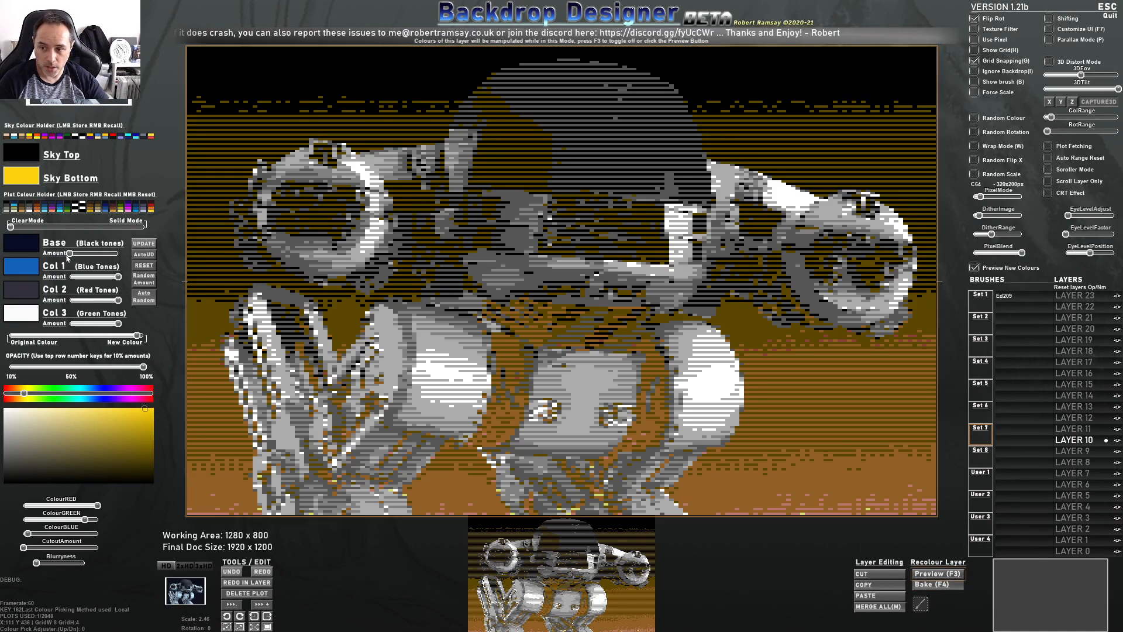
Try raising the Base colour amount, then return it to about half
left_click_drag(68, 253, 108, 253)
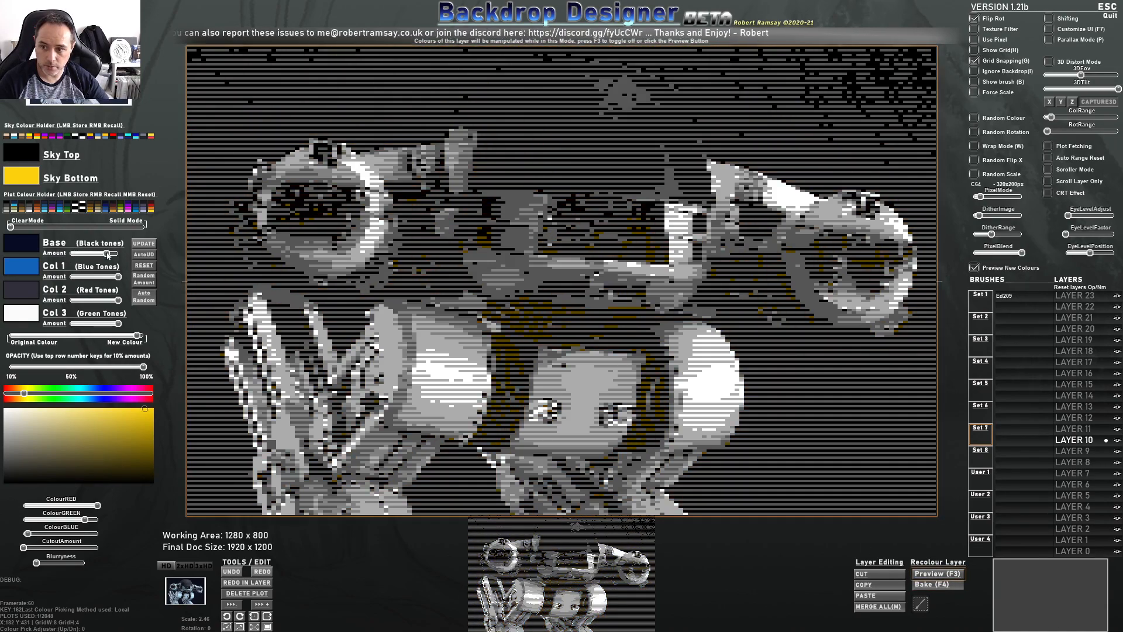
left_click_drag(107, 253, 68, 253)
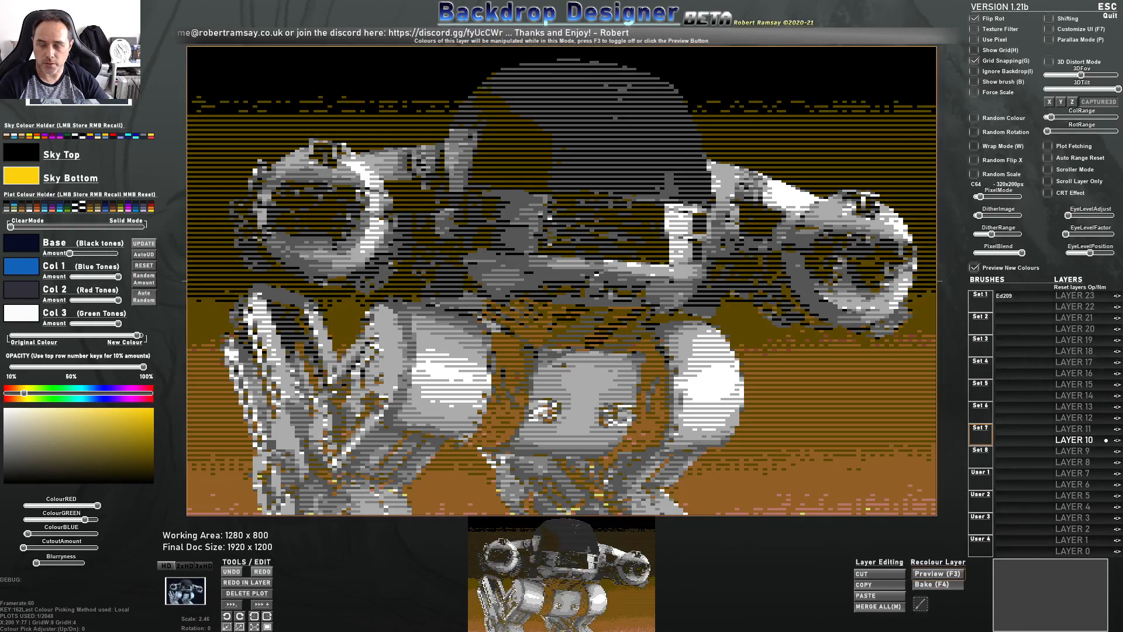
mouse_move(70, 254)
left_mouse_down()
mouse_move(135, 254)
mouse_move(68, 254)
left_mouse_up()
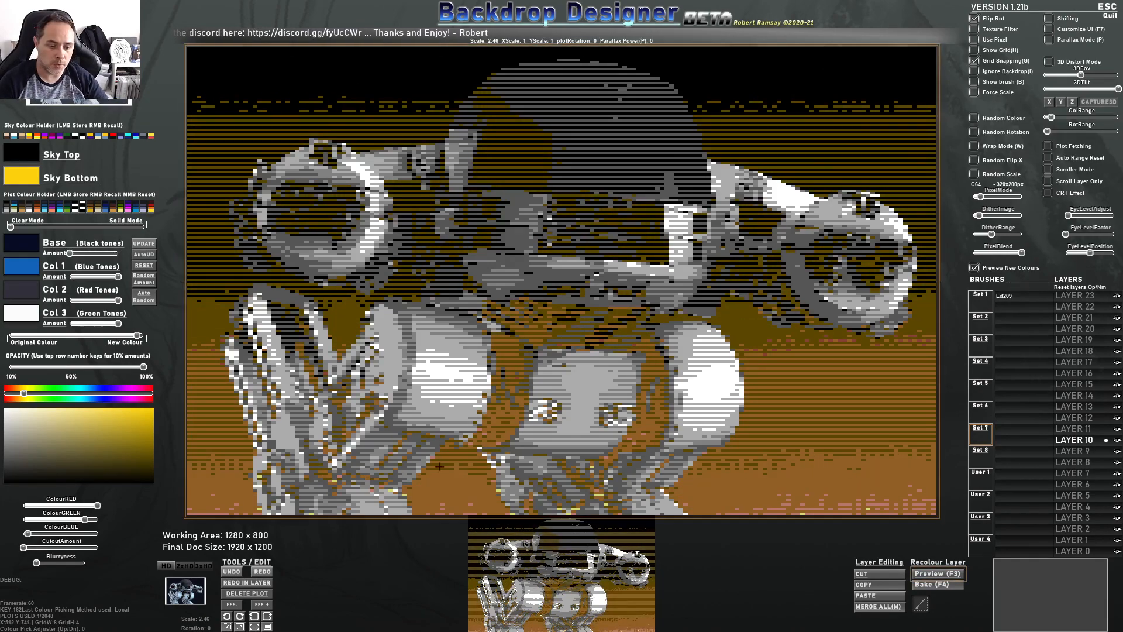
Set the Sky Bottom colour back to black
left_click(952, 574)
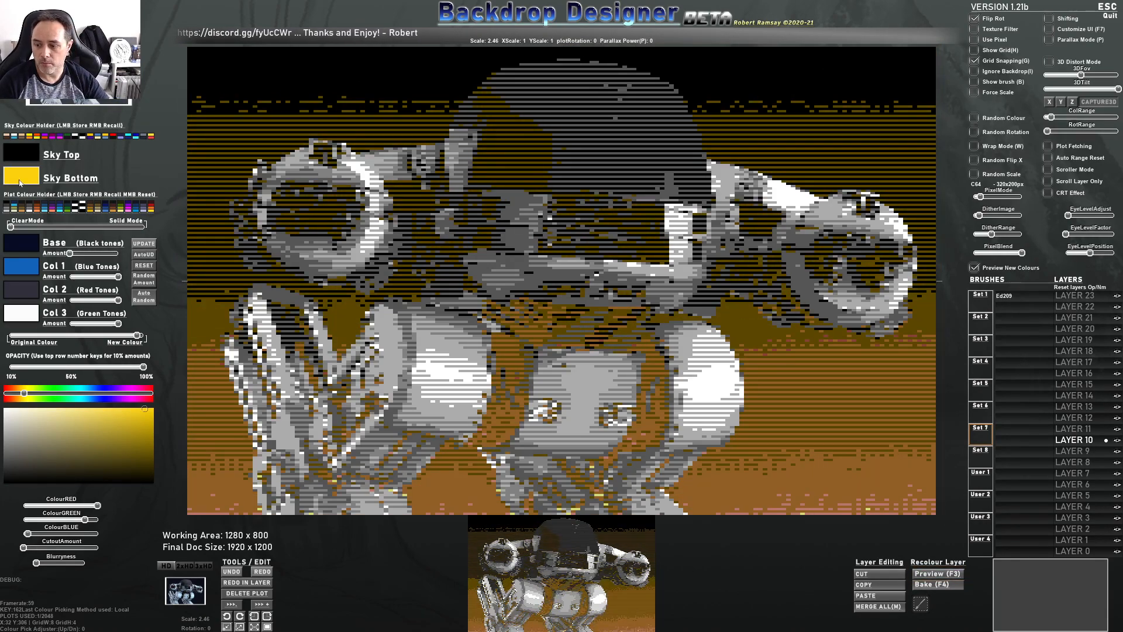
left_click(5, 484)
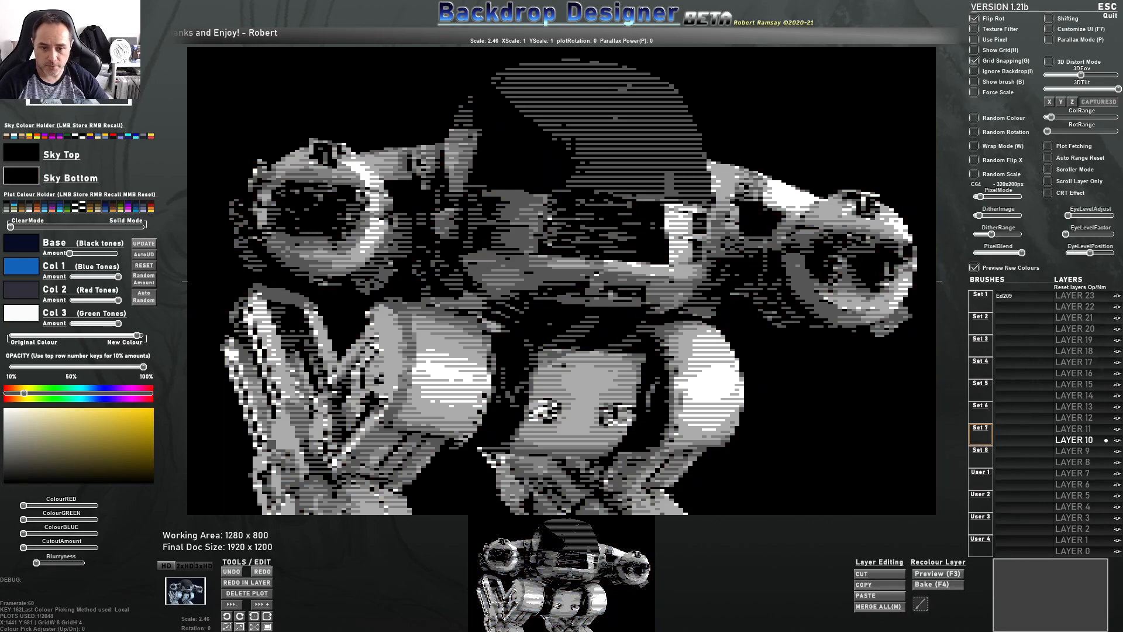
Save the merged image to the Desktop as Ed209_PreProc_PixelArt.png
key("ctrl+s")
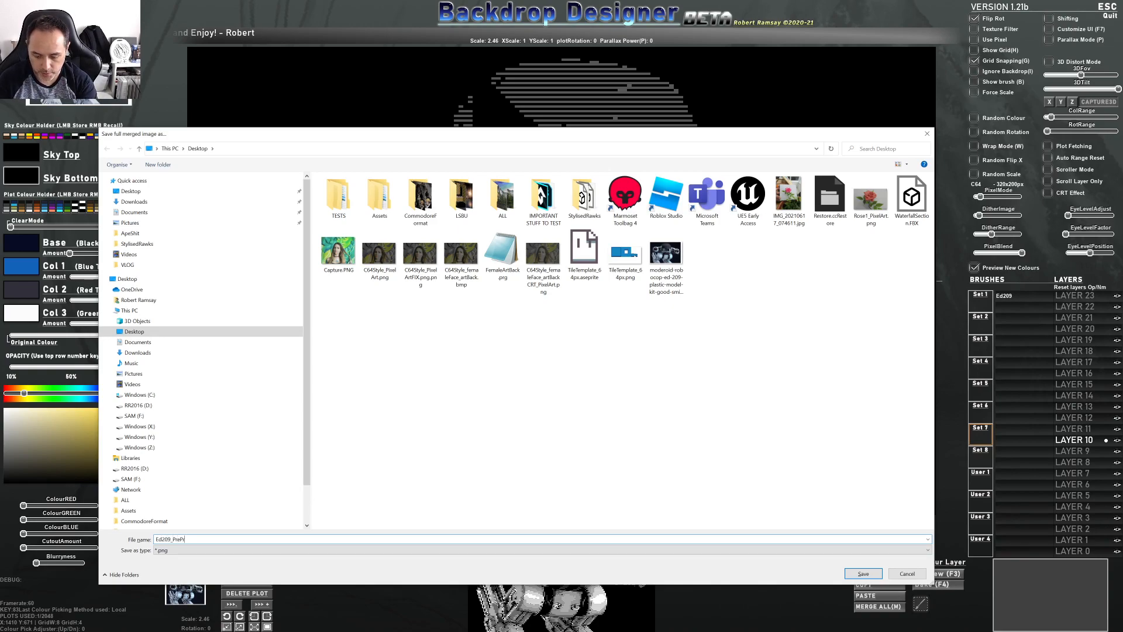
key("Return")
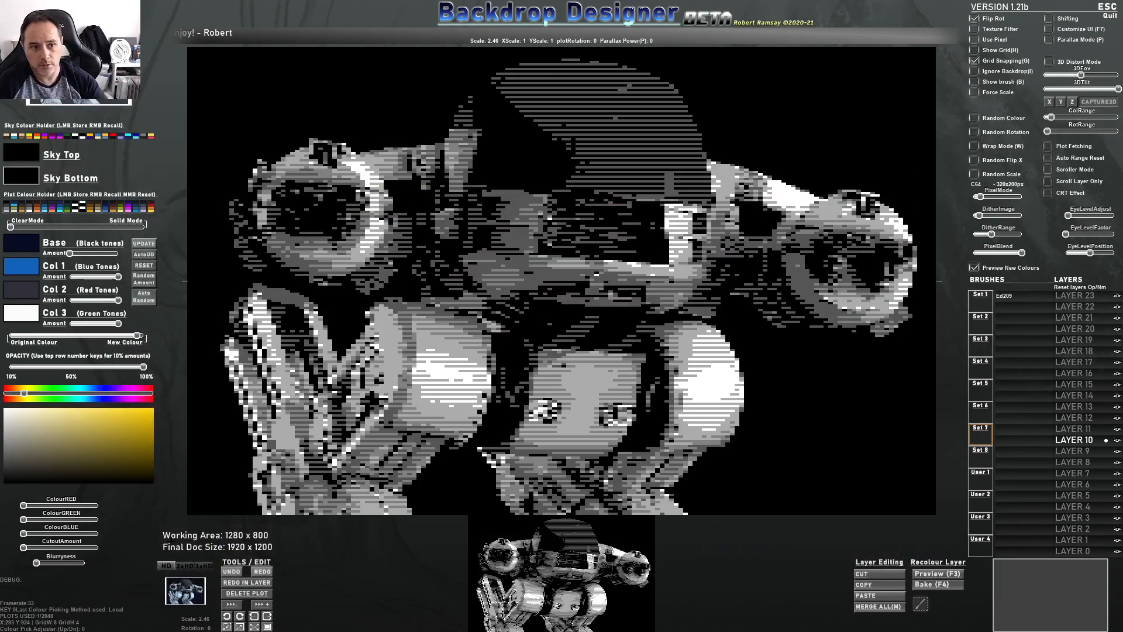
left_click(22, 242)
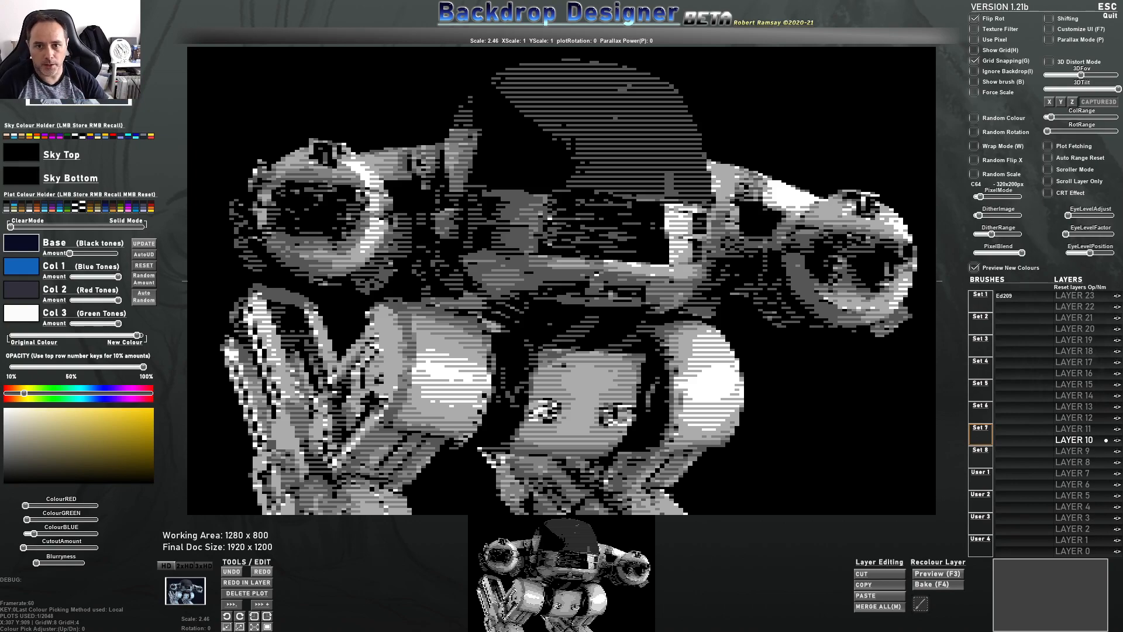
Open the web browser from the Start menu and go to itch.io
key("super")
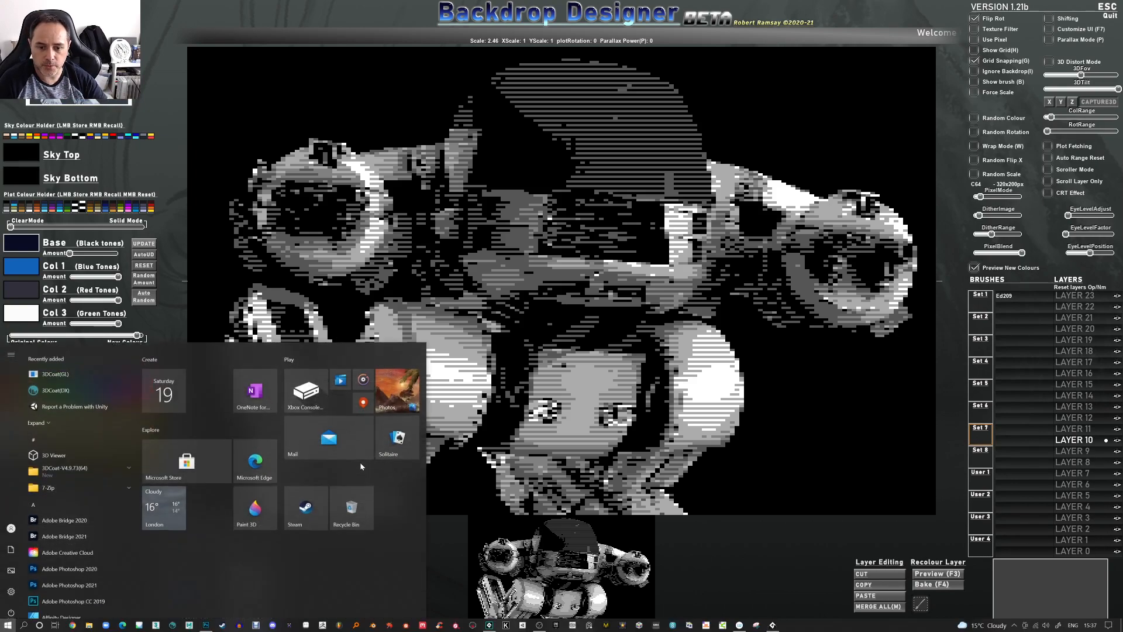
left_click(88, 603)
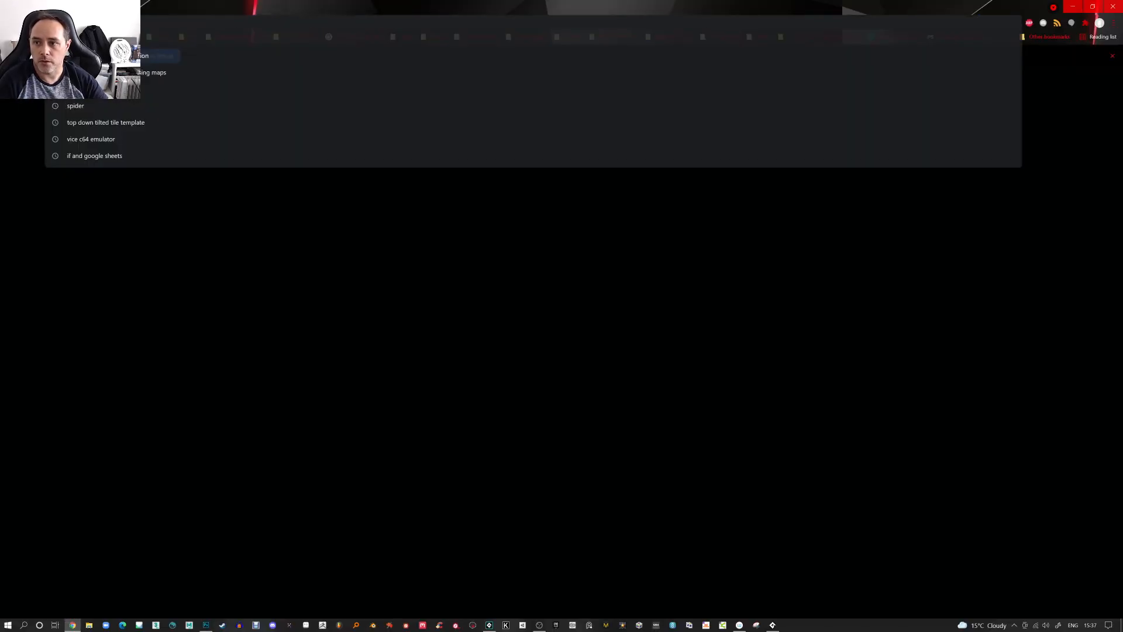
type("itch.io")
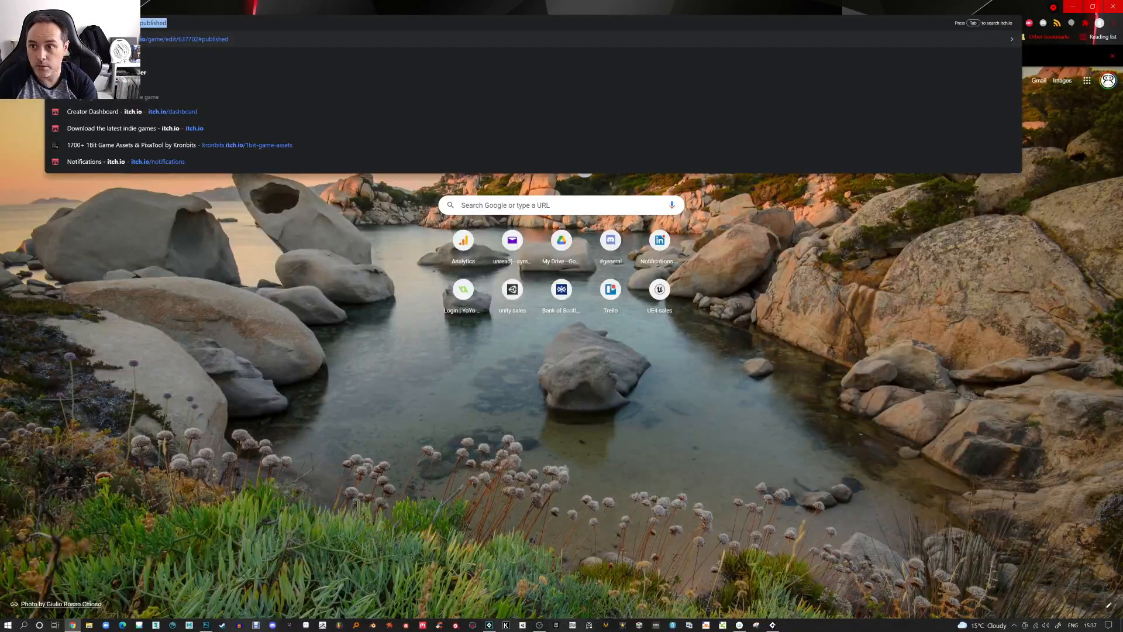
key("Return")
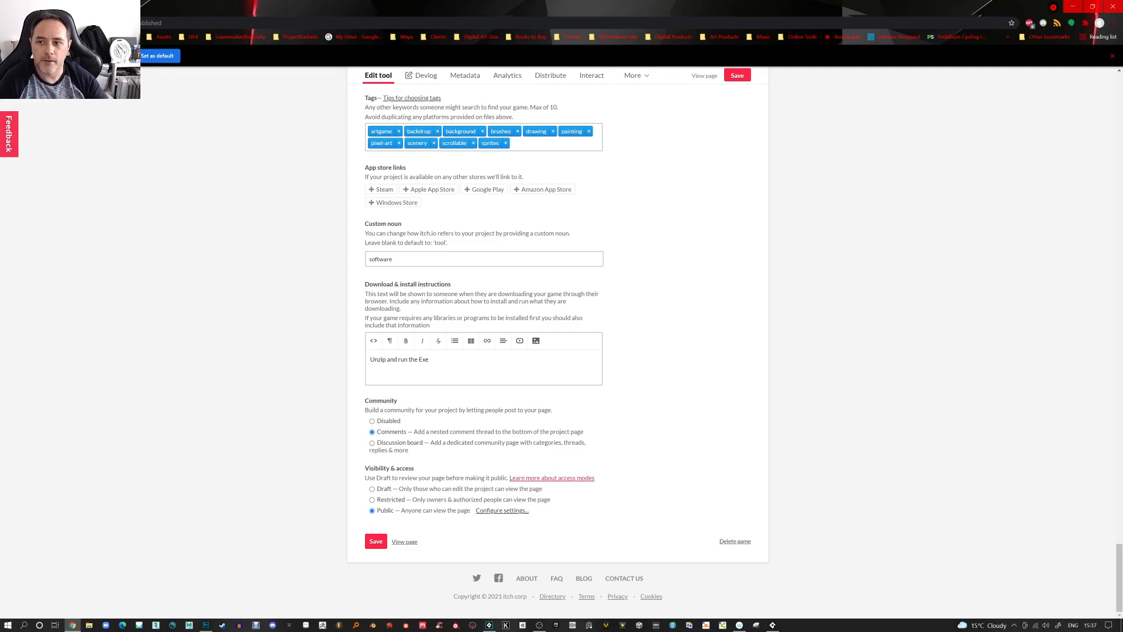
Browse the Backdrop Designer project edit page and the creator's itch.io profile page of tools and assets
scroll(193, 166, "up", 8)
scroll(240, 203, "up", 6)
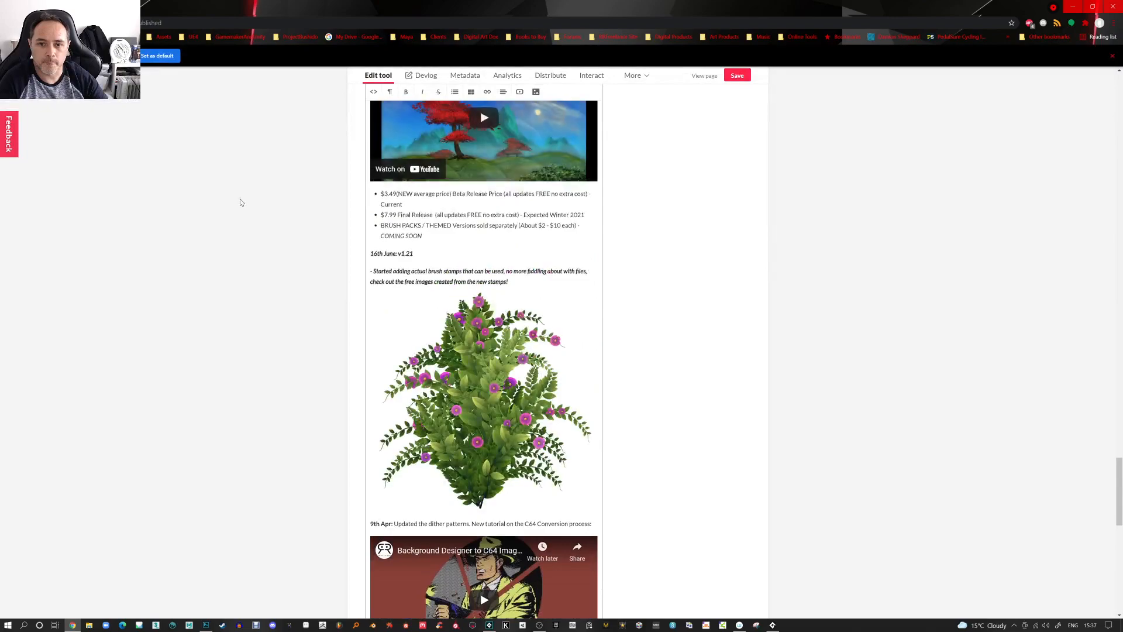
left_click_drag(1114, 452, 1115, 87)
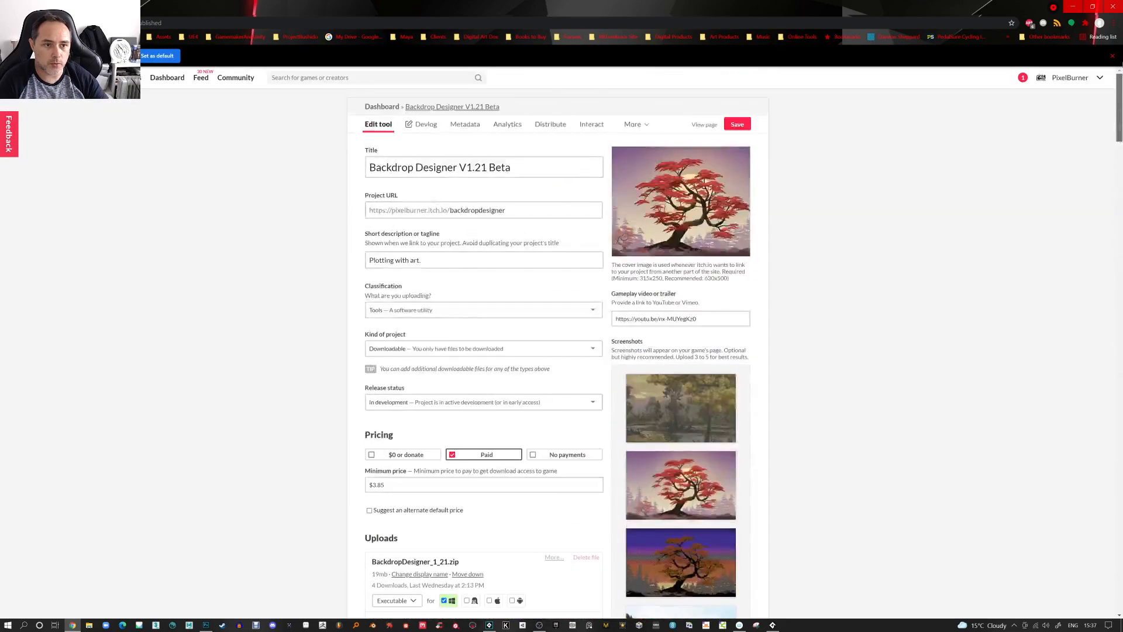
left_click(1069, 78)
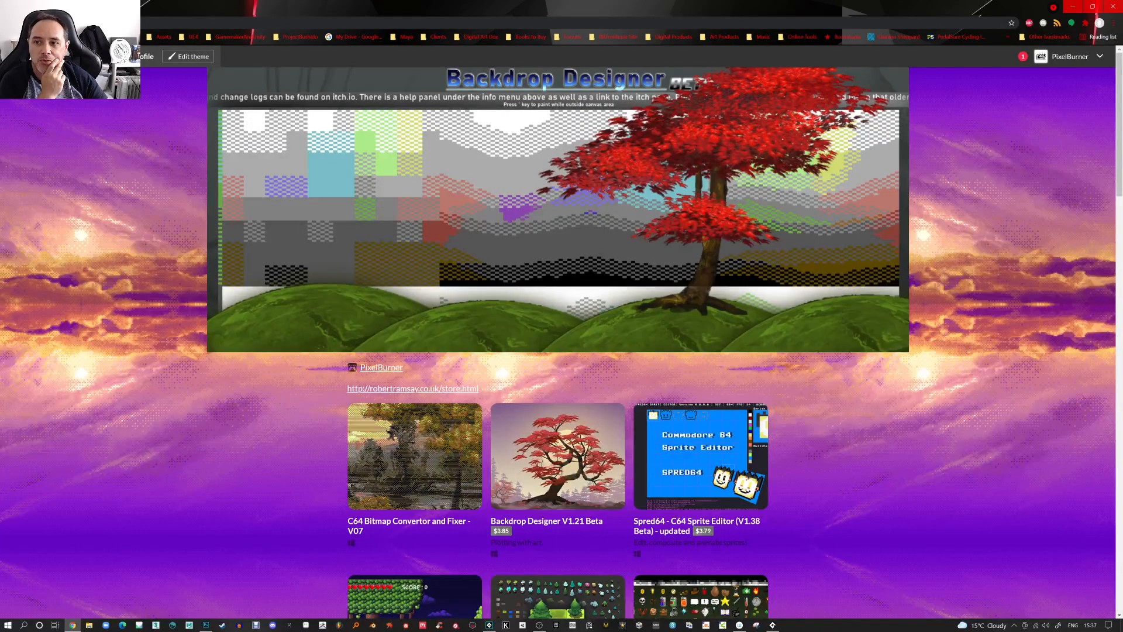
scroll(664, 267, "down", 5)
scroll(686, 283, "down", 2)
scroll(624, 275, "up", 2)
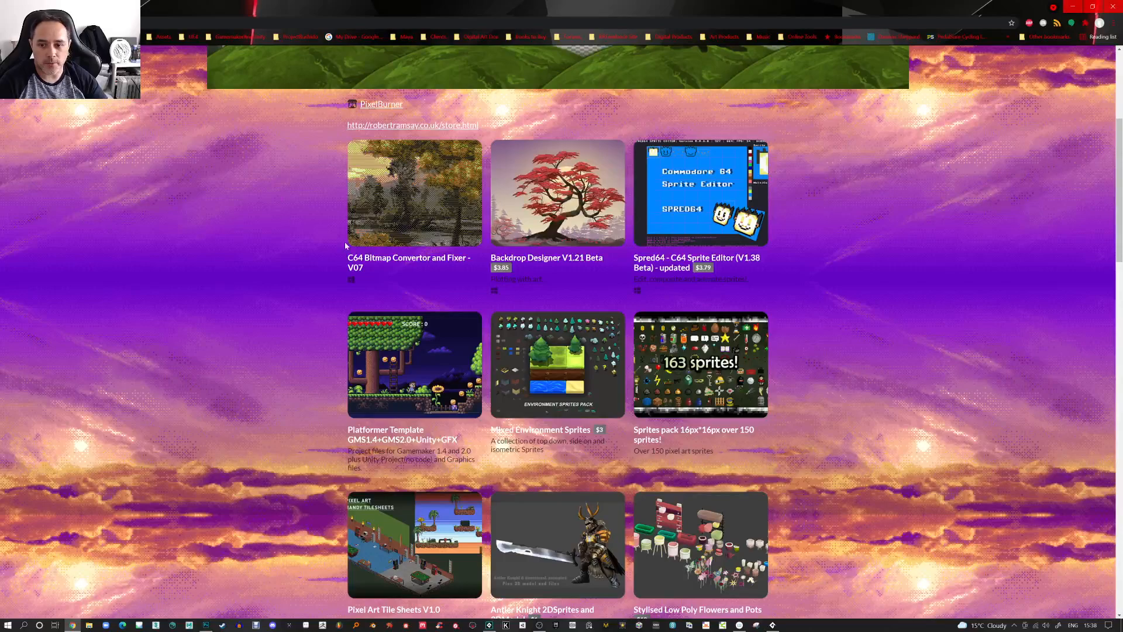
left_click(489, 625)
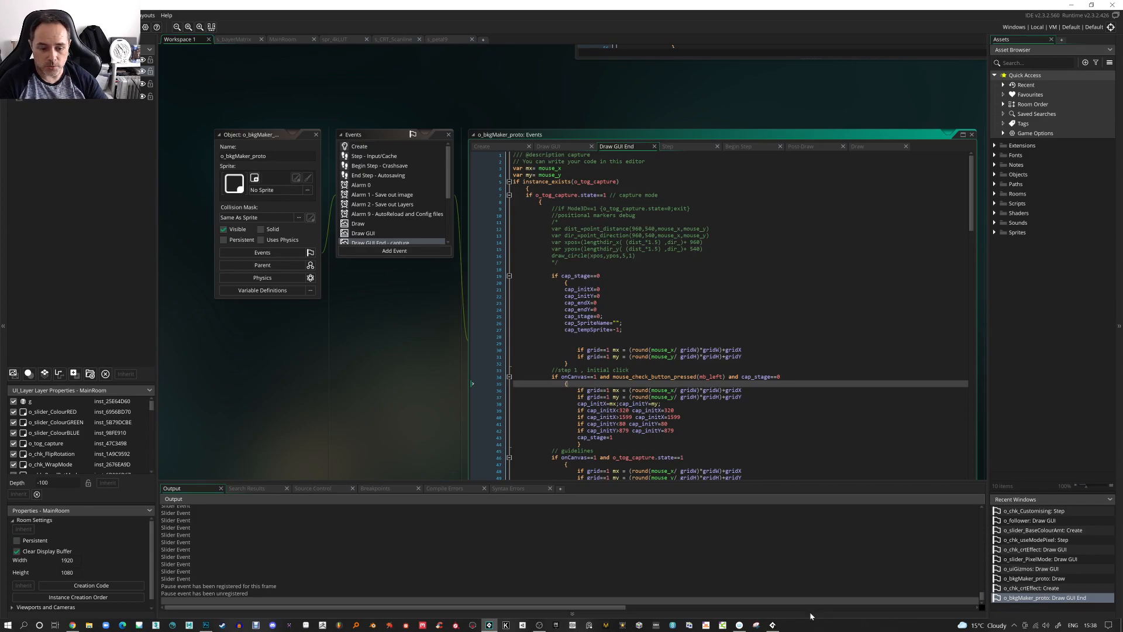
left_click(774, 624)
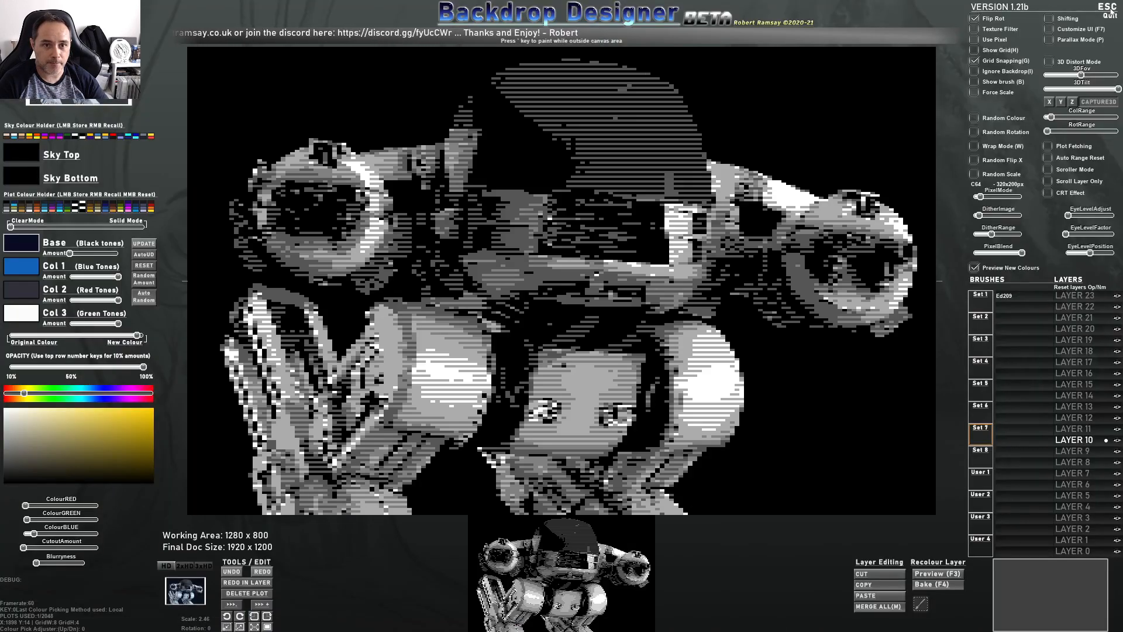
left_click(1002, 307)
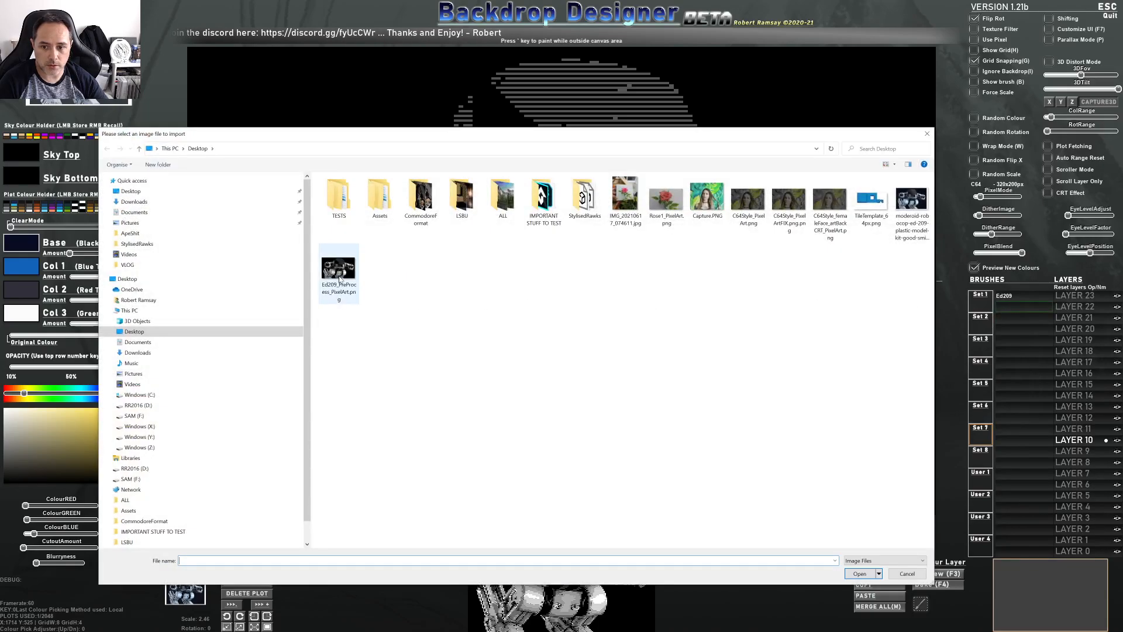
left_click(907, 574)
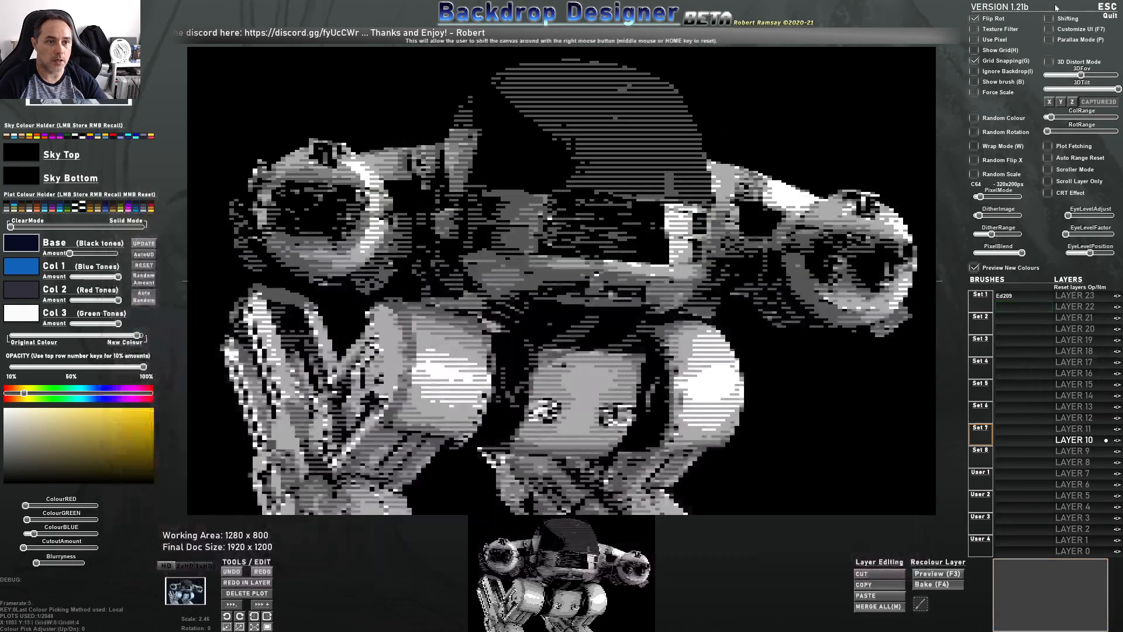
Quit Backdrop Designer and open the C64 bitmap converter project from the recent projects in GameMaker
left_click(1115, 6)
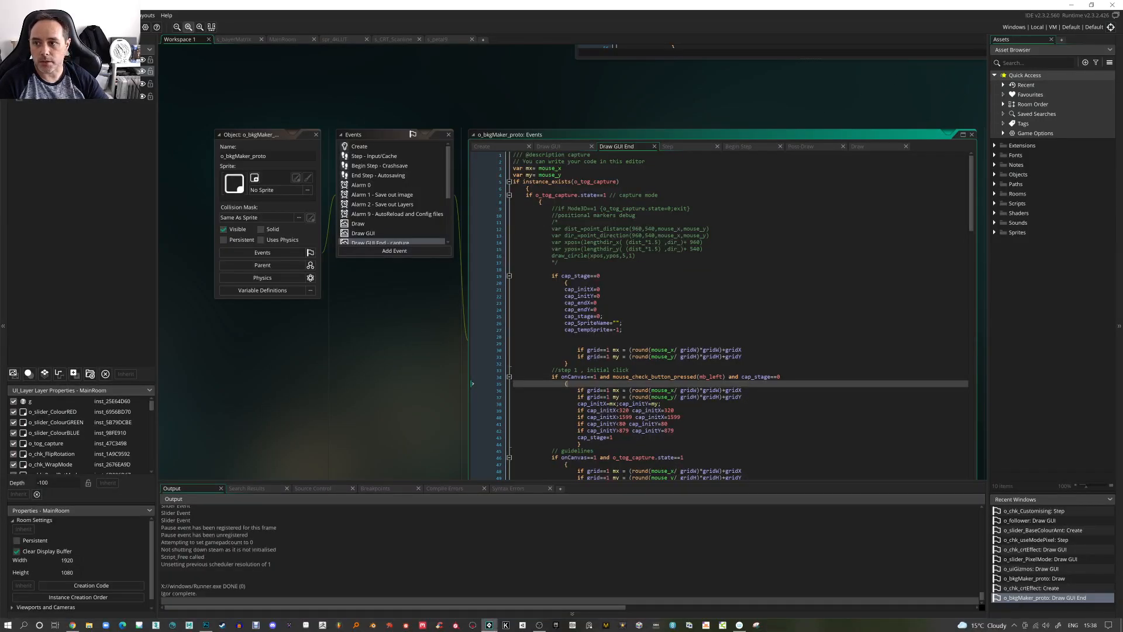
left_click(7, 16)
mouse_move(30, 49)
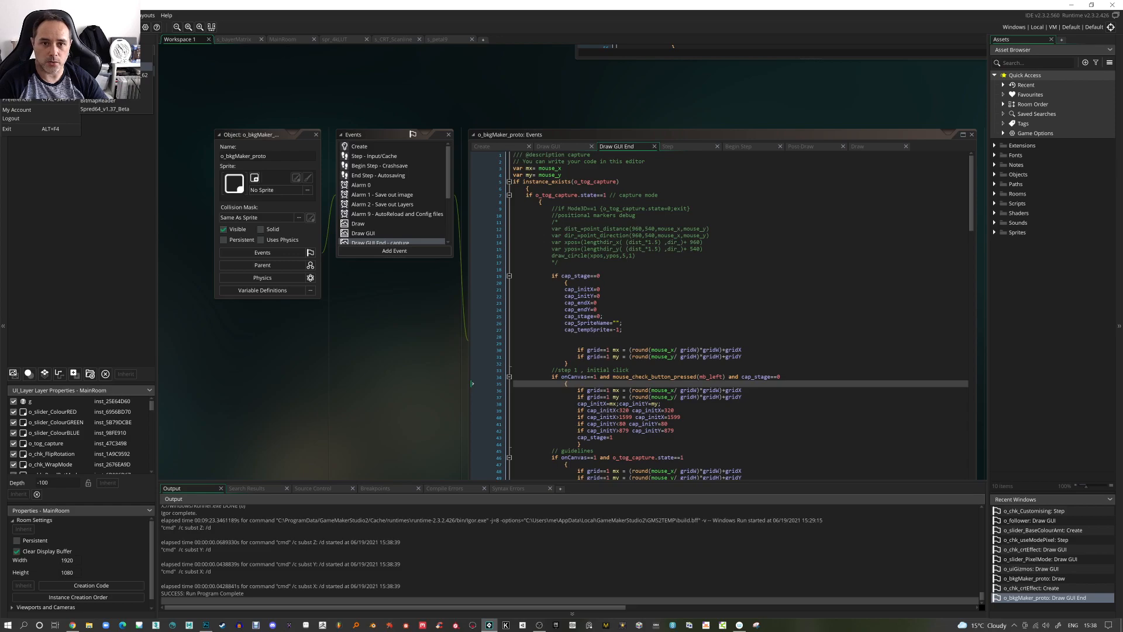
left_click(117, 67)
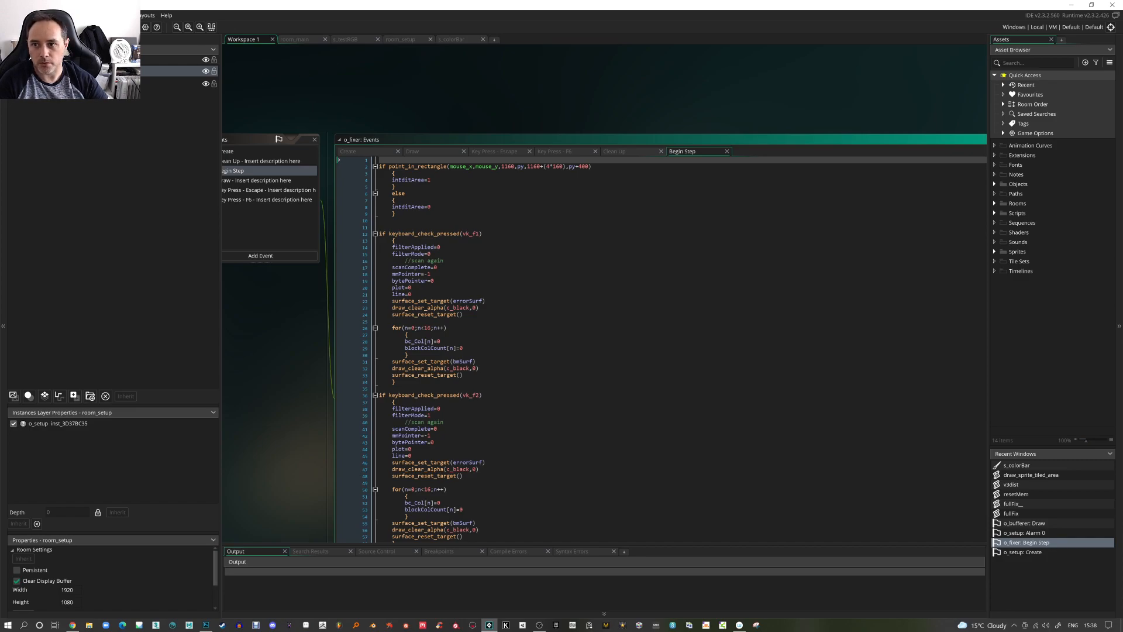
Run the converter and load Ed209_PreProcess_PixelArt.png from the Desktop for conversion
key("F5")
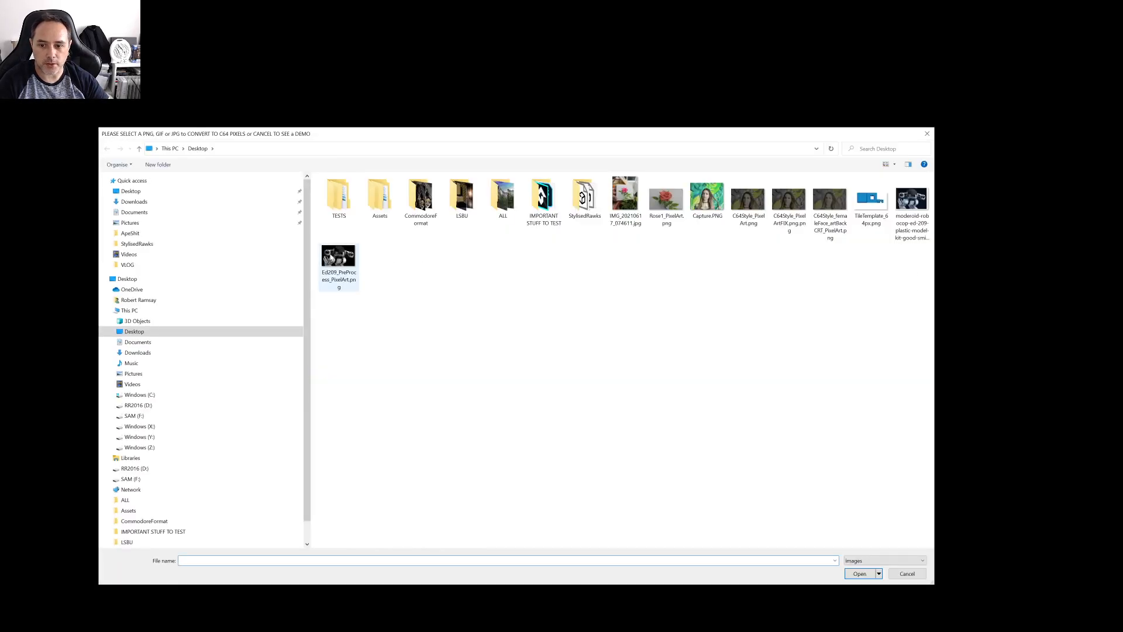
double_click(333, 258)
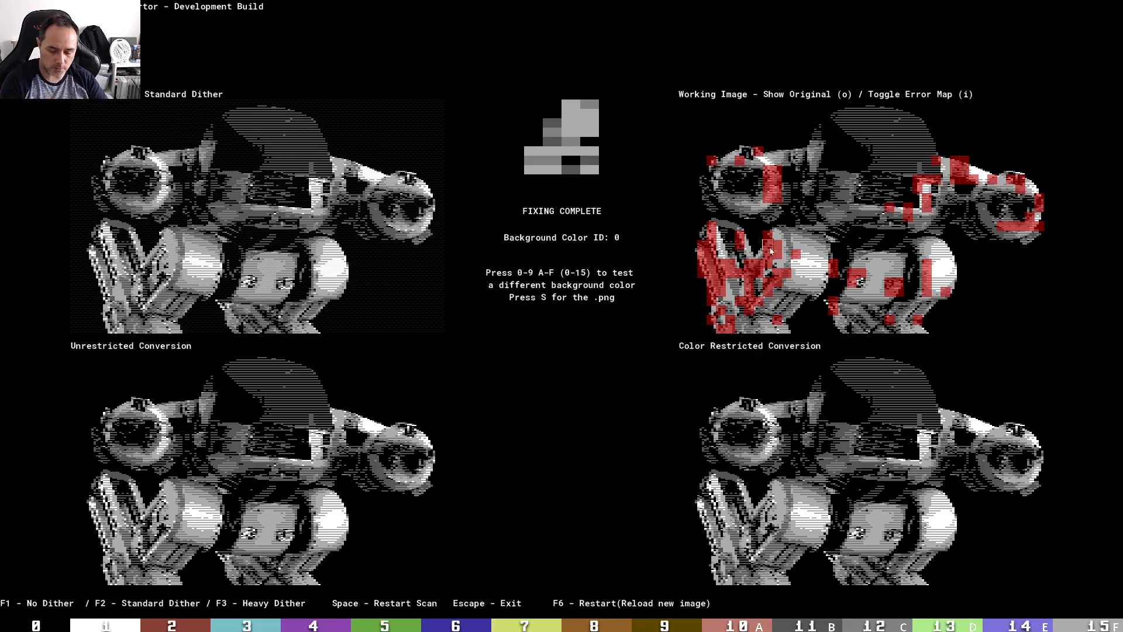
Toggle the error map on the working image repeatedly to inspect the colour-clash areas
key("i")
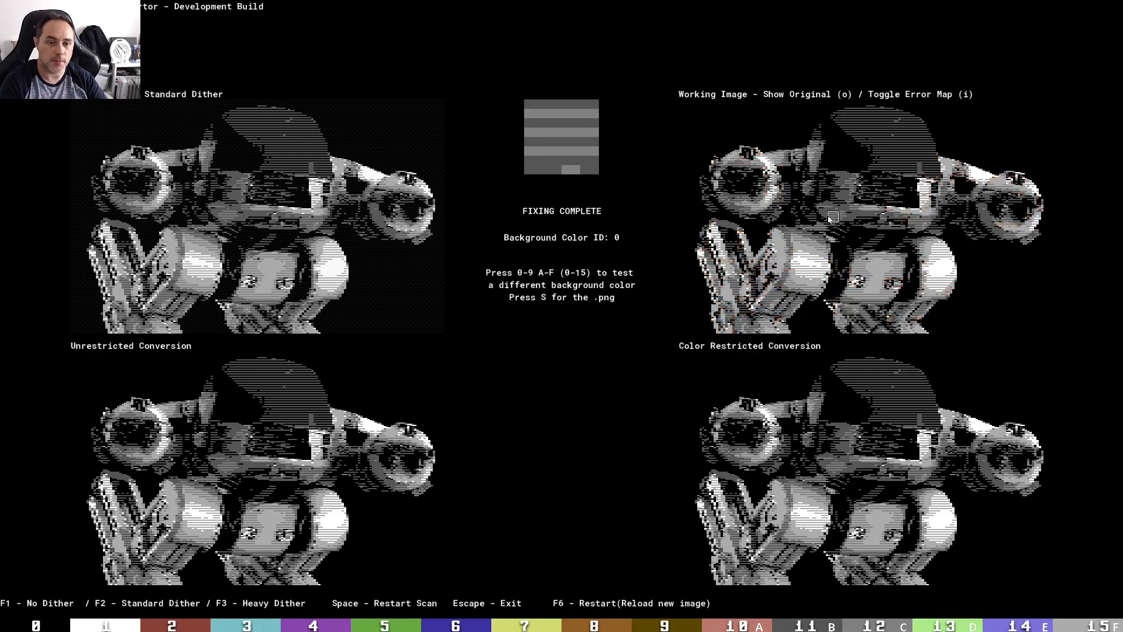
key("i")
key("i")
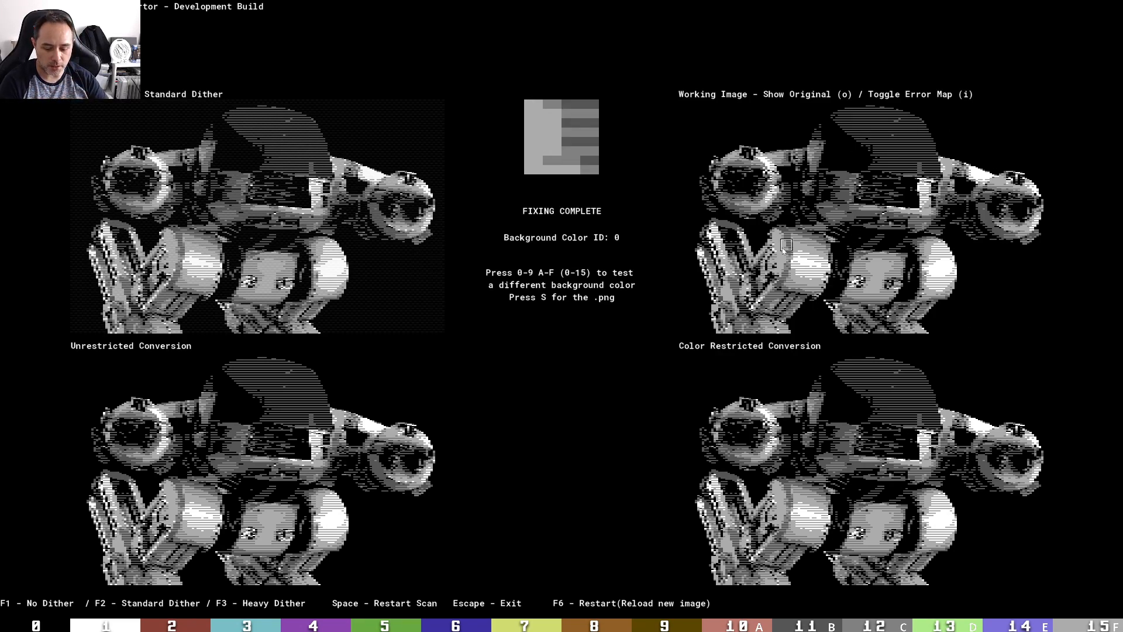
key("i")
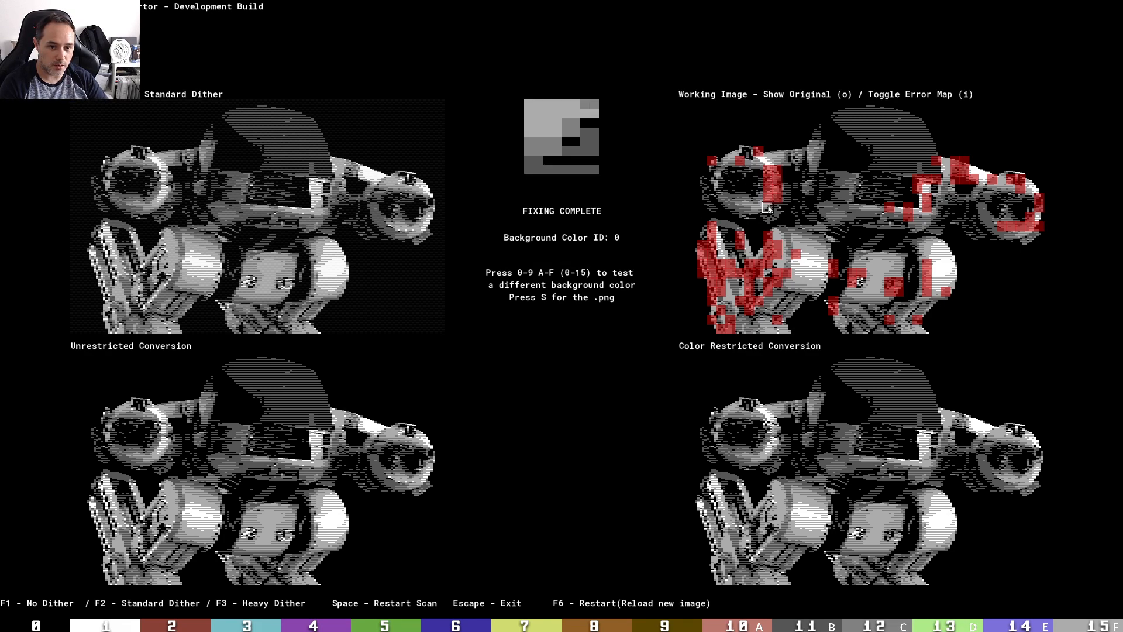
key("i")
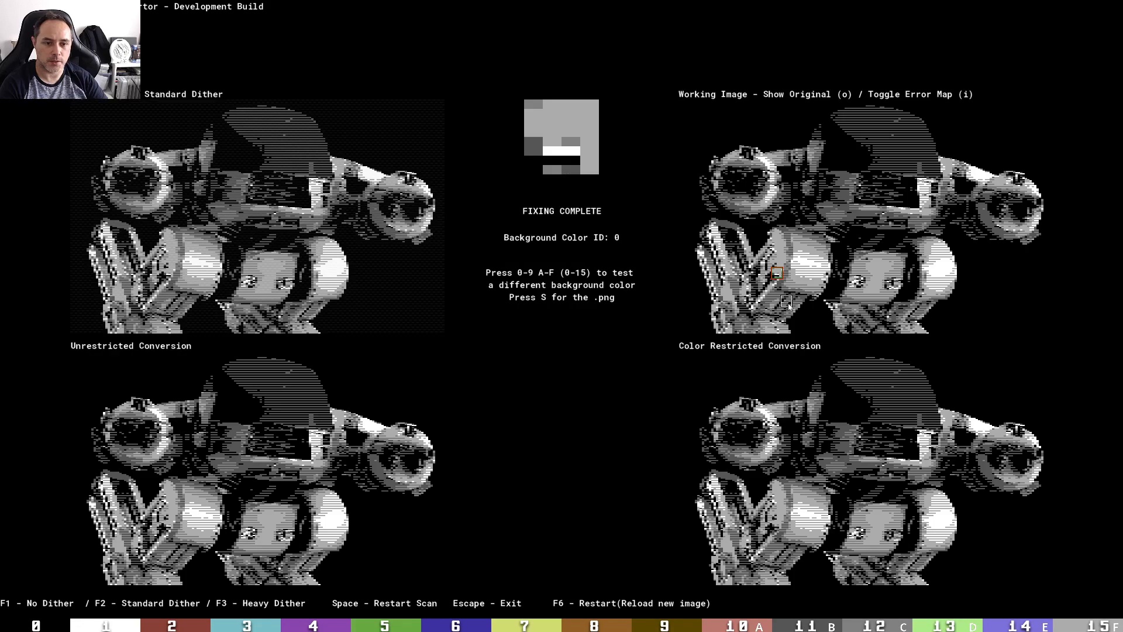
key("i")
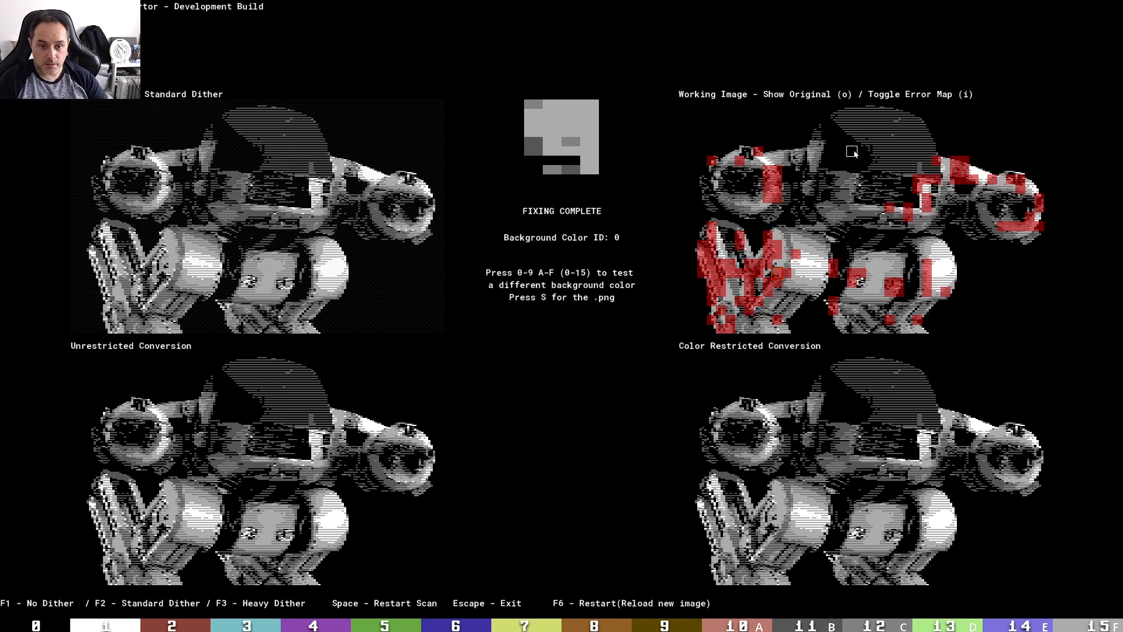
Save the converted image to the Desktop as Ed209_restrictionFixed.png
key("s")
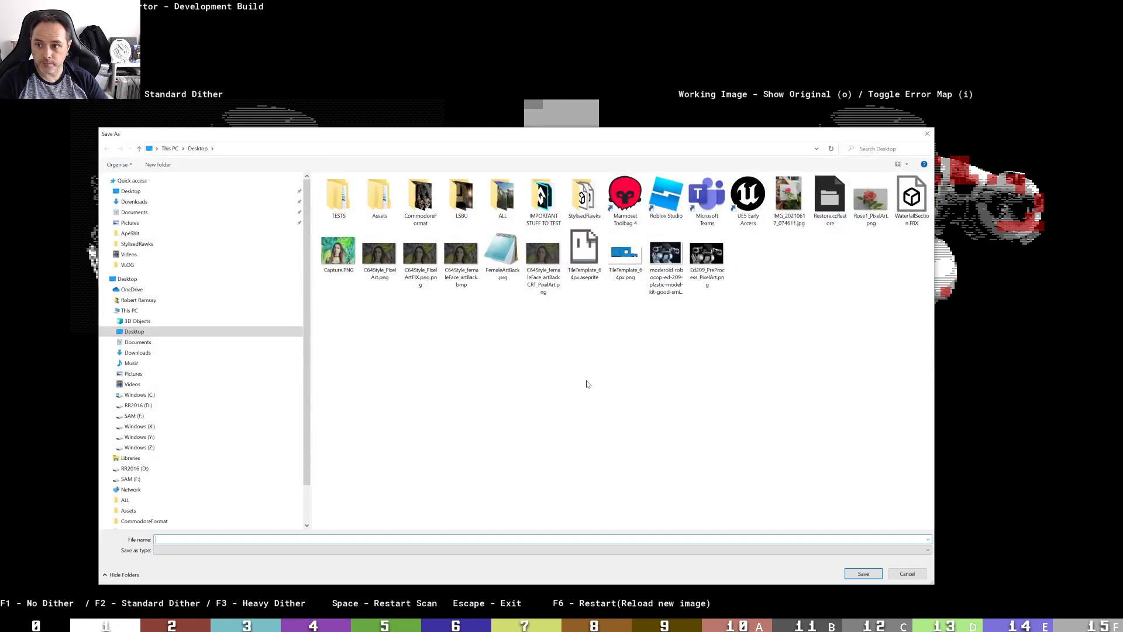
left_click(708, 266)
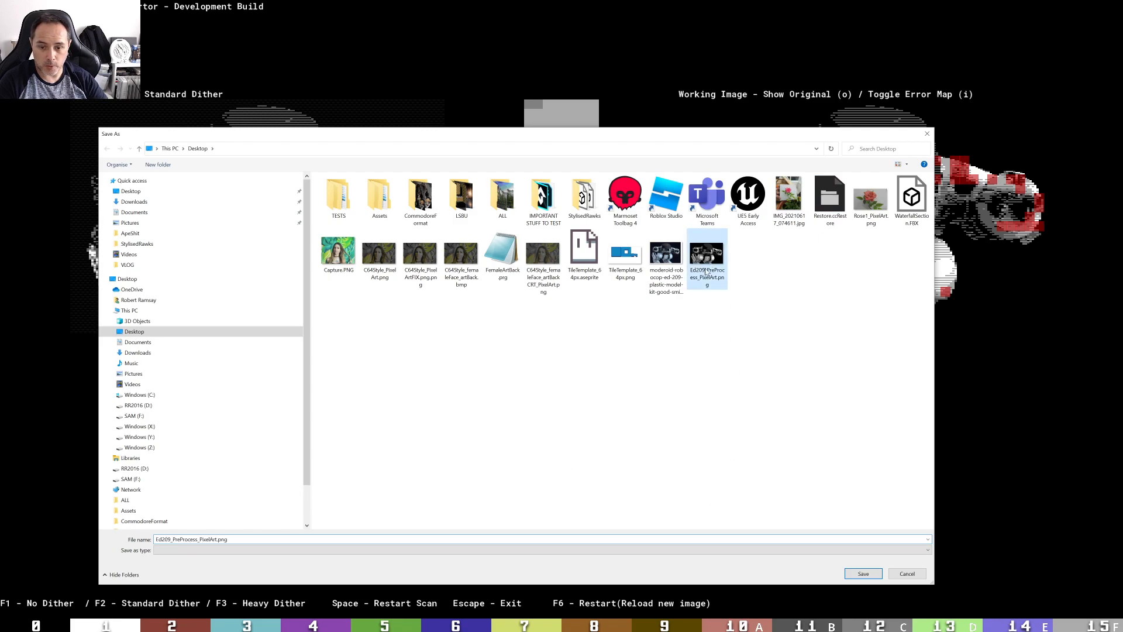
left_click(191, 540)
left_click_drag(172, 539, 281, 537)
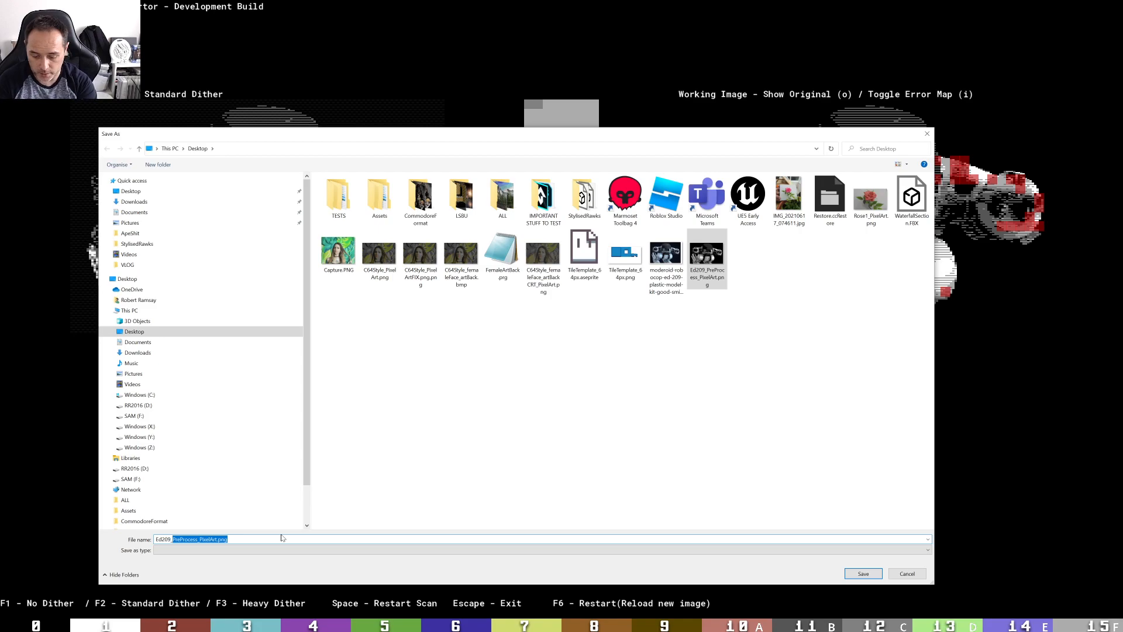
type("restrictionFix")
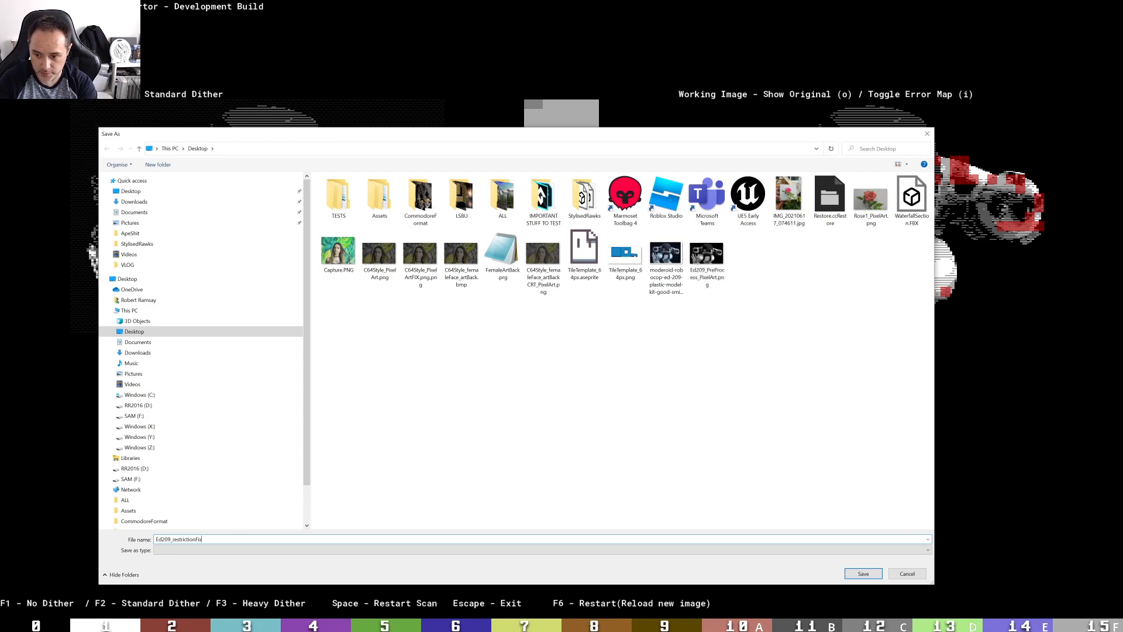
type("ed")
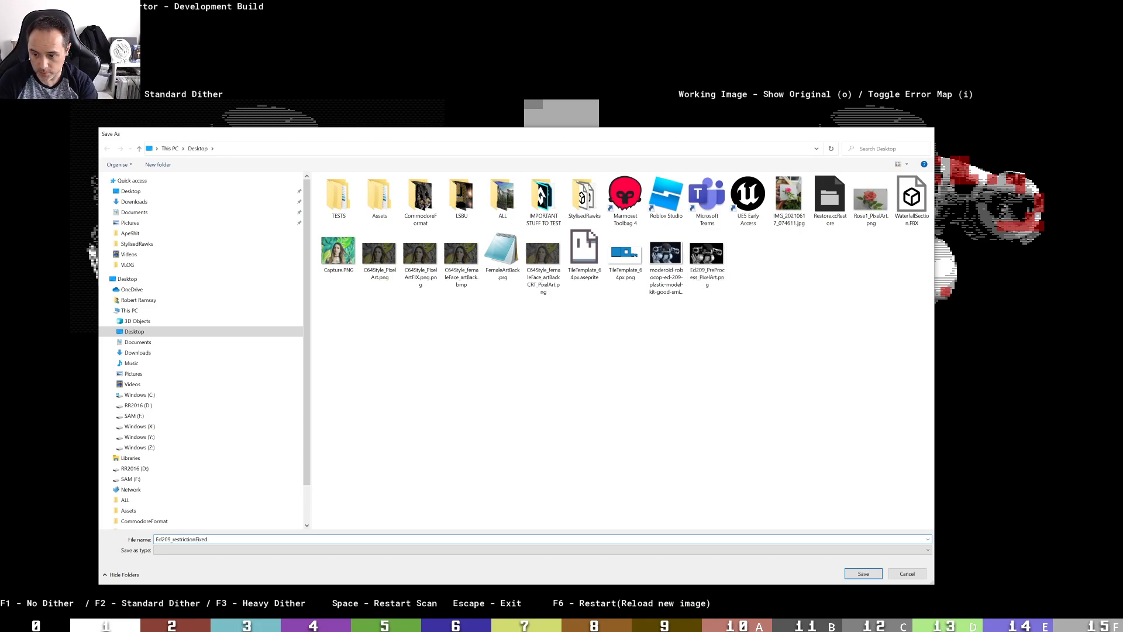
key("Return")
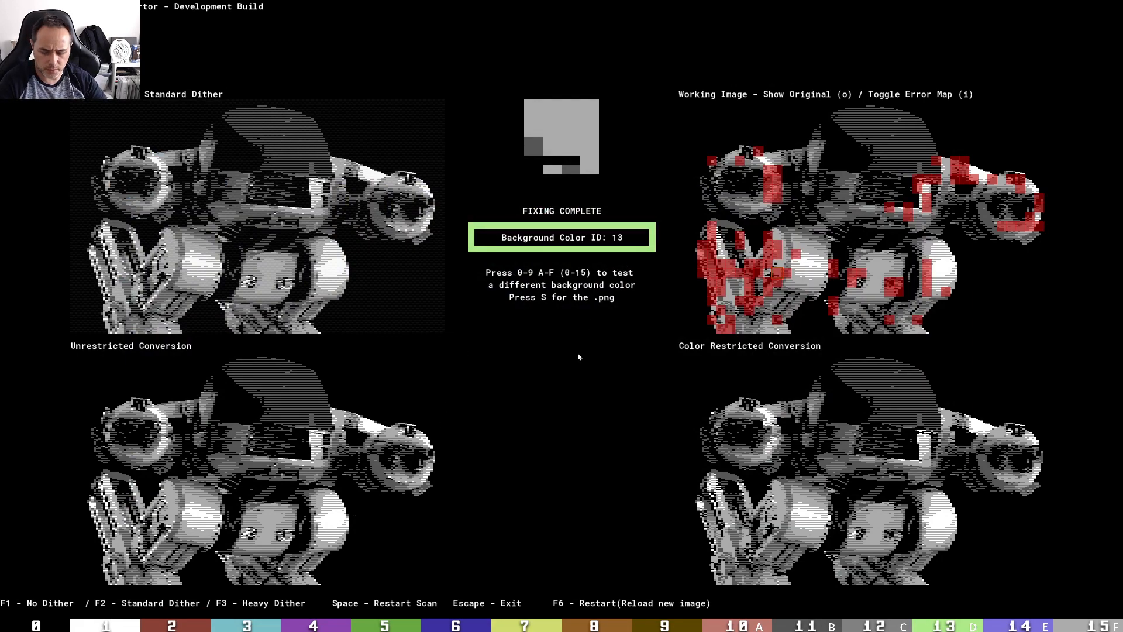
Set the background colour to 0 and save again, overwriting Ed209_restrictionFixed.png
key("0")
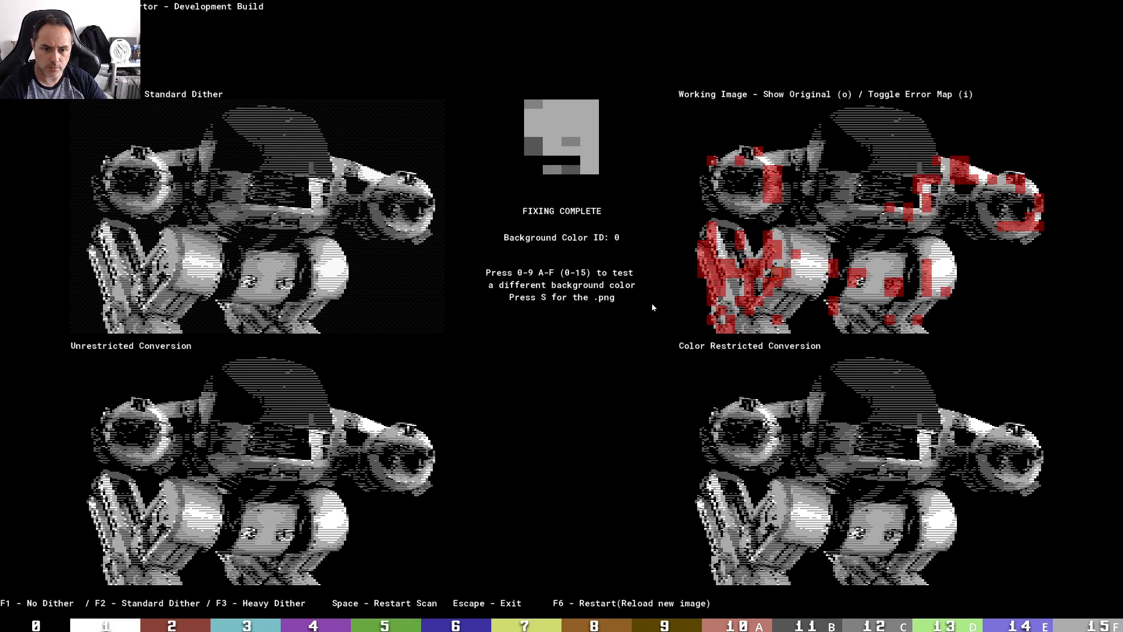
key("s")
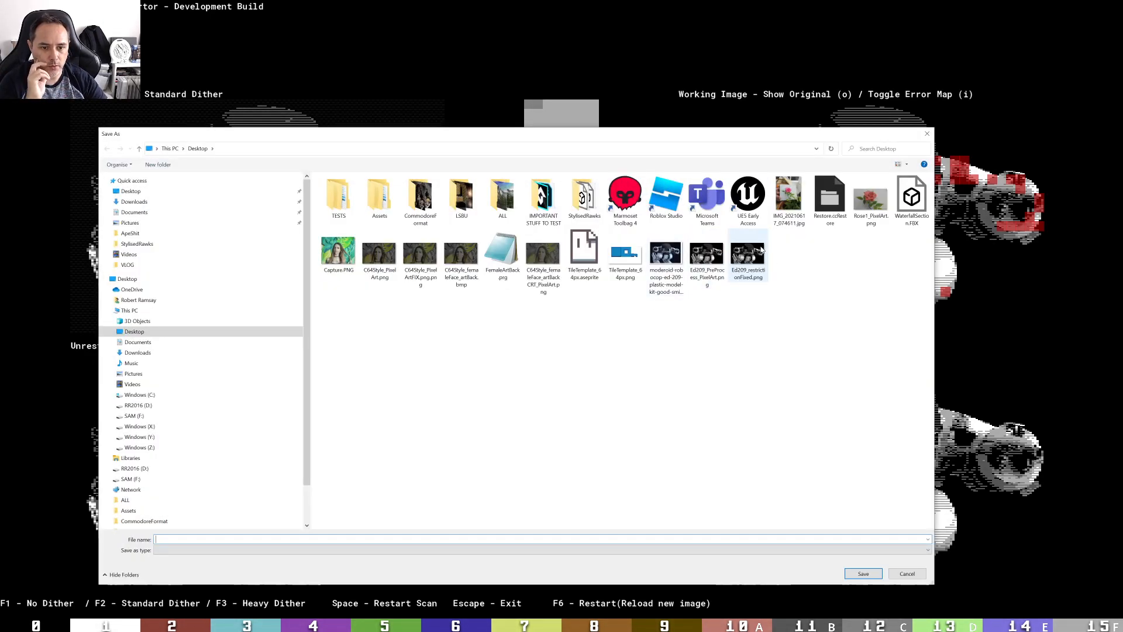
double_click(748, 261)
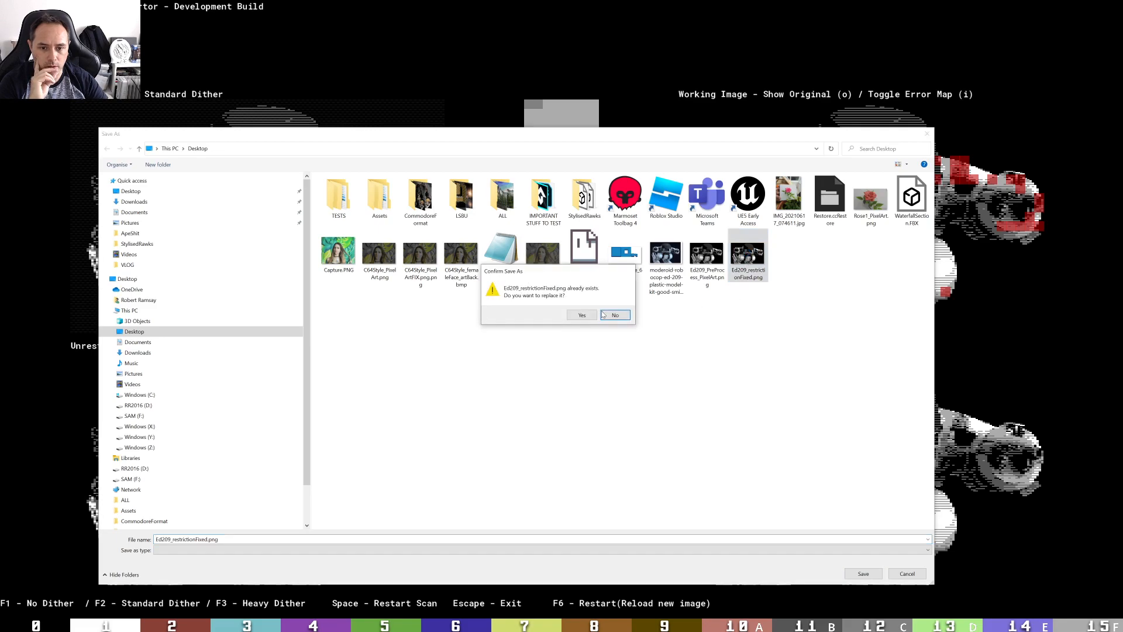
left_click(582, 315)
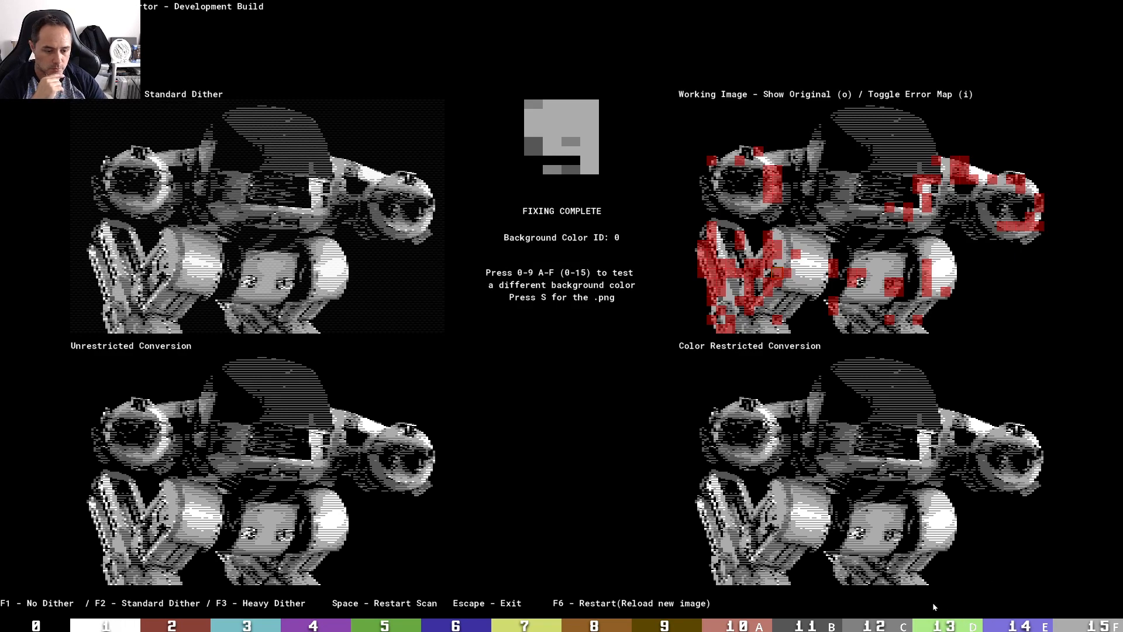
Try background colours 2 through 9 on the conversion, returning to background colour 0
key("2")
key("3")
key("4")
key("5")
key("6")
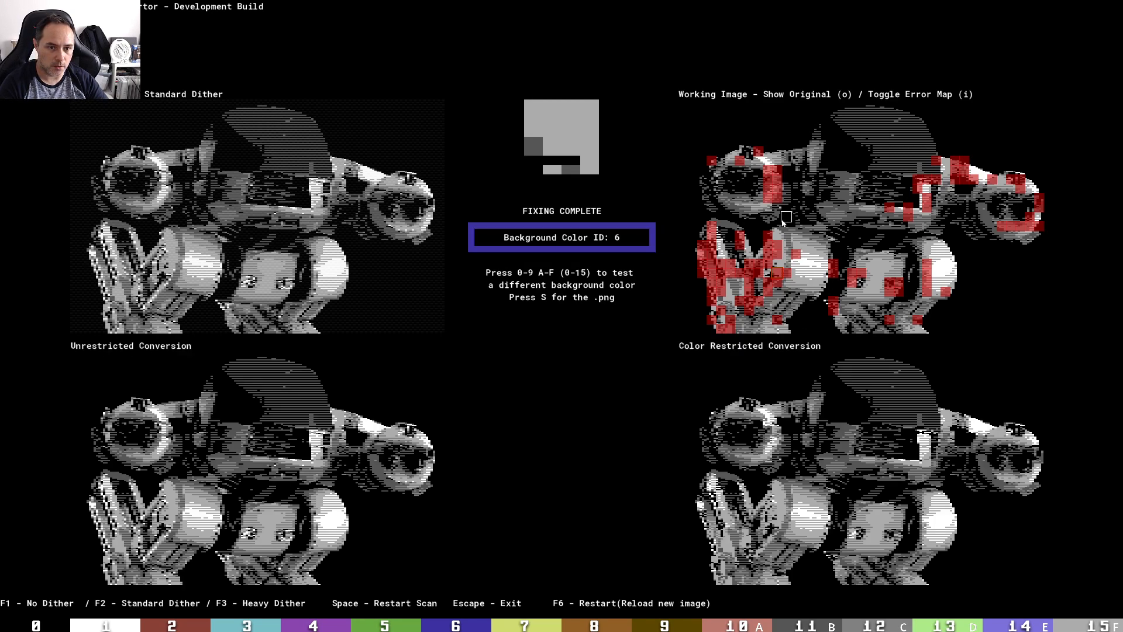
key("7")
key("8")
key("9")
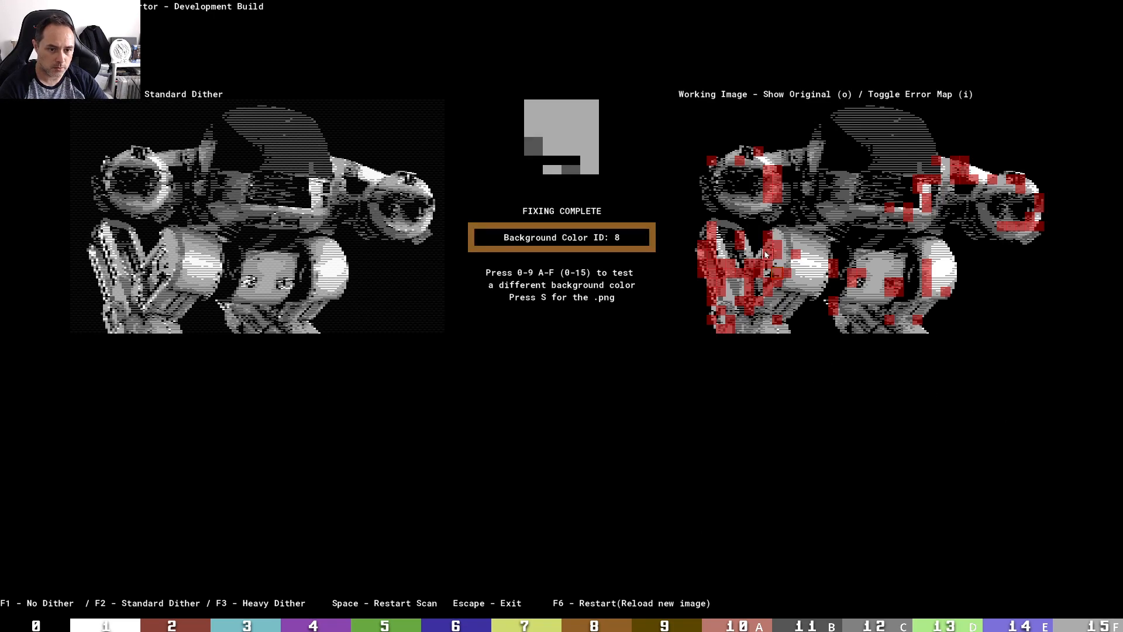
key("0")
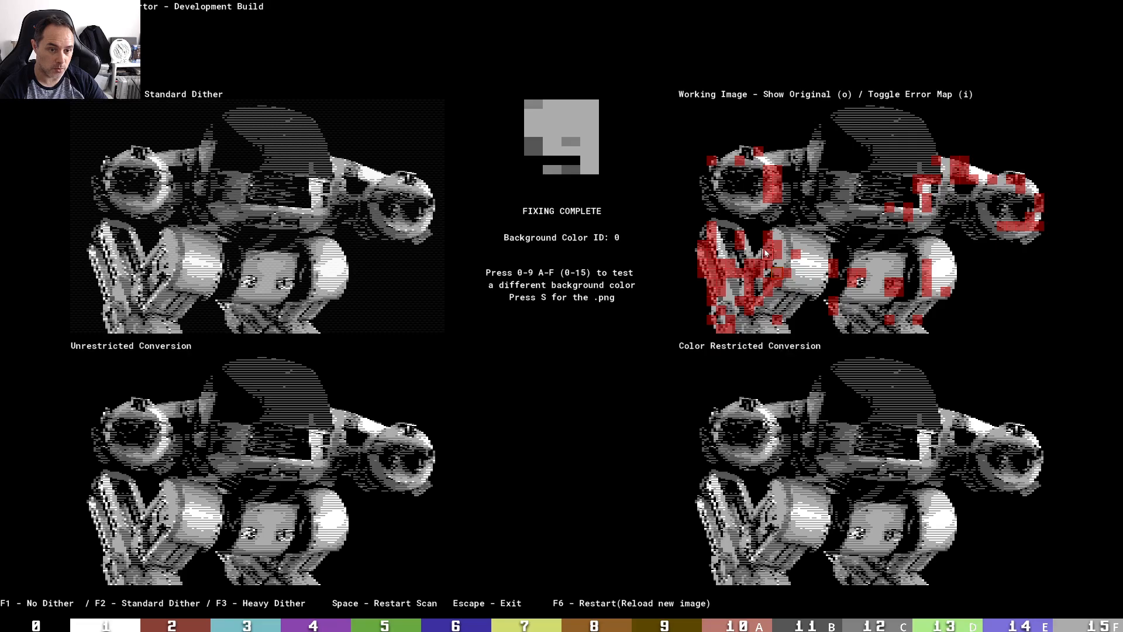
key("9")
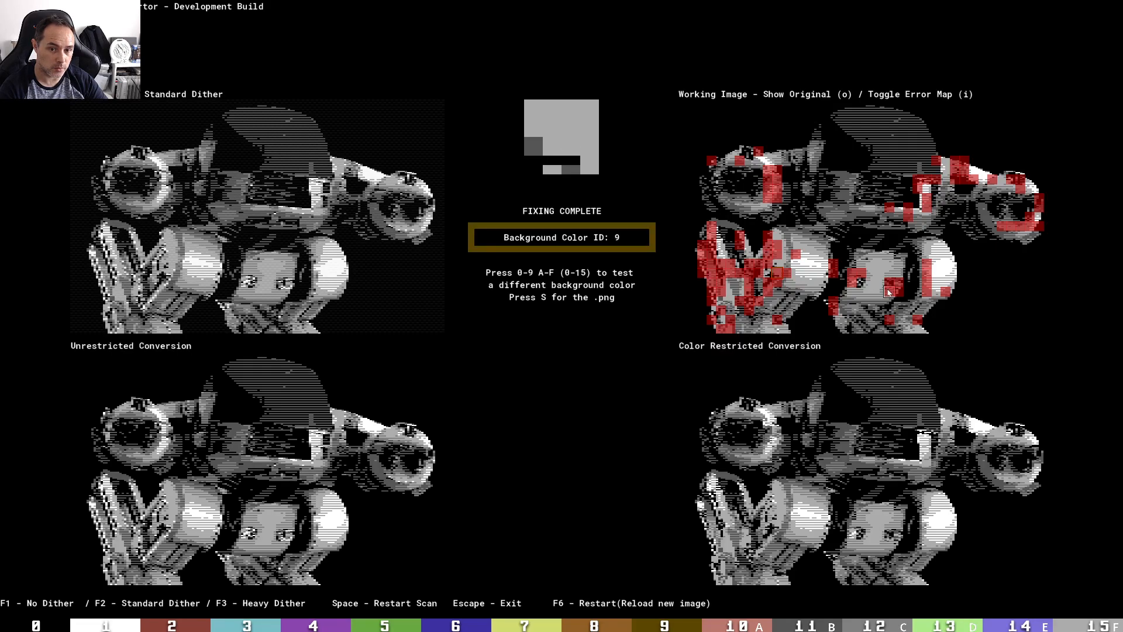
key("0")
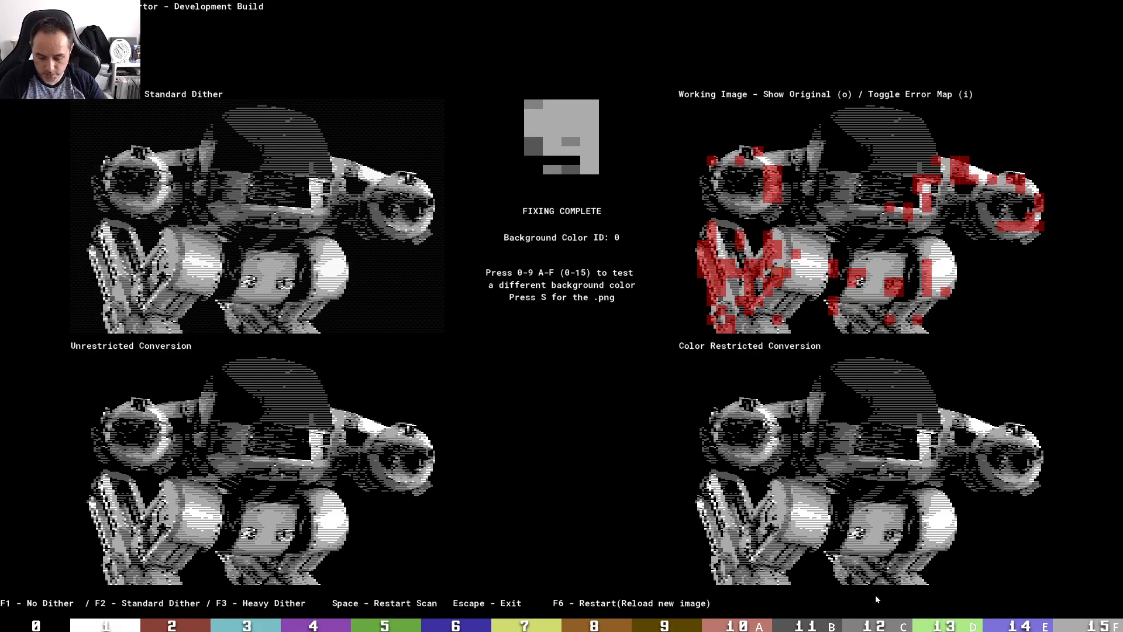
Hide the error map and try background colours 12, 1, 15 and 11, returning to 0
key("c")
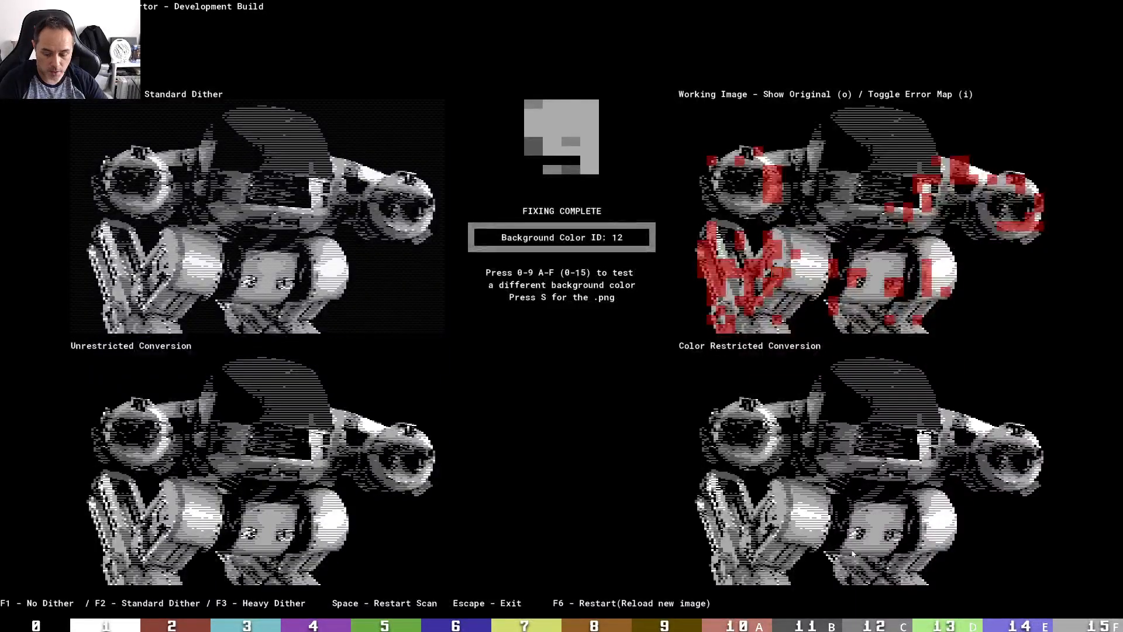
key("i")
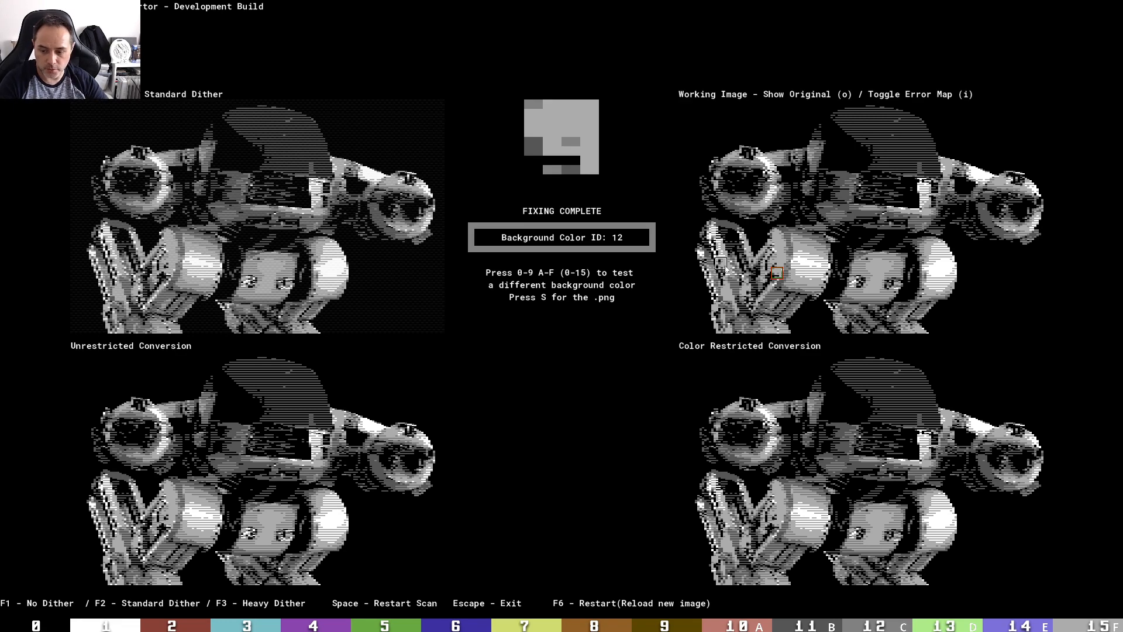
key("1")
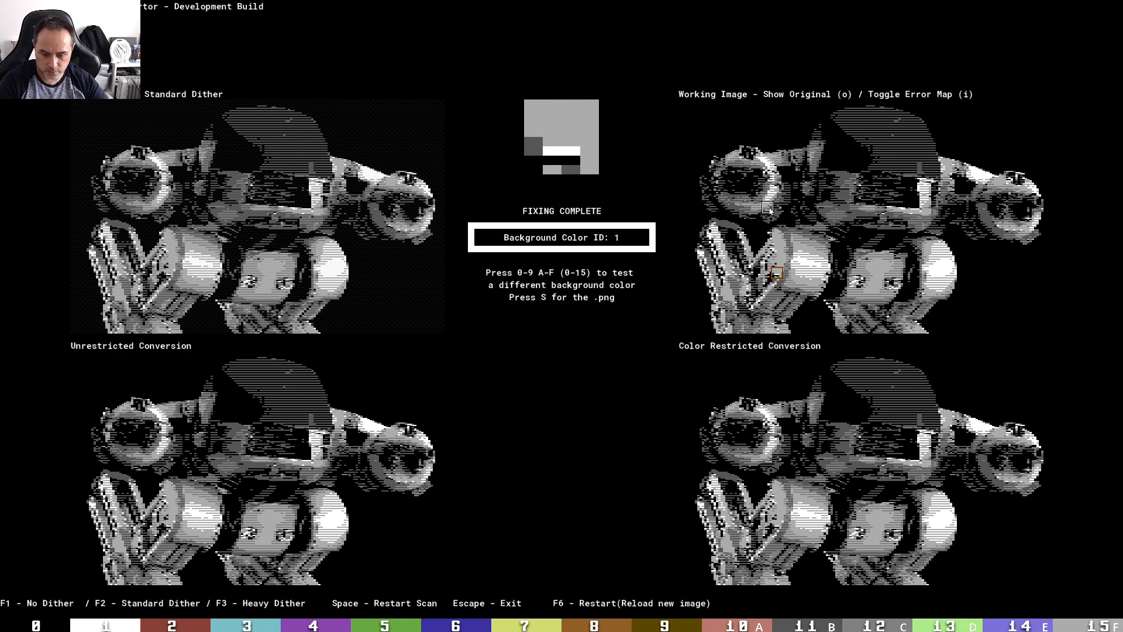
key("c")
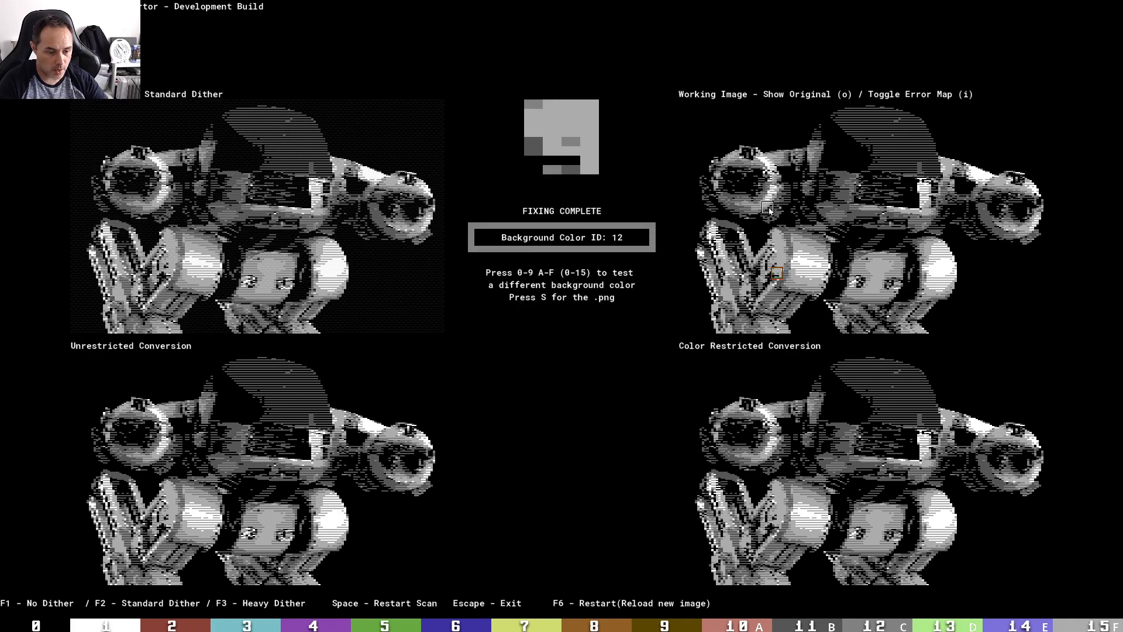
key("f")
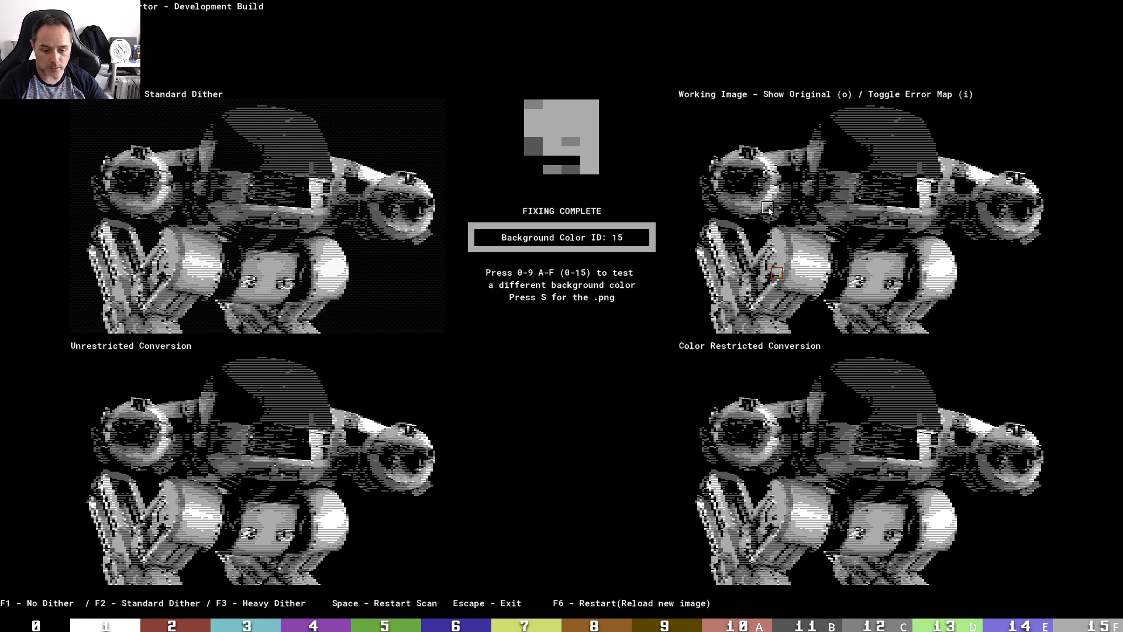
key("b")
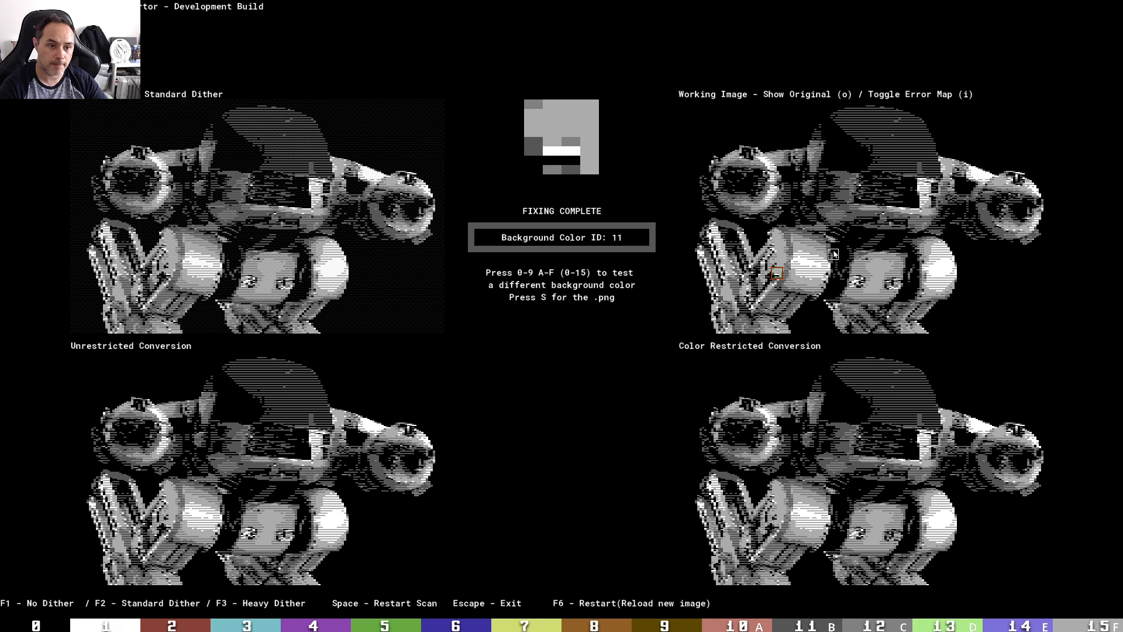
key("0")
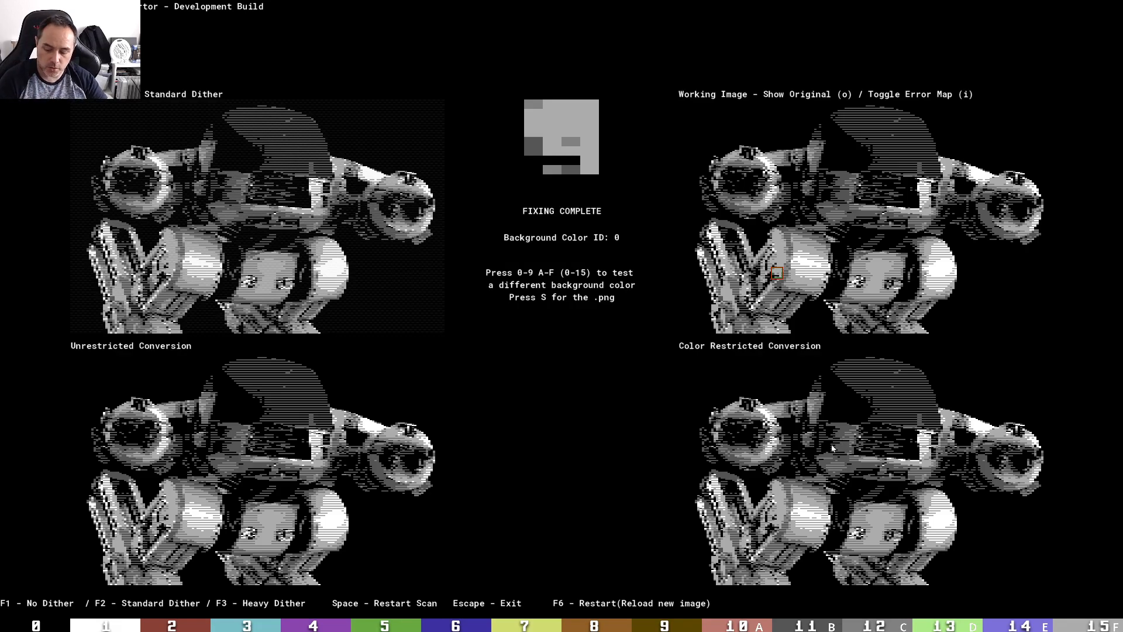
Switch to the browser and open mcDRAW, the online C64 multicolor bitmap editor, in a new tab
key("alt+Tab")
key("alt+Tab")
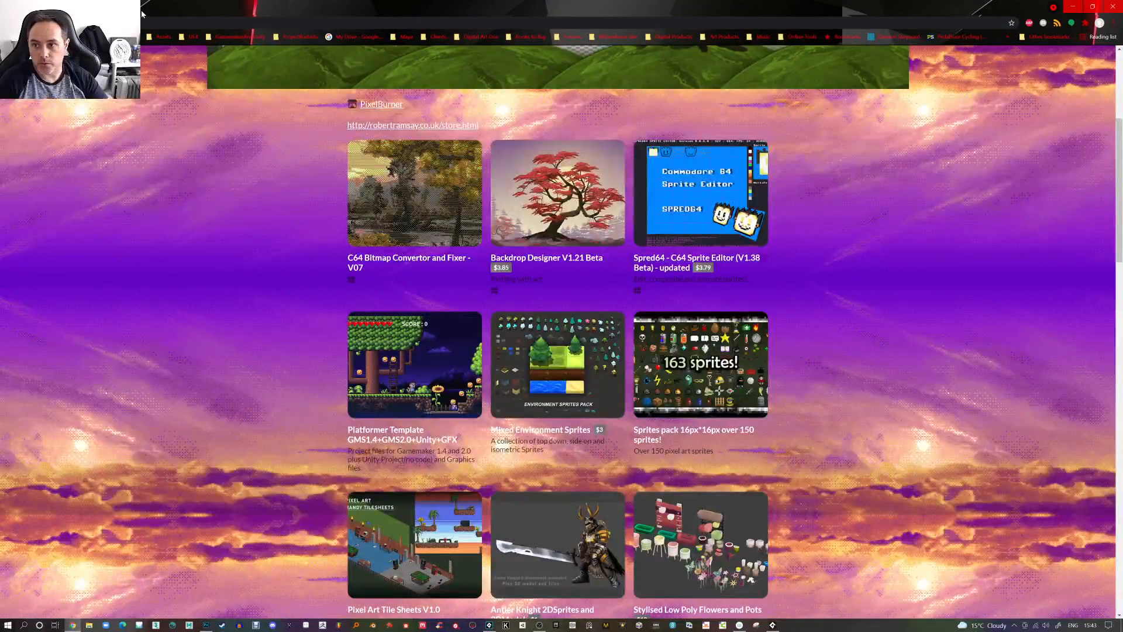
key("ctrl+t")
type("mcd")
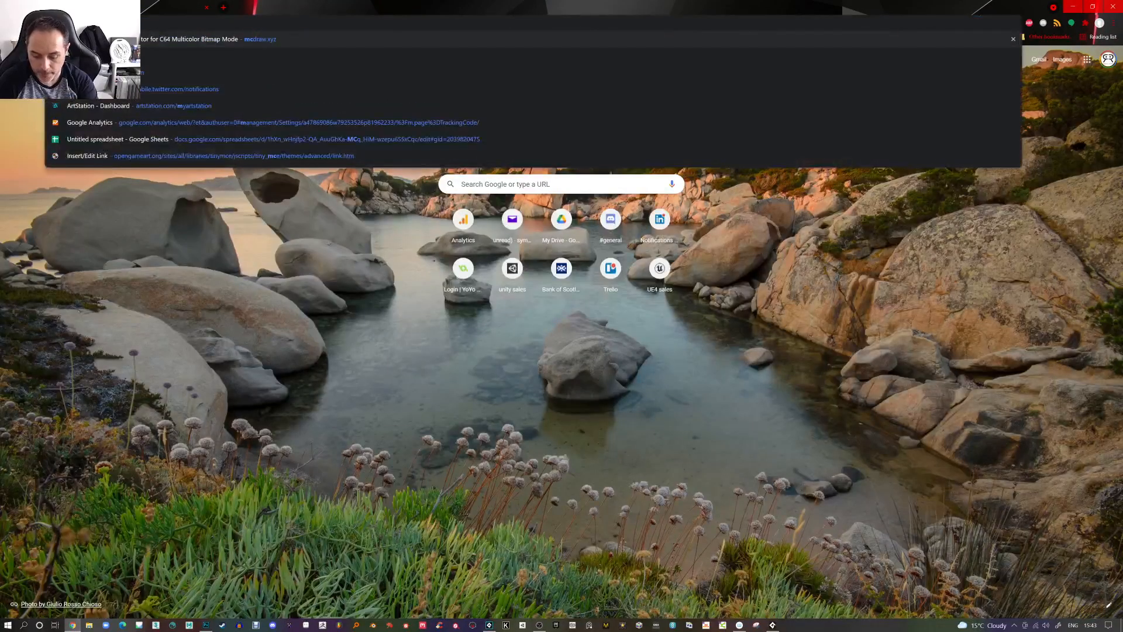
key("Return")
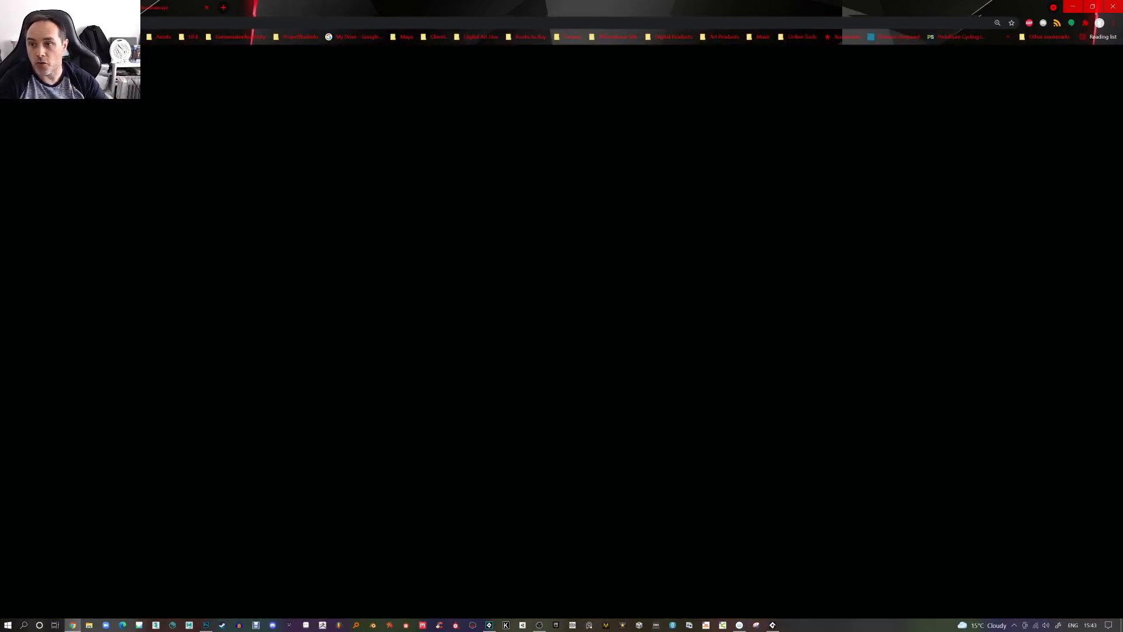
Close the welcome dialog and set the canvas background colour to dark grey
left_click(293, 294)
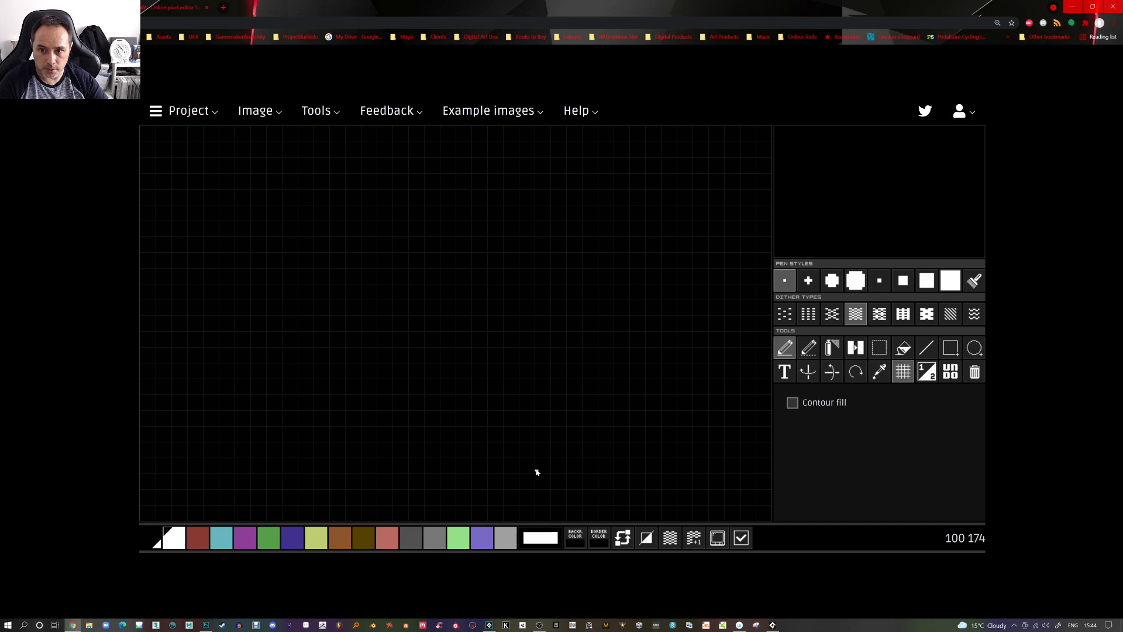
left_click(576, 542)
left_click(415, 547)
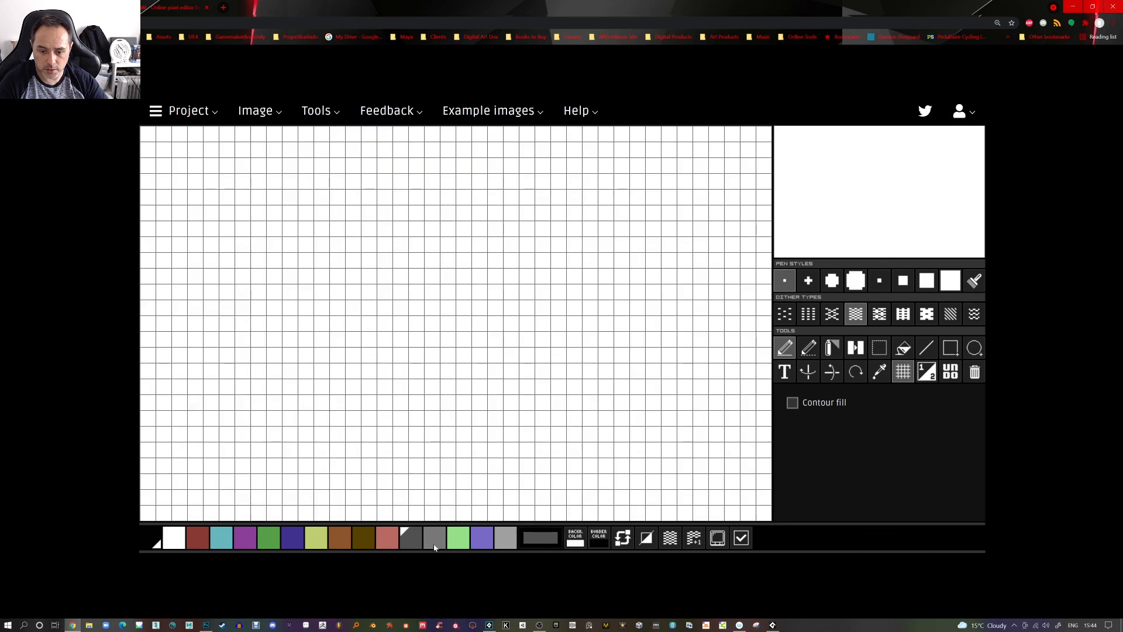
left_click(581, 546)
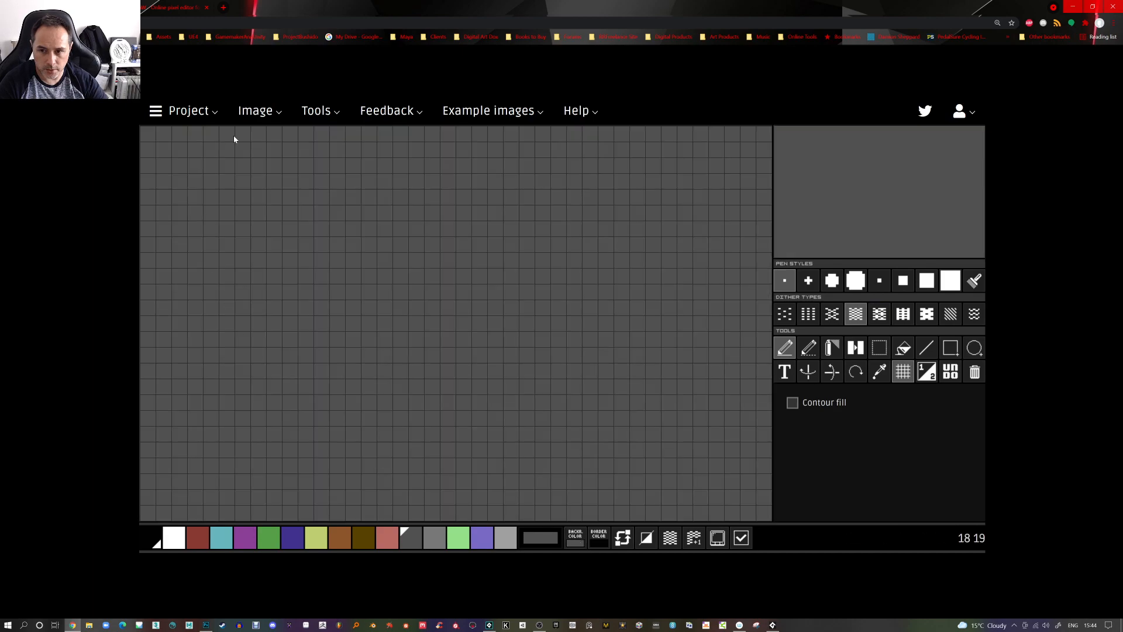
Import the C64Style_PixelArt.png image onto the canvas with the default settings
left_click(272, 114)
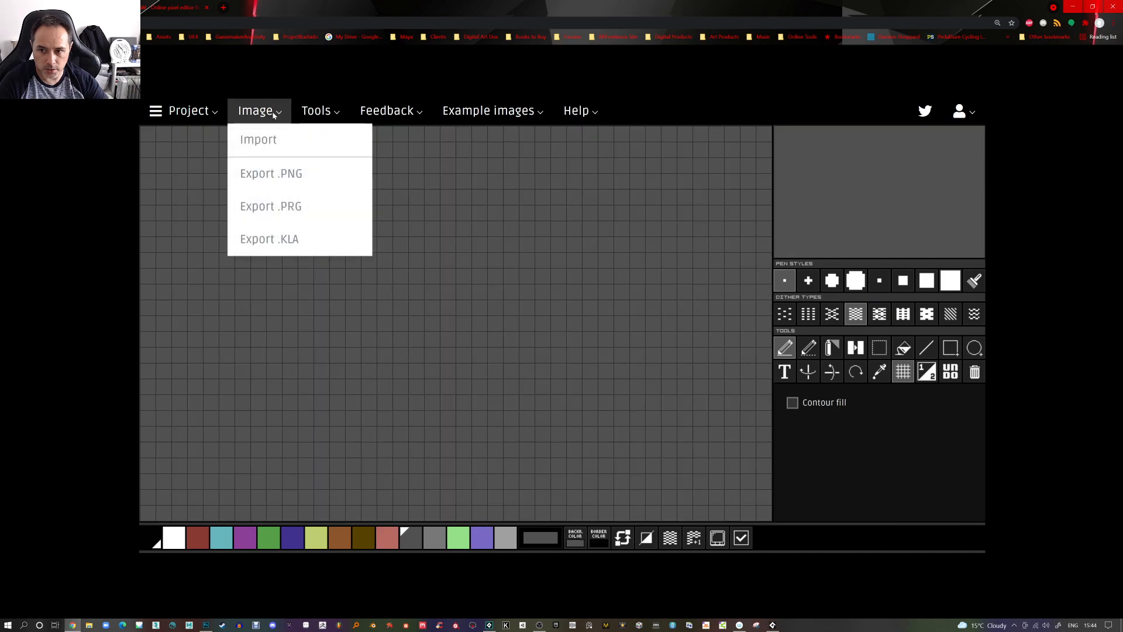
left_click(272, 142)
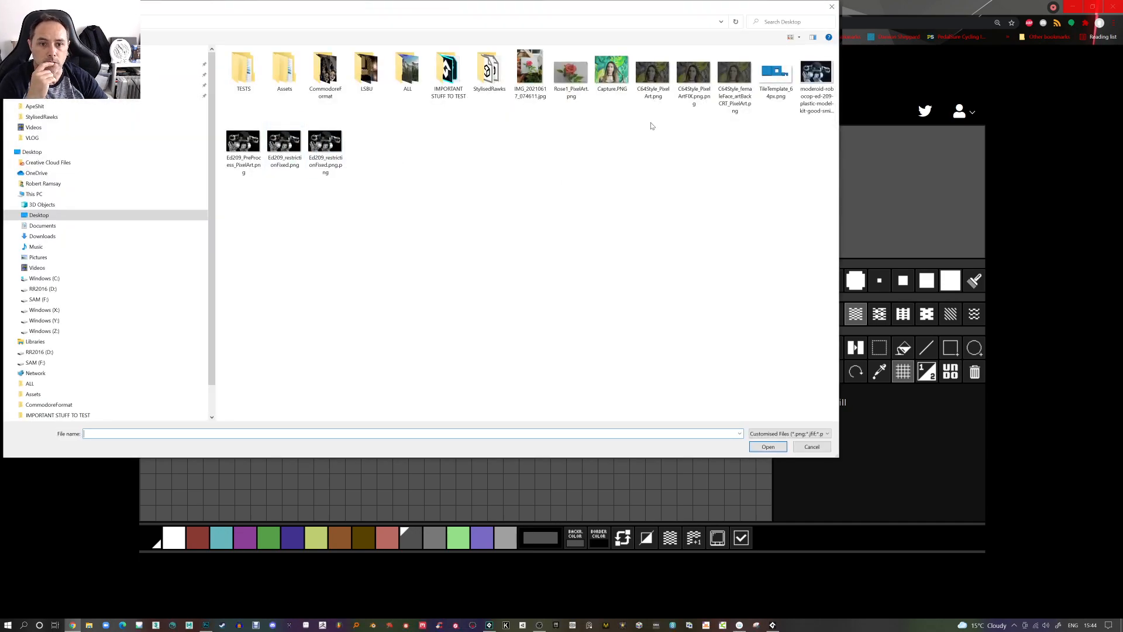
double_click(659, 79)
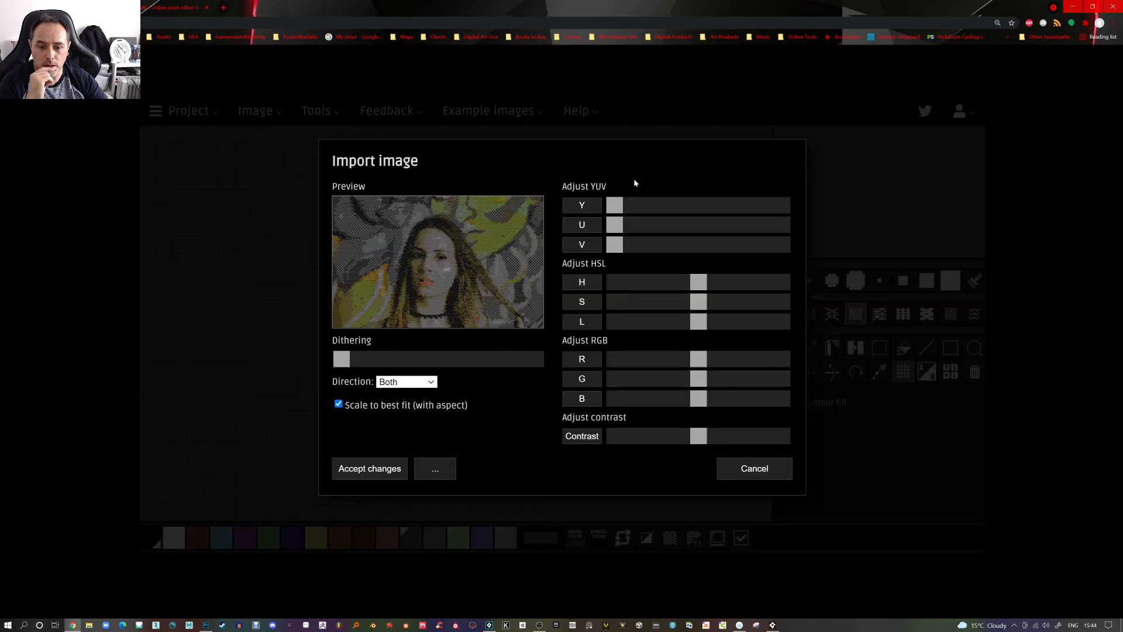
left_click(391, 469)
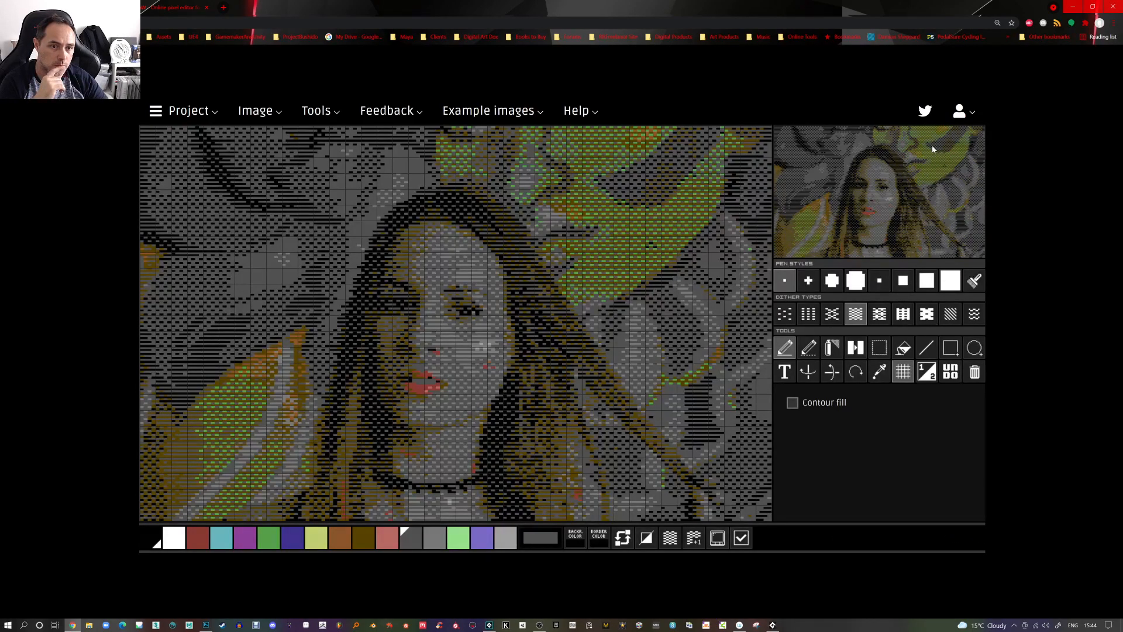
left_click(319, 112)
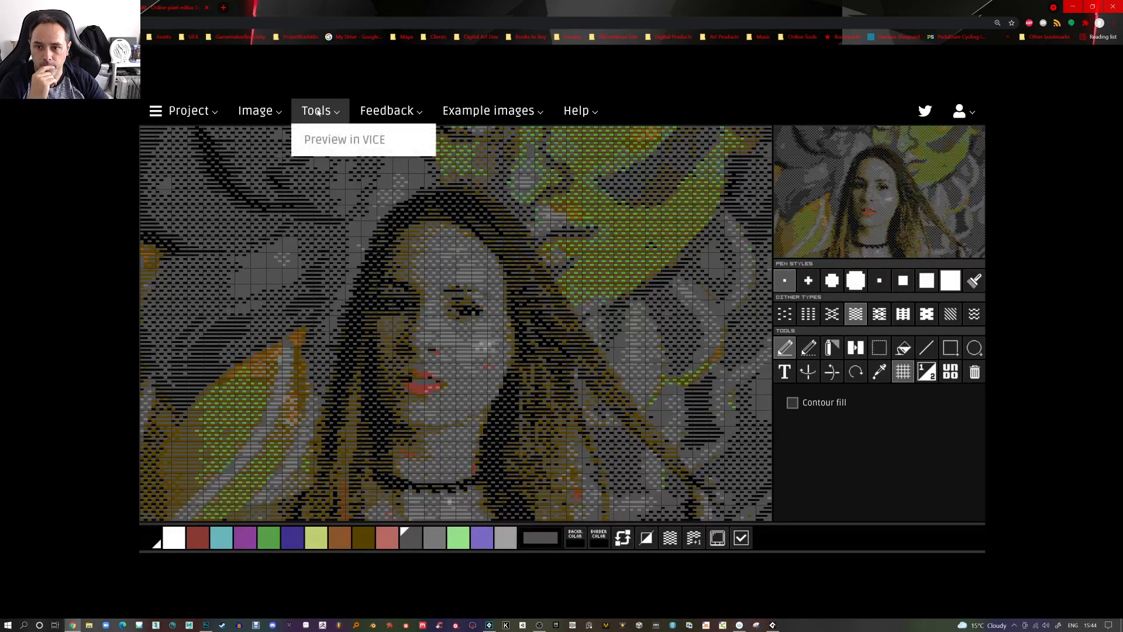
left_click(265, 112)
left_click(270, 142)
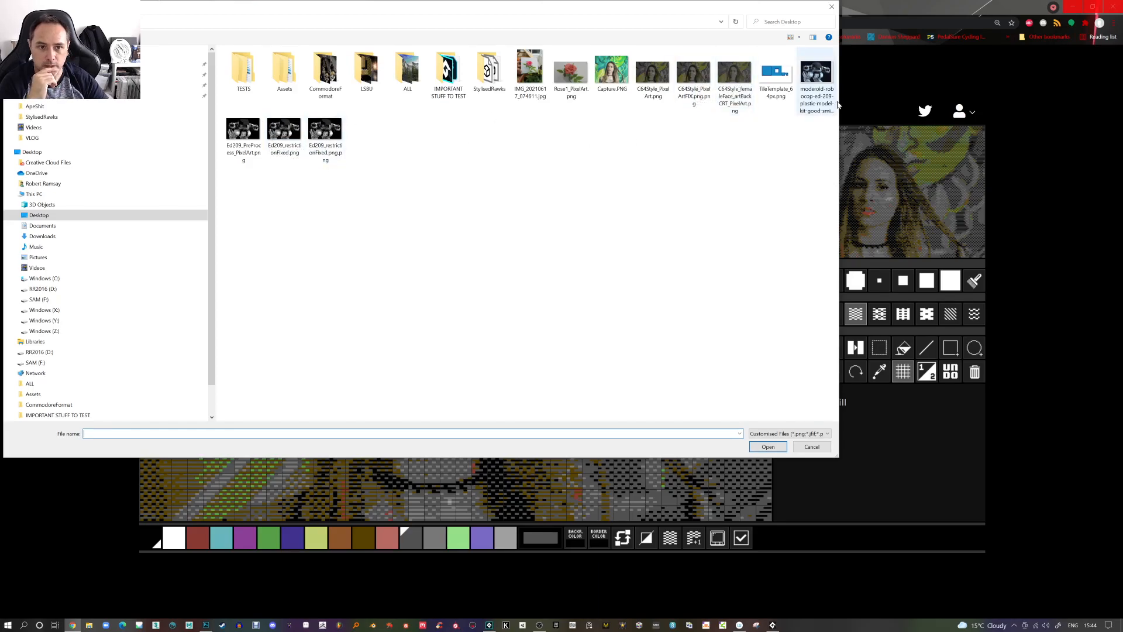
double_click(818, 82)
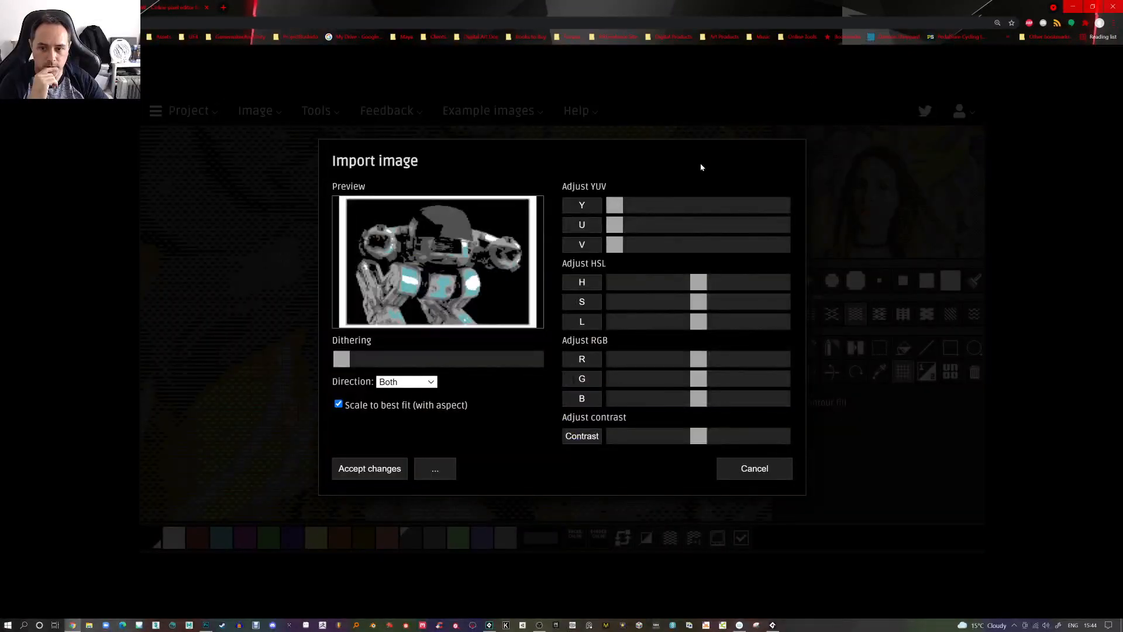
left_click_drag(341, 358, 523, 358)
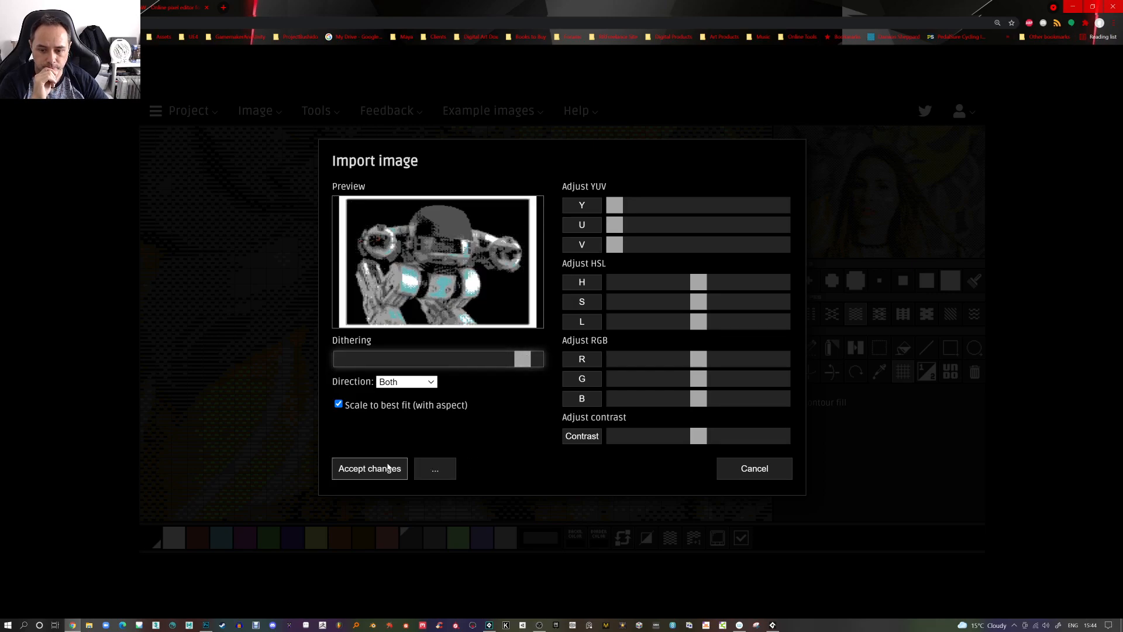
left_click(741, 468)
Import the Ed209 pixel-art PNG from the Desktop with dithering turned off
left_click(275, 111)
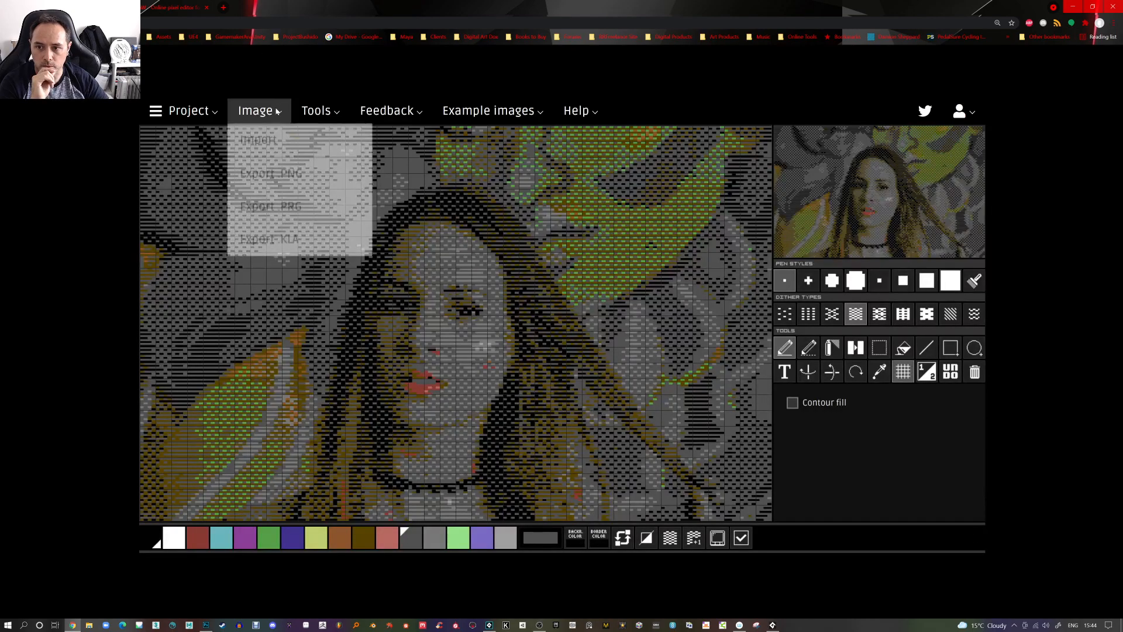
left_click(266, 140)
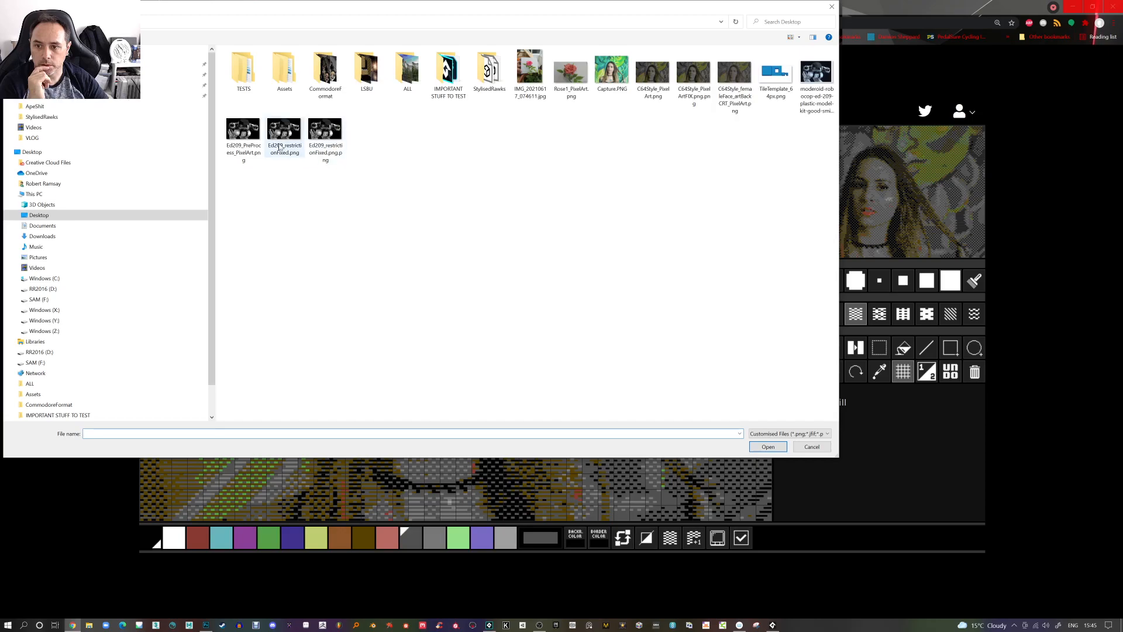
double_click(252, 136)
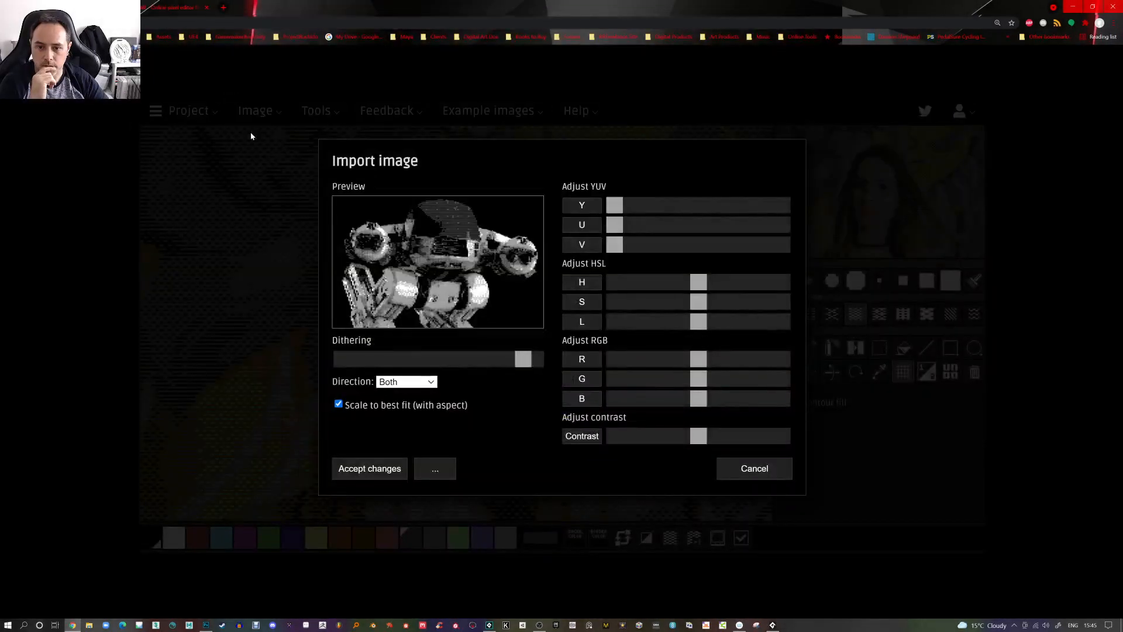
left_click_drag(523, 360, 339, 359)
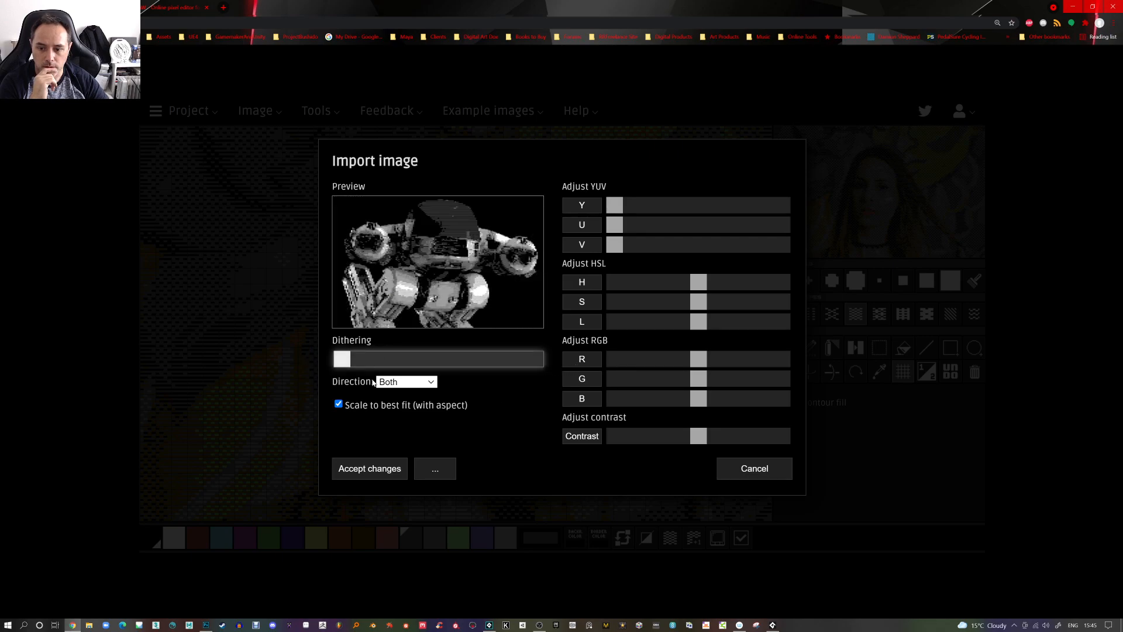
left_click(375, 471)
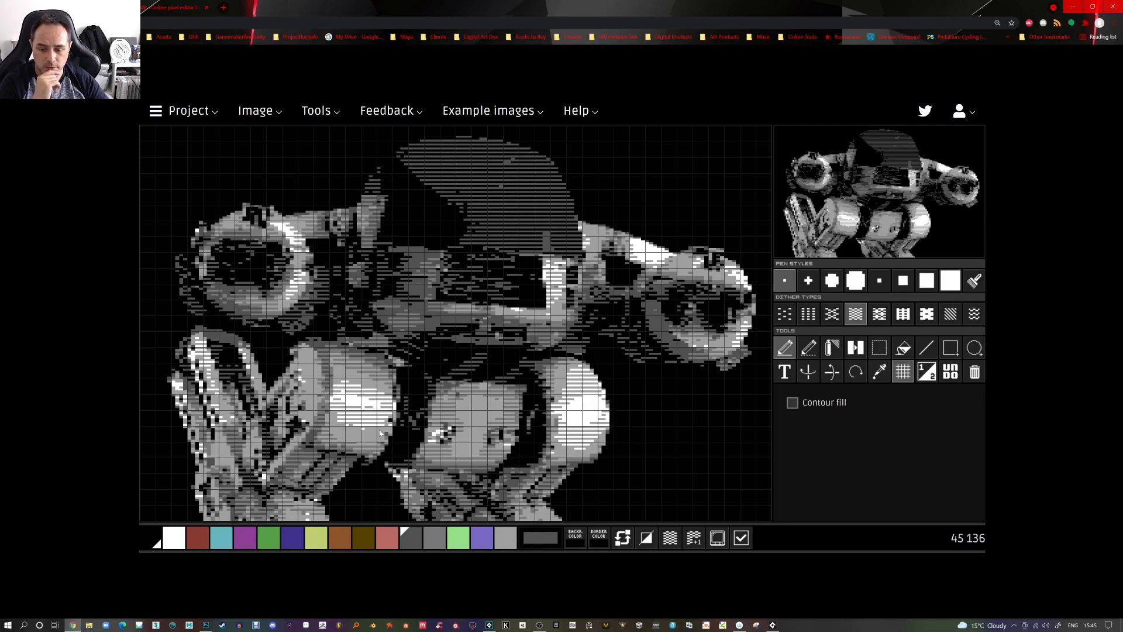
Compare the mcDRAW import with the converter's colour-restricted result by switching between the two windows
left_click(772, 625)
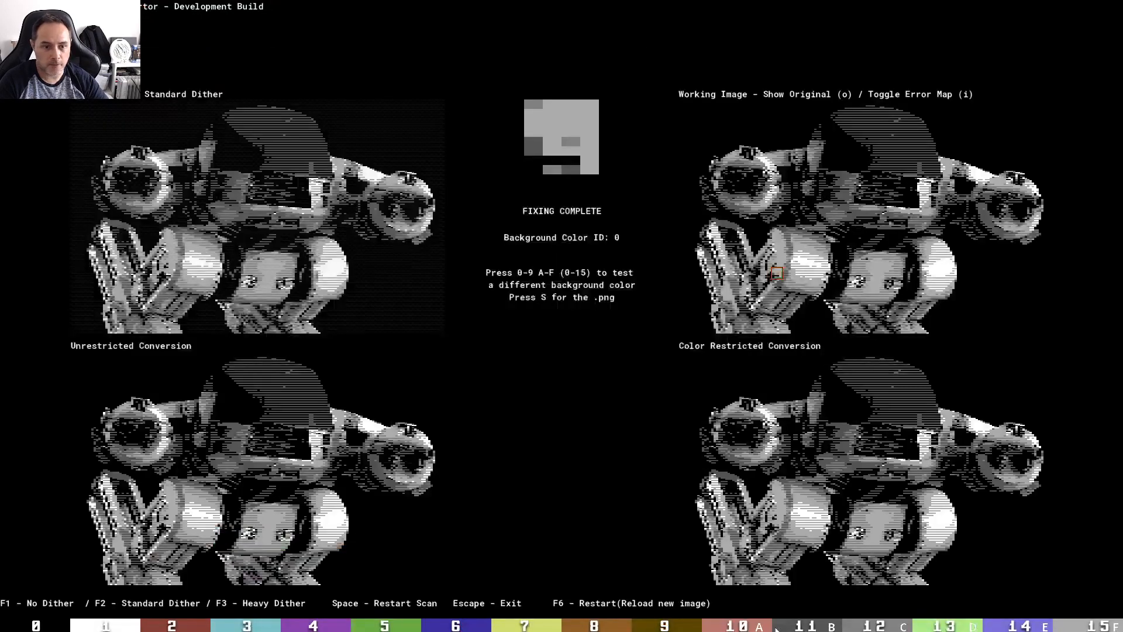
left_click(774, 626)
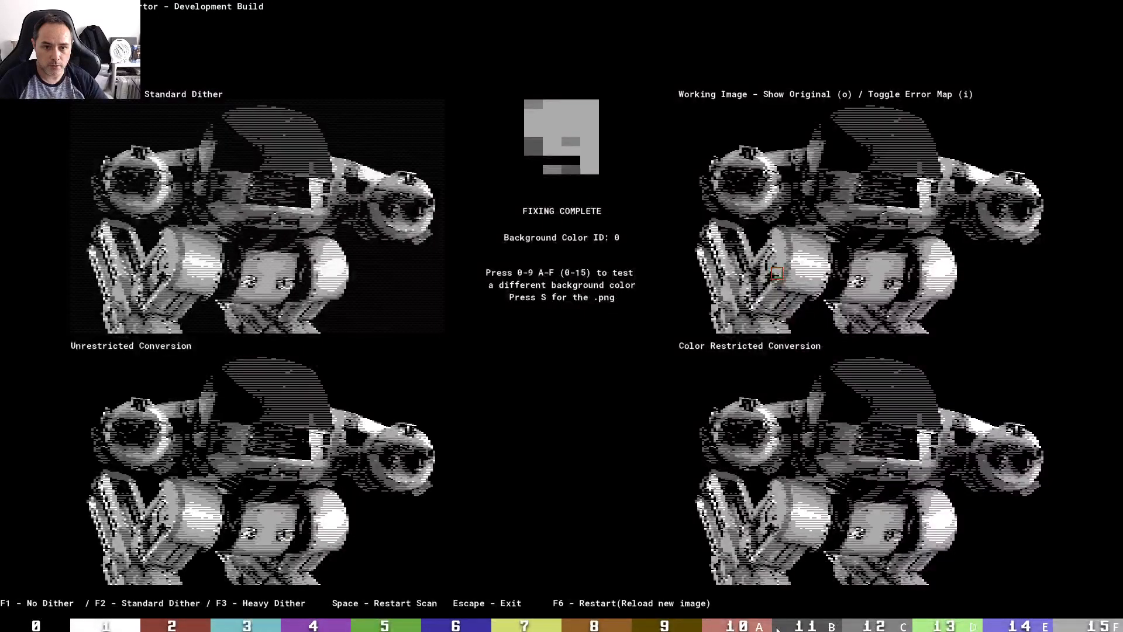
key("alt+Tab")
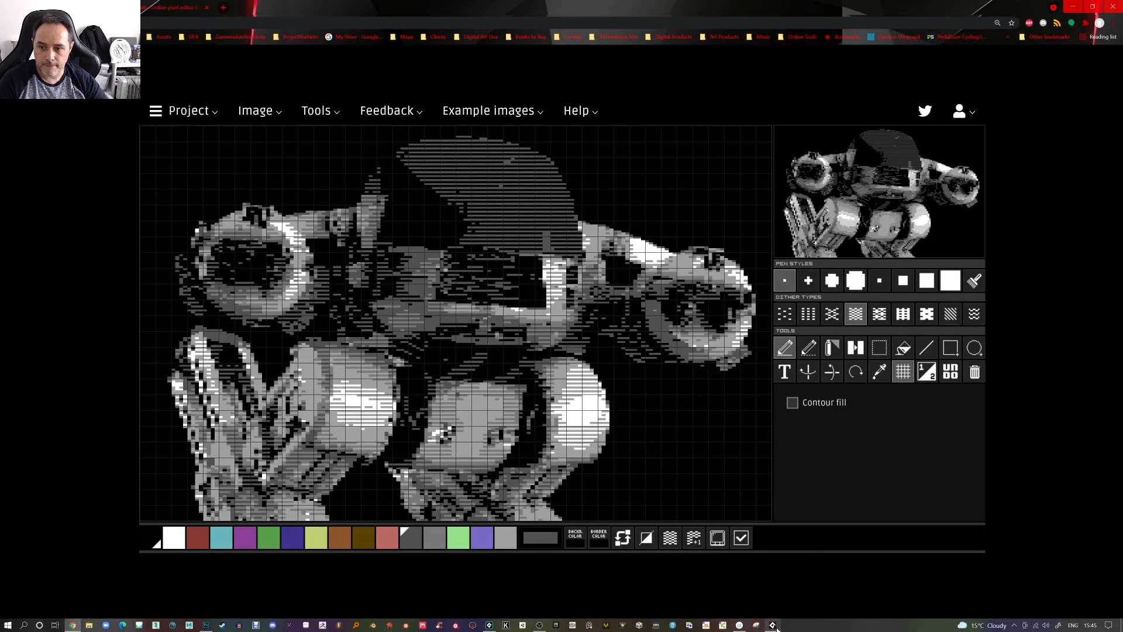
left_click(774, 626)
left_click(774, 626)
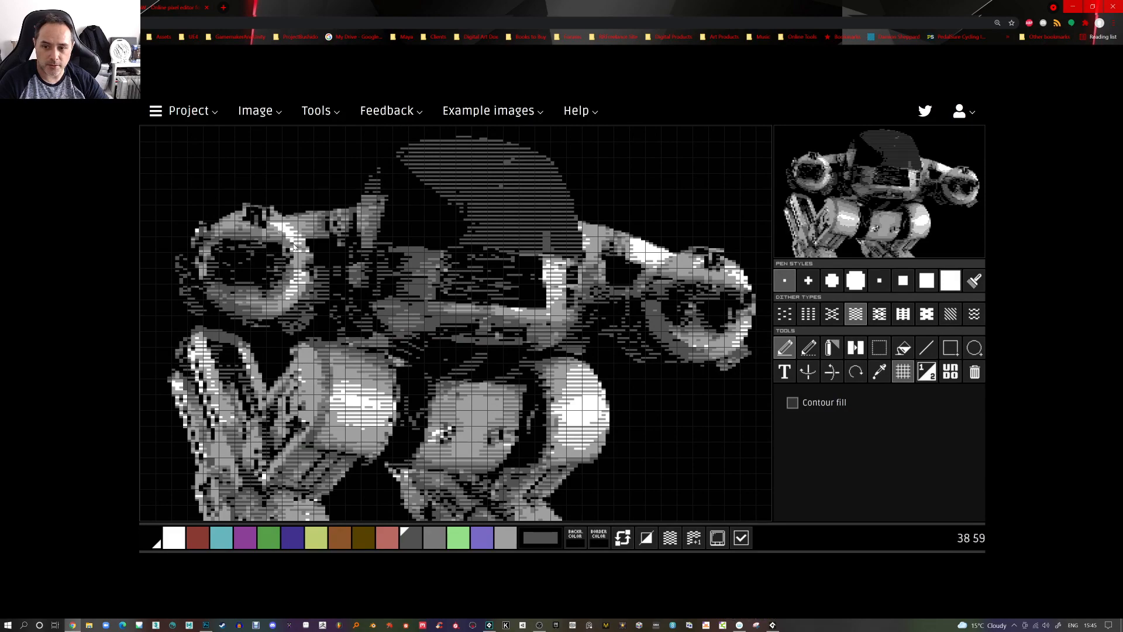
key("alt+Tab")
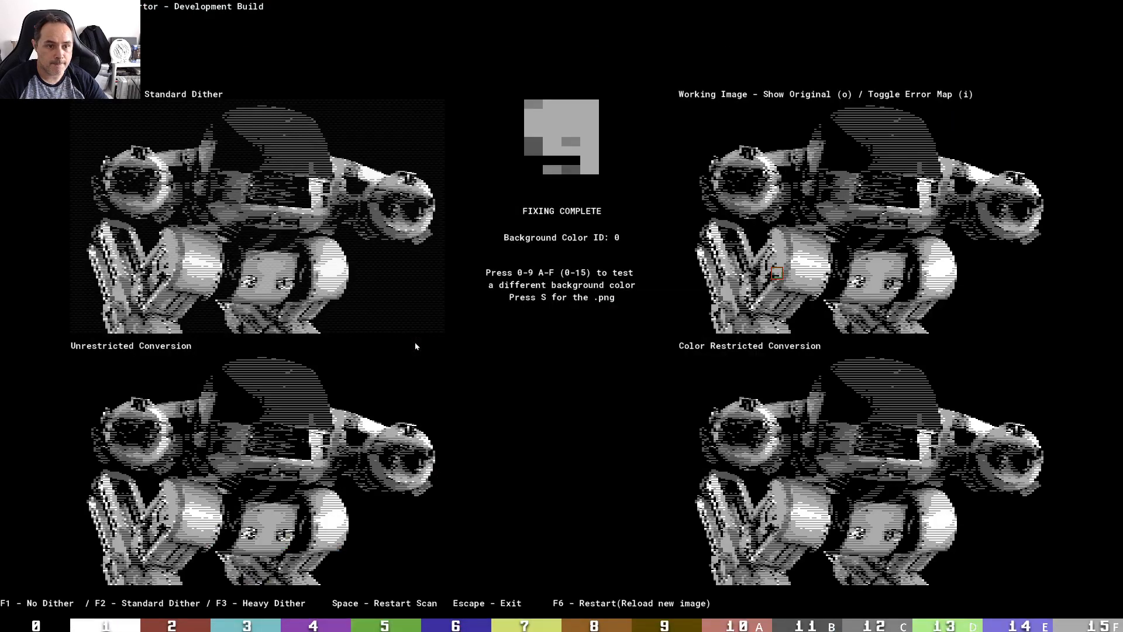
key("alt+Tab")
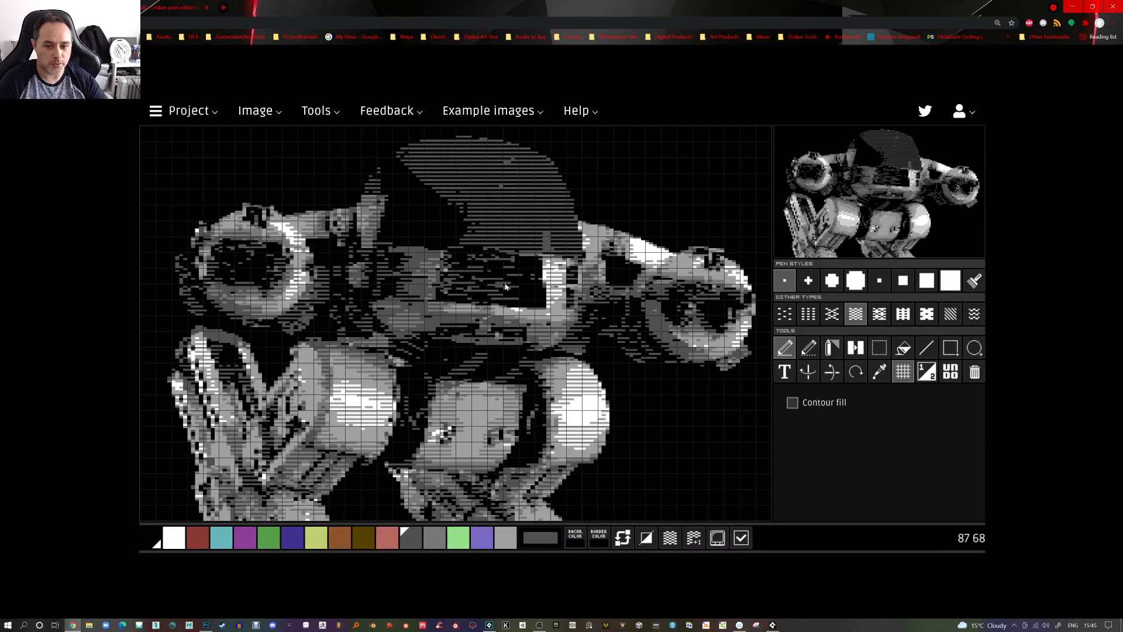
key("alt+Tab")
key("alt+Tab")
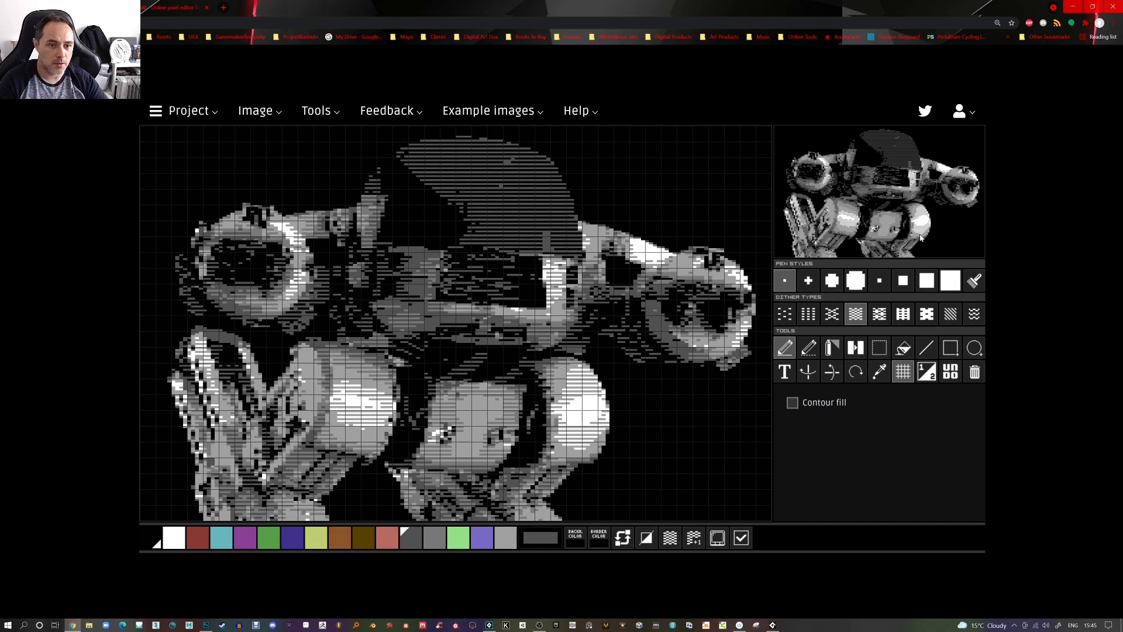
key("alt+Tab")
key("alt+Tab")
key("alt+Tab")
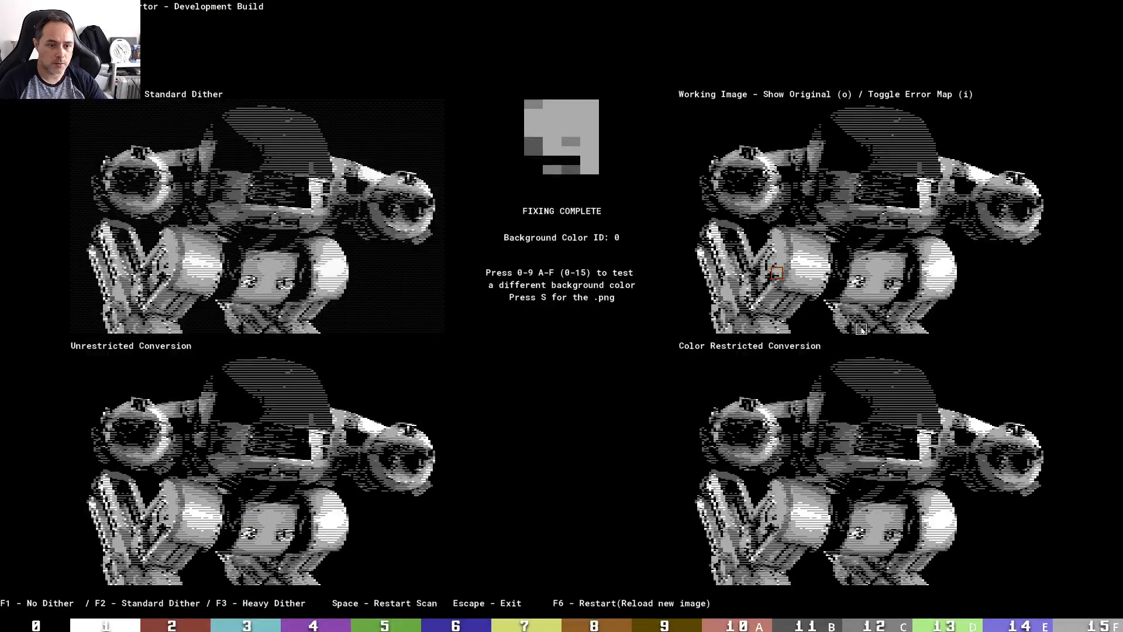
key("alt+Tab")
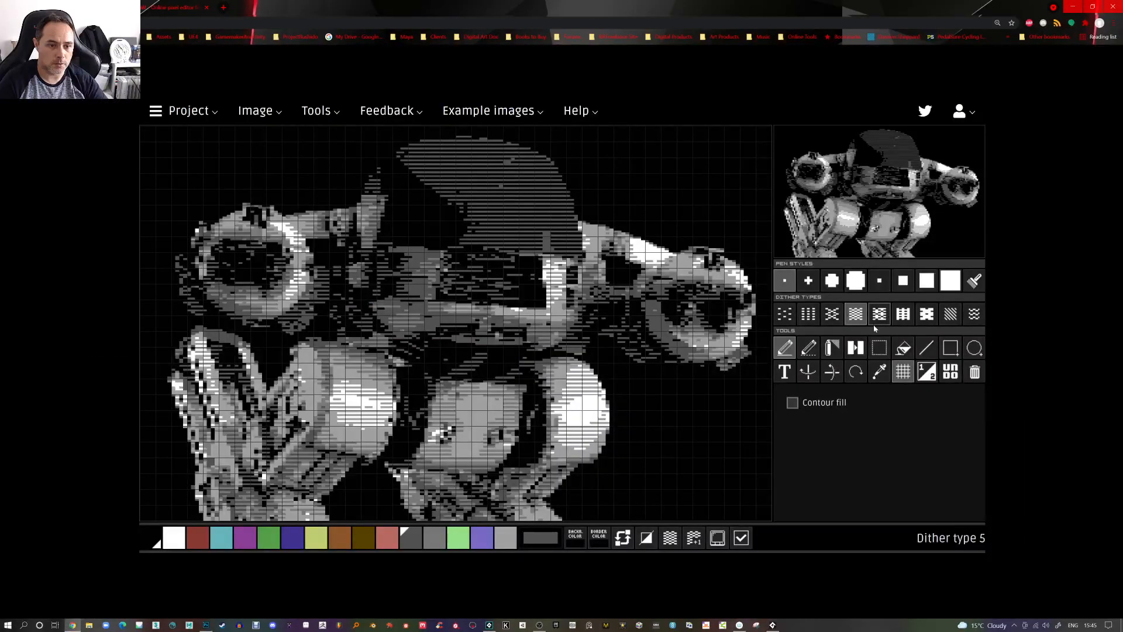
key("alt+Tab")
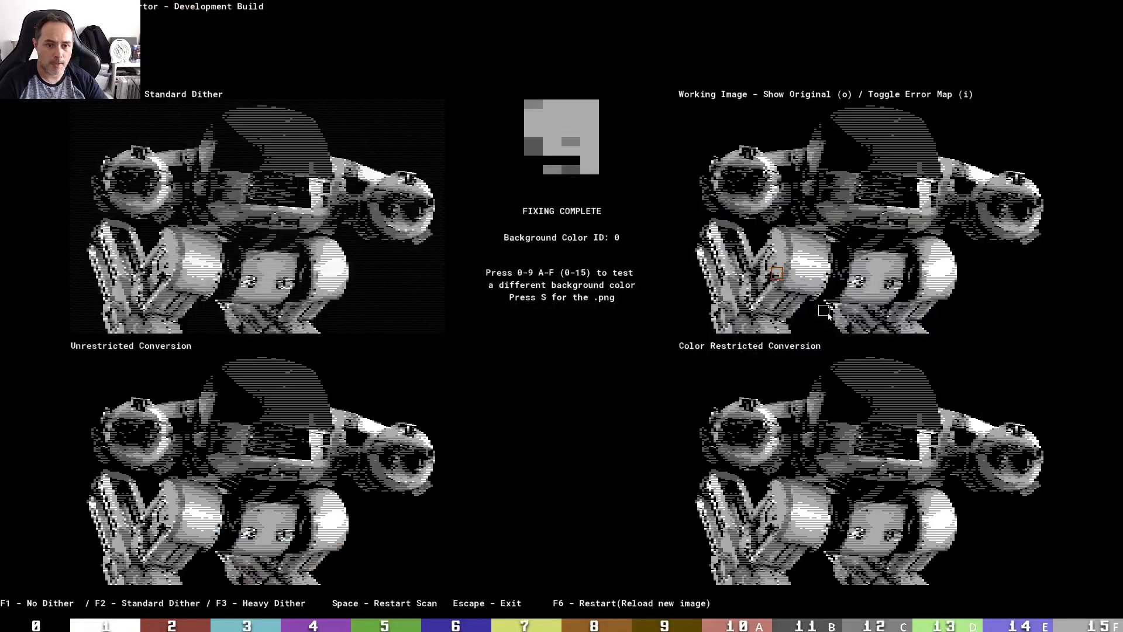
key("alt+Tab")
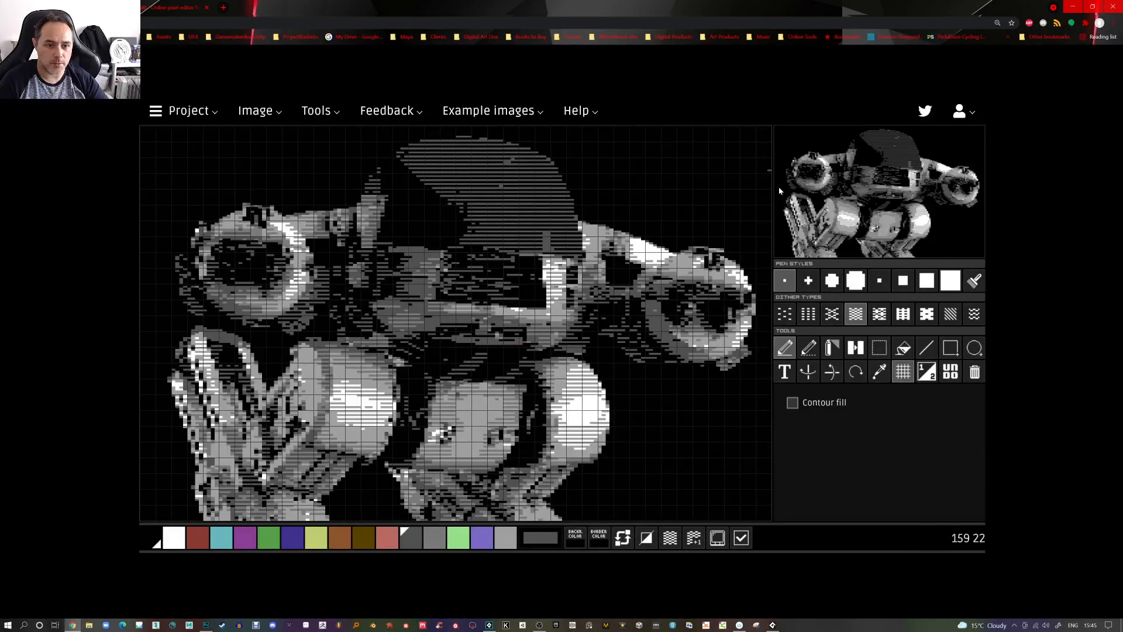
key("alt+Tab")
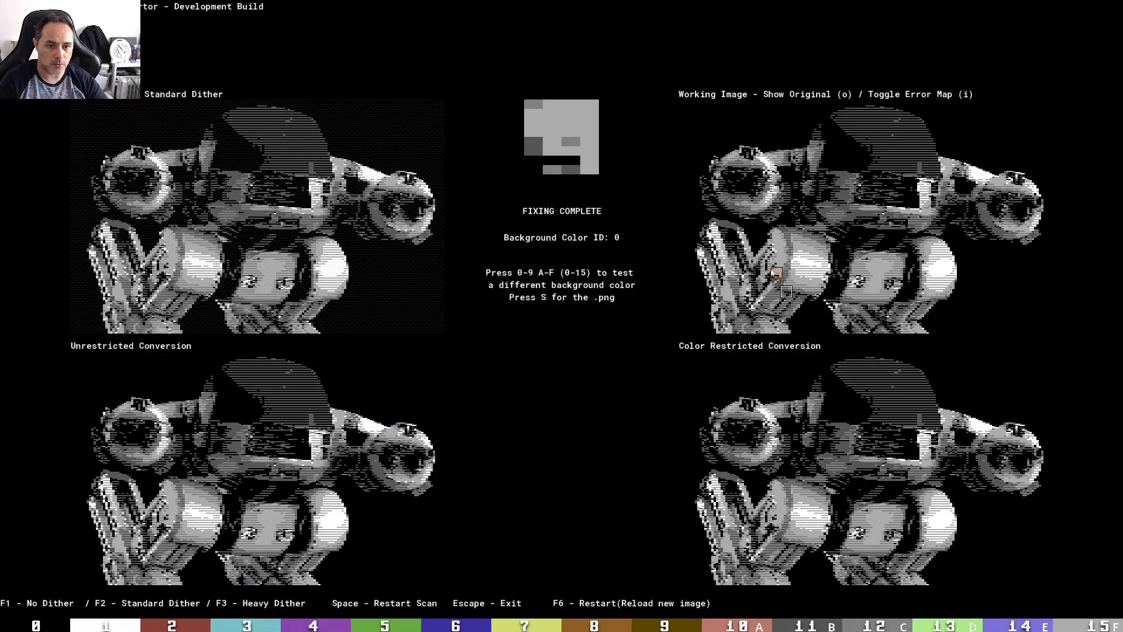
key("alt+Tab")
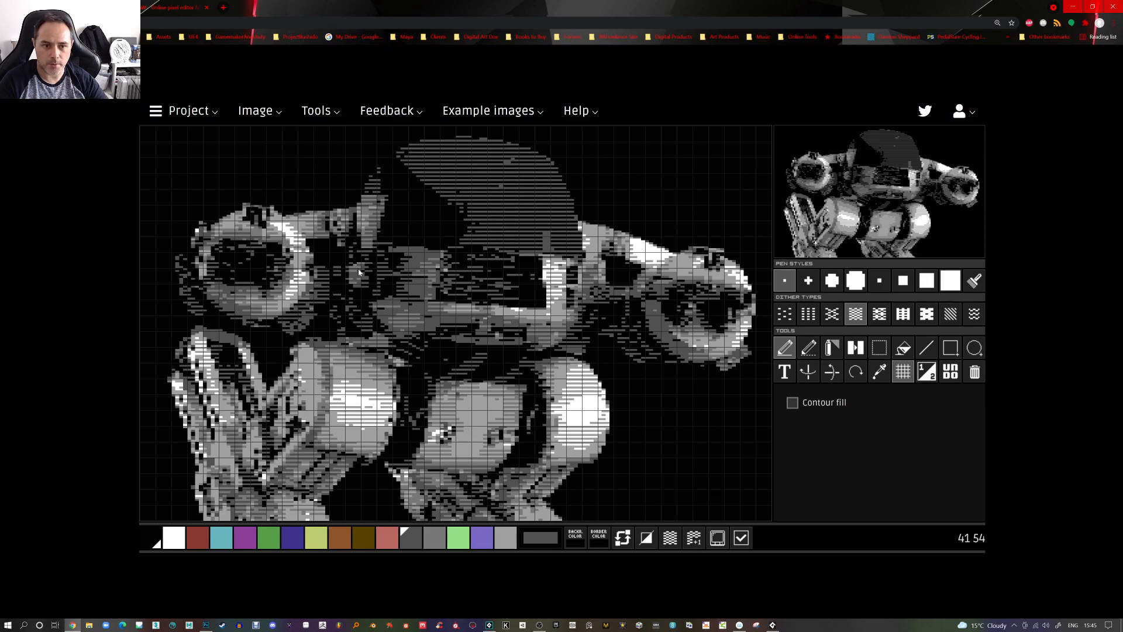
key("alt+Tab")
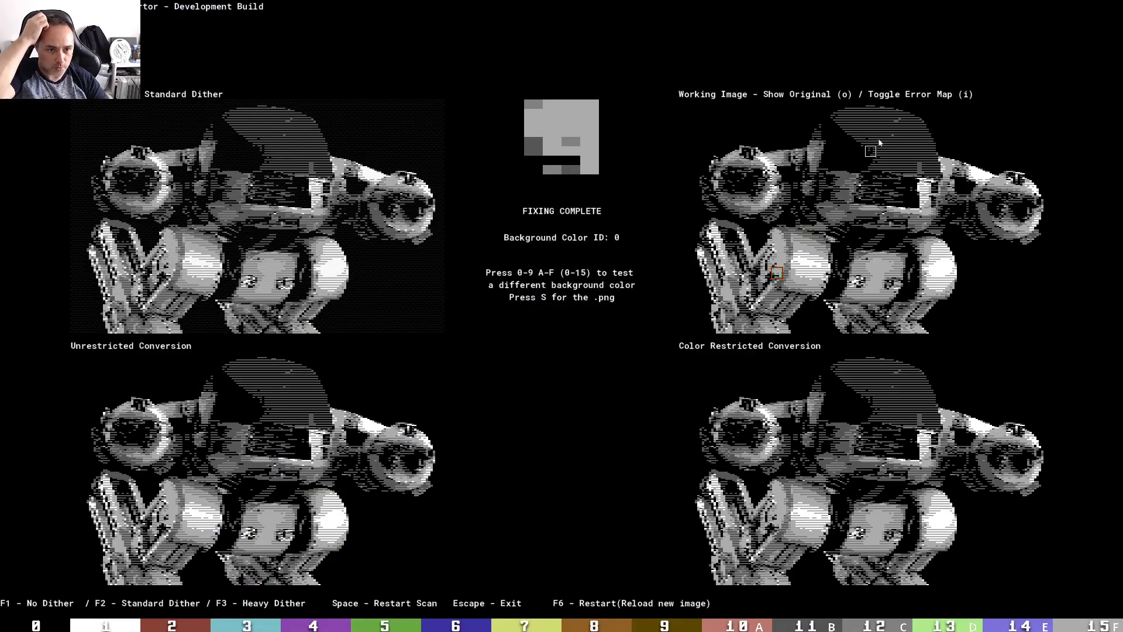
key("alt+Tab")
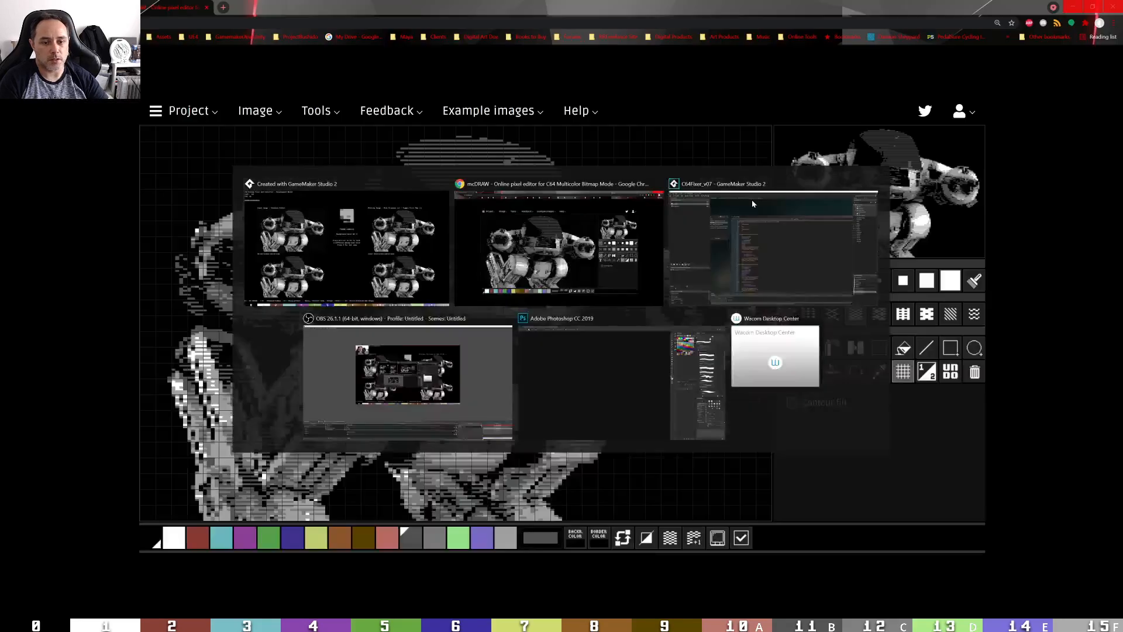
Switch to Photoshop and open Ed209_restrictionFixed.png from the Desktop
left_click(206, 624)
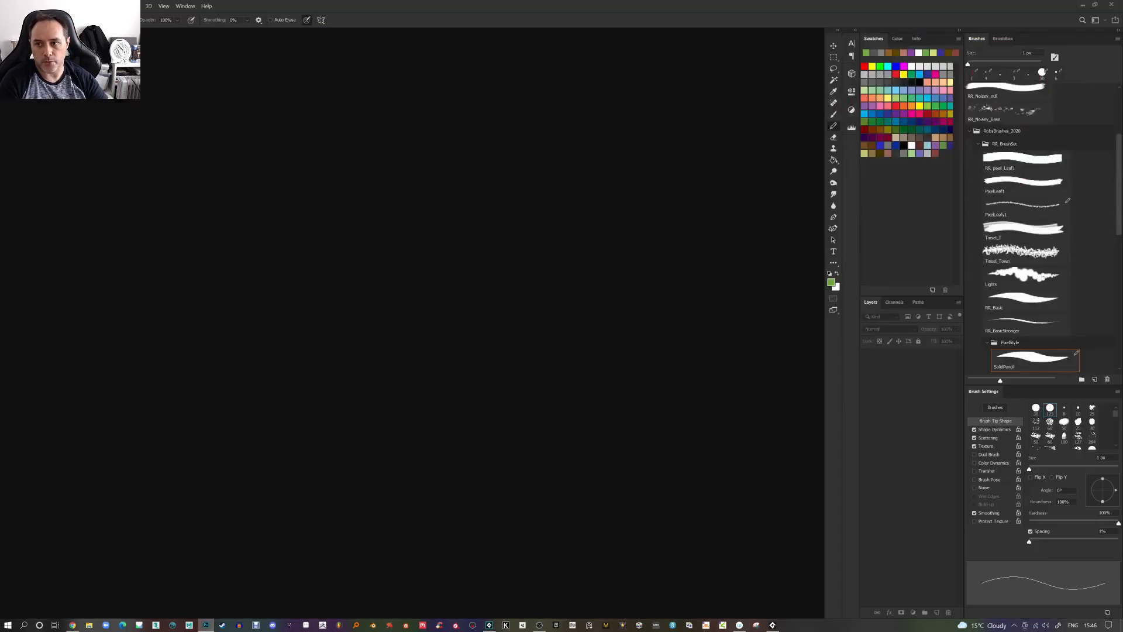
left_click(23, 6)
left_click(36, 23)
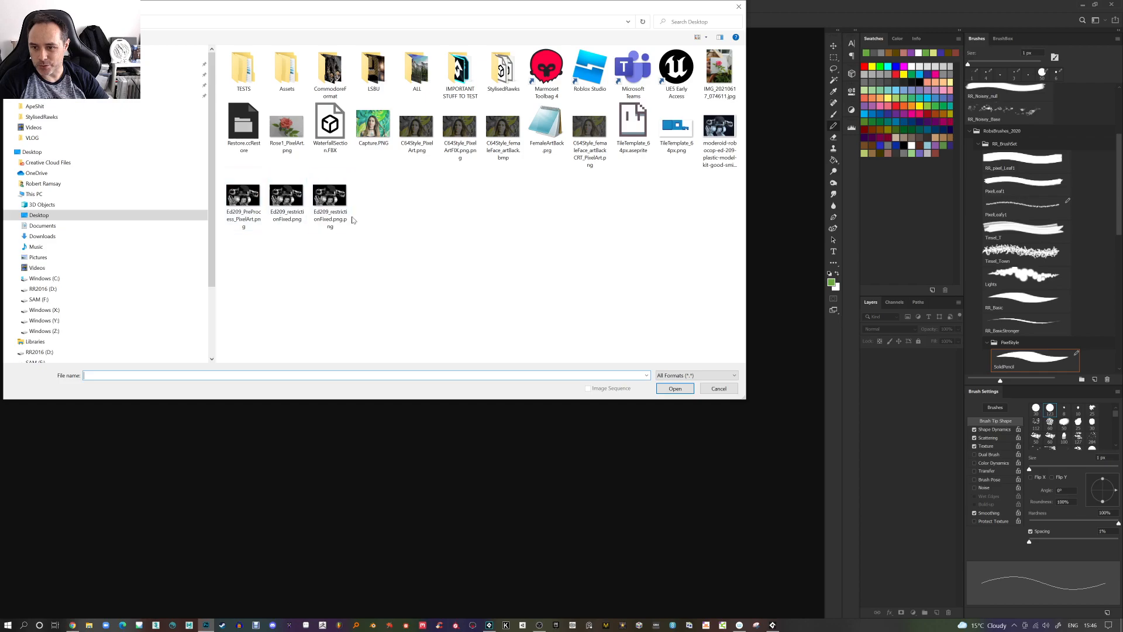
double_click(298, 200)
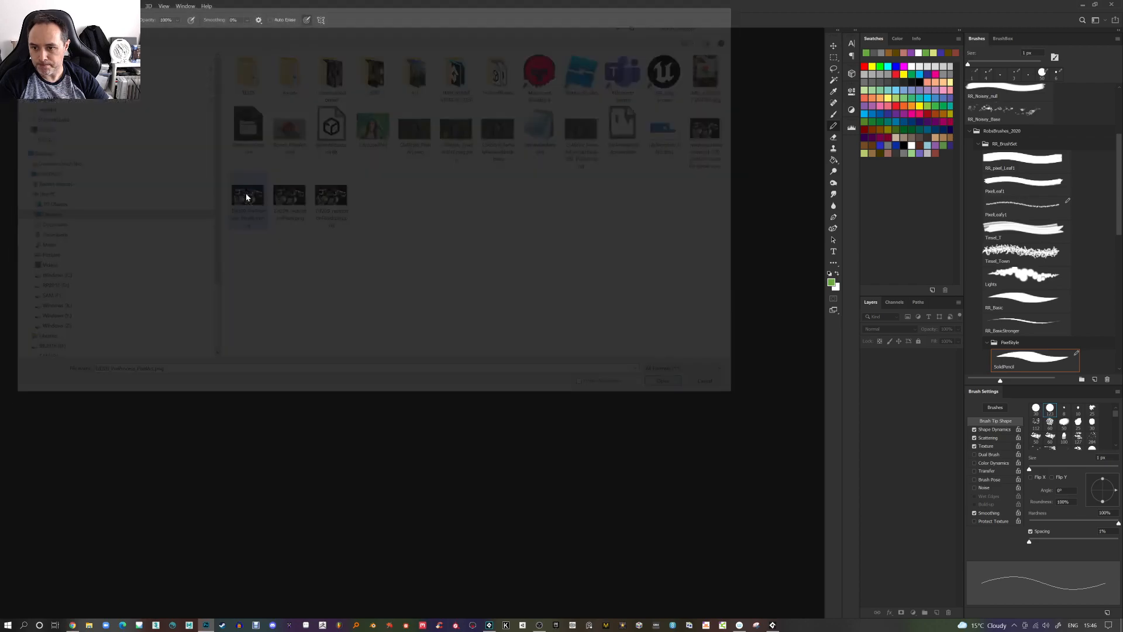
key("alt+i")
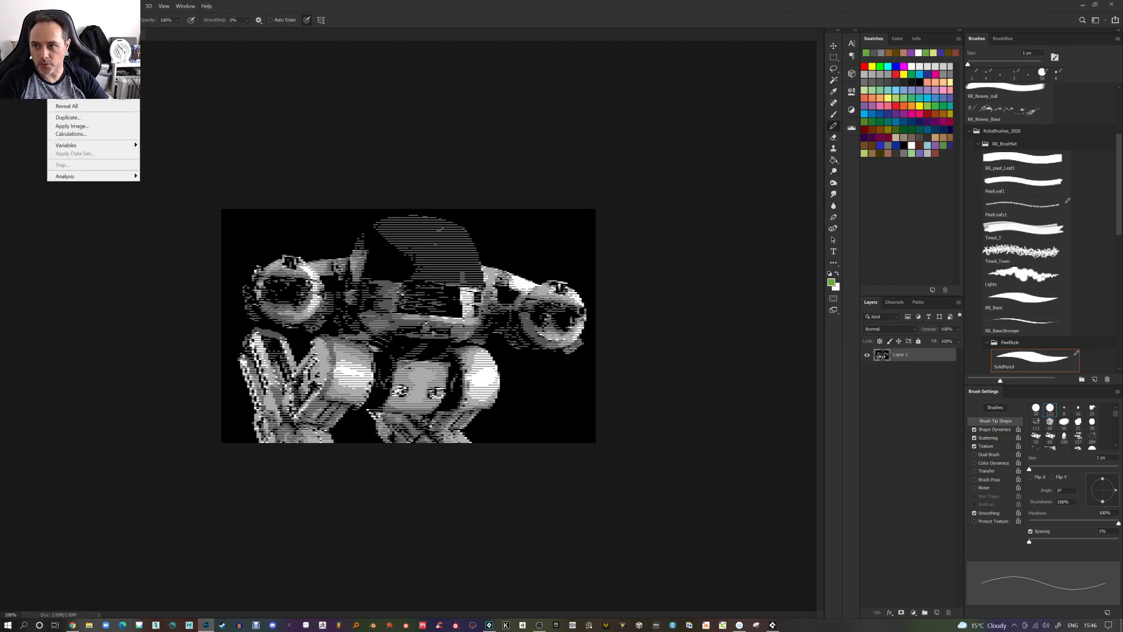
Resize the image to 25 percent width and height with Nearest Neighbor resampling
key("s")
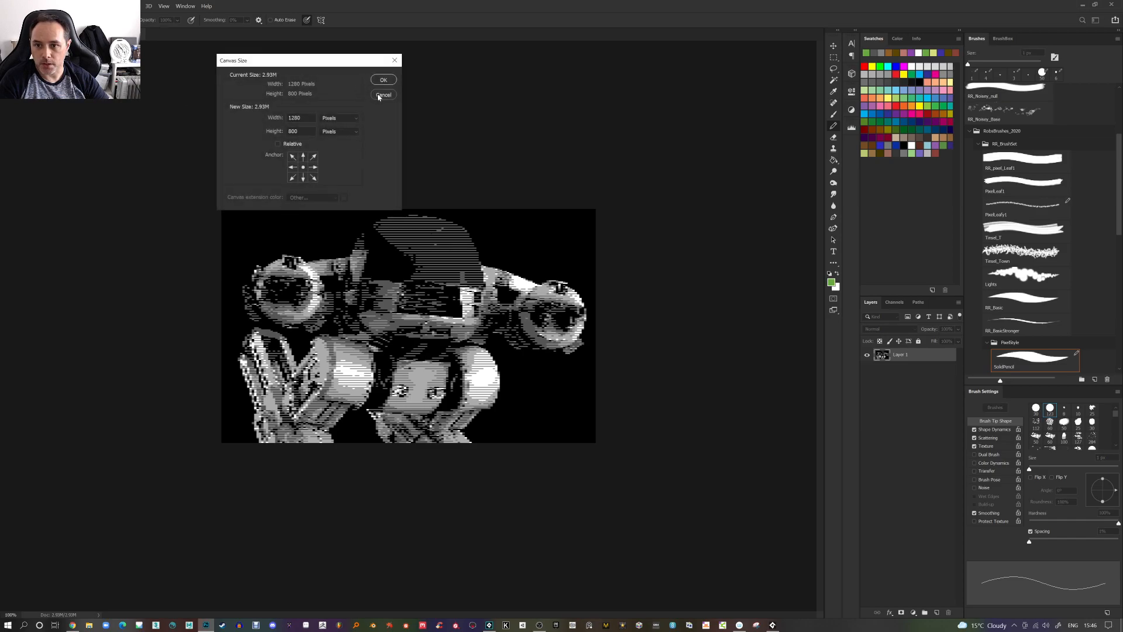
left_click(384, 95)
left_click(52, 6)
left_click(64, 67)
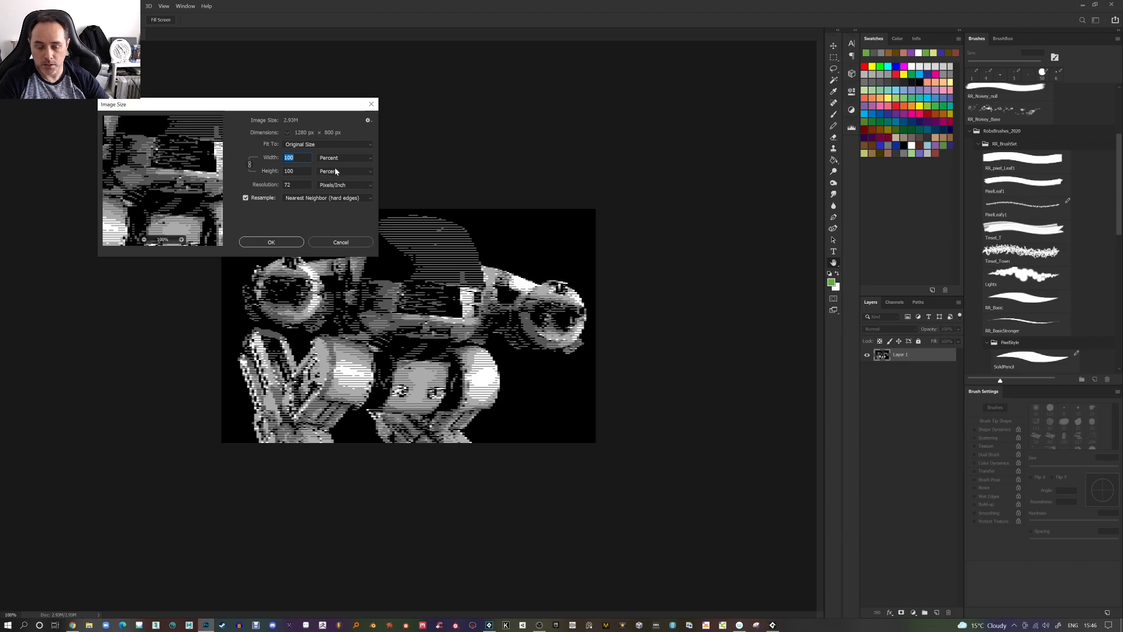
type("2")
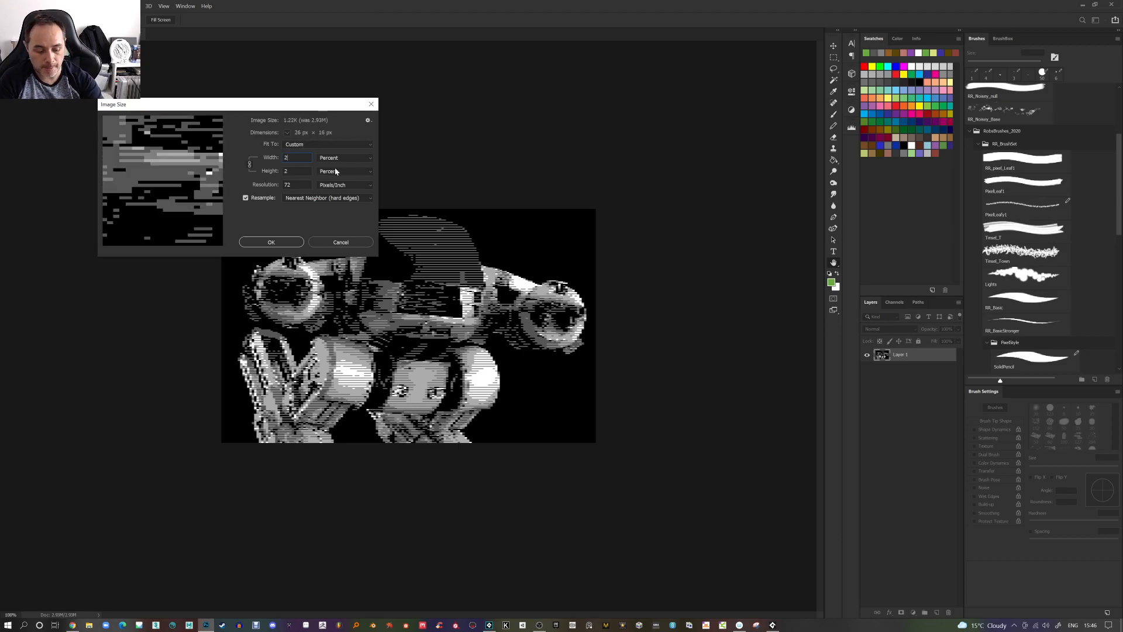
type("5")
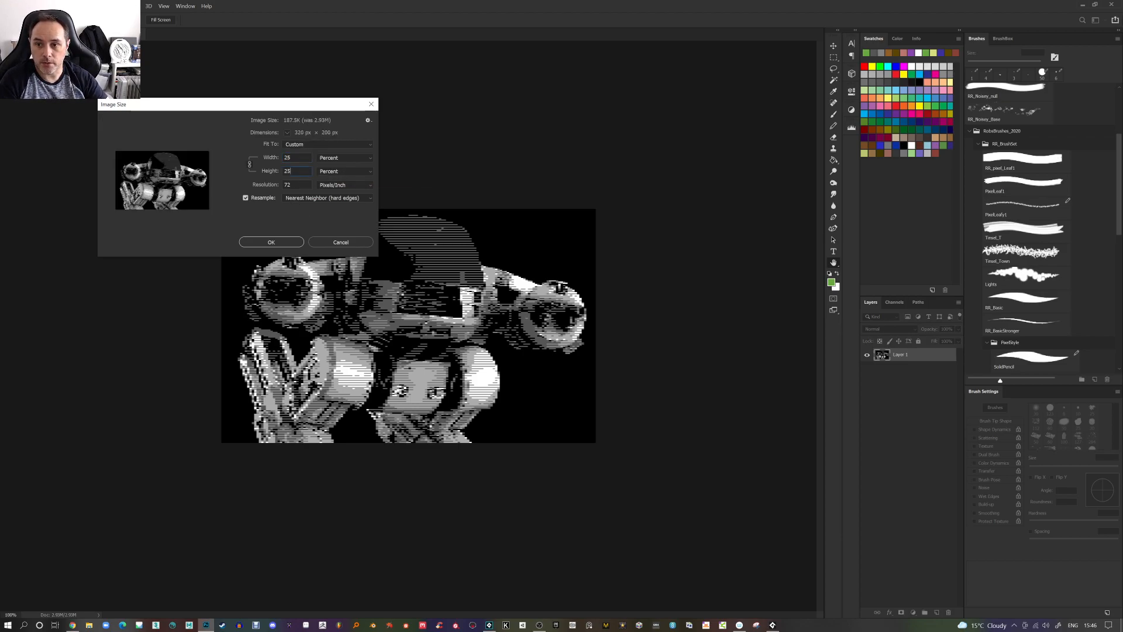
left_click(277, 250)
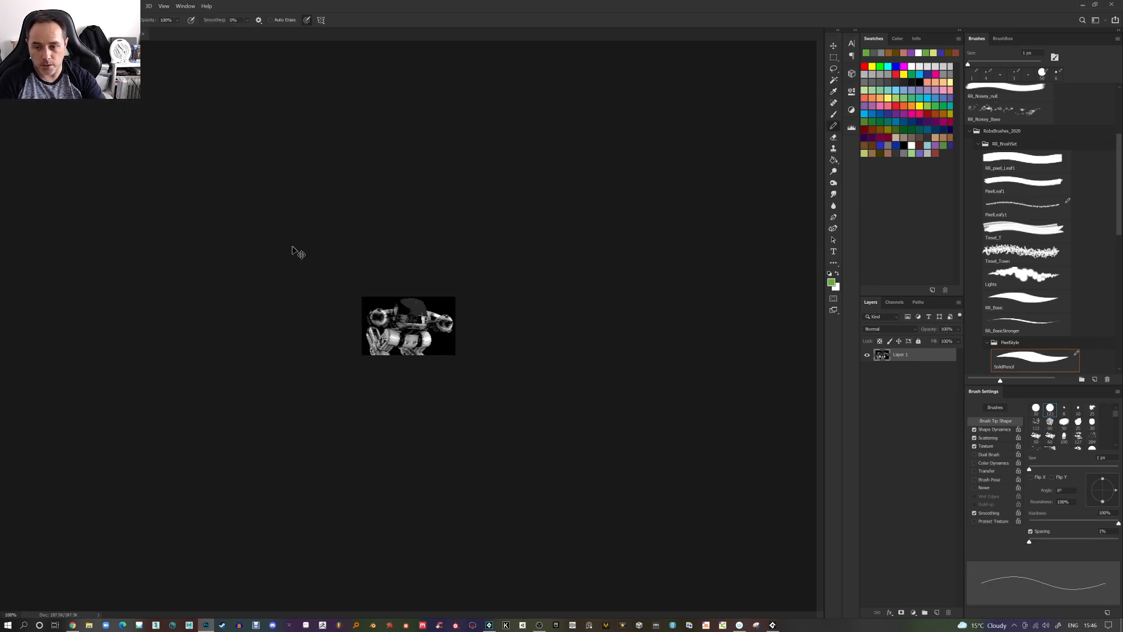
Open Ed209_restrictionFixed.png from the Desktop
key("ctrl+0")
left_click(22, 6)
left_click(32, 23)
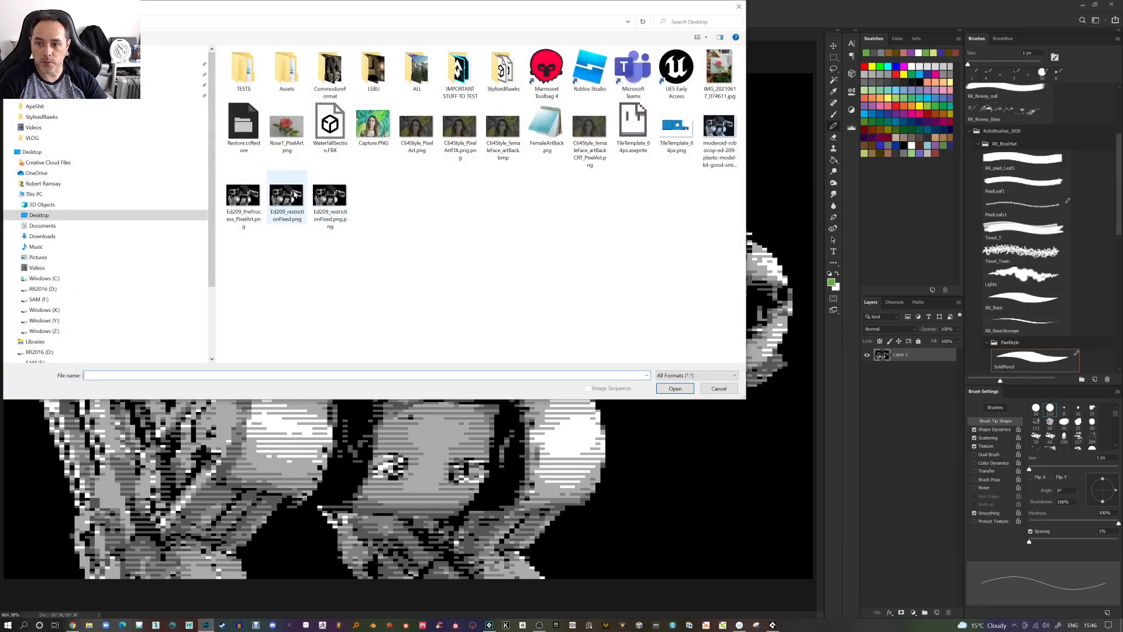
double_click(293, 193)
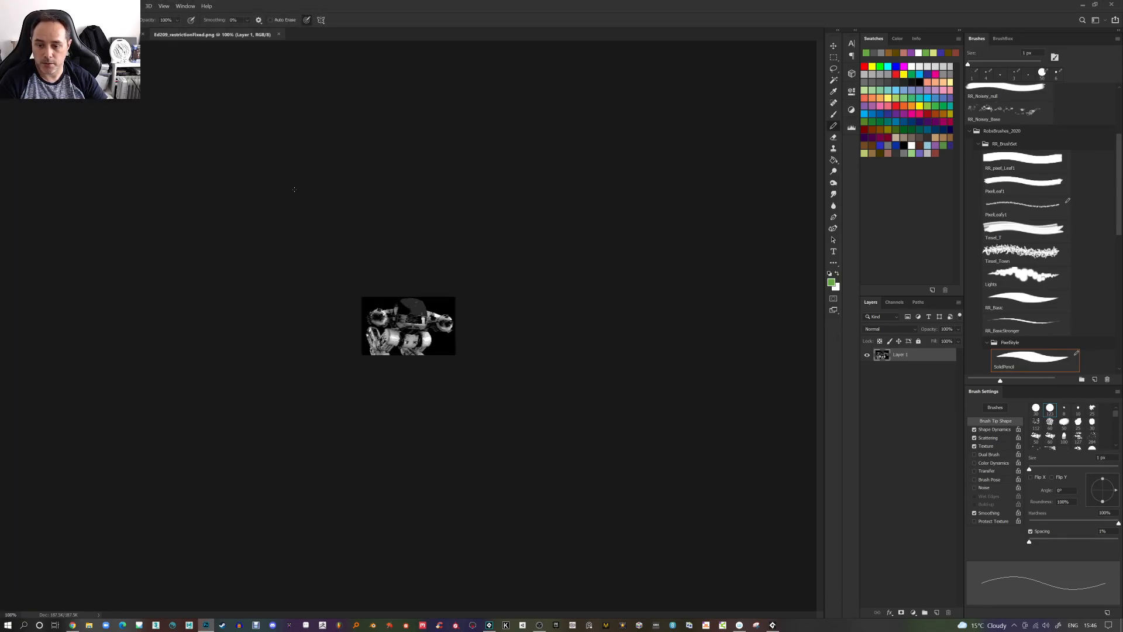
Paste the copied image onto a new layer and toggle that layer's visibility
key("ctrl+0")
key("ctrl+shift+alt+n")
key("ctrl+v")
left_click(867, 355)
left_click(867, 355)
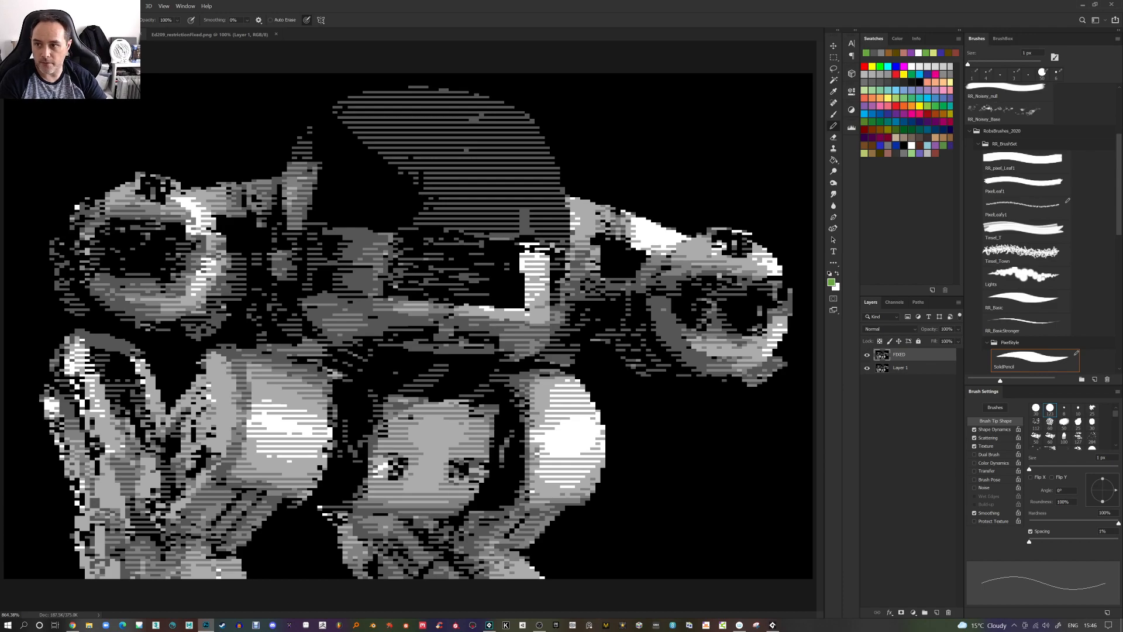
Set the grid preferences to a gridline every 8 pixels, then pick the brush tool
left_click(38, 6)
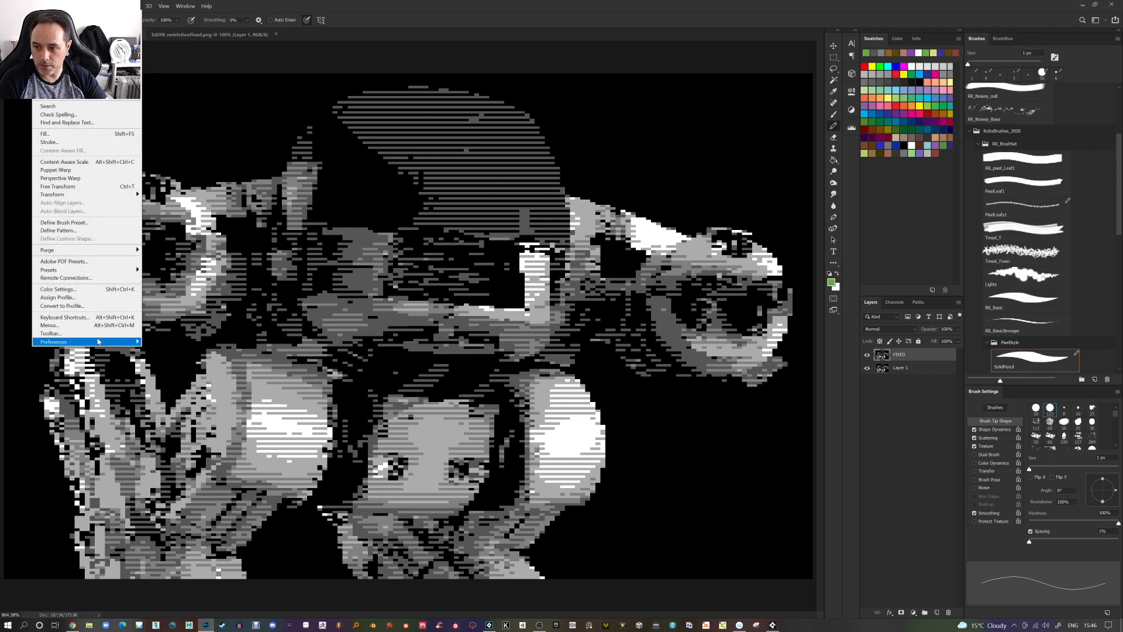
mouse_move(88, 342)
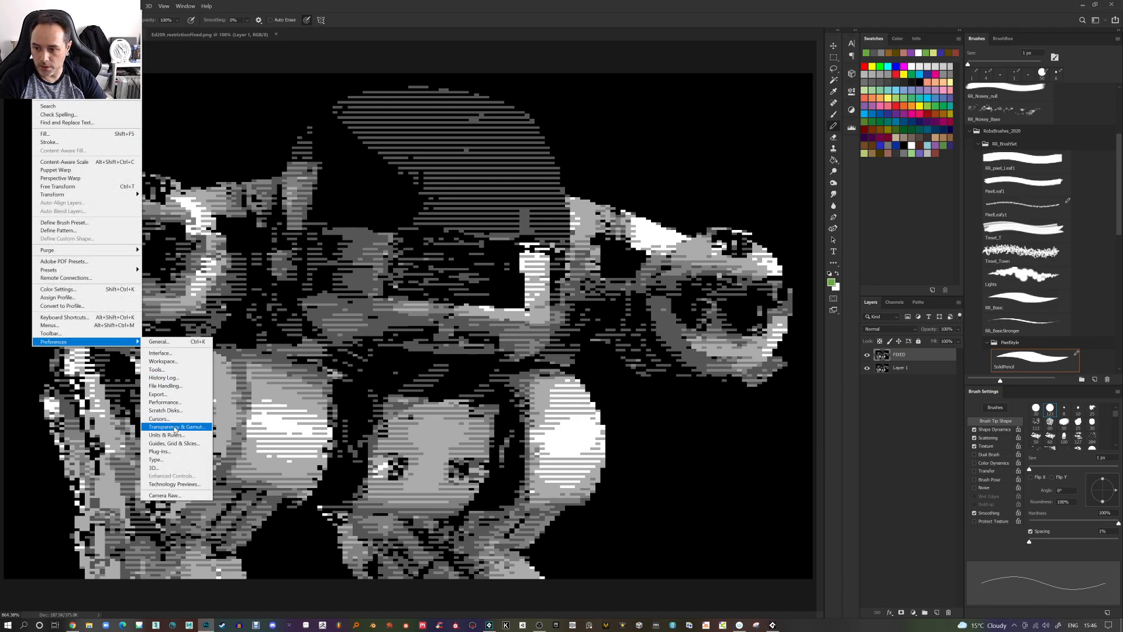
left_click(183, 446)
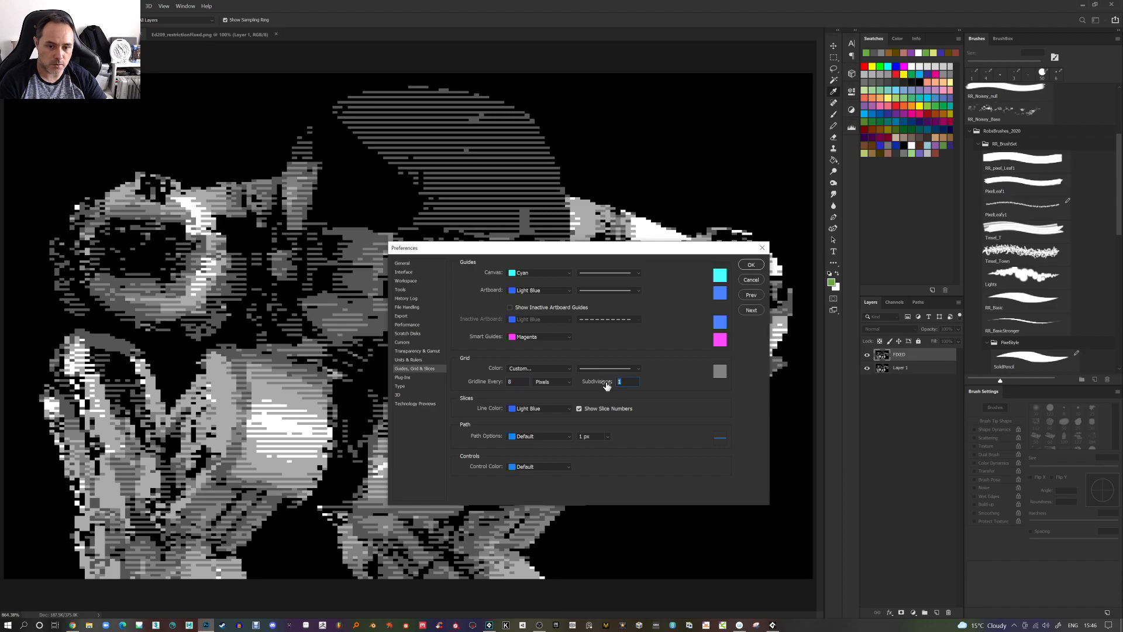
left_click(750, 266)
key("b")
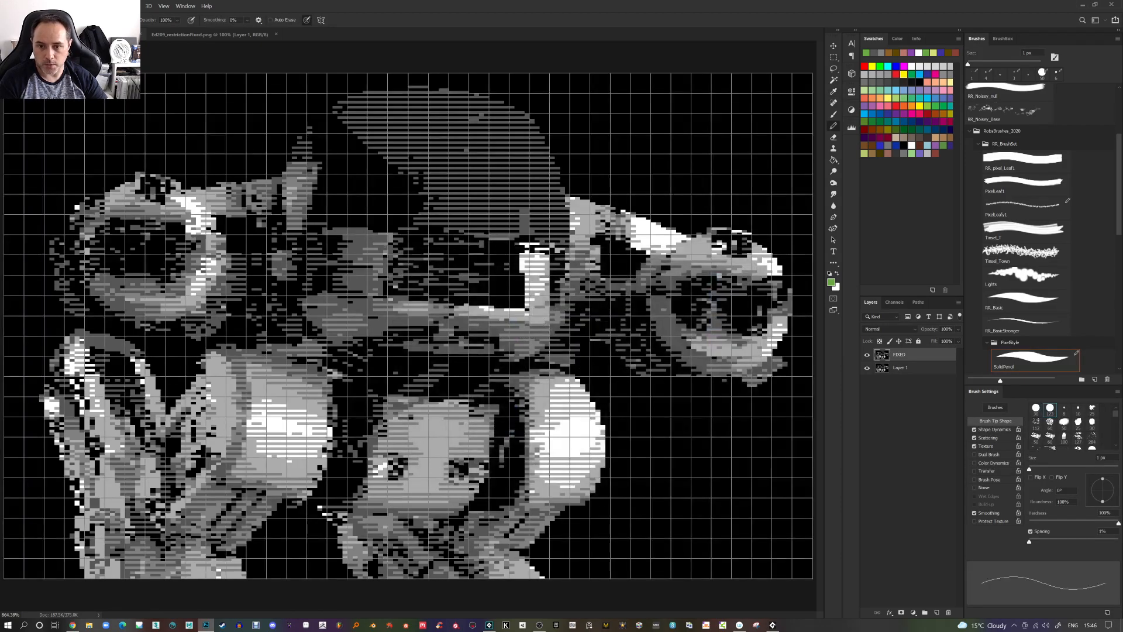
Toggle the FIXED layer on and off repeatedly, zoomed in, to compare it with the layer beneath
left_click(866, 357)
left_click(866, 356)
left_click(866, 356)
left_click(866, 357)
left_click(866, 357)
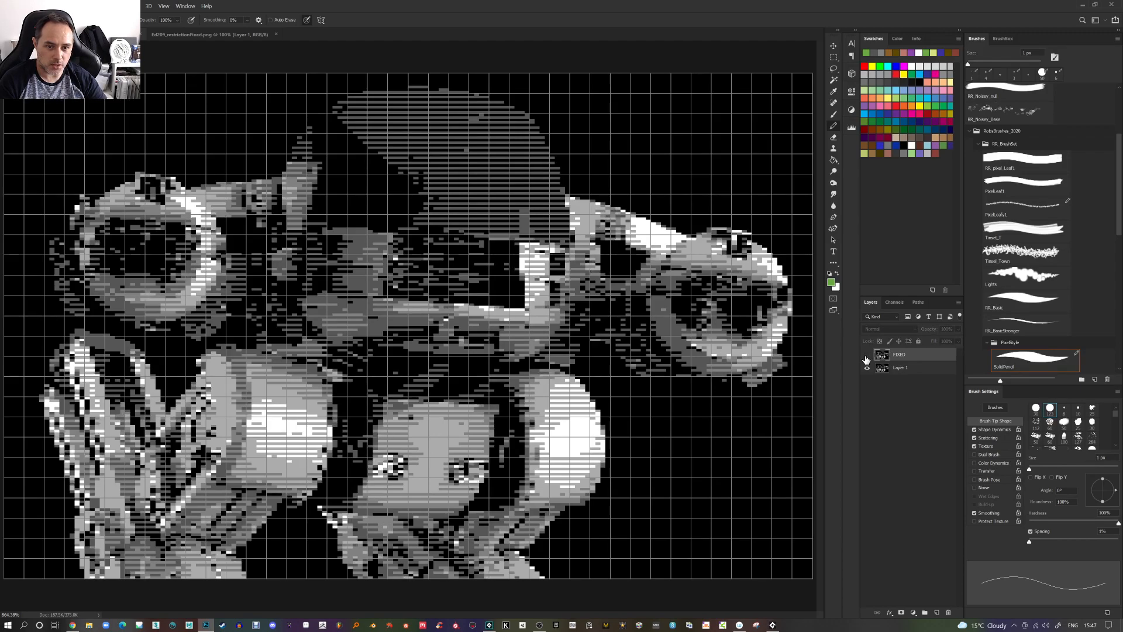
scroll(755, 239, "up", 5)
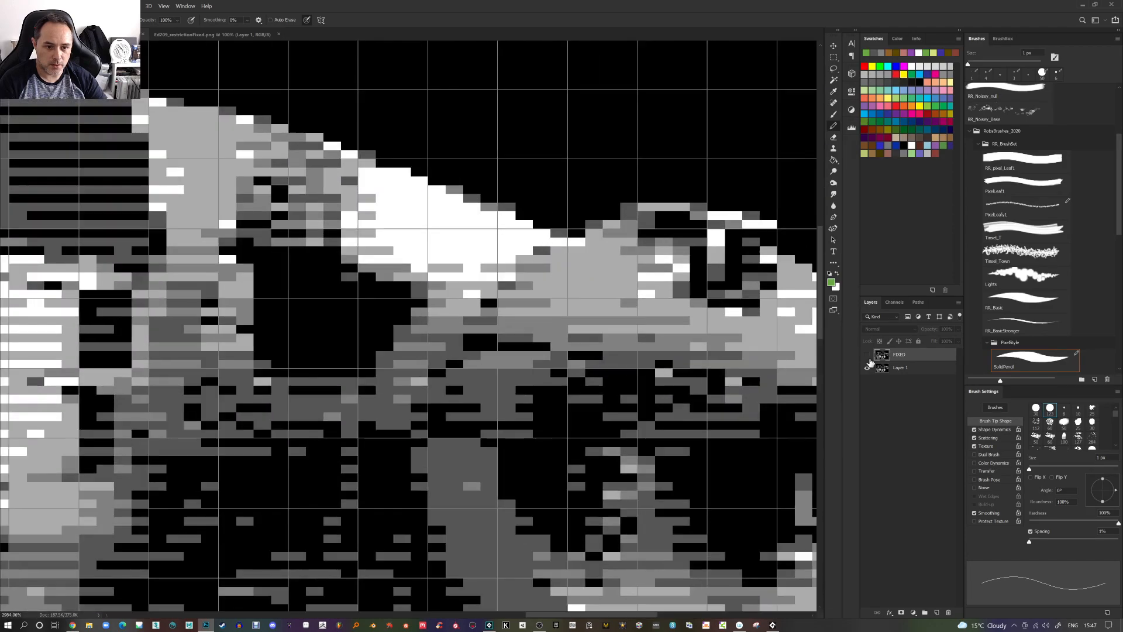
left_click(867, 355)
left_click(867, 357)
left_click(867, 357)
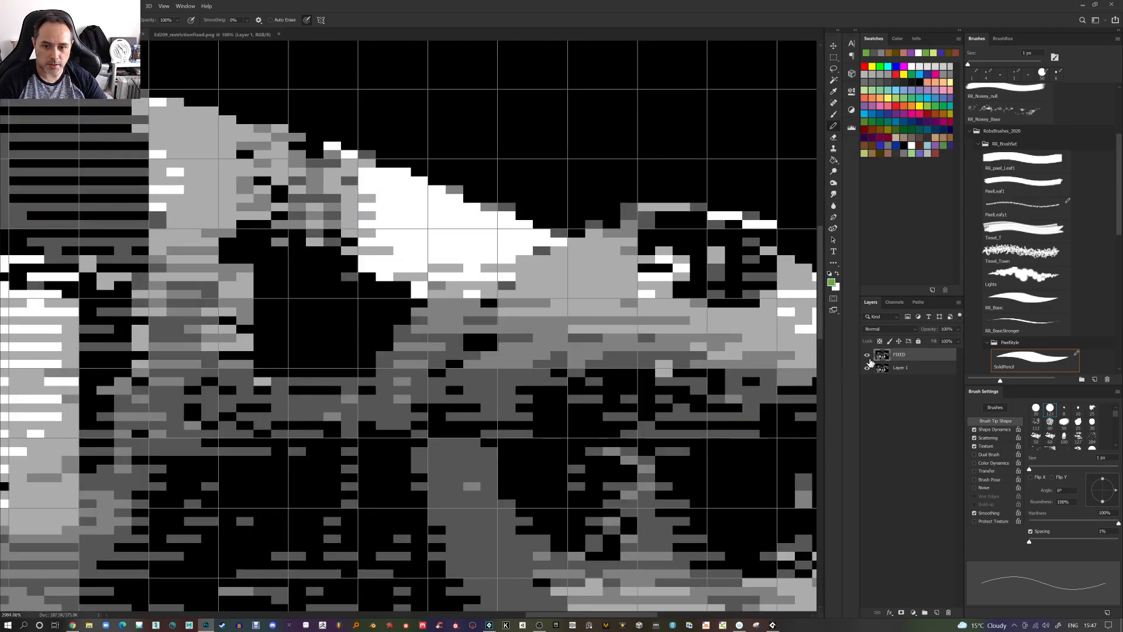
left_click(868, 357)
left_click(868, 357)
left_click(868, 357)
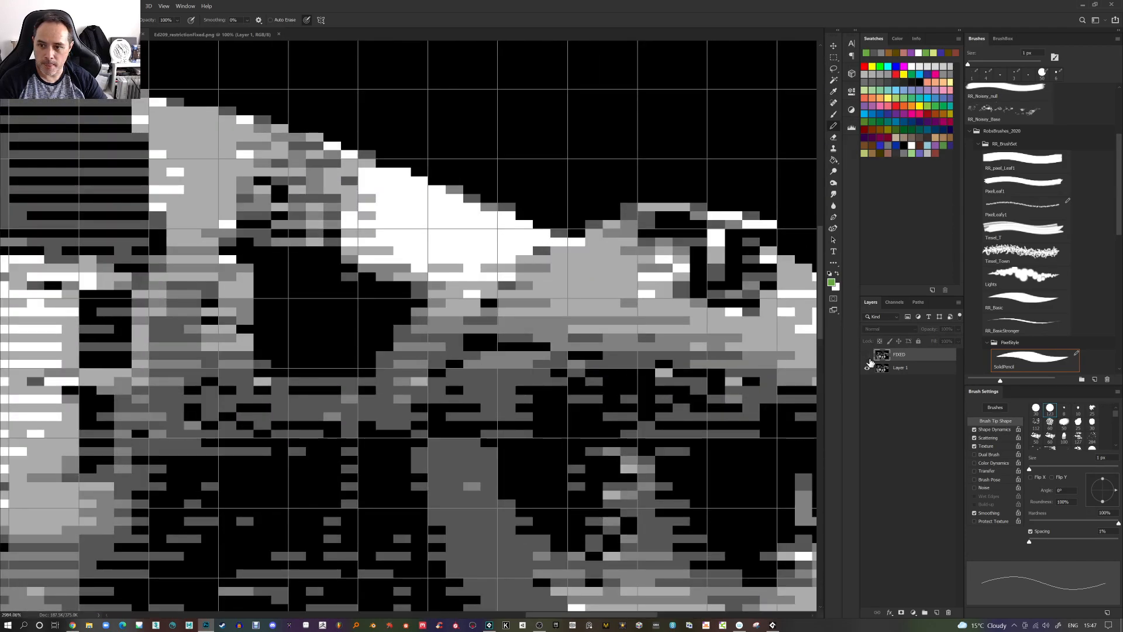
left_click(868, 357)
left_click(868, 356)
left_click(868, 357)
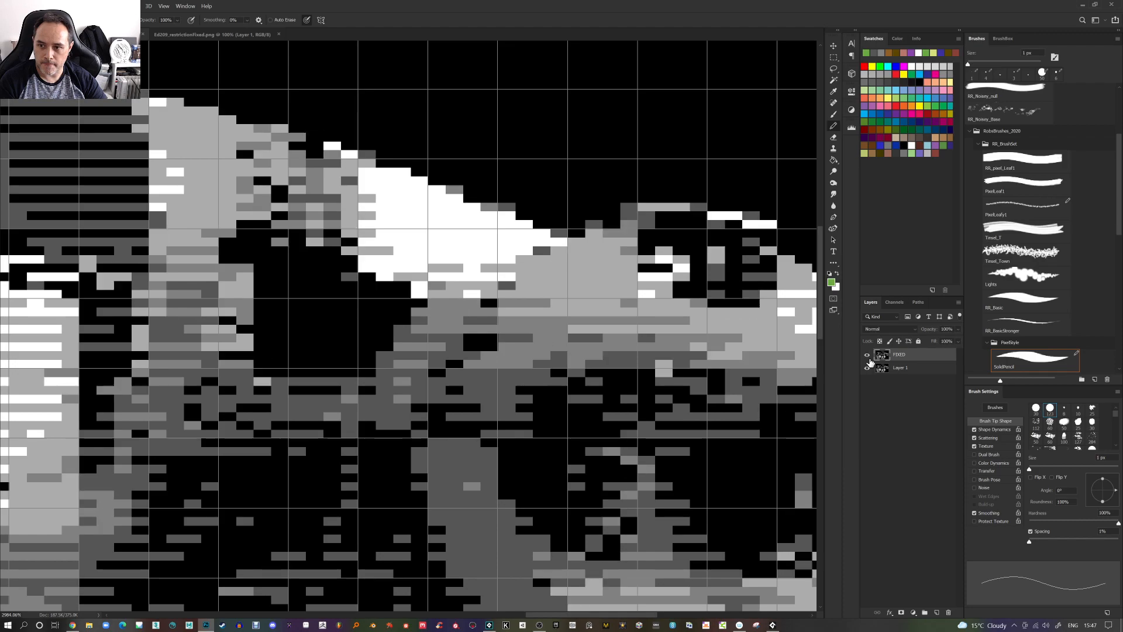
left_click(868, 357)
left_click(868, 356)
left_click(868, 356)
left_click(868, 356)
left_click(868, 357)
left_click(868, 357)
left_click(869, 358)
left_click(869, 358)
left_click(869, 358)
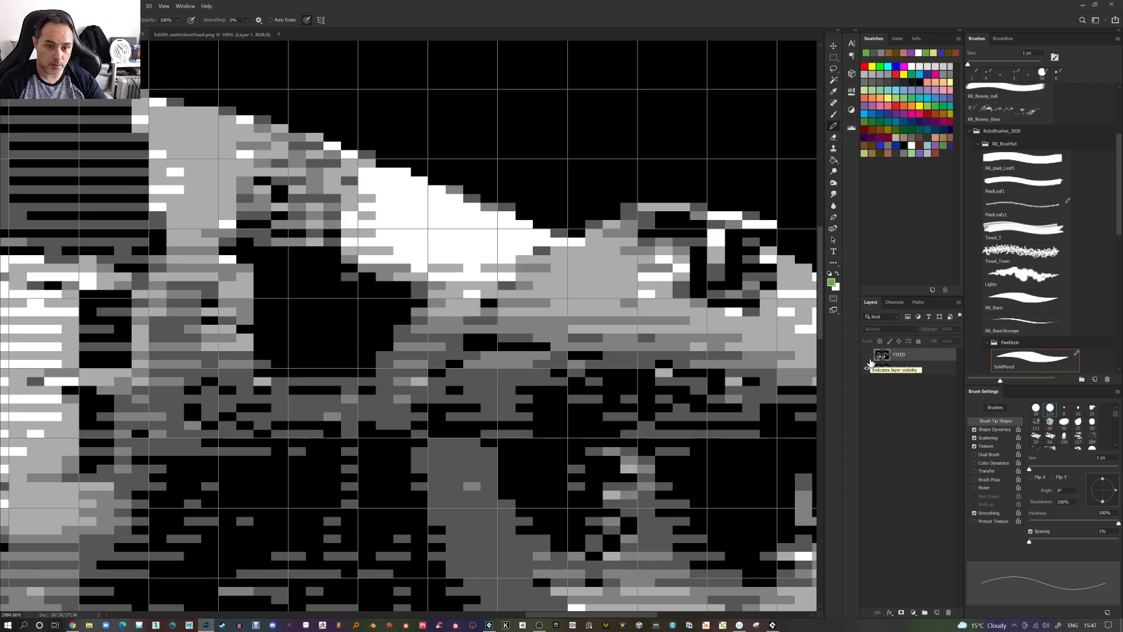
left_click(869, 358)
left_click(869, 358)
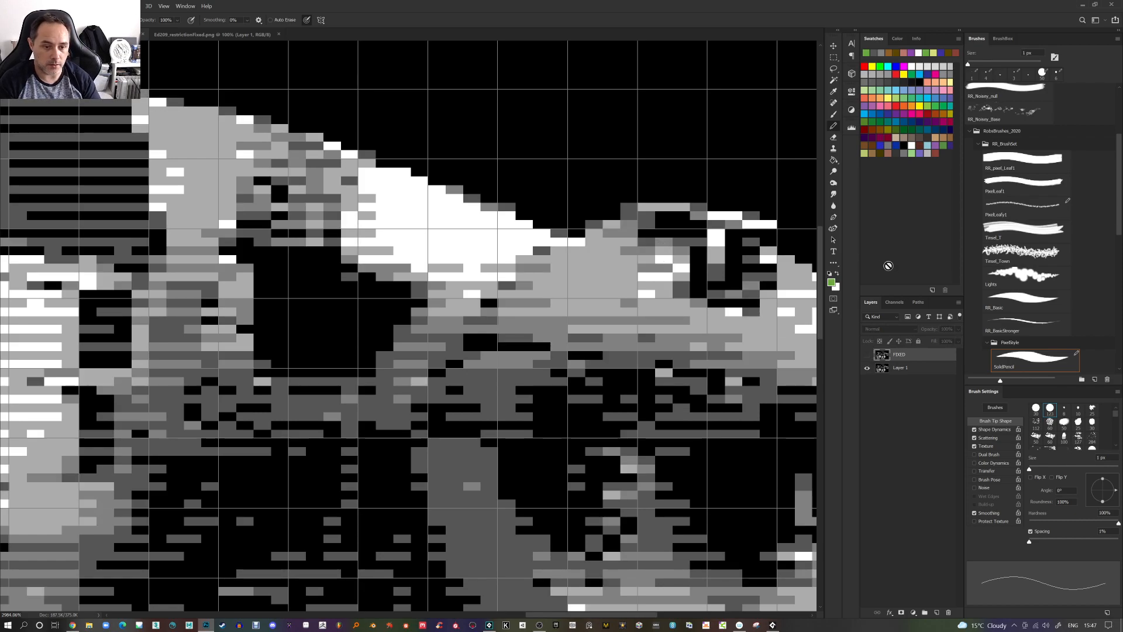
left_click(869, 358)
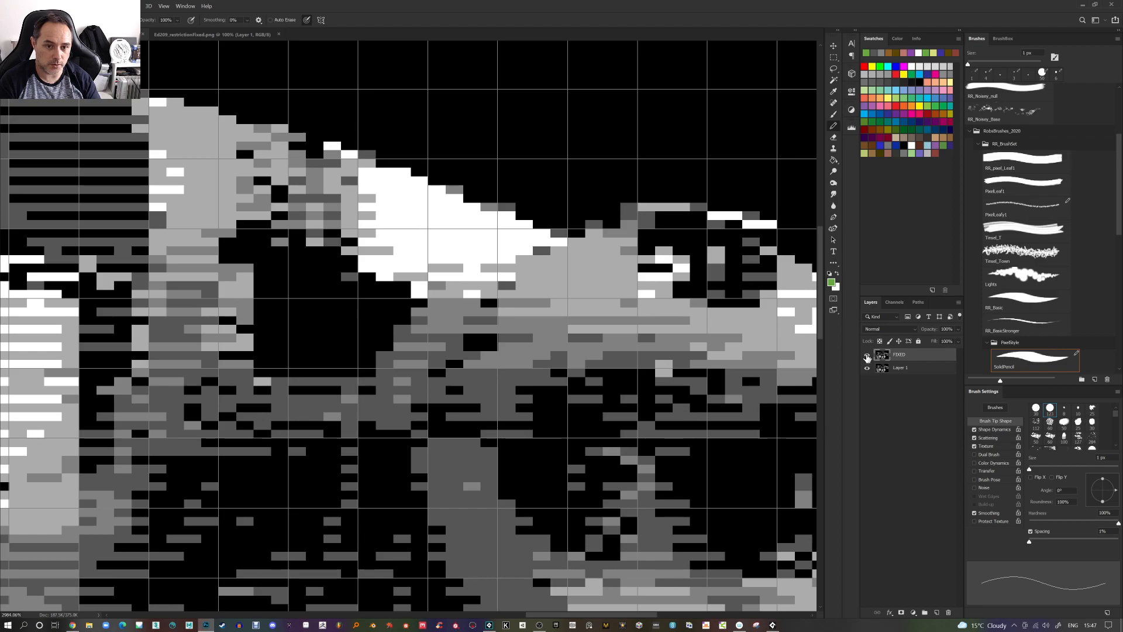
left_click(867, 358)
left_click(867, 355)
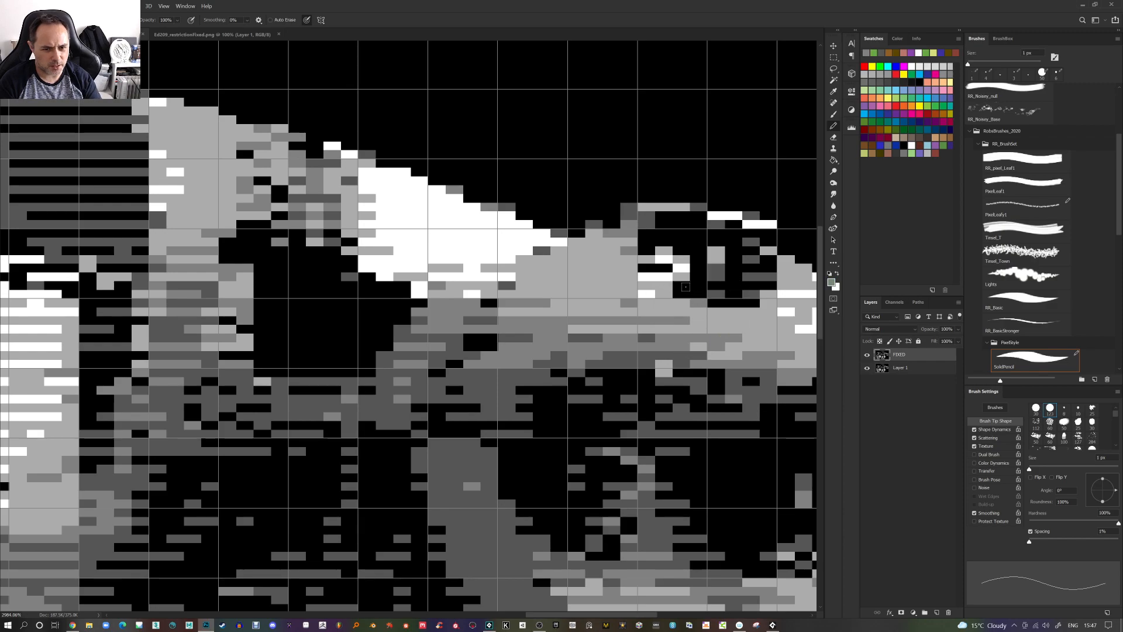
Paint over a few pixels along the robot's turret edge on the FIXED layer
left_click_drag(660, 268, 645, 269)
left_click(665, 241)
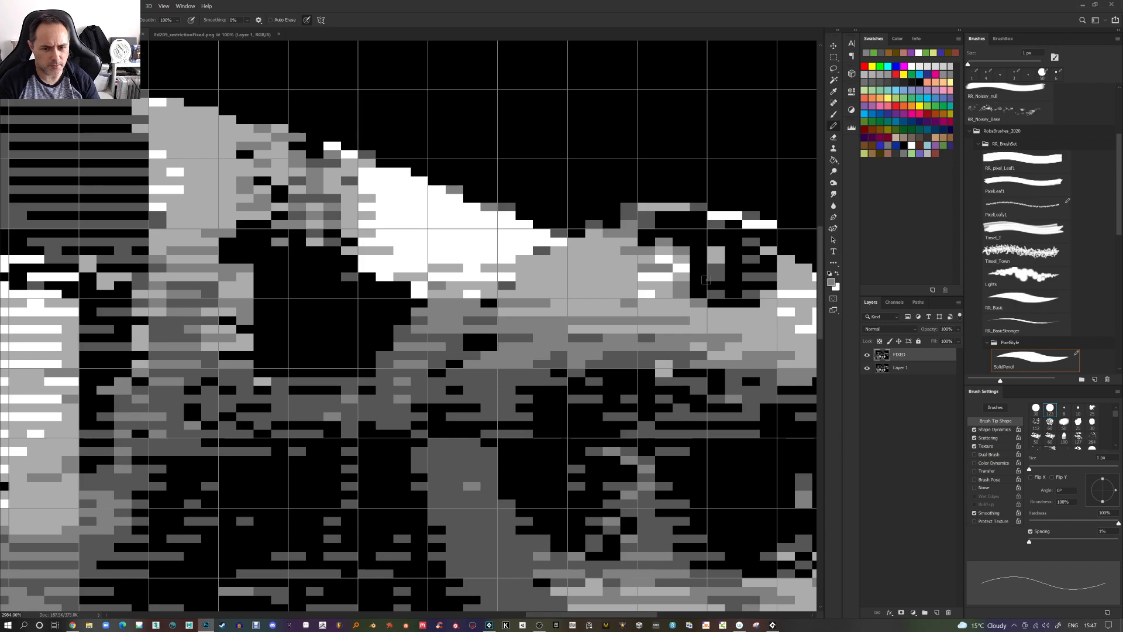
scroll(707, 280, "down", 1)
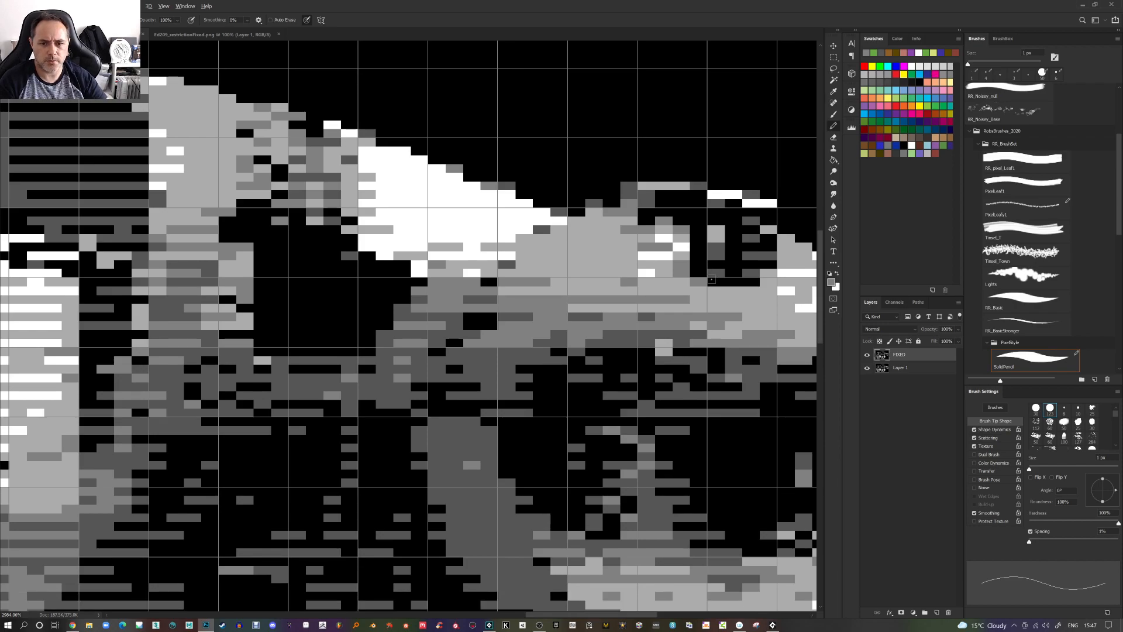
Switch to the converter and reload it with Ed209_PreProcess_PixelArt.png from the Desktop
key("alt+Tab")
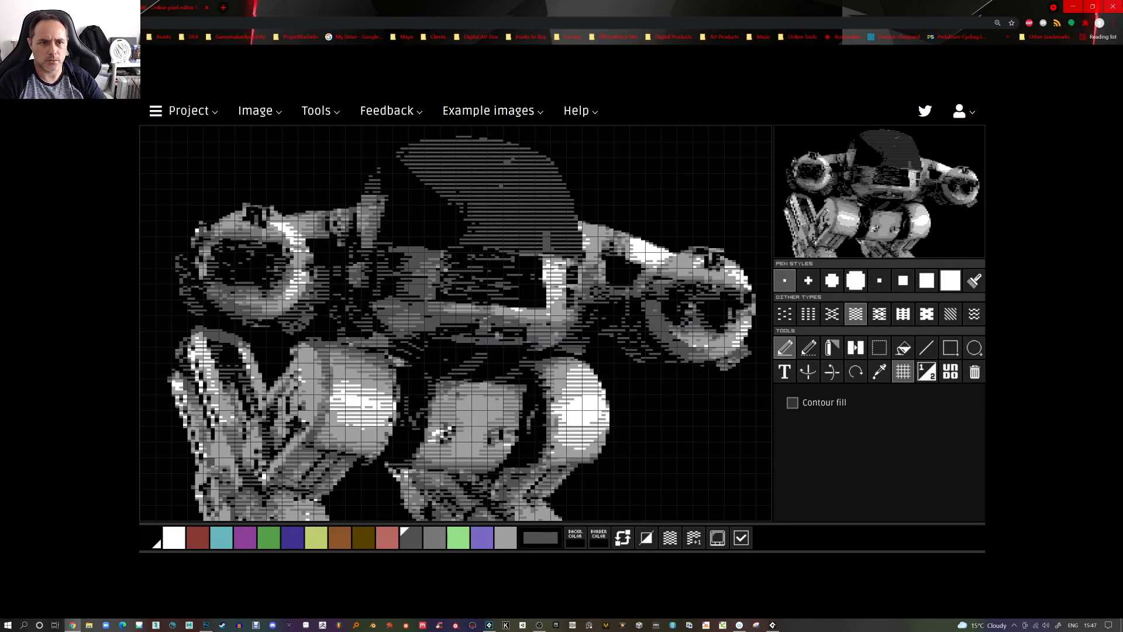
left_click(773, 625)
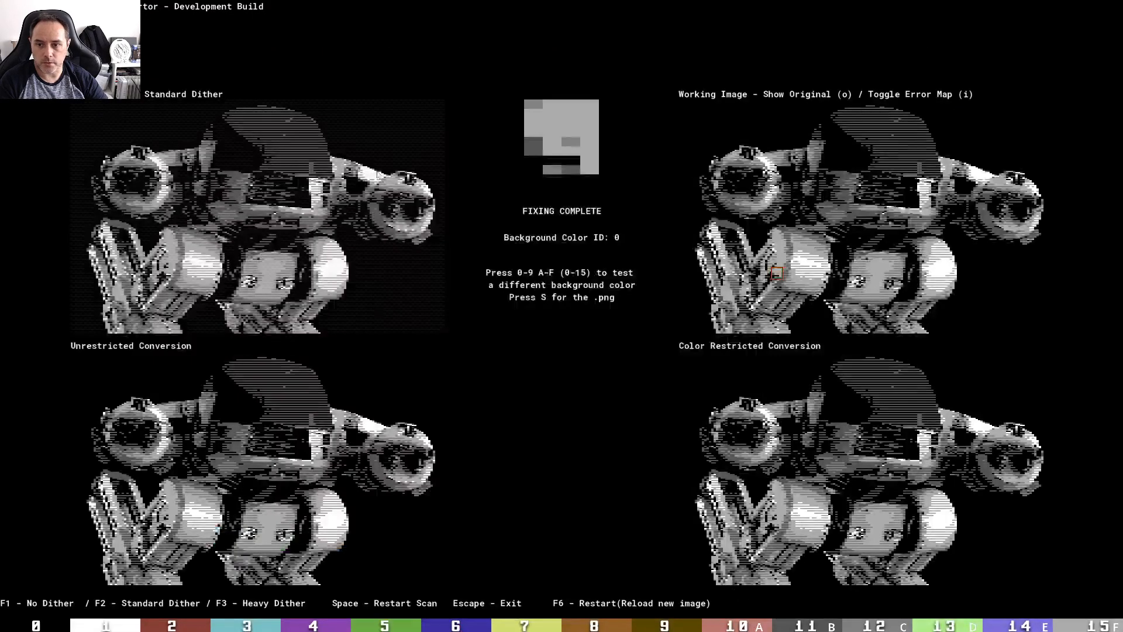
key("F6")
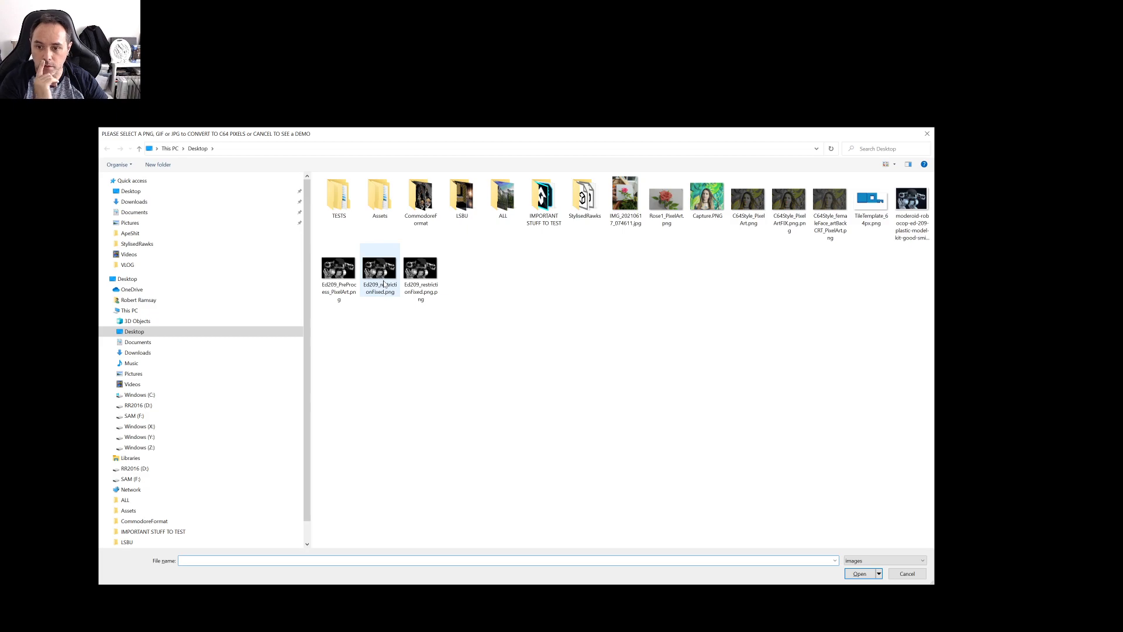
double_click(348, 269)
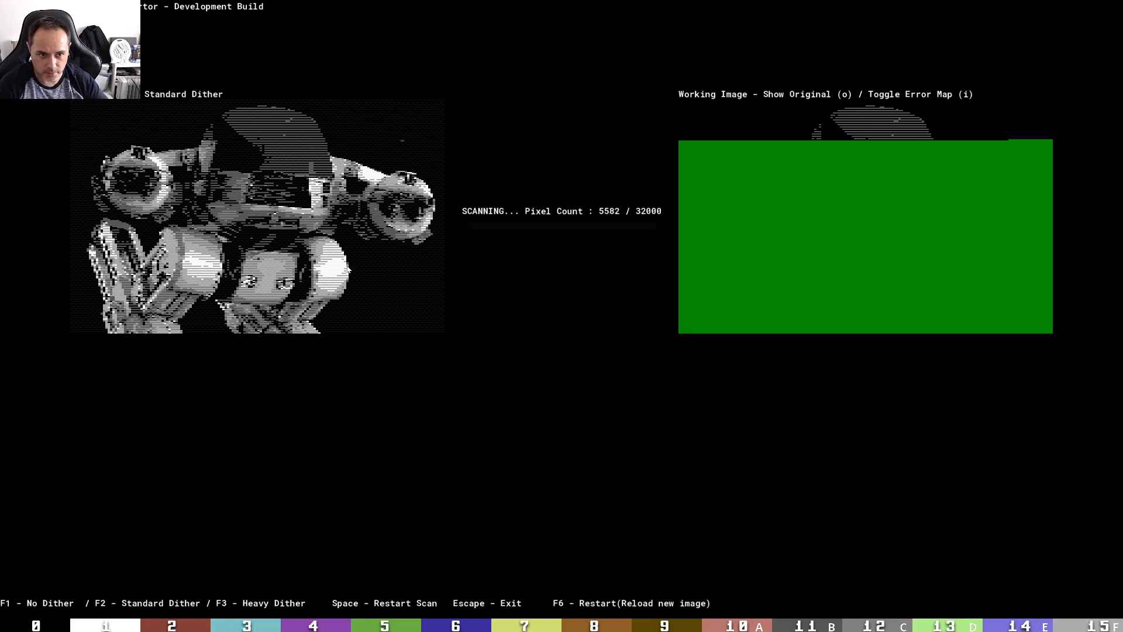
Change the conversion to No Dither and toggle the error map
key("F3")
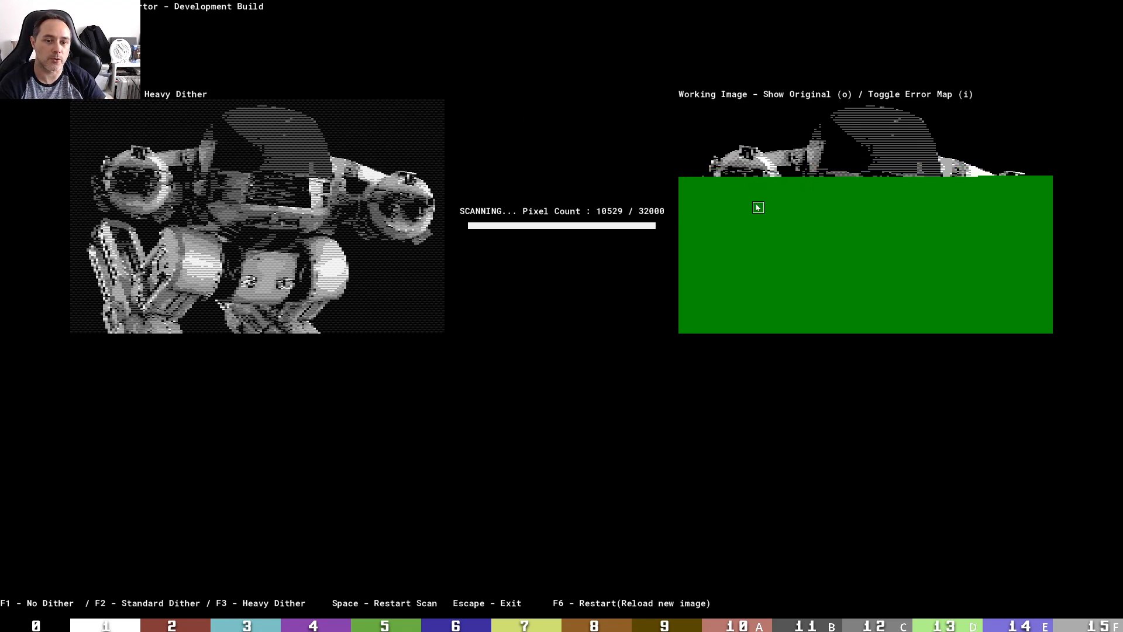
key("F1")
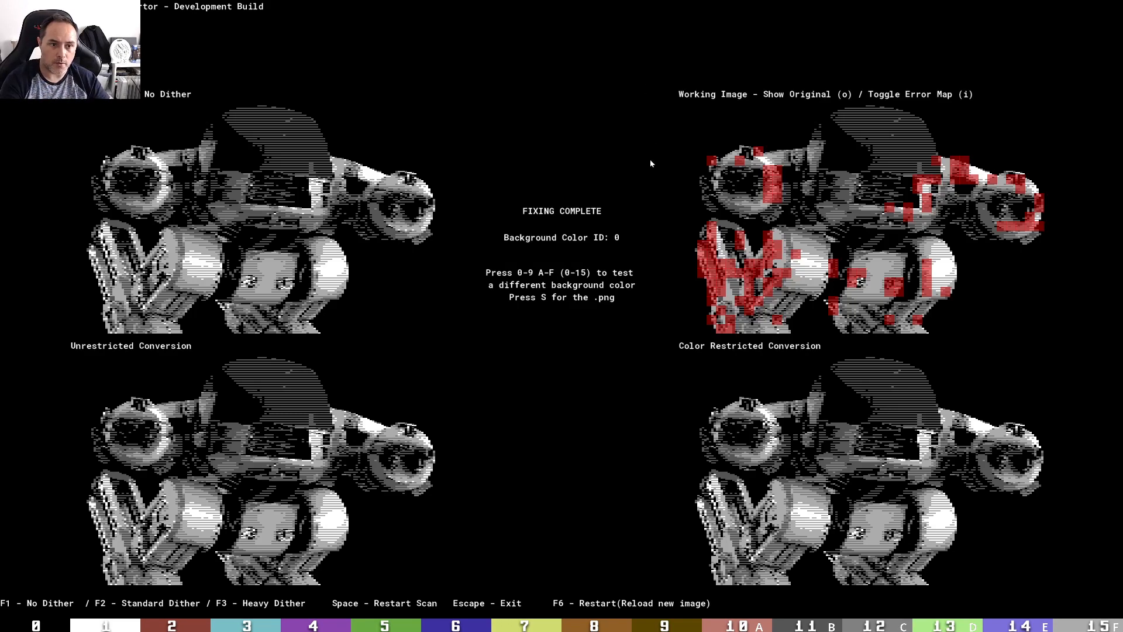
key("i")
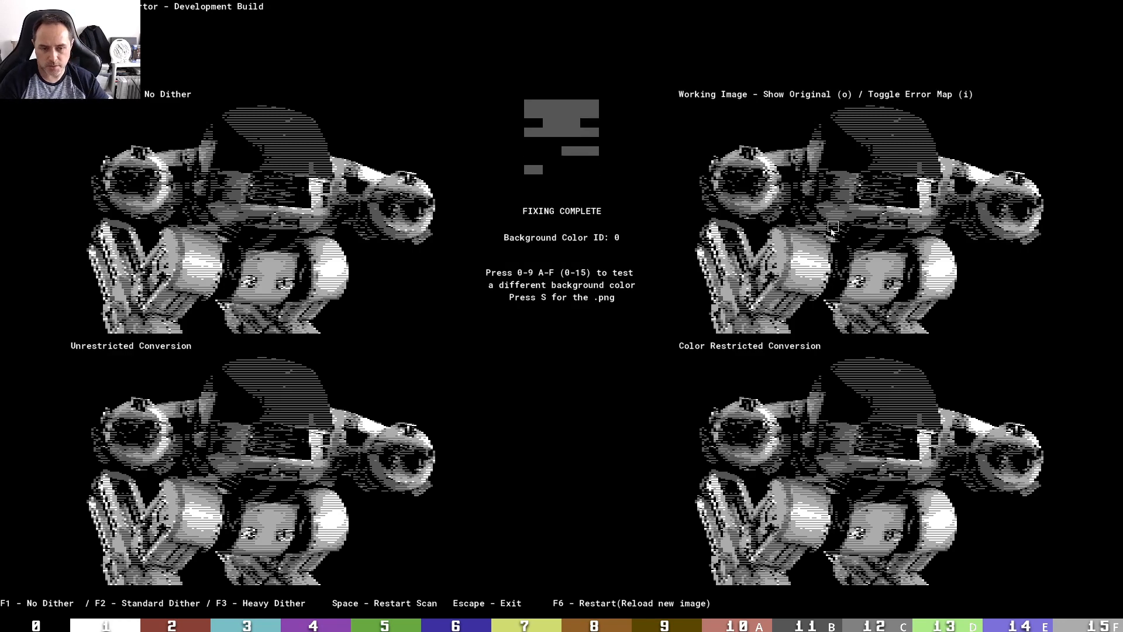
Save the colour-restricted result over Ed209_restrictionFixed.png on the Desktop
key("s")
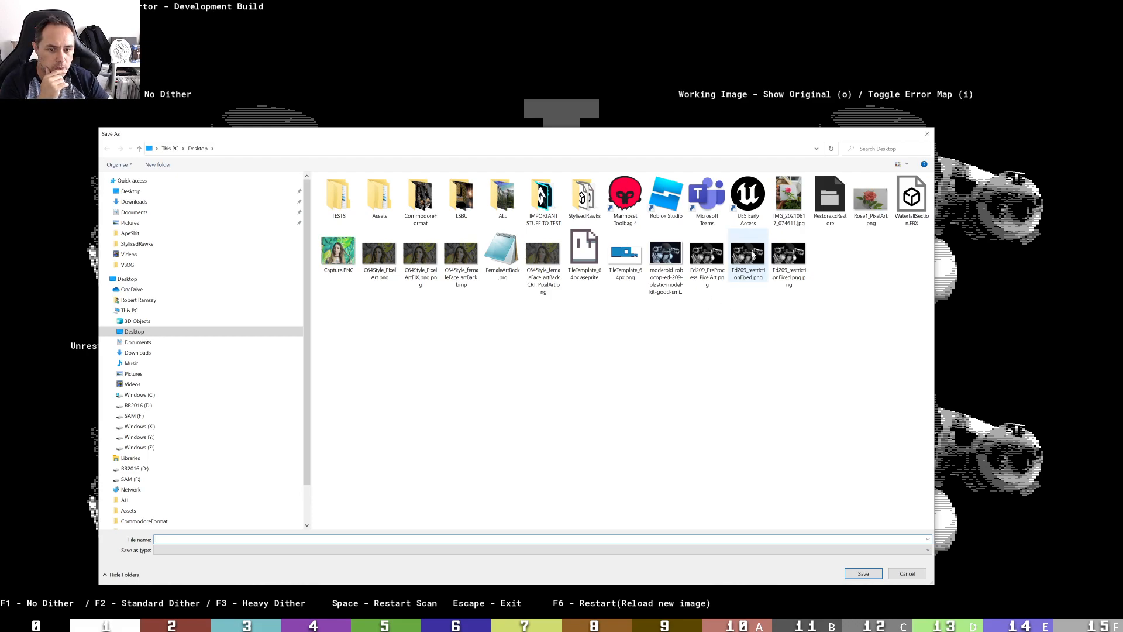
double_click(753, 256)
left_click(582, 316)
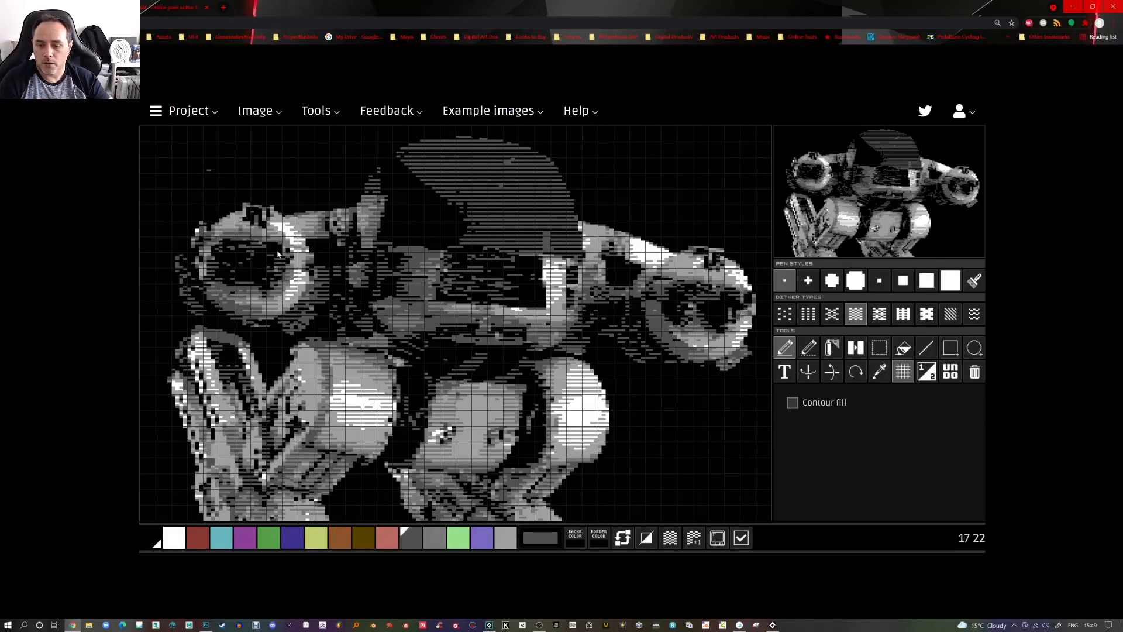
Return to Photoshop and view the single-layer Ed209_restrictionFixed.png document enlarged
left_click(206, 624)
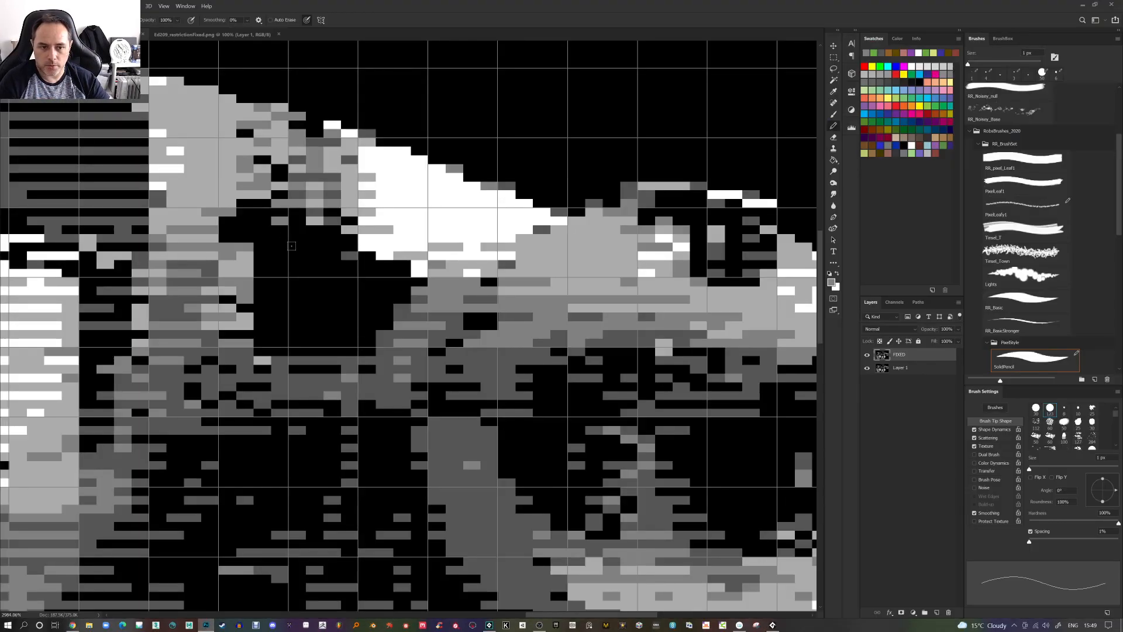
key("ctrl+0")
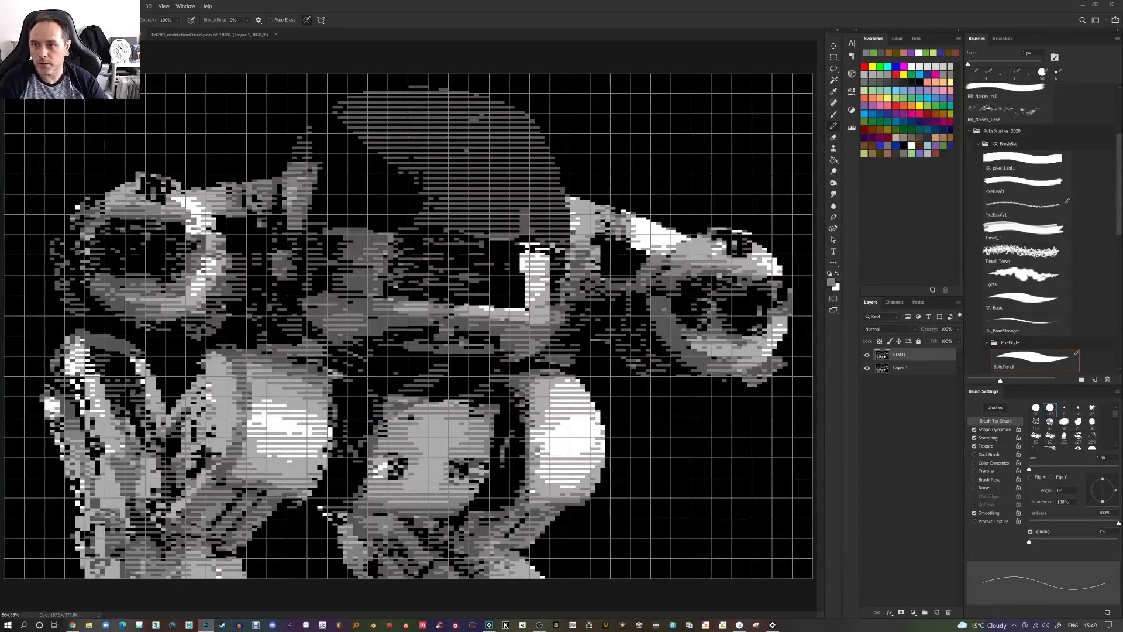
left_click(237, 35)
left_click(22, 6)
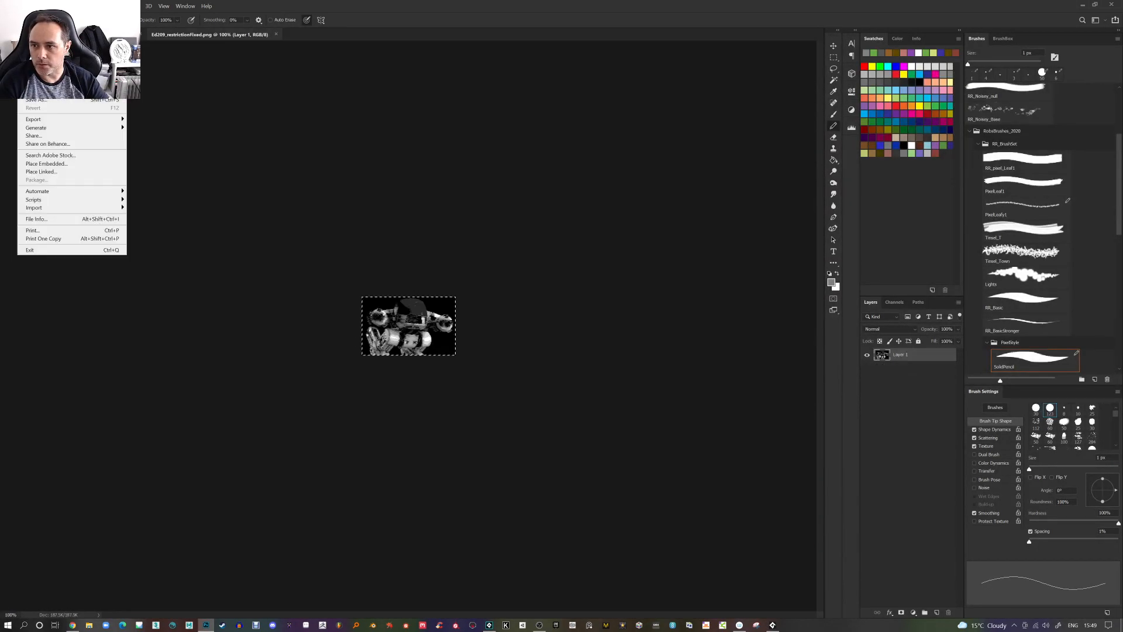
left_click(452, 232)
scroll(376, 267, "up", 6)
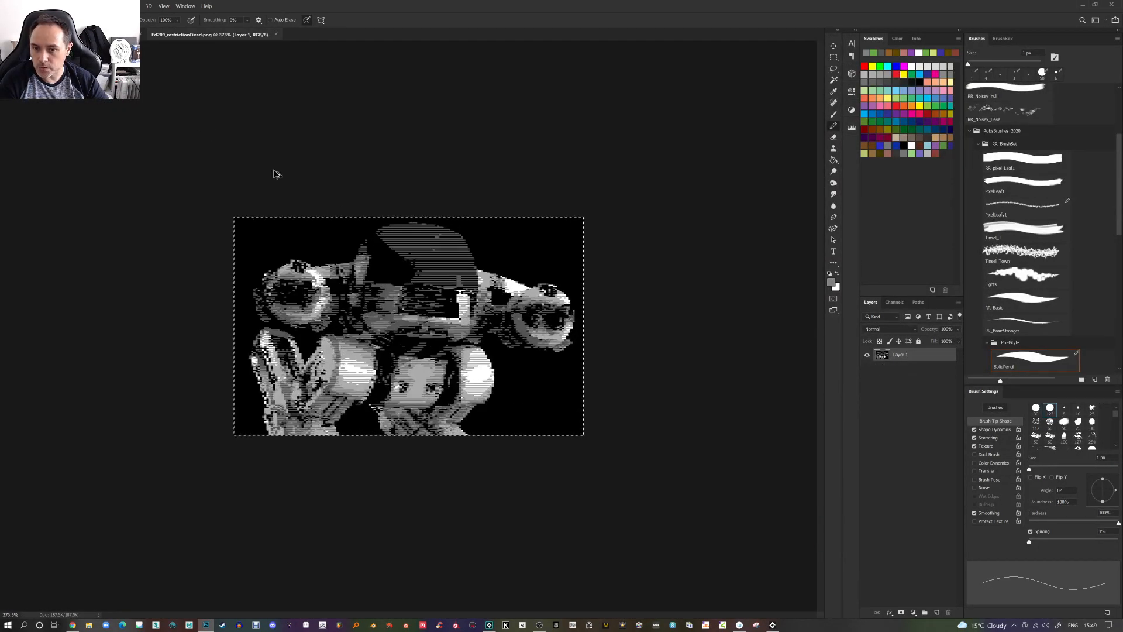
Reload Ed209_restrictionFixed.png from the recent files list, then close its document
left_click(22, 6)
mouse_move(44, 54)
left_click(159, 56)
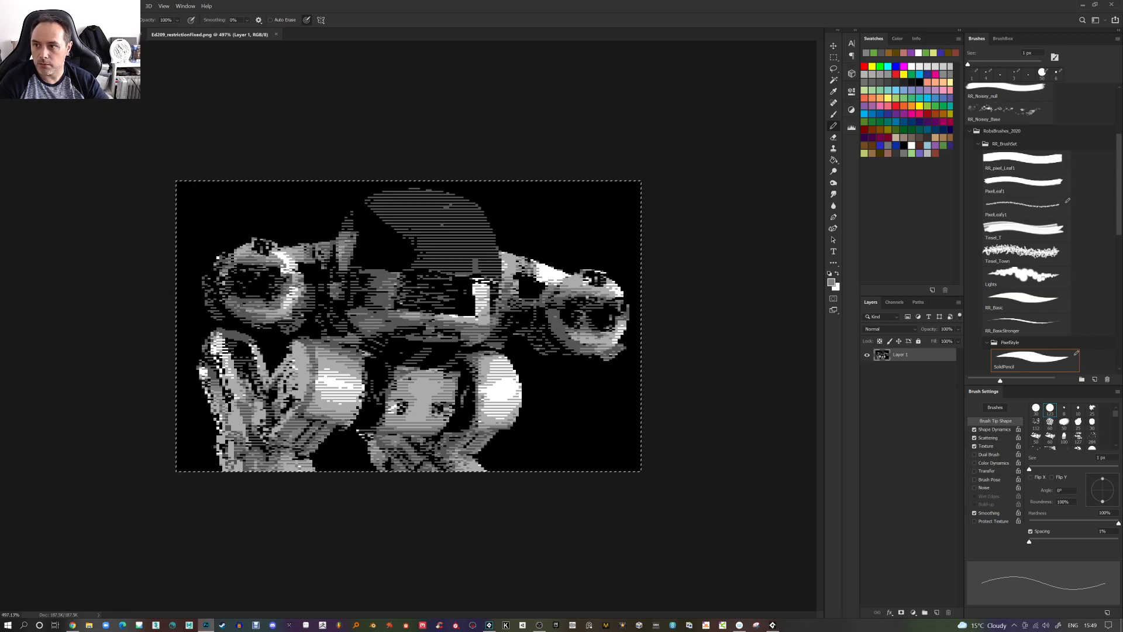
left_click(23, 6)
mouse_move(64, 54)
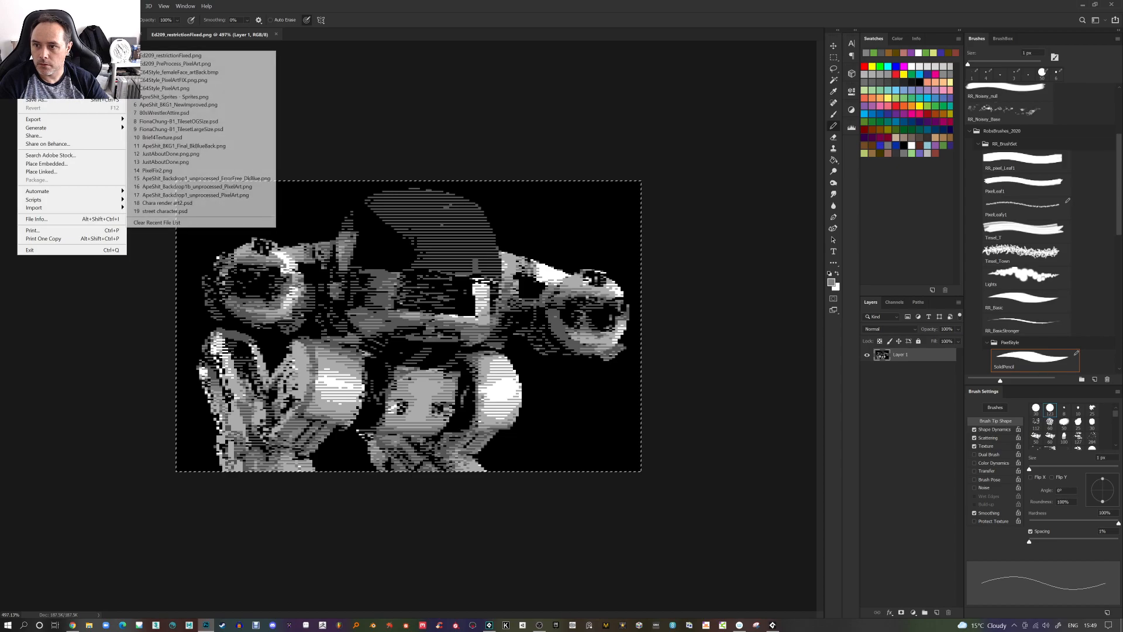
left_click(196, 57)
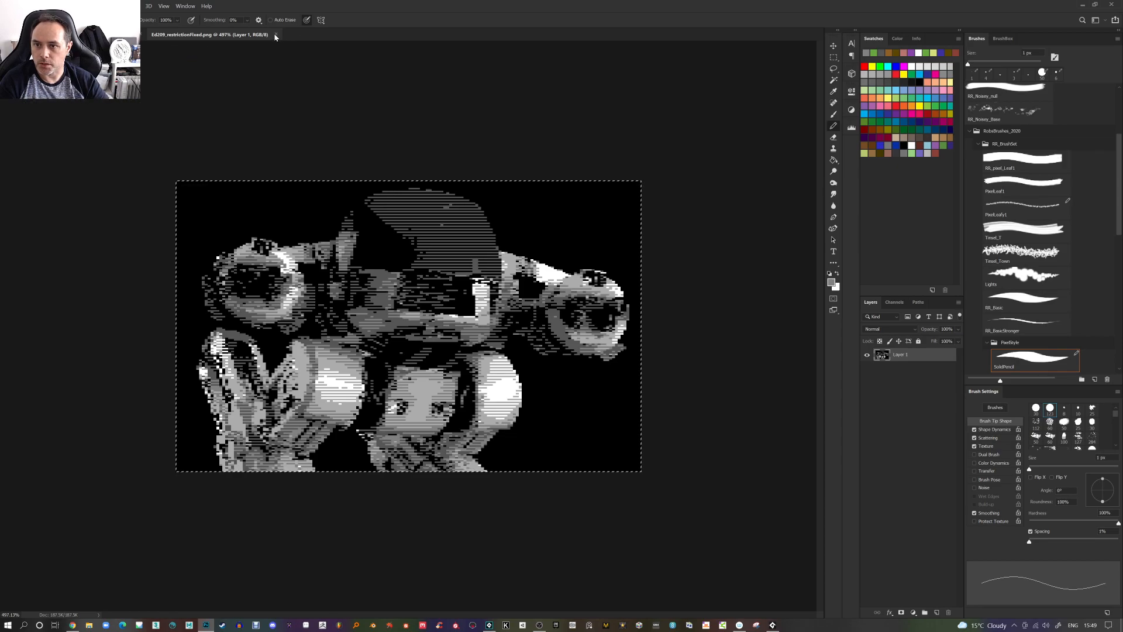
left_click(275, 35)
Open Ed209_restrictionFixed.png from the Desktop and fit the view to the window
left_click(22, 6)
left_click(29, 23)
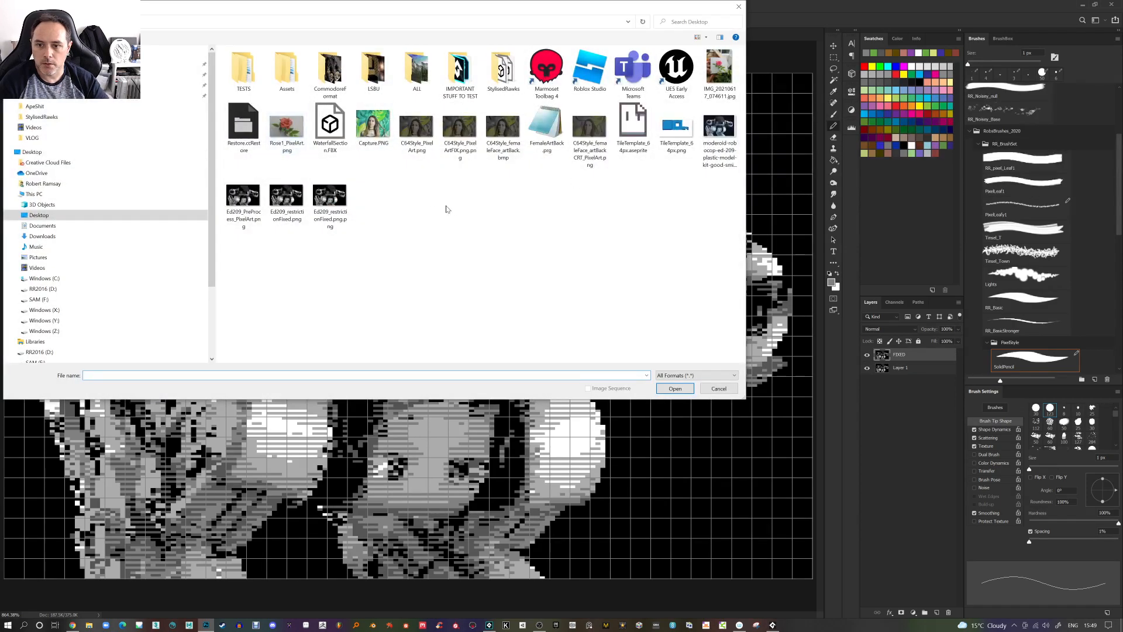
double_click(337, 202)
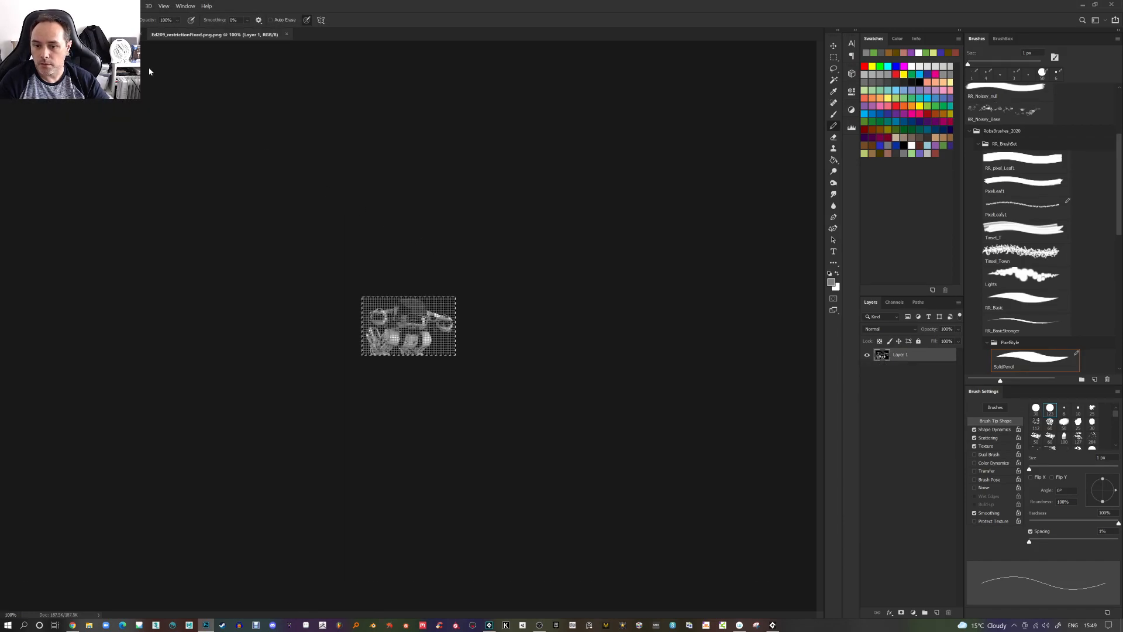
key("ctrl+0")
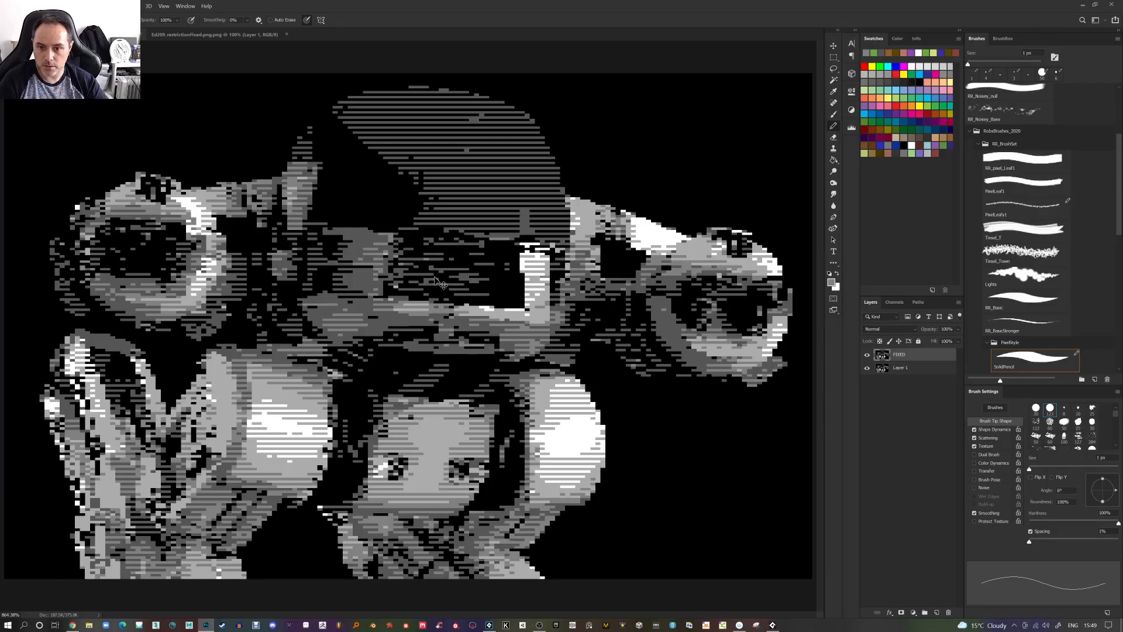
Paste the copied image as a new layer and toggle its visibility to compare it with the layers below
key("ctrl+v")
left_click(867, 355)
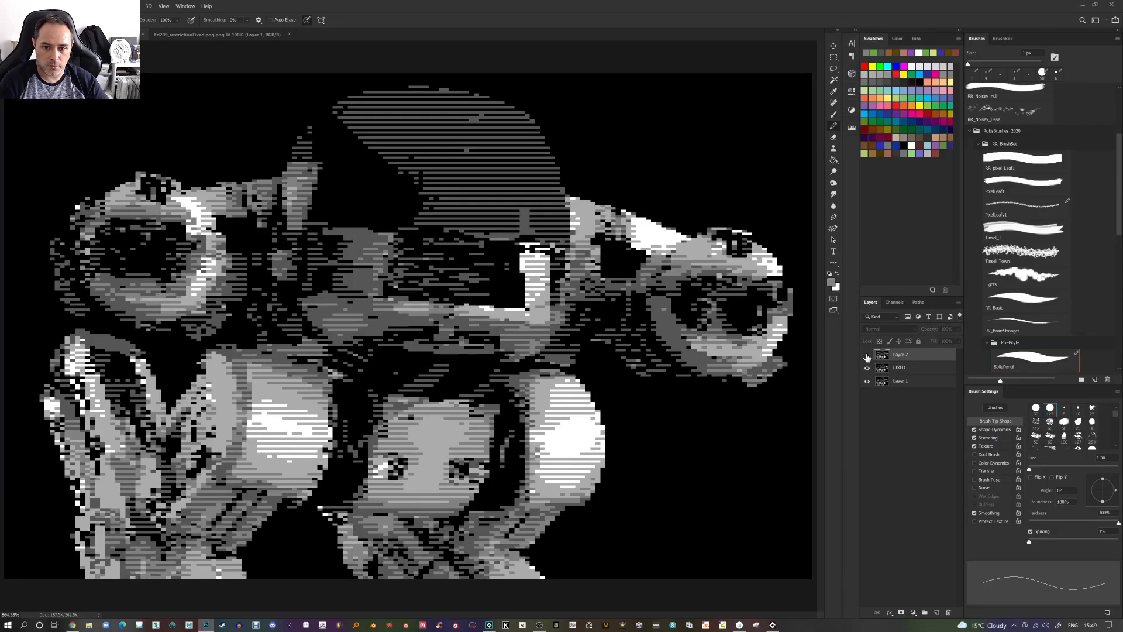
left_click(868, 355)
left_click(868, 356)
left_click(867, 356)
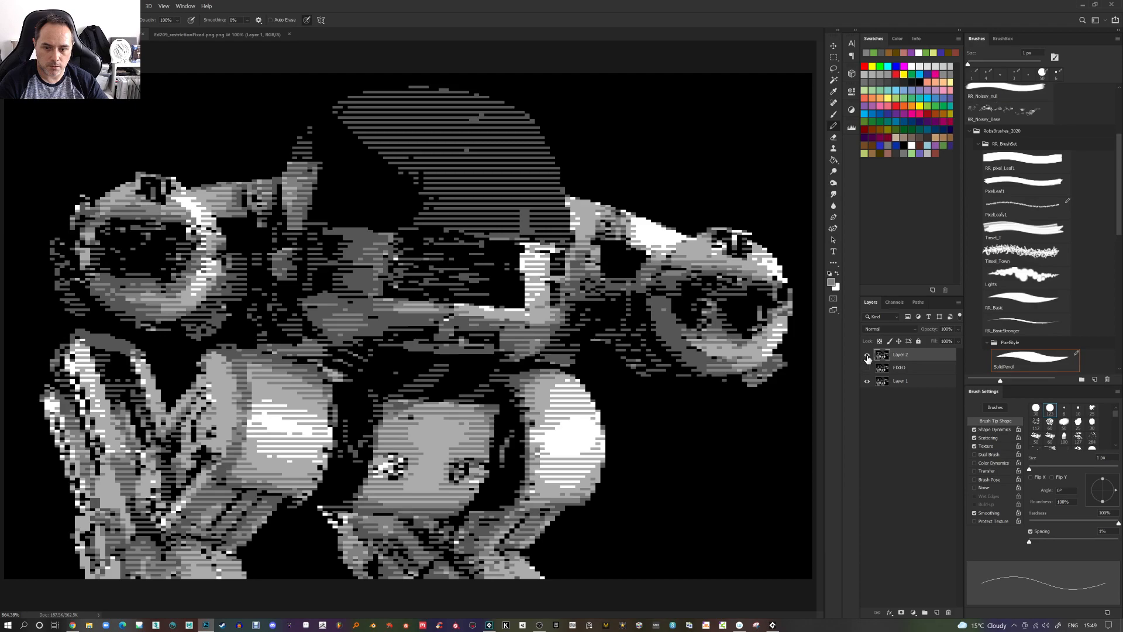
left_click(868, 355)
left_click(867, 356)
left_click(868, 355)
Keep toggling the pasted layer's visibility to compare both versions
left_click_drag(867, 355, 869, 371)
left_click(867, 355)
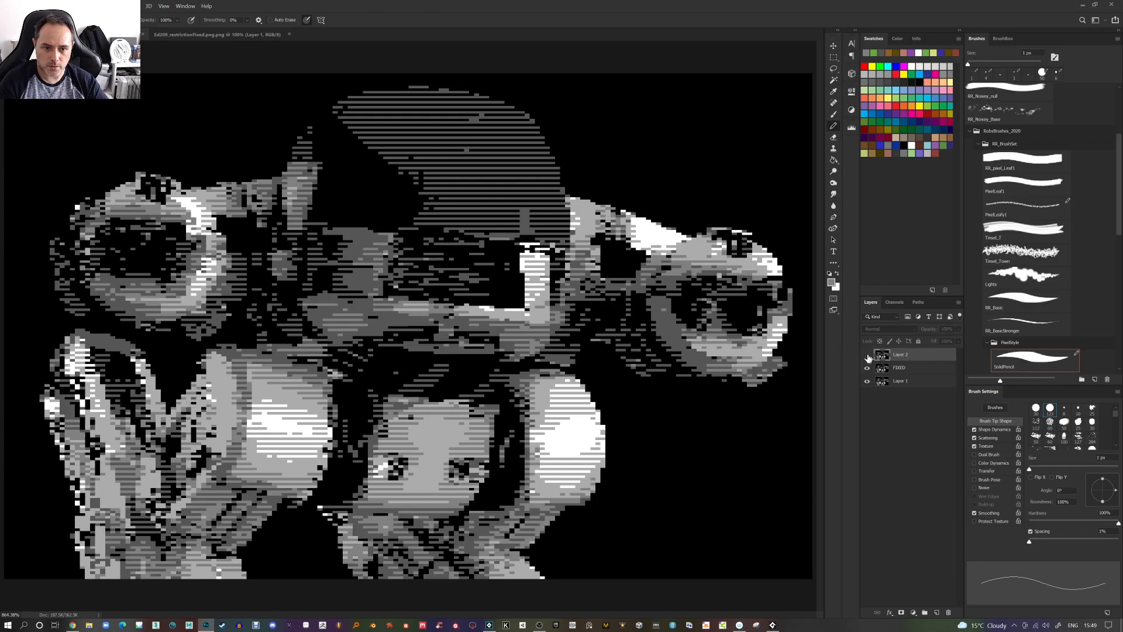
left_click(867, 355)
left_click(868, 355)
left_click(868, 355)
left_click(867, 355)
left_click(868, 356)
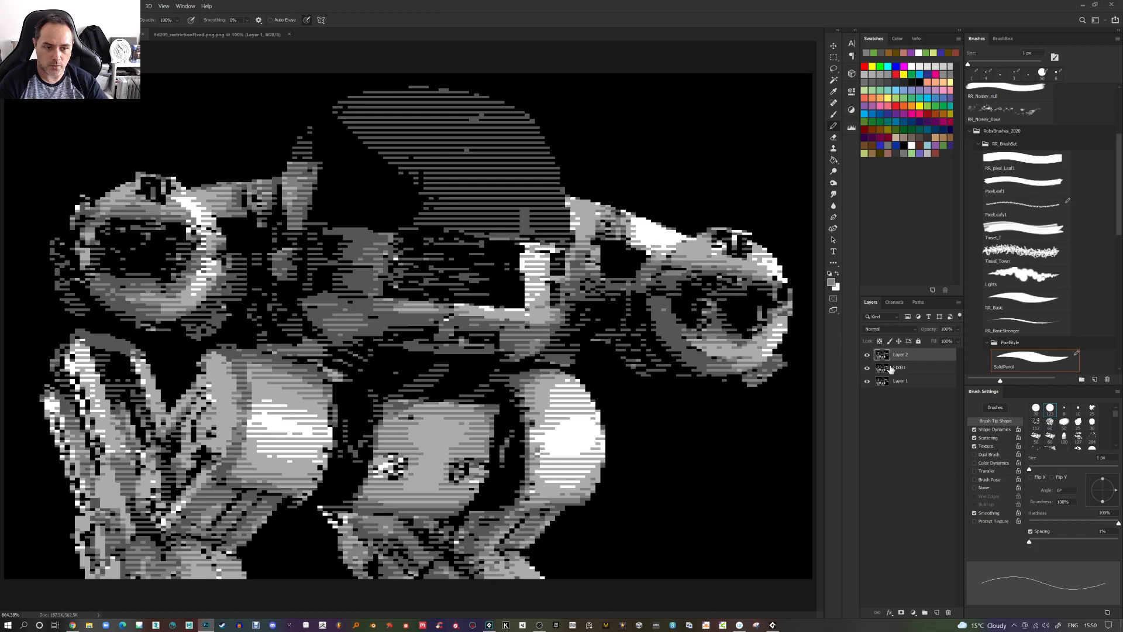
Delete the FIXED layer and select the pasted Layer 2, checking it by toggling its visibility
left_click_drag(922, 369, 948, 612)
left_click(868, 356)
left_click(868, 356)
left_click(909, 357)
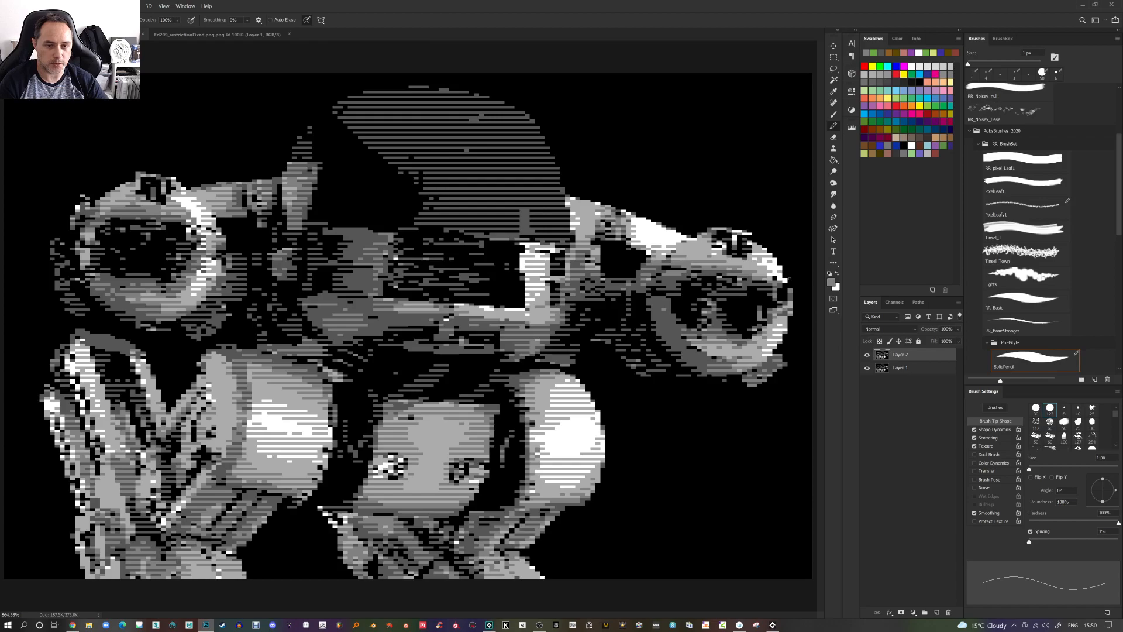
Zoom into the right gun arm and compare the two layers by toggling the top layer's visibility
scroll(770, 272, "up", 3)
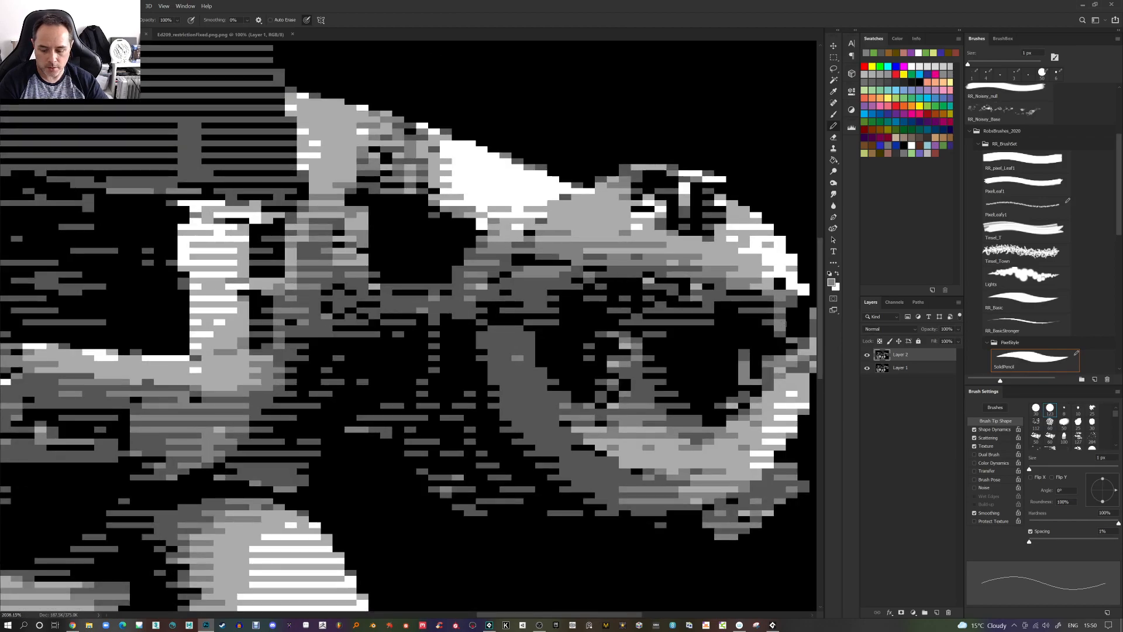
left_click(868, 355)
left_click(868, 356)
left_click(867, 356)
left_click(868, 356)
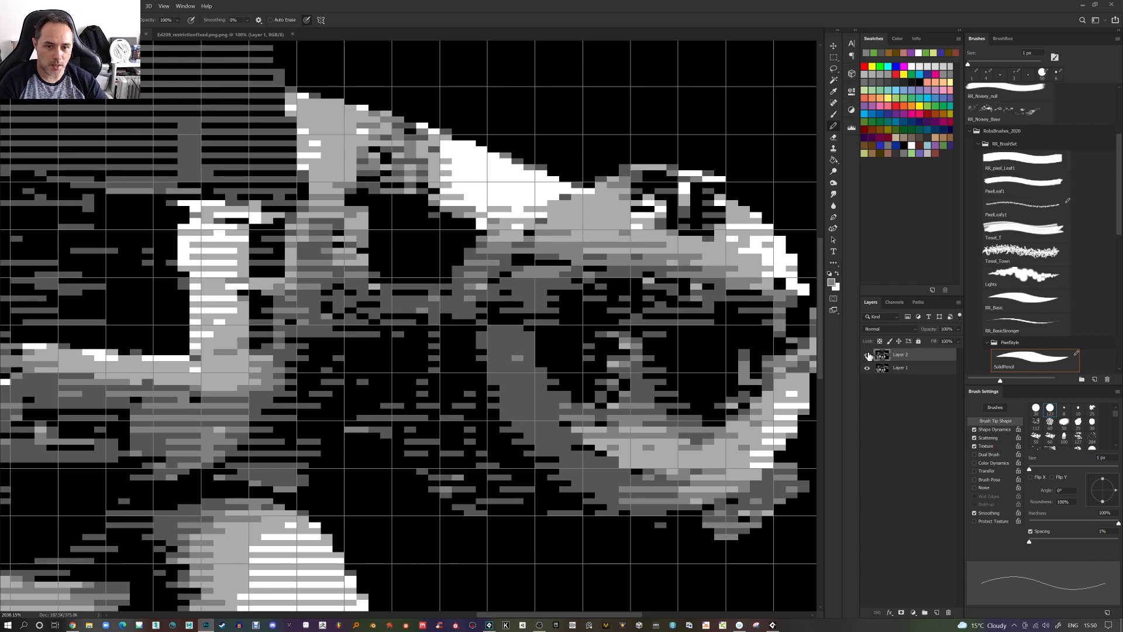
left_click(868, 356)
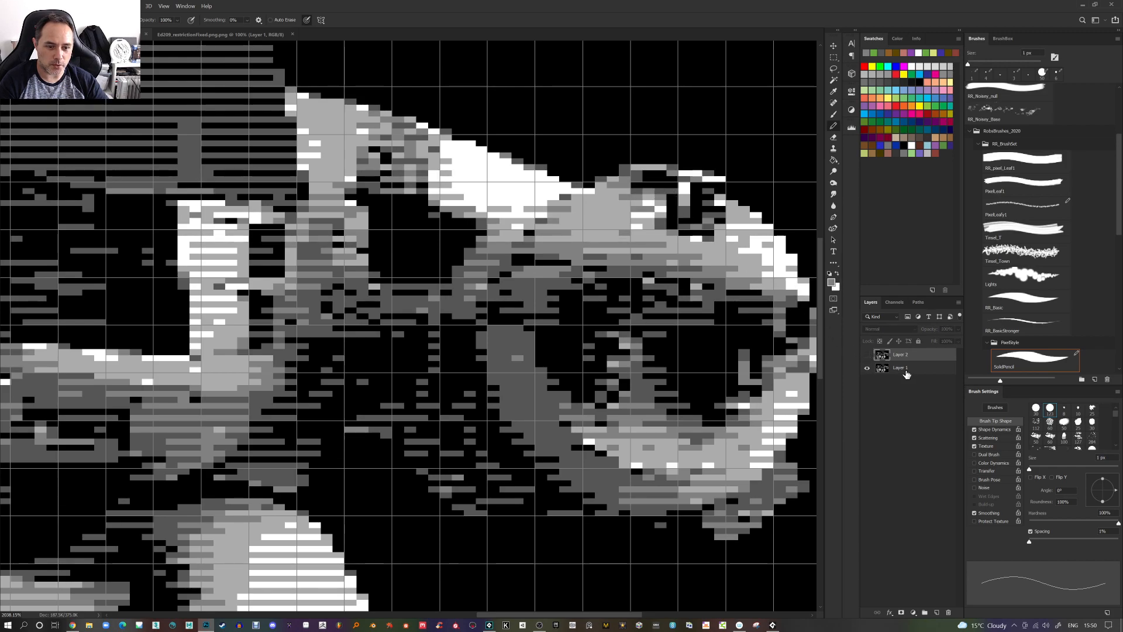
left_click(868, 355)
Zoom in further and pencil pixels along the upper edge of the right gun arm, toggling the layer to compare
scroll(661, 202, "up", 2)
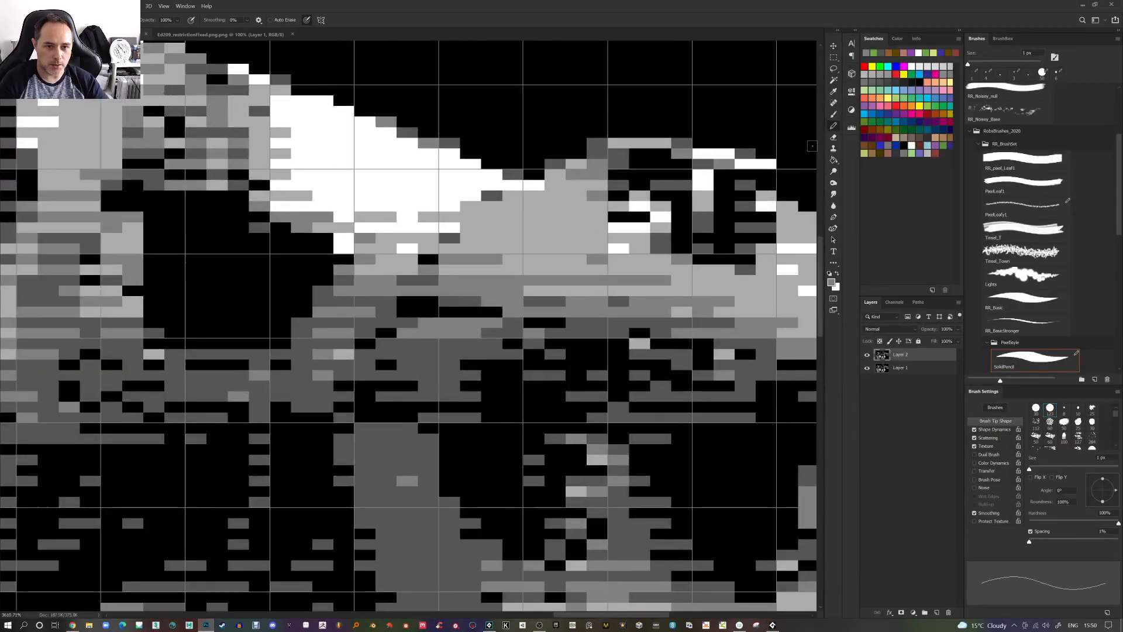
left_click(669, 240, "alt")
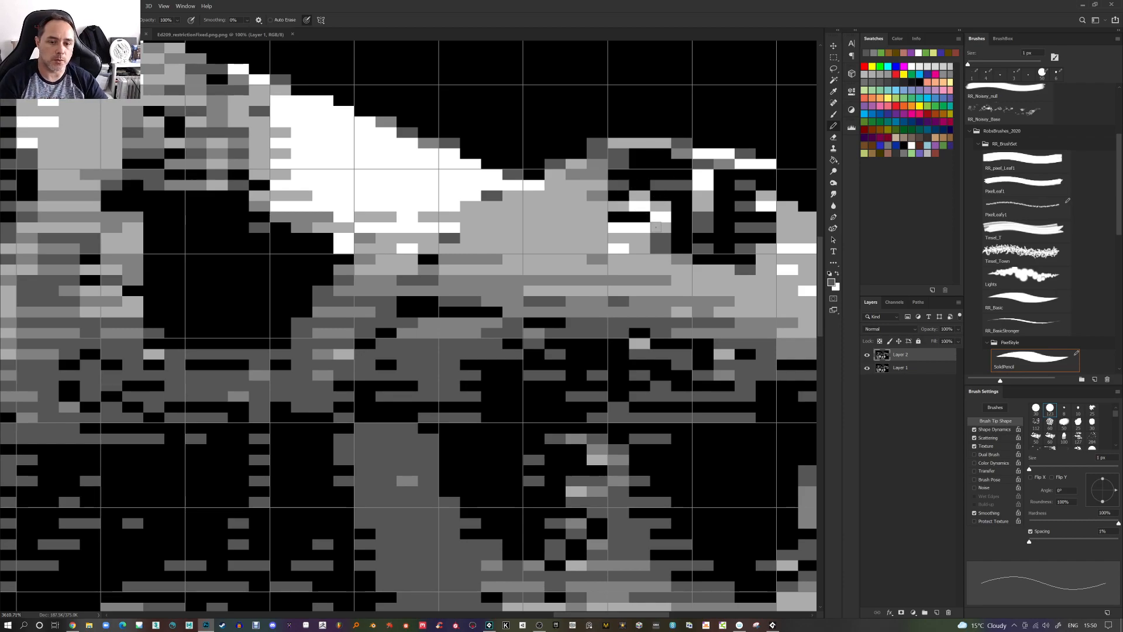
left_click(661, 228, "alt")
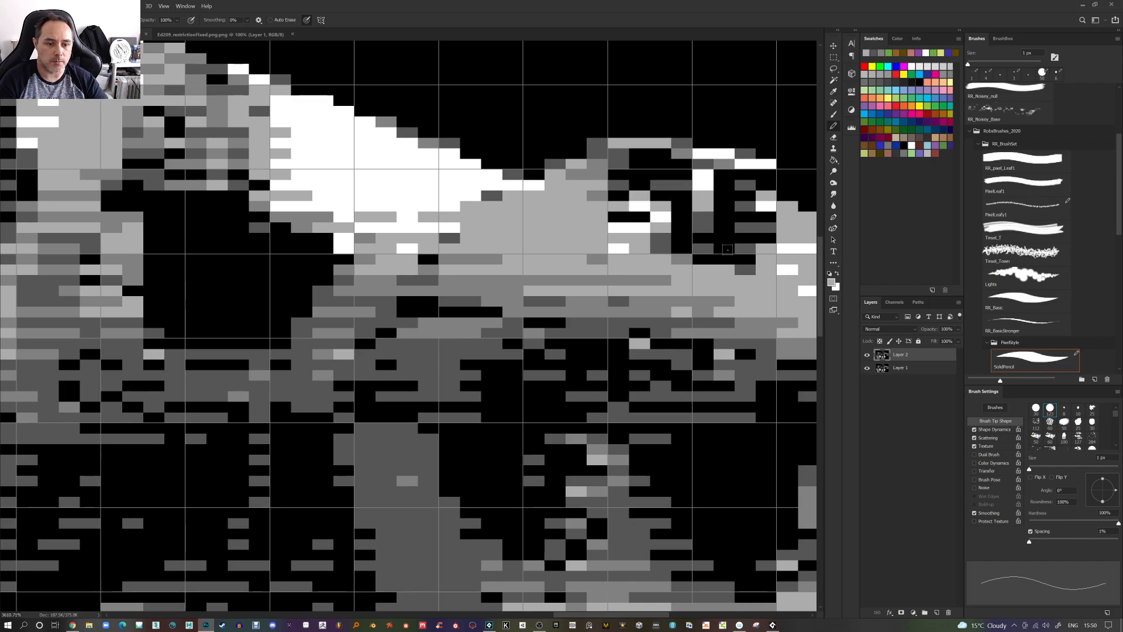
left_click(867, 355)
left_click(867, 355)
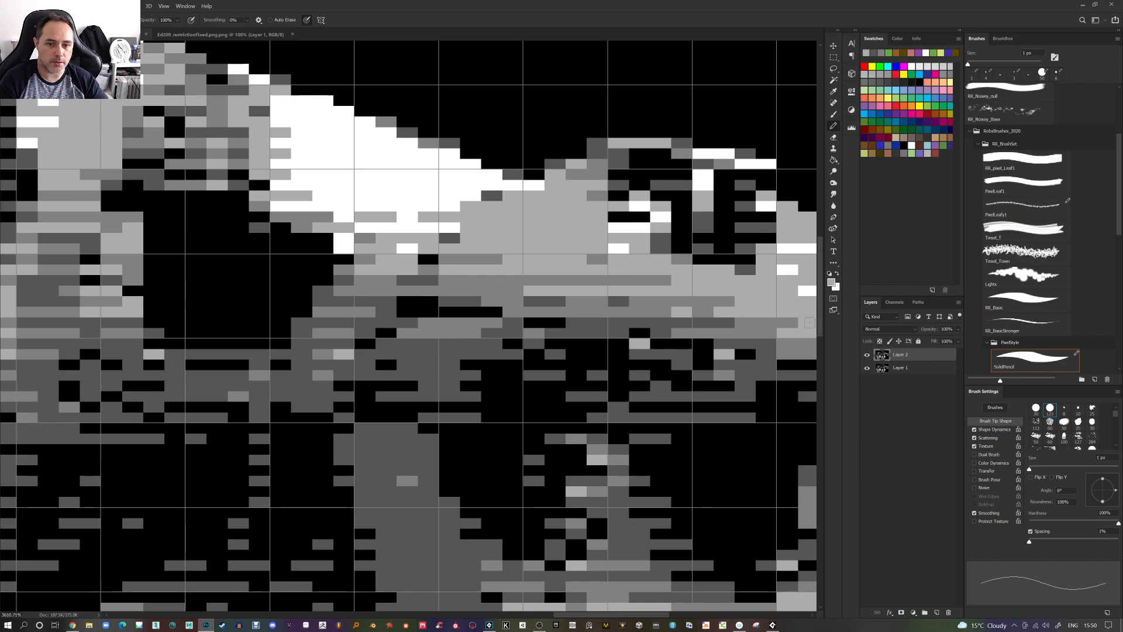
mouse_move(662, 221)
left_mouse_down()
mouse_move(617, 215)
mouse_move(623, 195)
mouse_move(608, 194)
mouse_move(656, 195)
left_mouse_up()
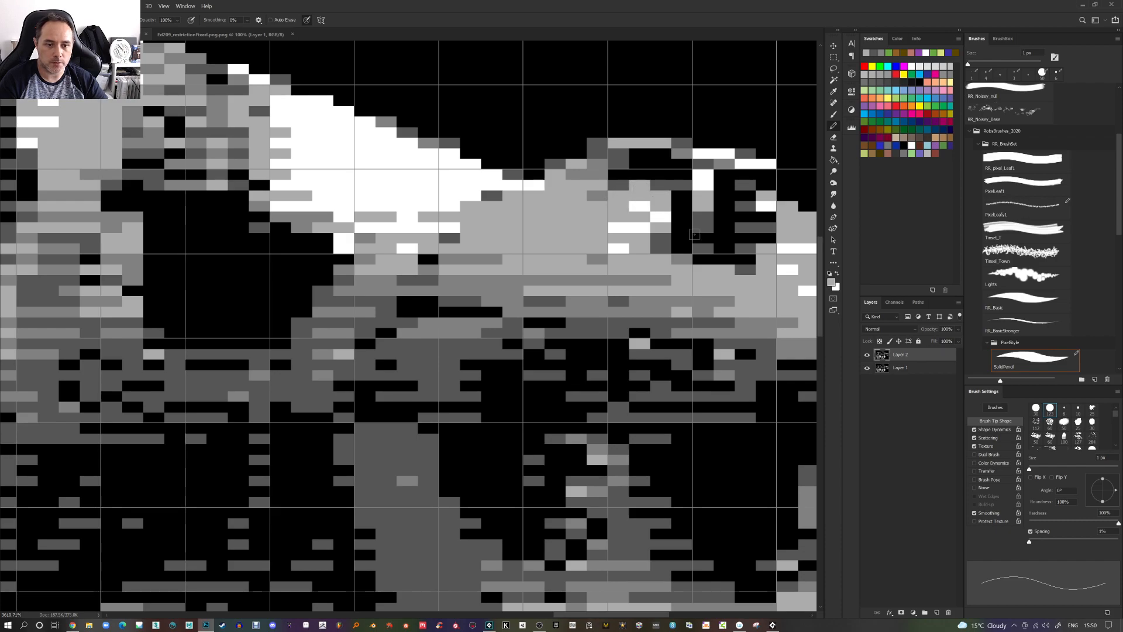
left_click(866, 355)
left_click(867, 355)
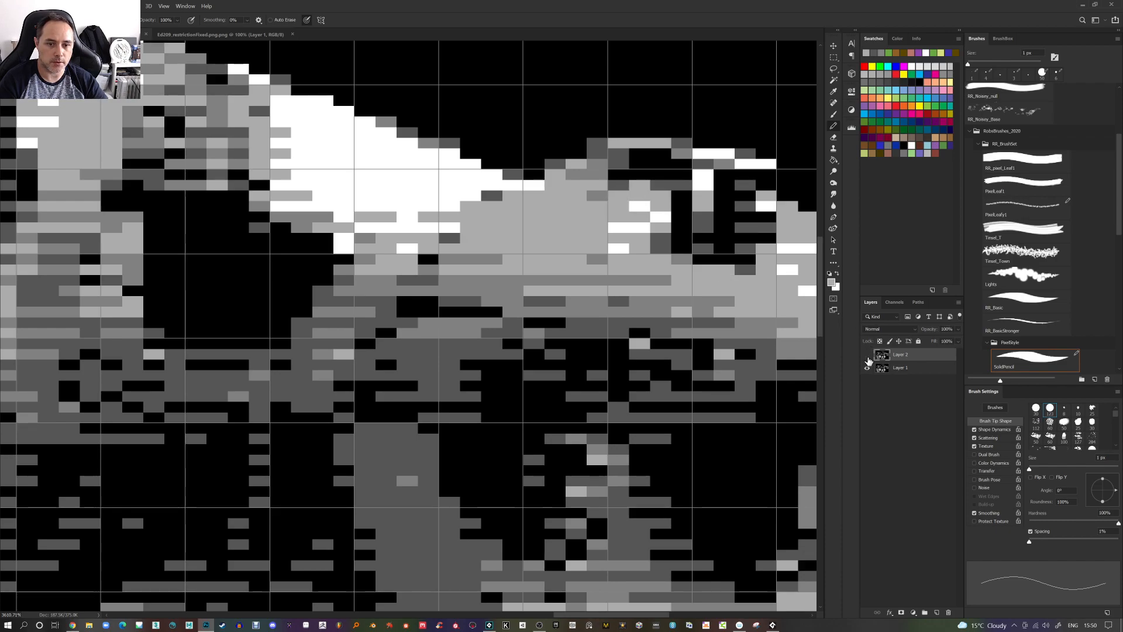
Toggle the top layer's visibility repeatedly to compare the edited pixels
left_click(868, 360)
left_click(869, 359)
left_click(868, 359)
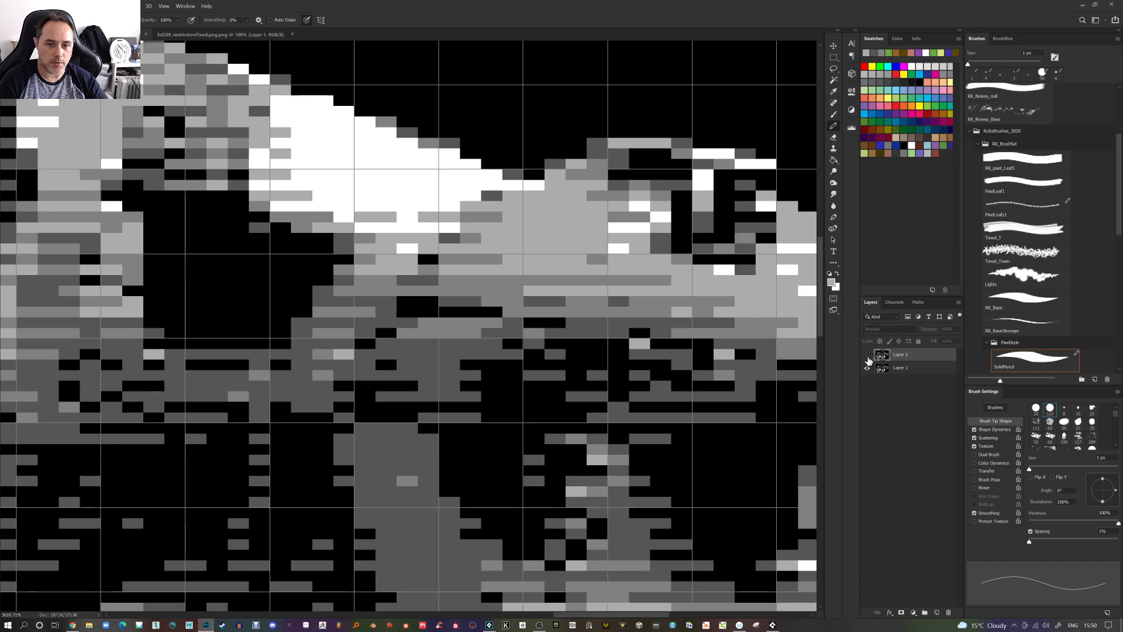
left_click(868, 359)
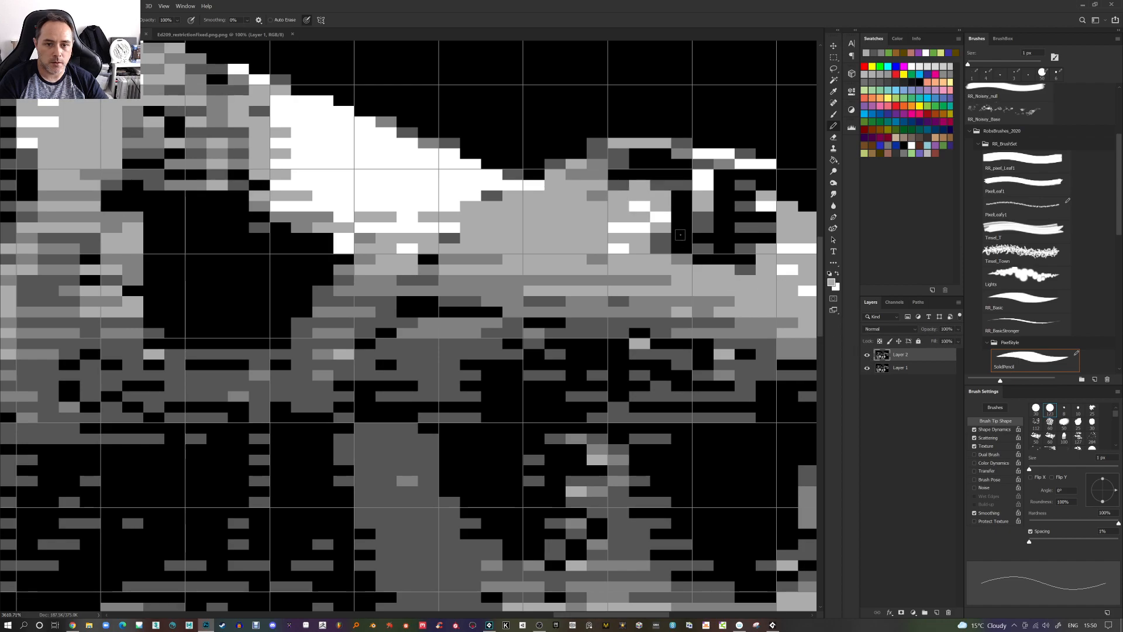
left_click(868, 359)
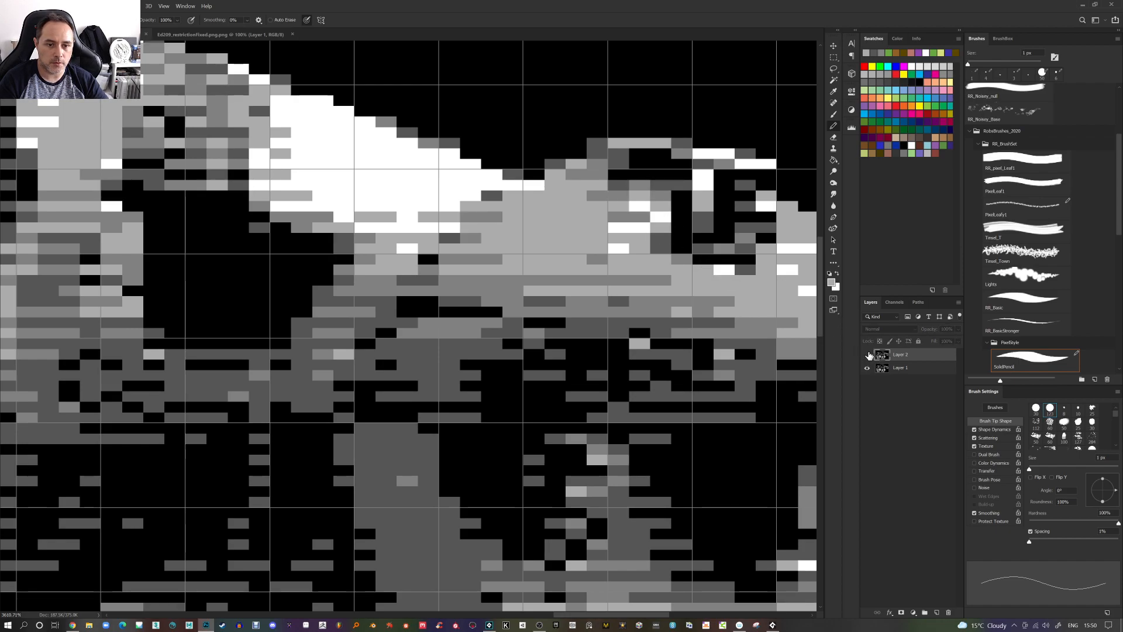
left_click(868, 359)
Pencil a few more pixels beside the same edge and toggle the top layer to compare
left_click(744, 248, "alt")
left_click(745, 239)
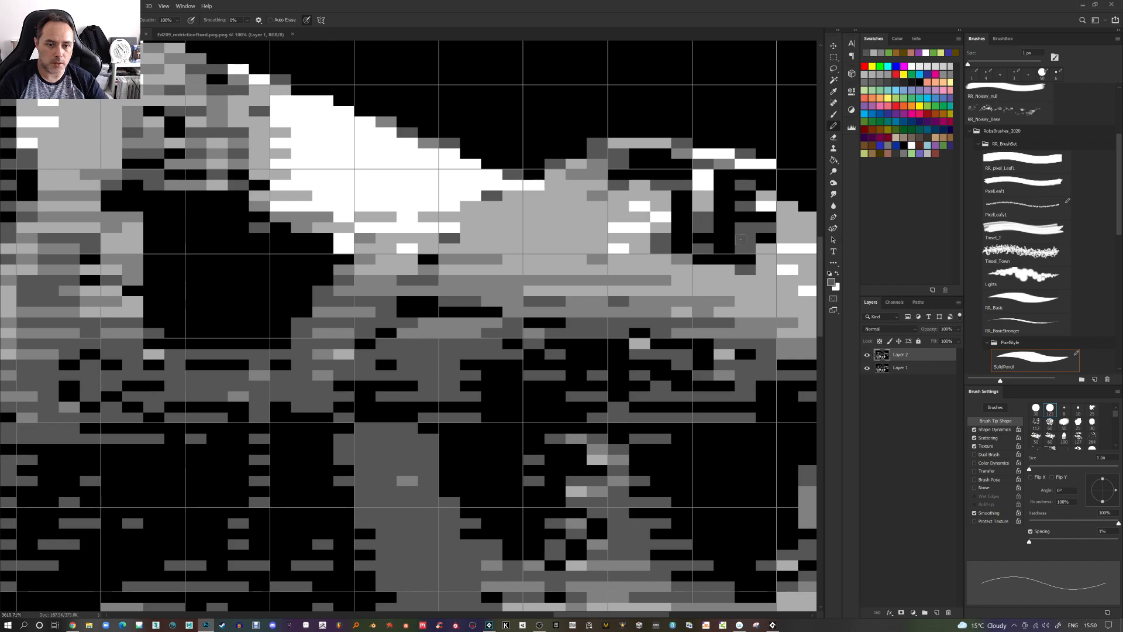
left_click(724, 249)
left_click(869, 359)
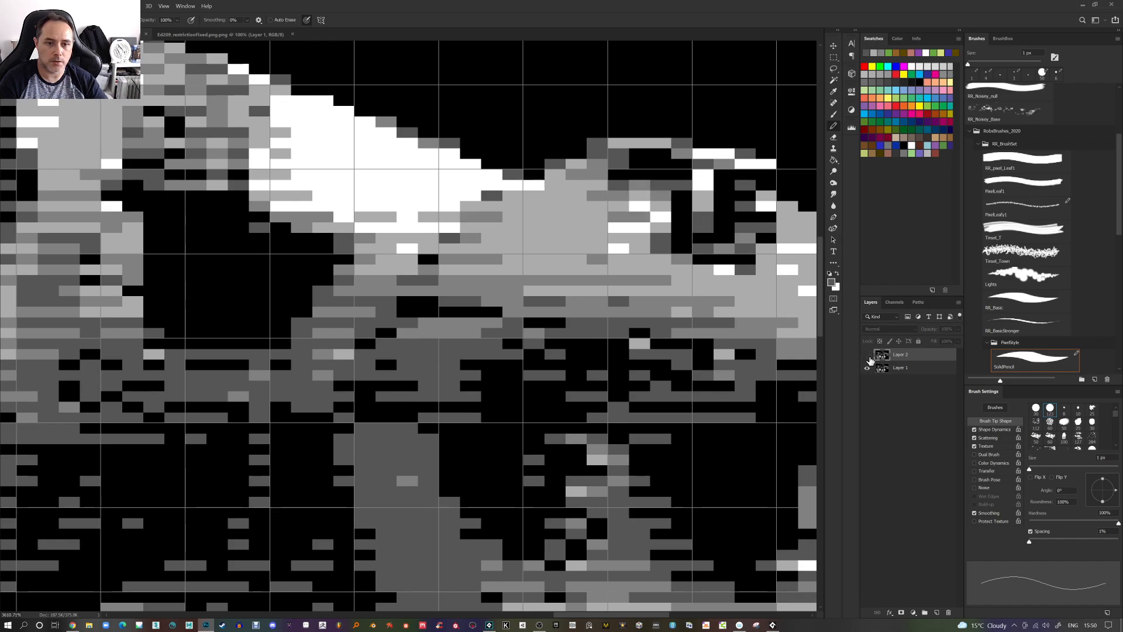
left_click(868, 356)
left_click(869, 356)
left_click(868, 357)
left_click(868, 356)
left_click(868, 357)
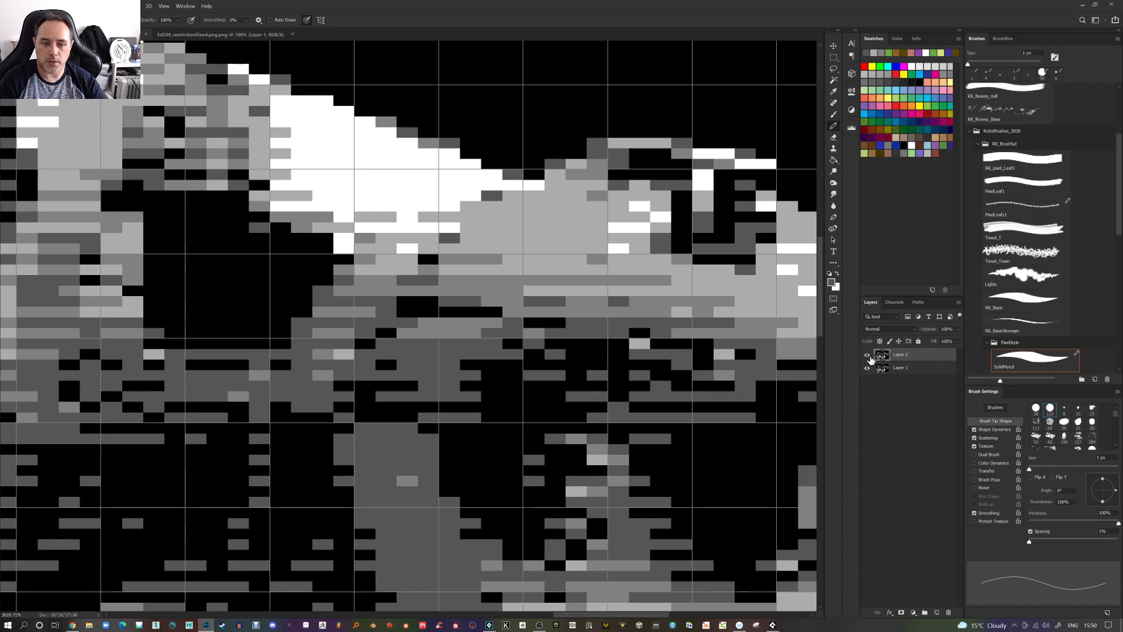
left_click(868, 356)
left_click(869, 357)
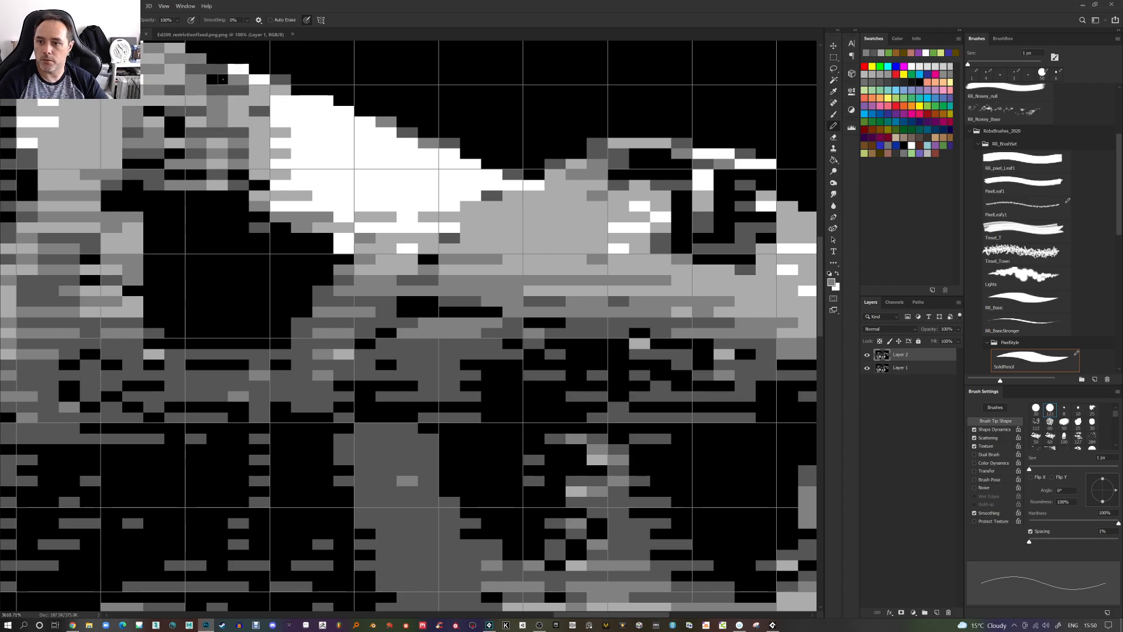
Zoom out over the whole robot and compare the layers by toggling the top layer's visibility
scroll(266, 123, "down", 2)
scroll(268, 125, "down", 11)
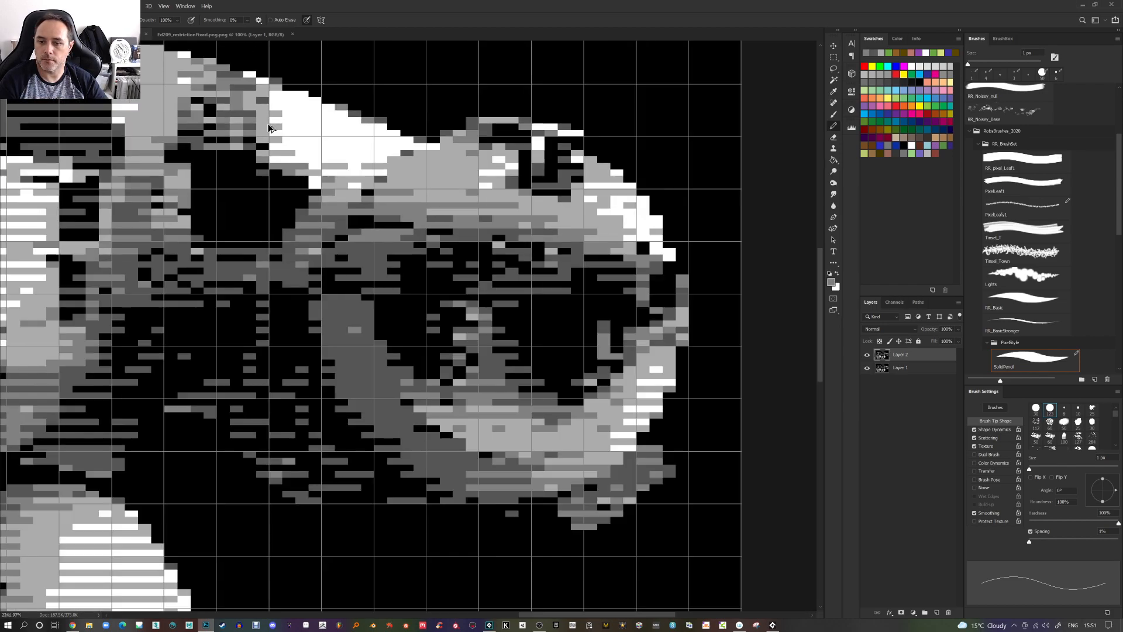
left_click_drag(289, 153, 652, 252)
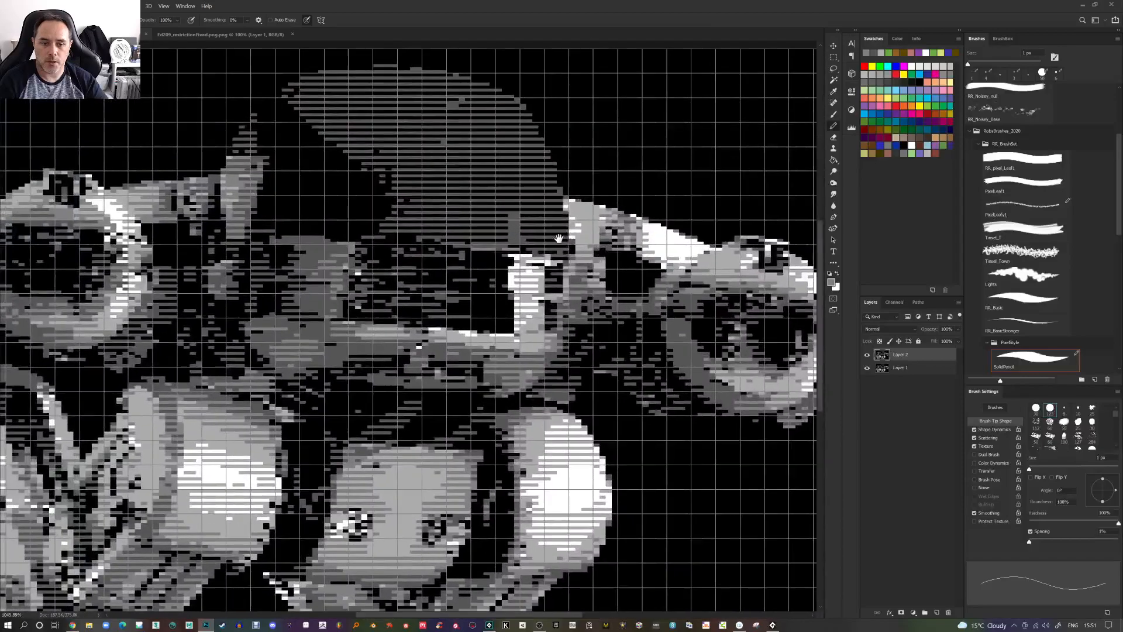
left_click(867, 356)
left_click(867, 356)
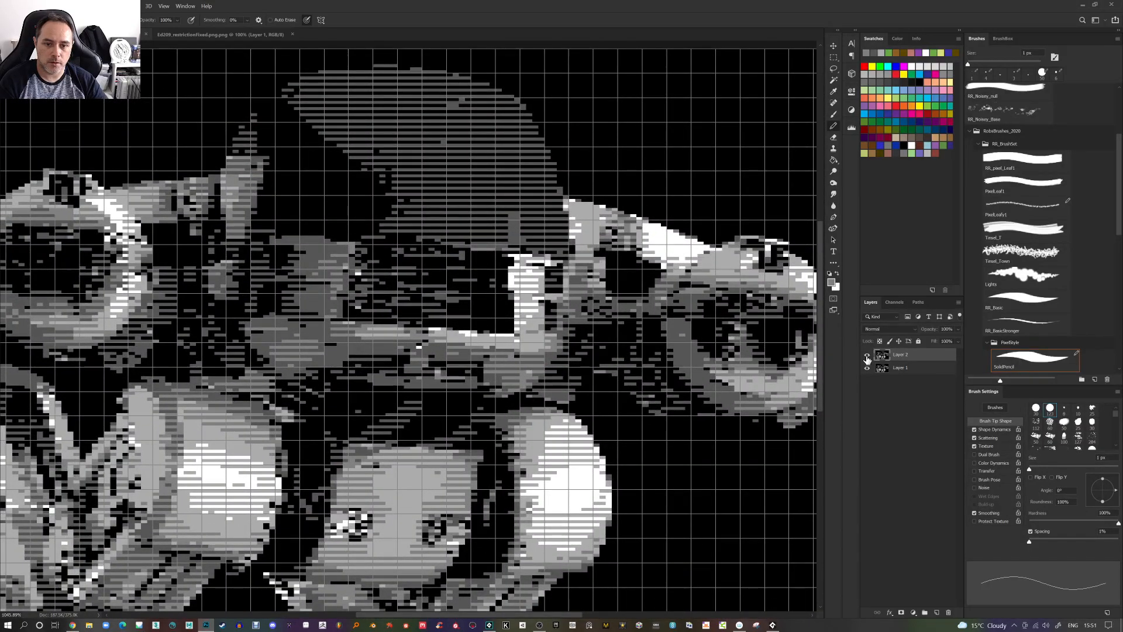
left_click(867, 356)
left_click(867, 356)
left_click(867, 357)
Pencil a pixel near the robot's gun arm and toggle the top layer repeatedly to compare
left_click(649, 247, "alt")
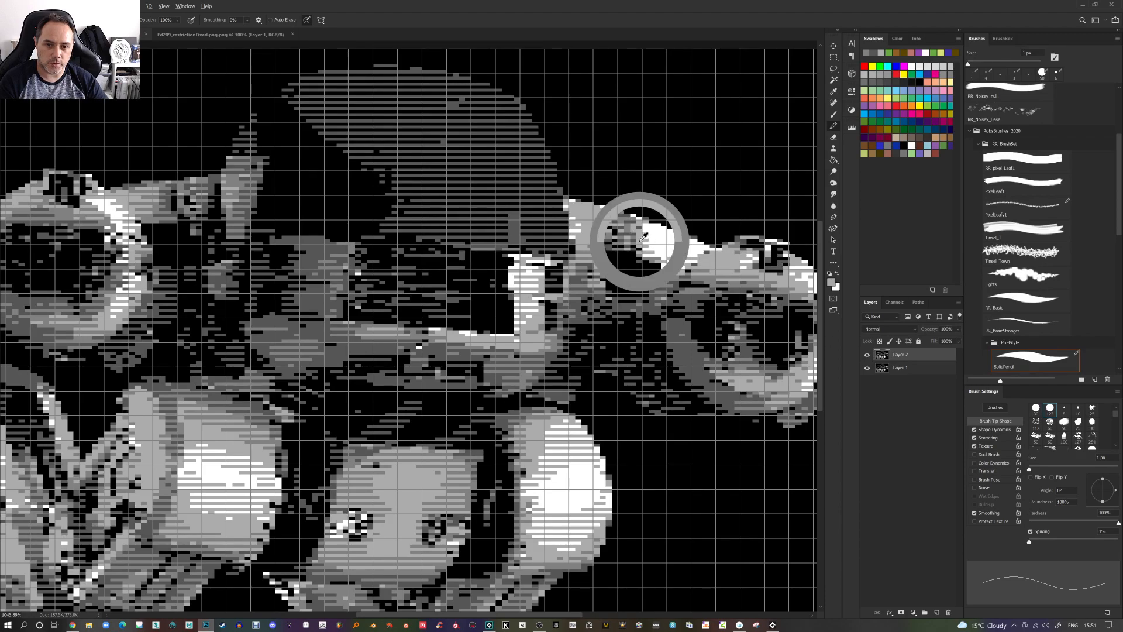
left_click(868, 355)
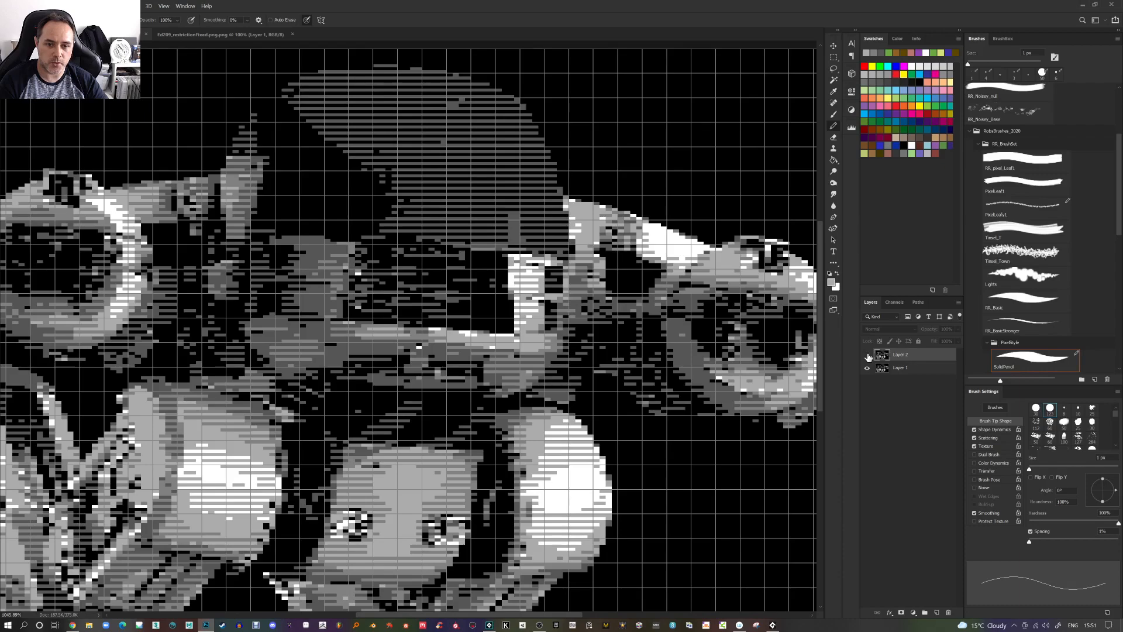
left_click(867, 355)
left_click(867, 356)
left_click(867, 356)
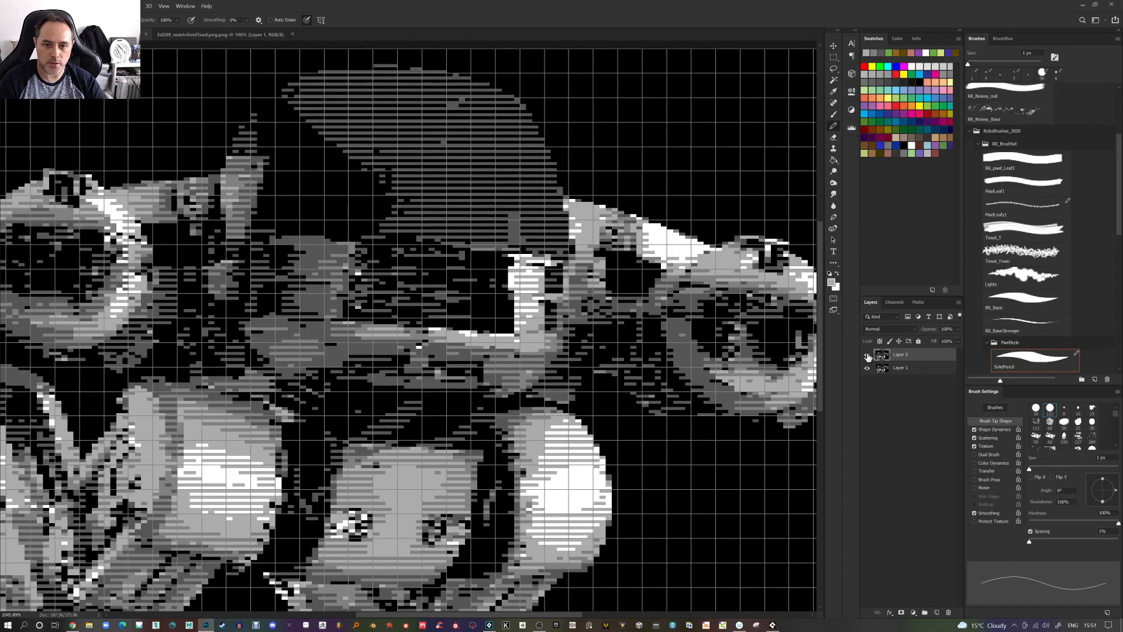
left_click(868, 355)
left_click(867, 355)
left_click(868, 356)
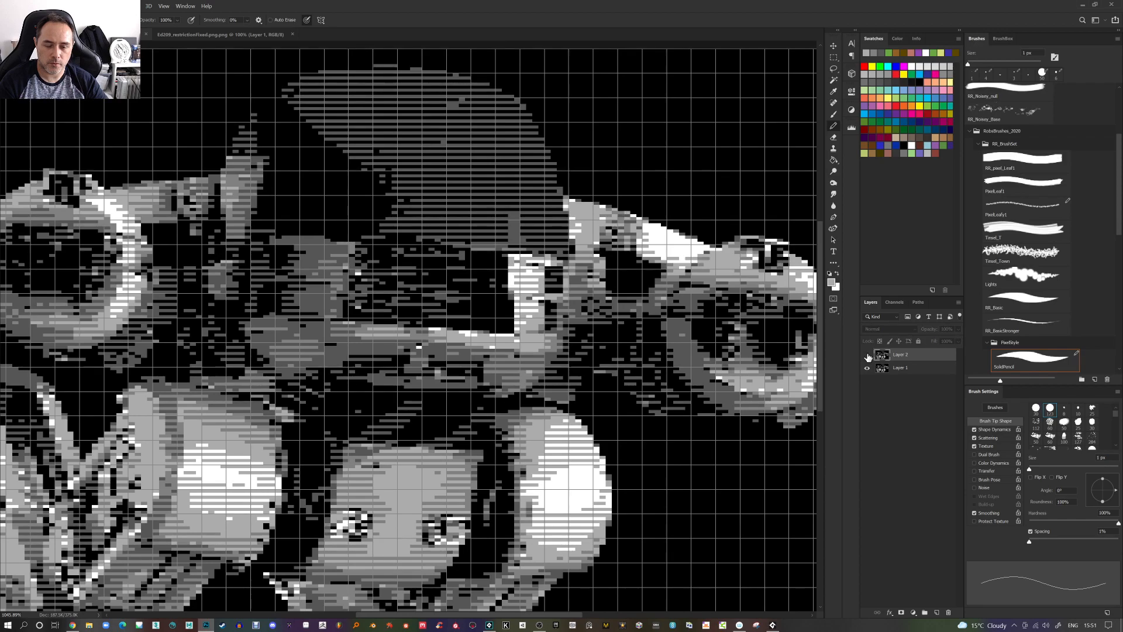
left_click(867, 356)
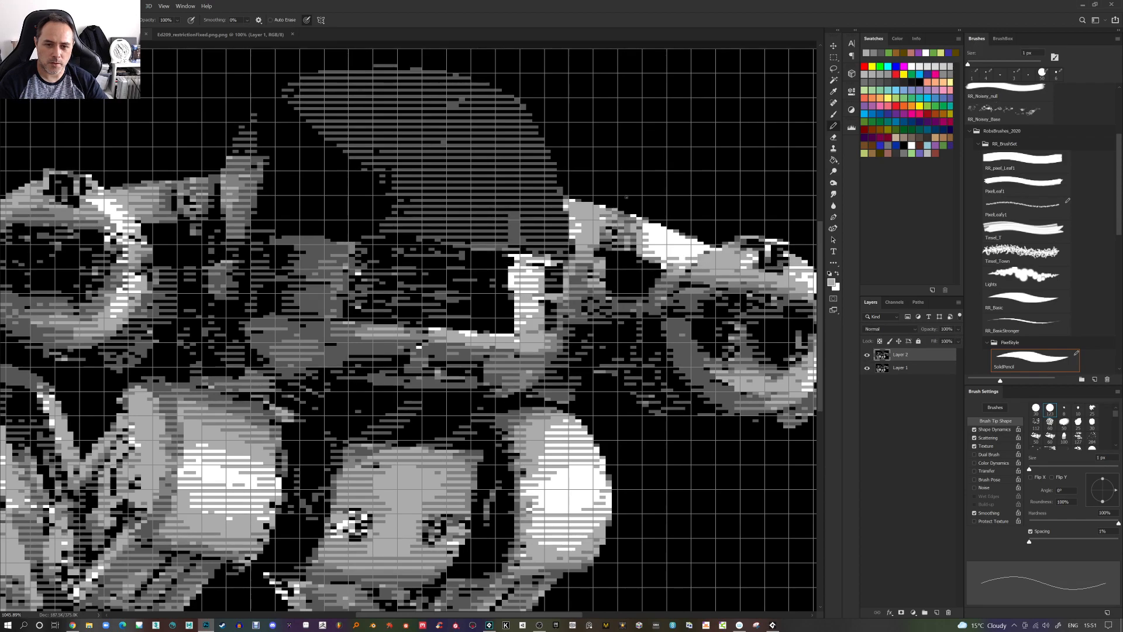
Pencil a pixel near the top of the right arm and toggle the top layer's visibility to compare
left_click(628, 212)
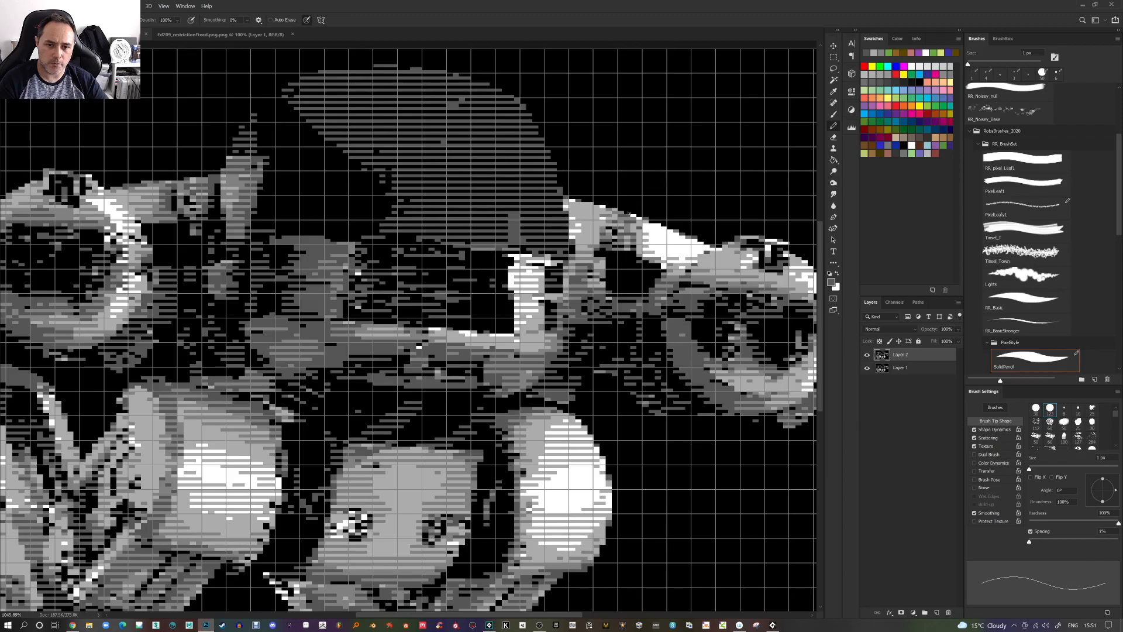
left_click(867, 356)
left_click(868, 356)
left_click(867, 356)
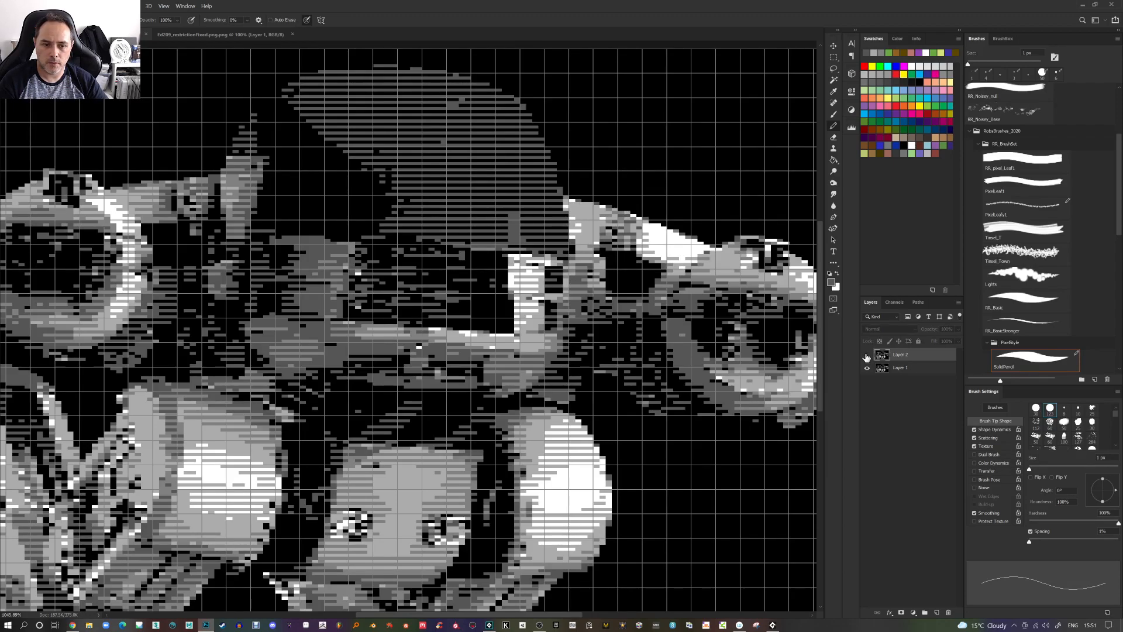
left_click(867, 357)
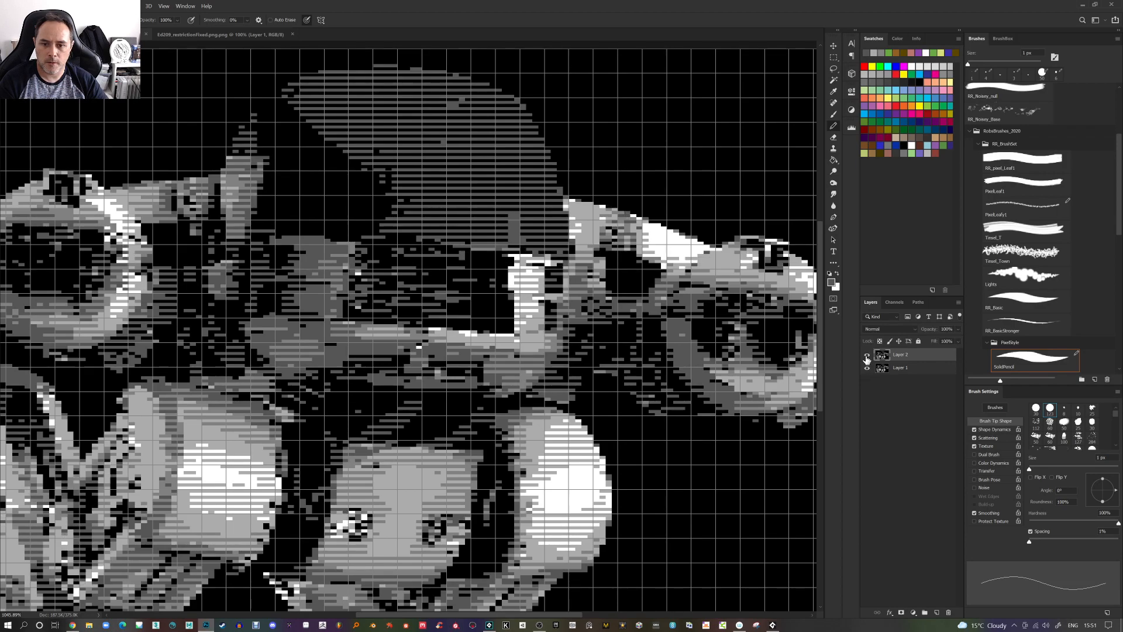
Pencil a pixel beside the central white block and toggle the top layer's visibility to compare
left_click(547, 262, "alt")
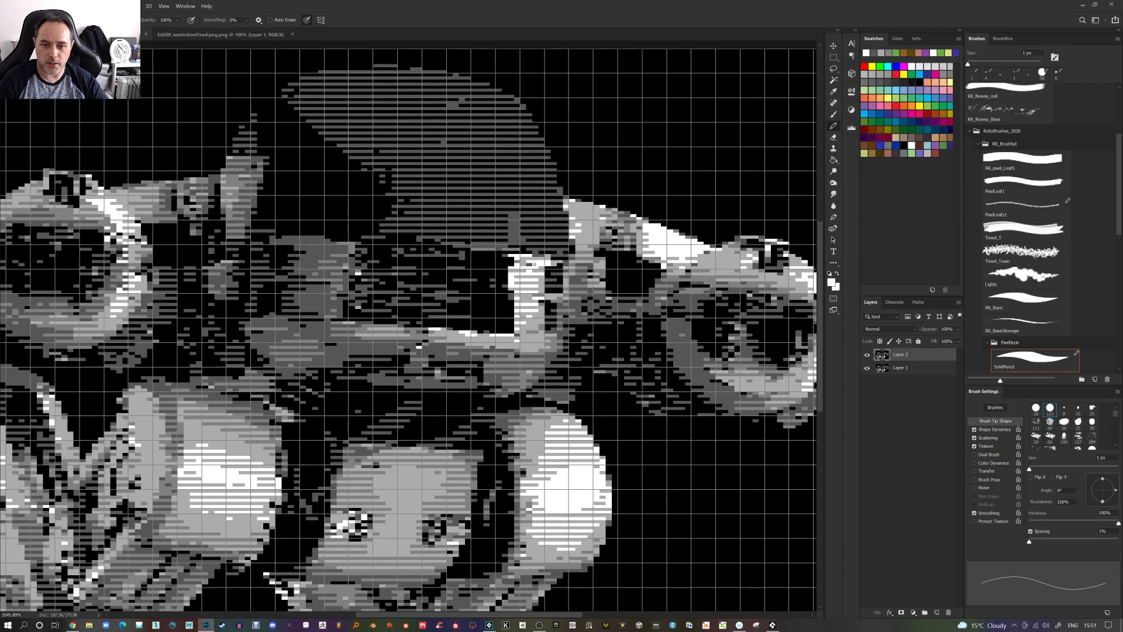
left_click(867, 357)
left_click(867, 357)
left_click(867, 356)
left_click(867, 356)
Pencil a pixel at the left edge of the central white block and inspect it up close
left_click(513, 287, "alt")
scroll(509, 289, "up", 8)
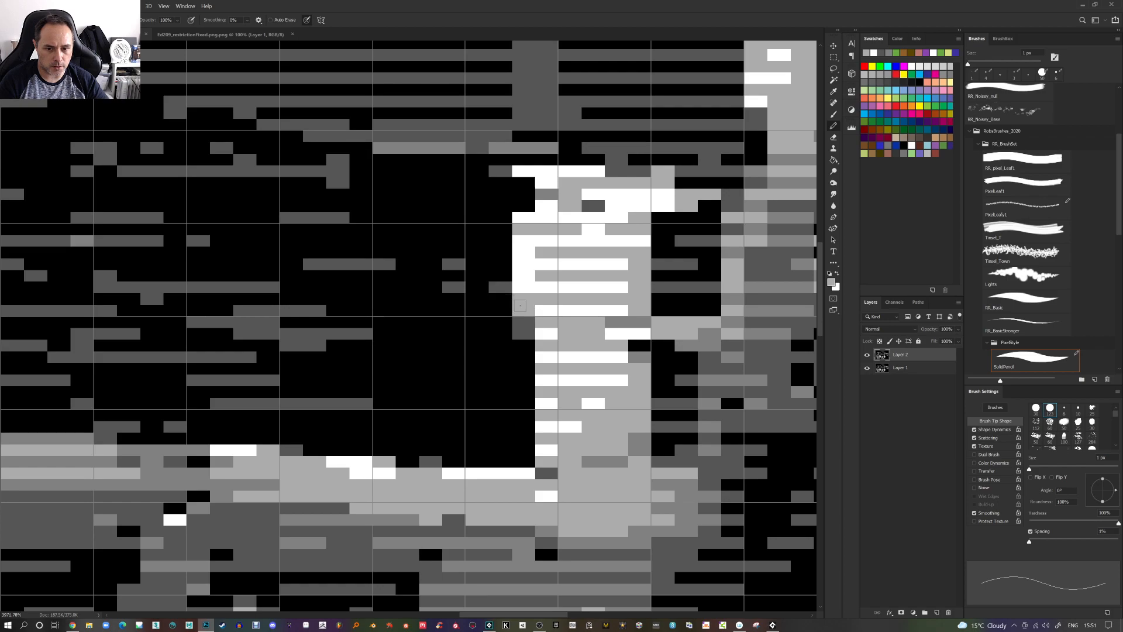
scroll(523, 286, "down", 1)
scroll(524, 287, "right", 3)
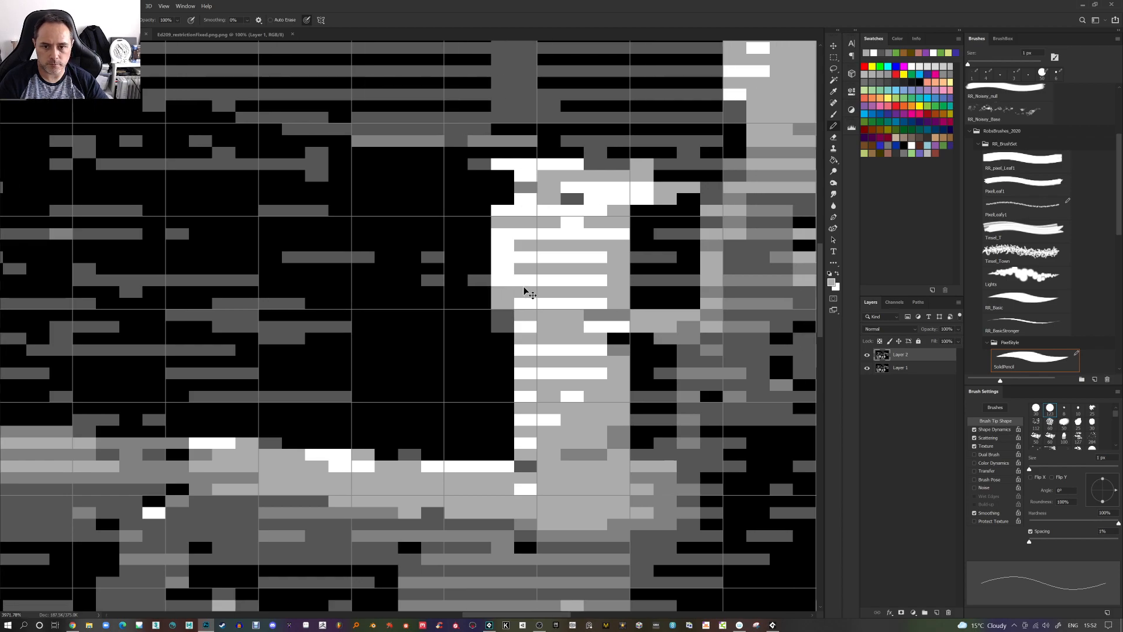
scroll(523, 291, "right", 1)
scroll(468, 287, "down", 2)
scroll(297, 282, "down", 4)
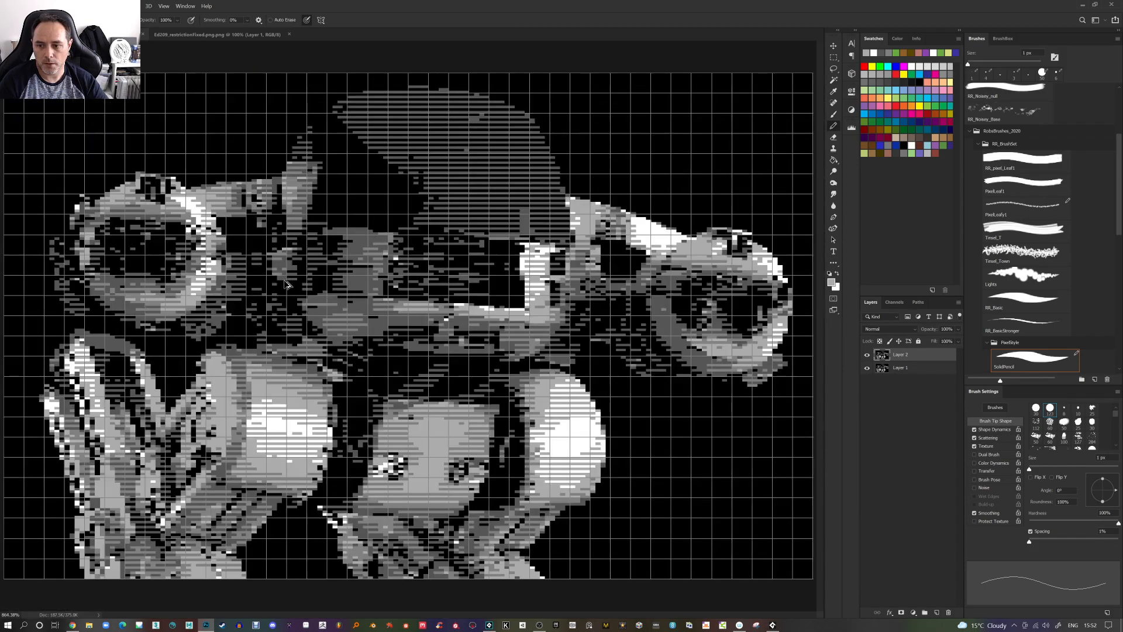
scroll(138, 272, "down", 1)
Toggle the top layer over the left gun barrel, then pencil several pixels along its bright edge
scroll(133, 219, "up", 4)
scroll(118, 220, "up", 3)
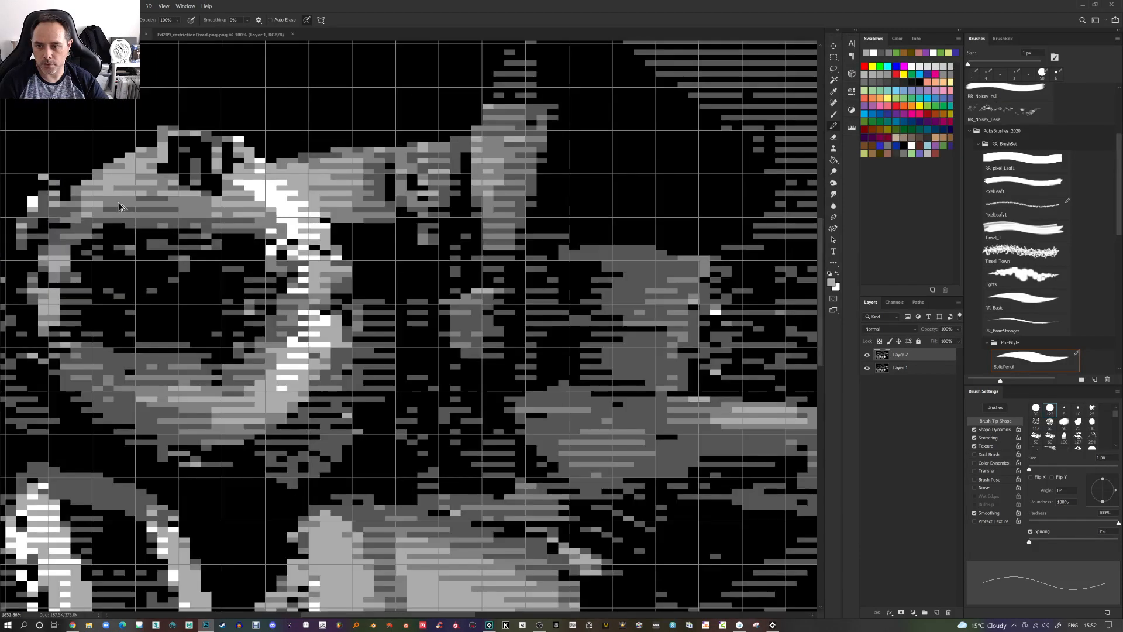
left_click(866, 356)
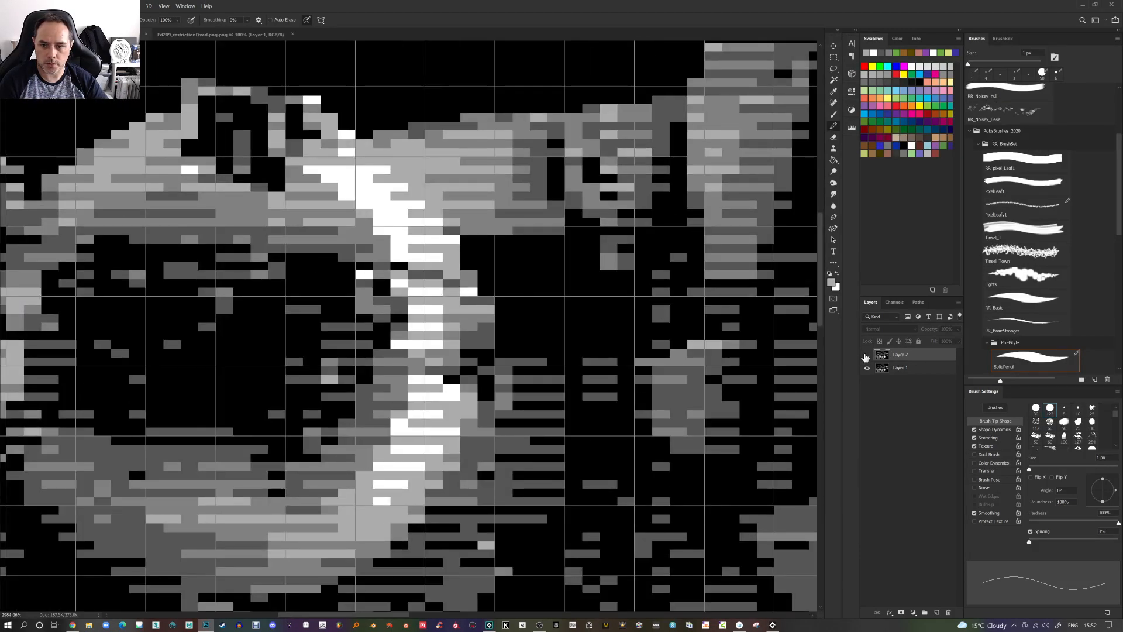
left_click(867, 355)
left_click(867, 355)
left_click(867, 355)
left_click(427, 270, "alt")
left_click(400, 265)
left_click(436, 275)
left_click(463, 280, "alt")
left_click(452, 284)
Pencil a pixel on the left gun's upper outline and toggle the top layer to compare
scroll(455, 231, "down", 6)
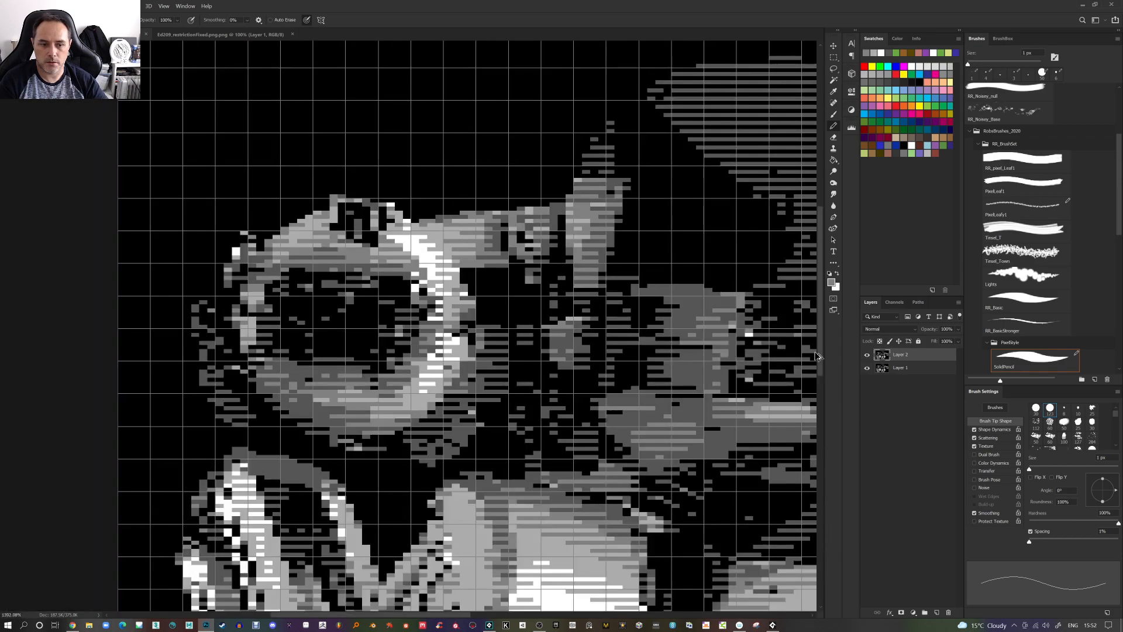
left_click(867, 356)
left_click(867, 355)
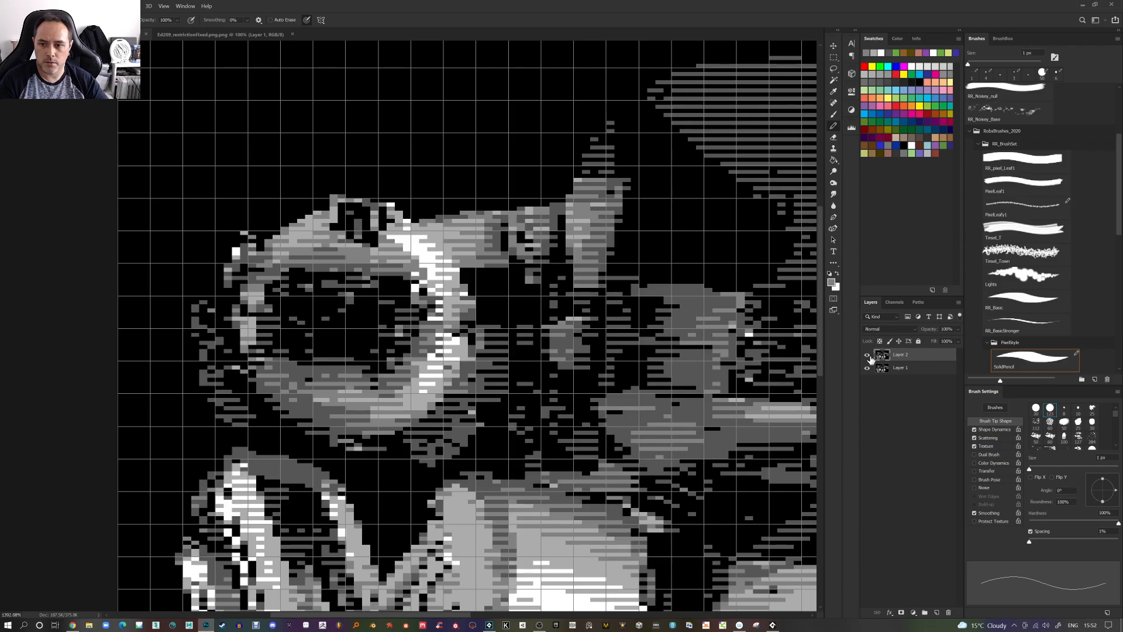
left_click(326, 240, "alt")
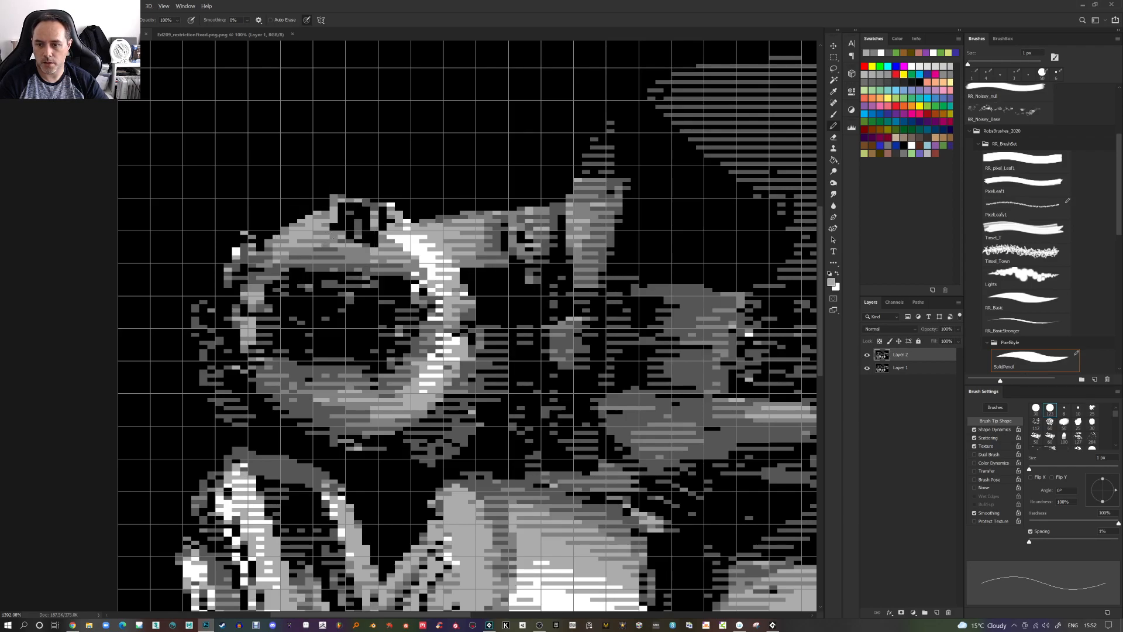
left_click(867, 356)
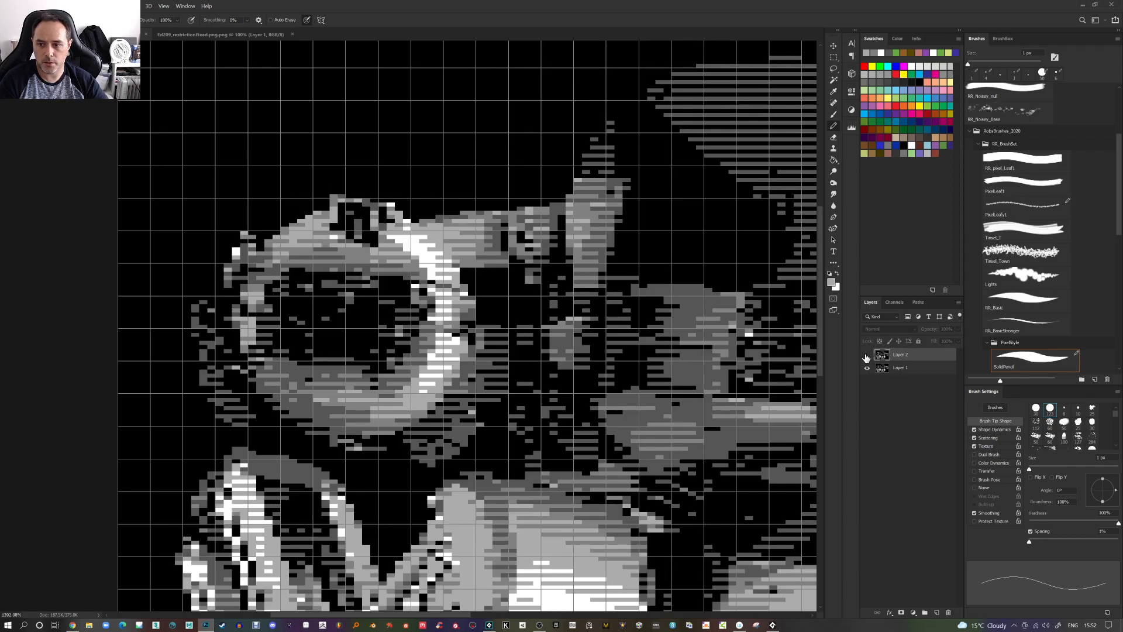
left_click(867, 355)
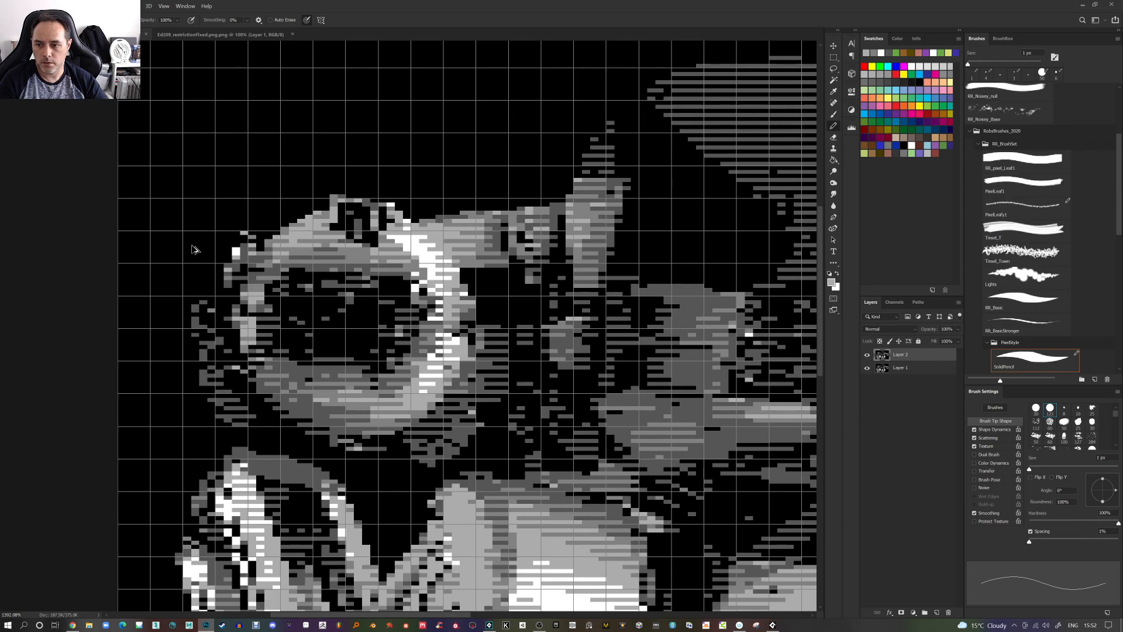
Pencil several pixels along the left gun's upper-left edge and toggle the top layer to compare
scroll(190, 249, "up", 2)
left_click(303, 243, "alt")
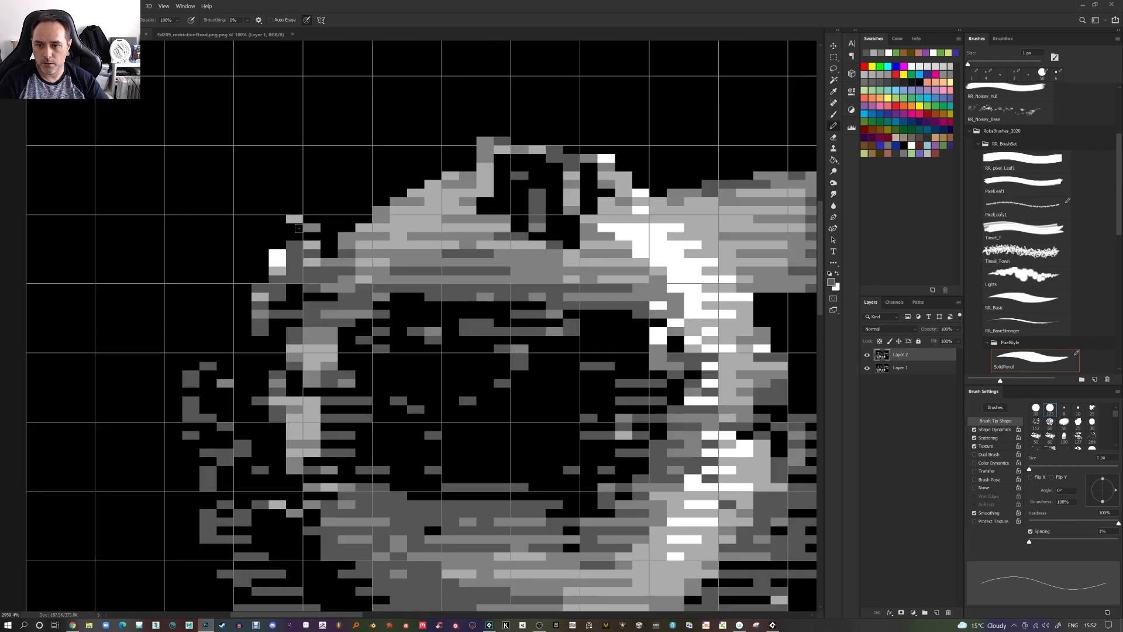
left_click(312, 219)
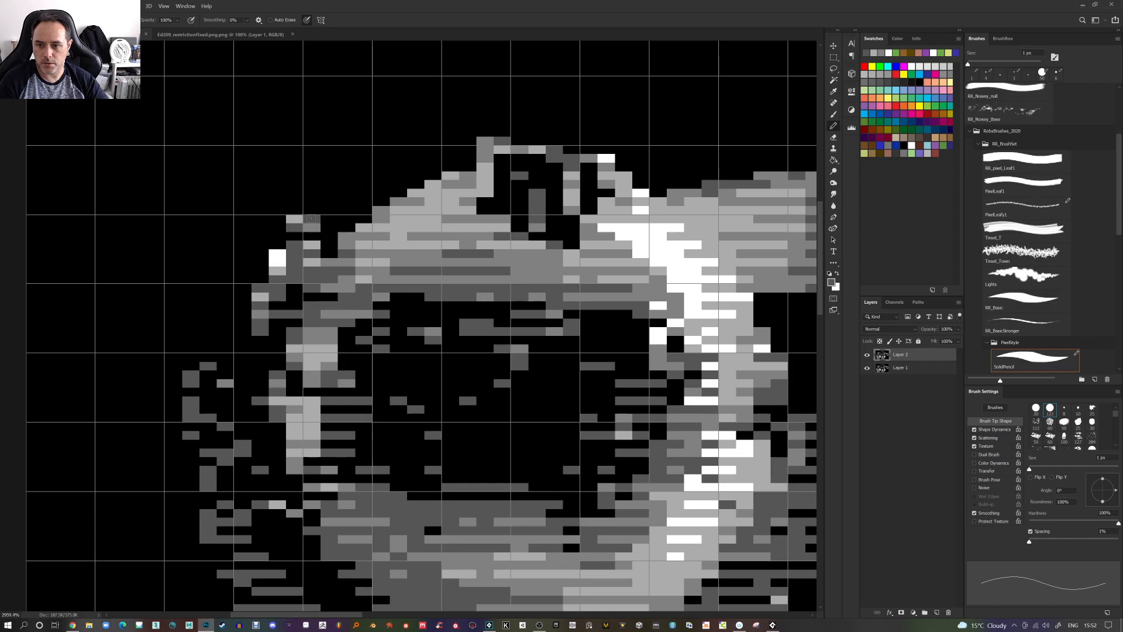
left_click(309, 237)
left_click(294, 210)
scroll(278, 217, "down", 5)
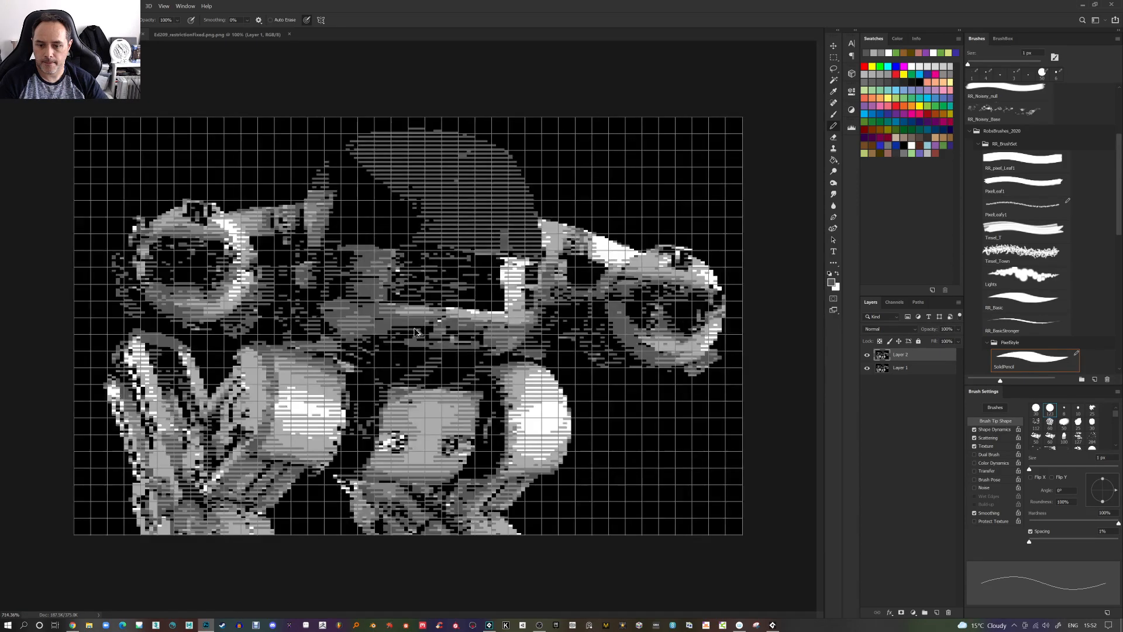
left_click(868, 356)
left_click(868, 356)
Inspect the robot's lower body and toggle the top layer's visibility to compare
scroll(428, 380, "up", 5)
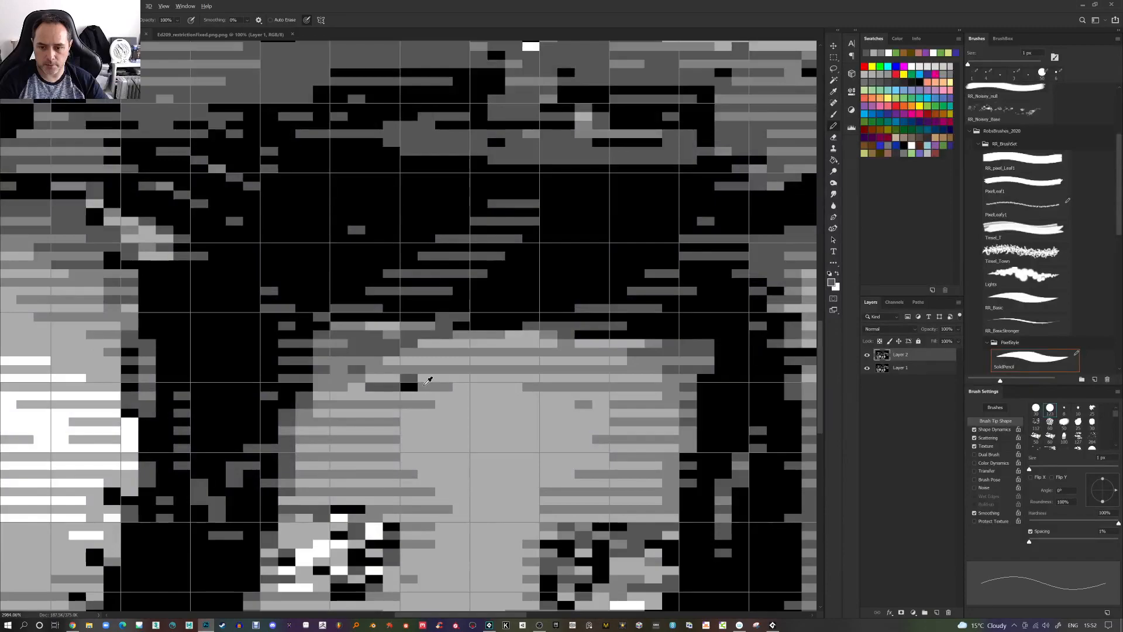
scroll(442, 428, "down", 3)
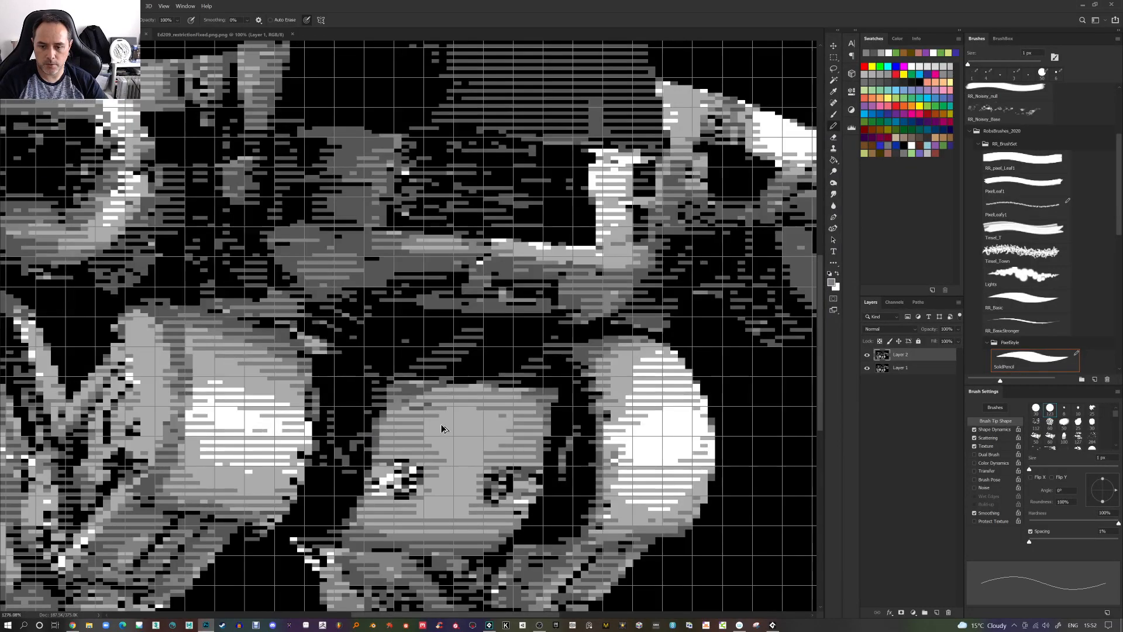
scroll(443, 429, "down", 4)
scroll(280, 491, "up", 3)
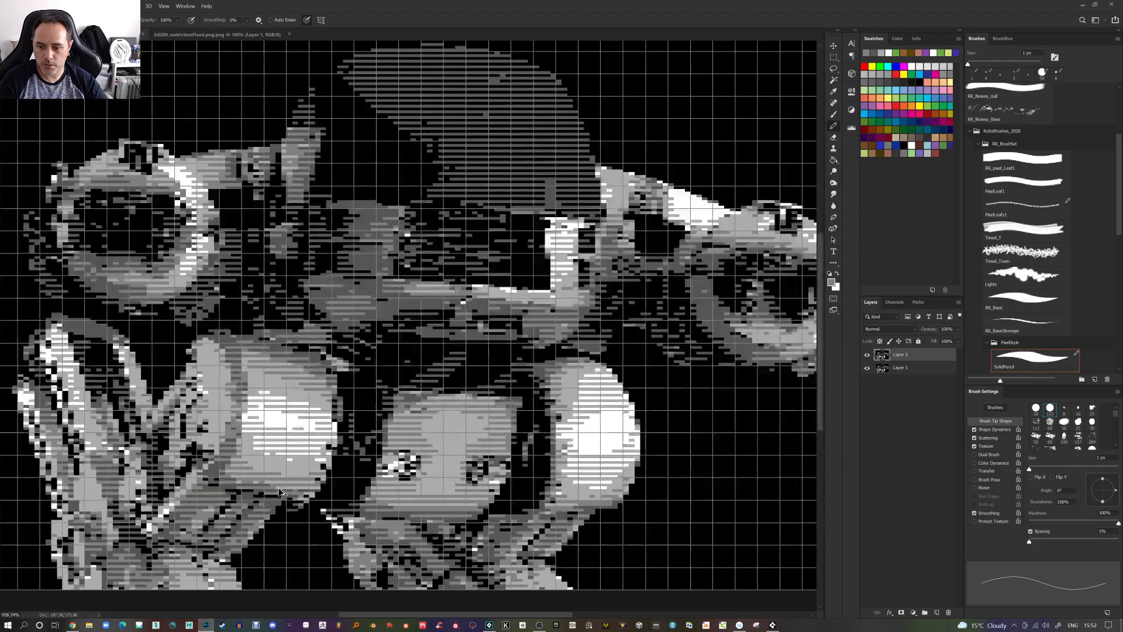
scroll(279, 492, "up", 1)
left_click(867, 355)
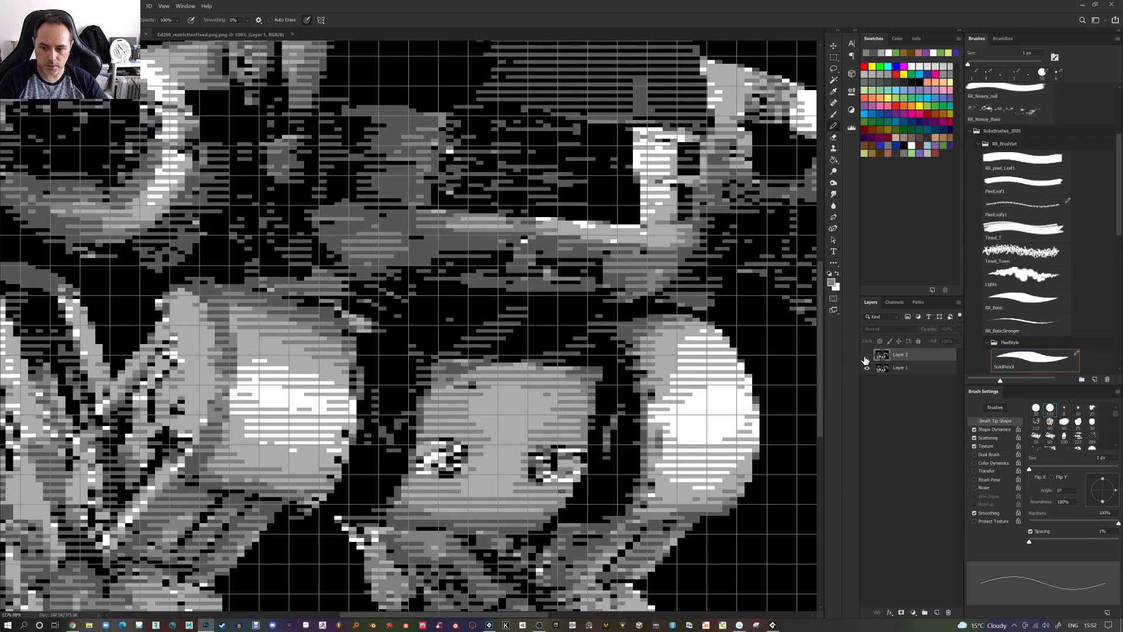
left_click(867, 355)
Pencil a few pixels along the right edge of the left leg's bright dome and view the whole image
scroll(326, 454, "up", 2)
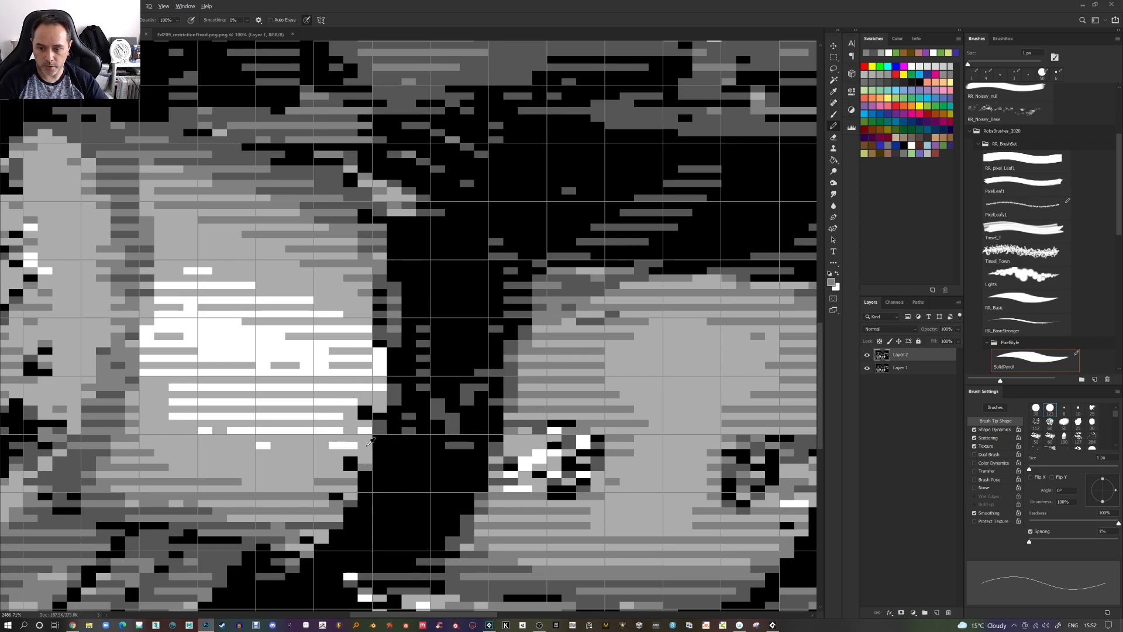
left_click(364, 409)
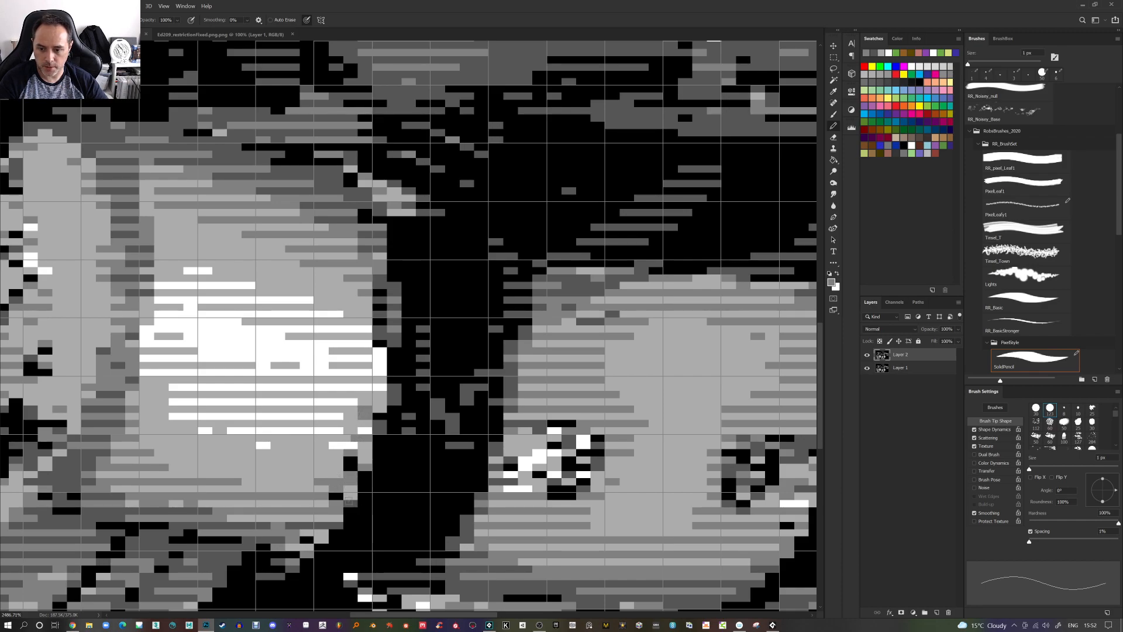
scroll(373, 398, "down", 1)
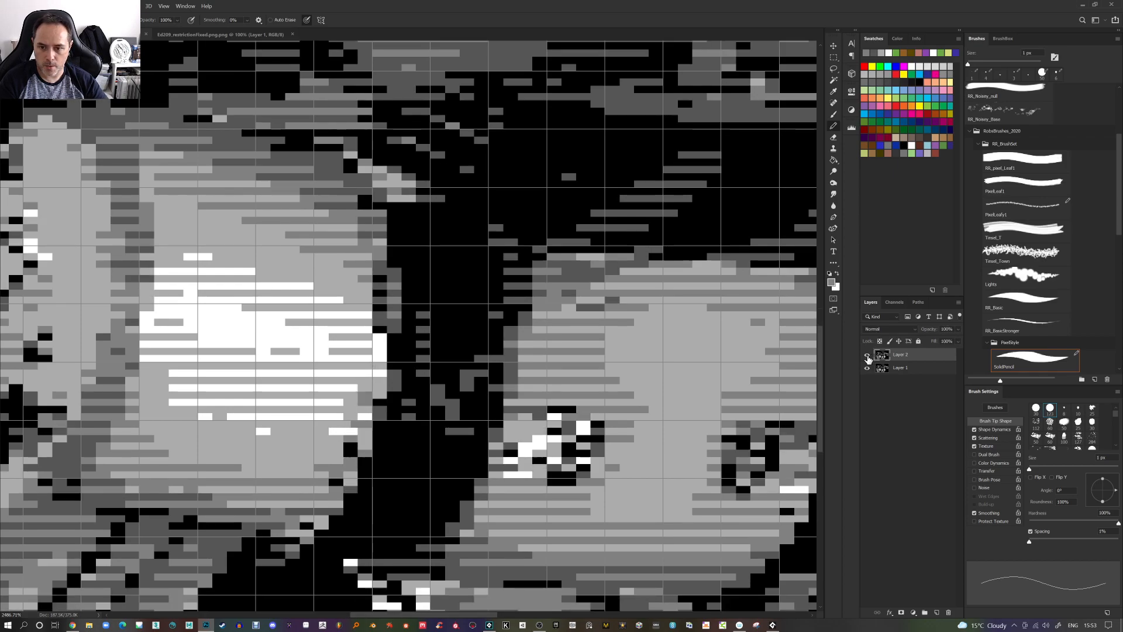
left_click(396, 311, "alt")
left_click(379, 329)
scroll(403, 359, "down", 6)
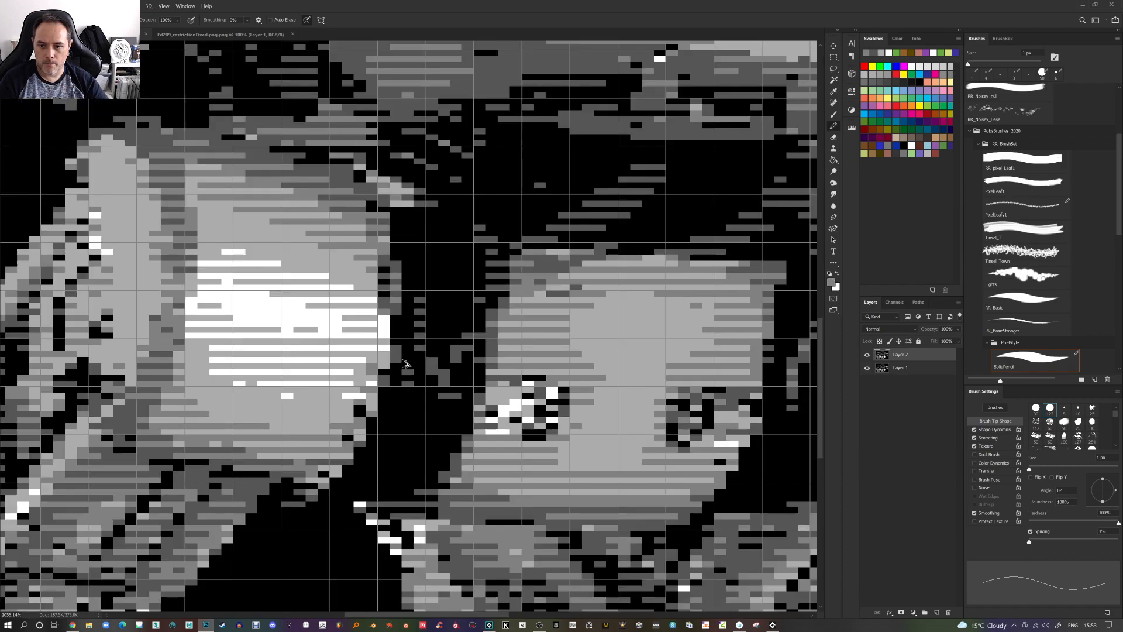
scroll(130, 440, "down", 2)
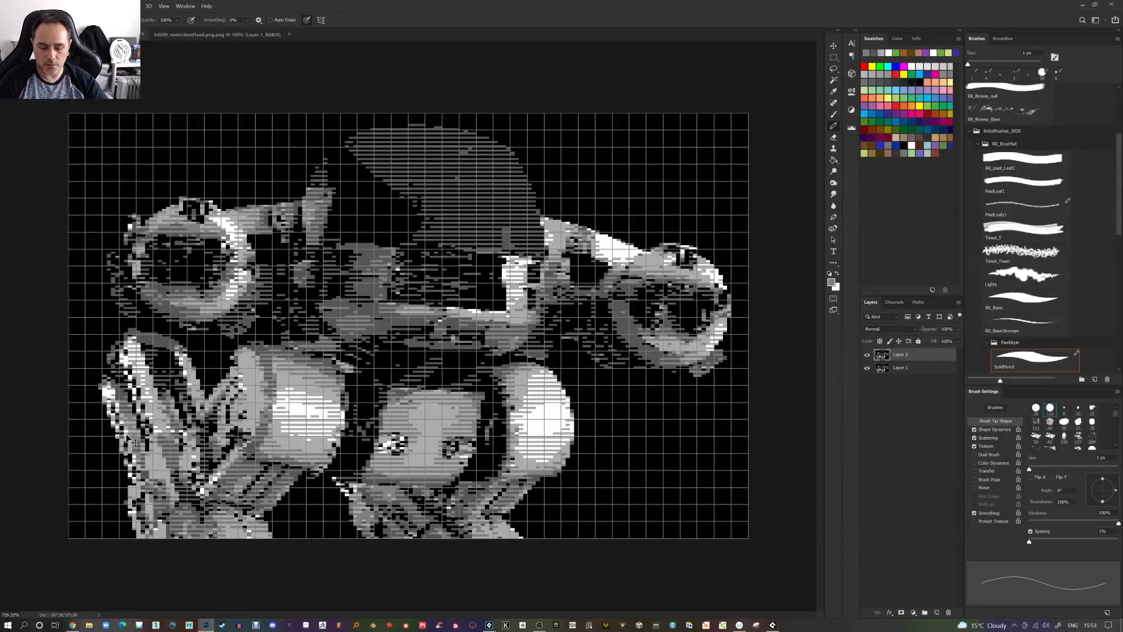
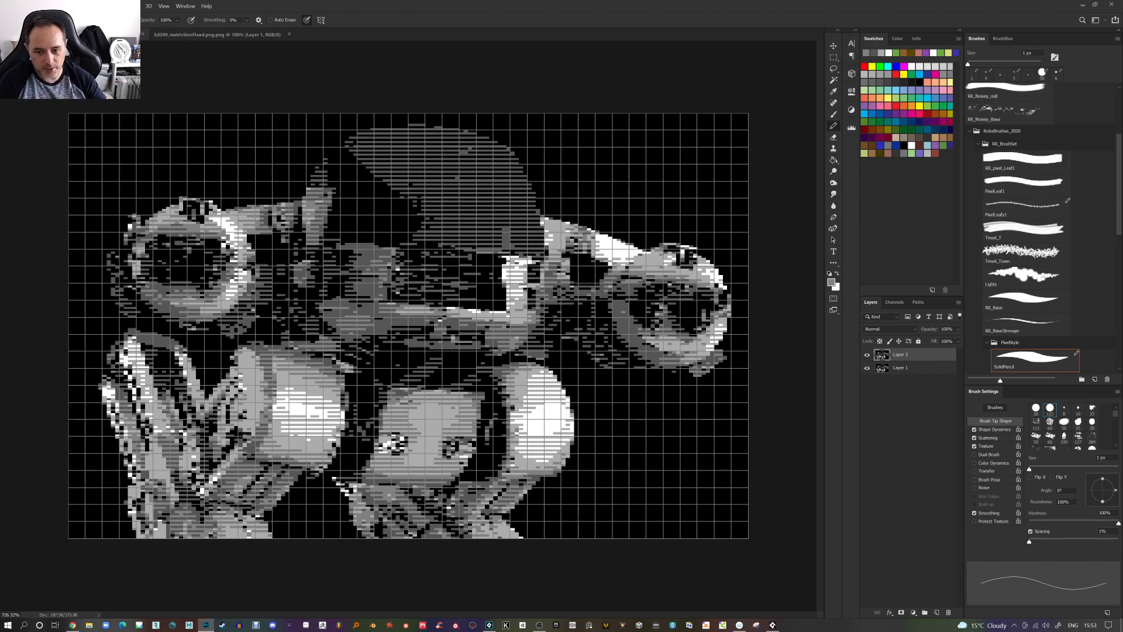
Toggle the top layer's visibility several times to compare the edit against the original
left_click(866, 355)
left_click(866, 355)
left_click(867, 356)
left_click(866, 355)
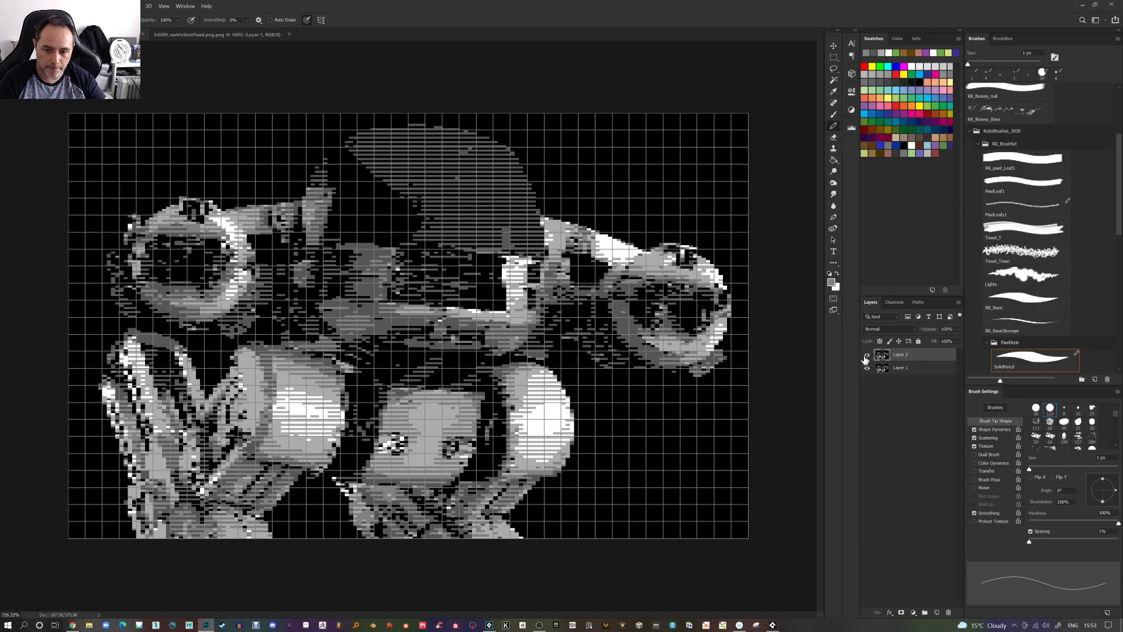
Pencil a few pixels along the left edge of the right leg's bright dome, toggling the top layer to compare
scroll(516, 445, "up", 6)
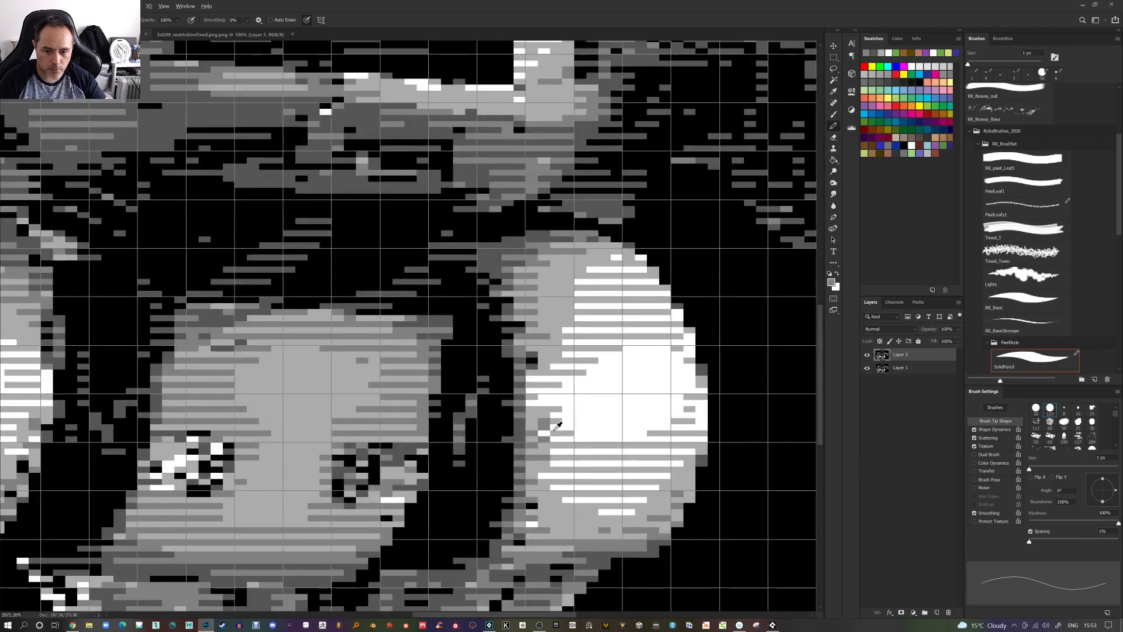
left_click(555, 432, "alt")
left_click(544, 434)
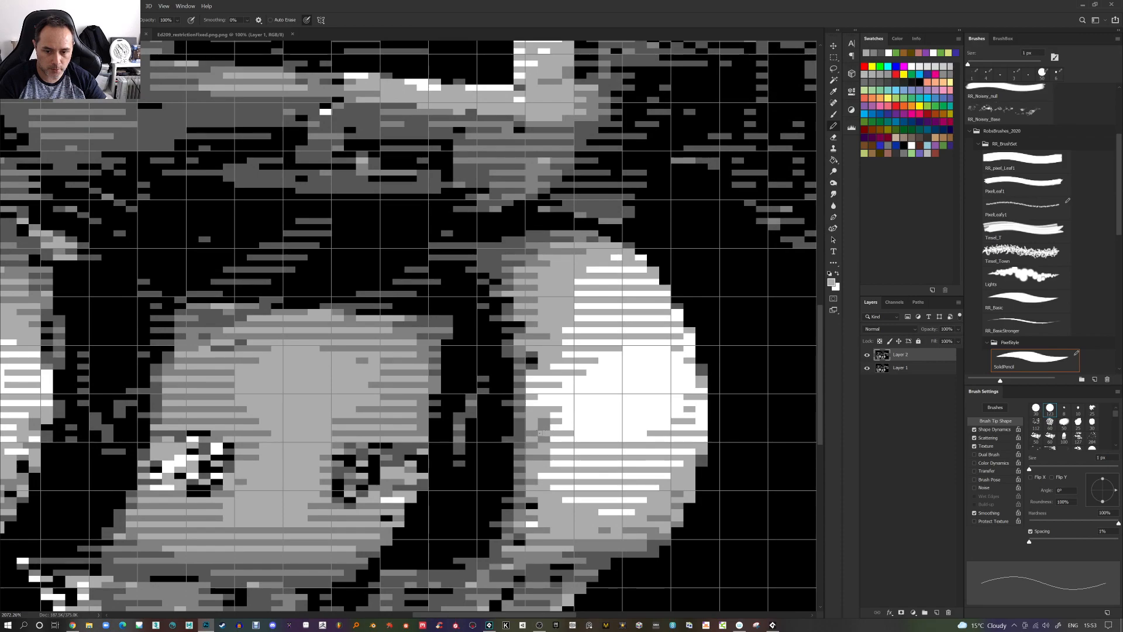
left_click(867, 355)
left_click(867, 355)
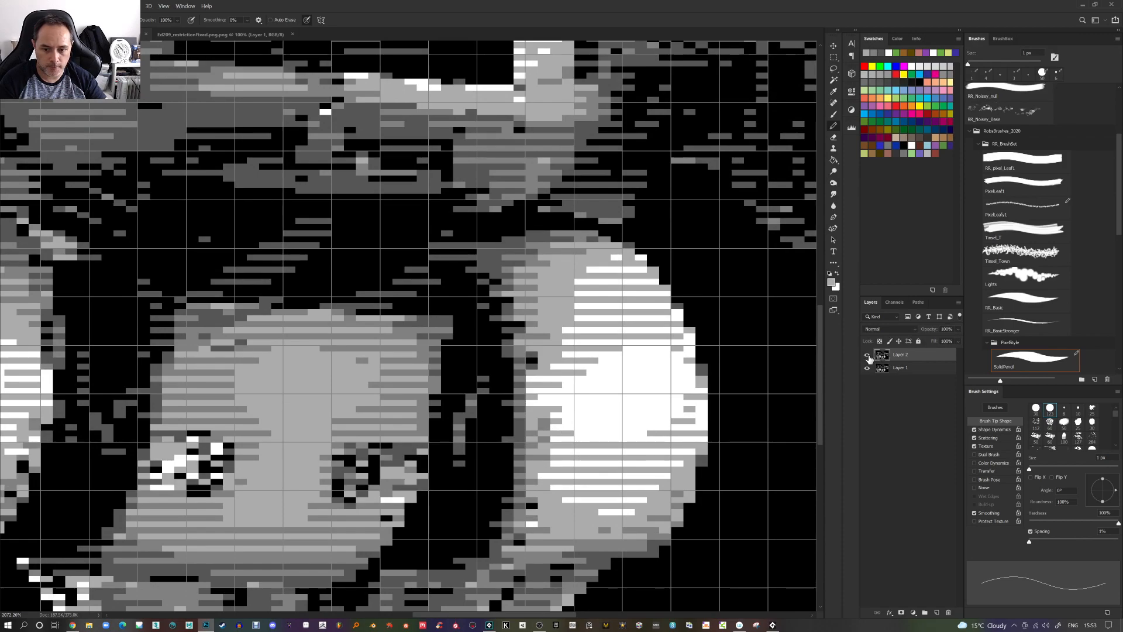
left_click(544, 432, "alt")
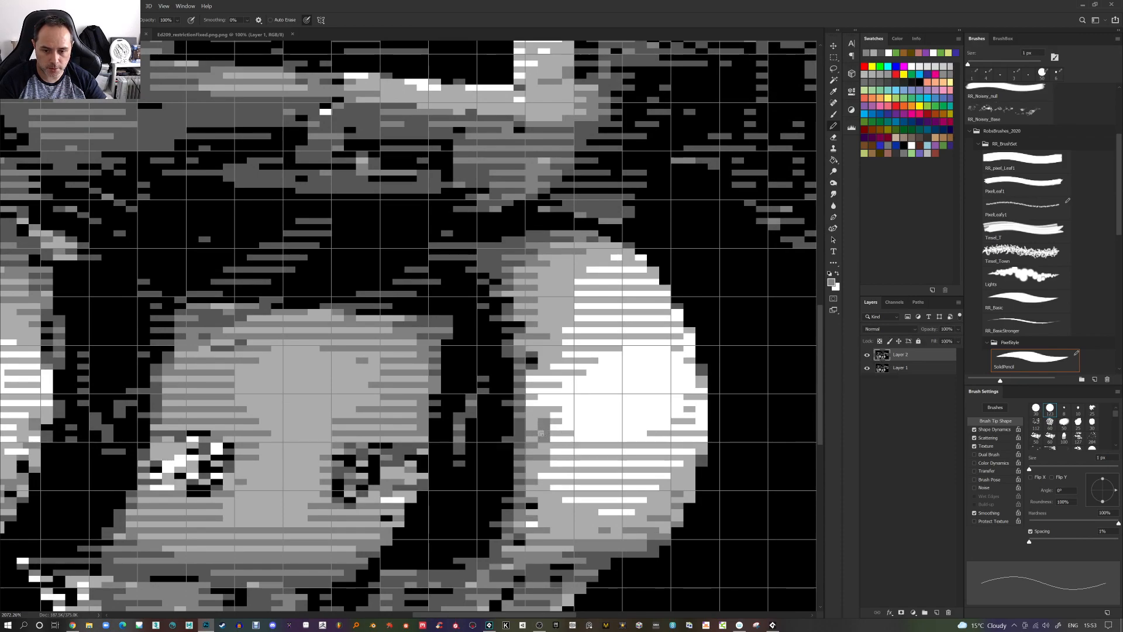
Toggle the top layer's visibility to compare the lower body at different zoom levels
scroll(547, 445, "down", 2)
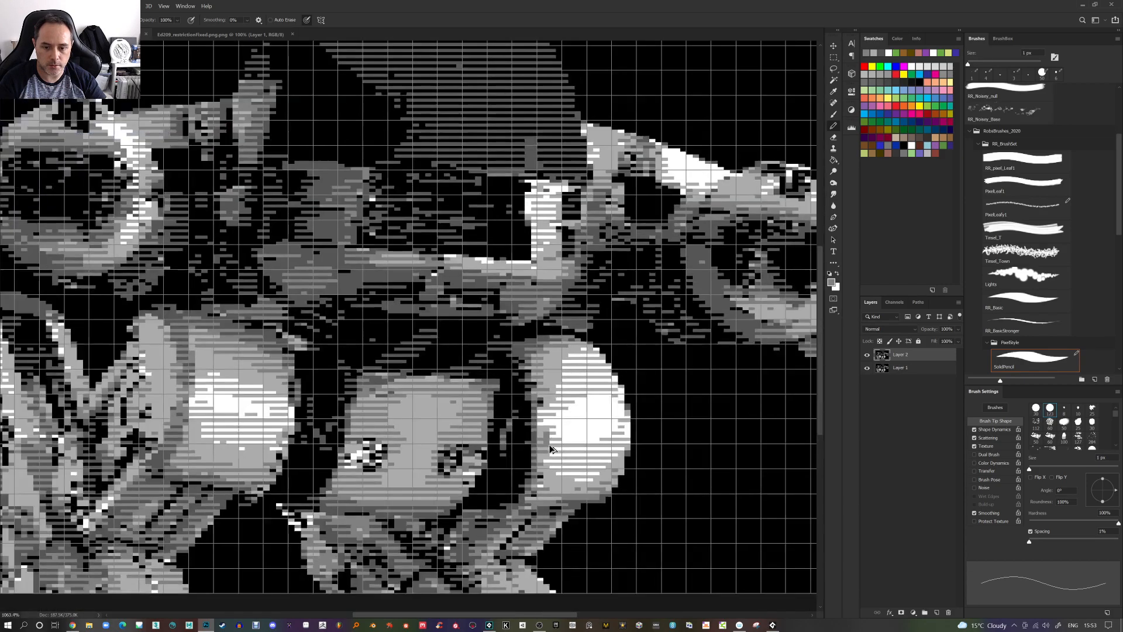
left_click(867, 355)
left_click(867, 357)
scroll(413, 476, "up", 3)
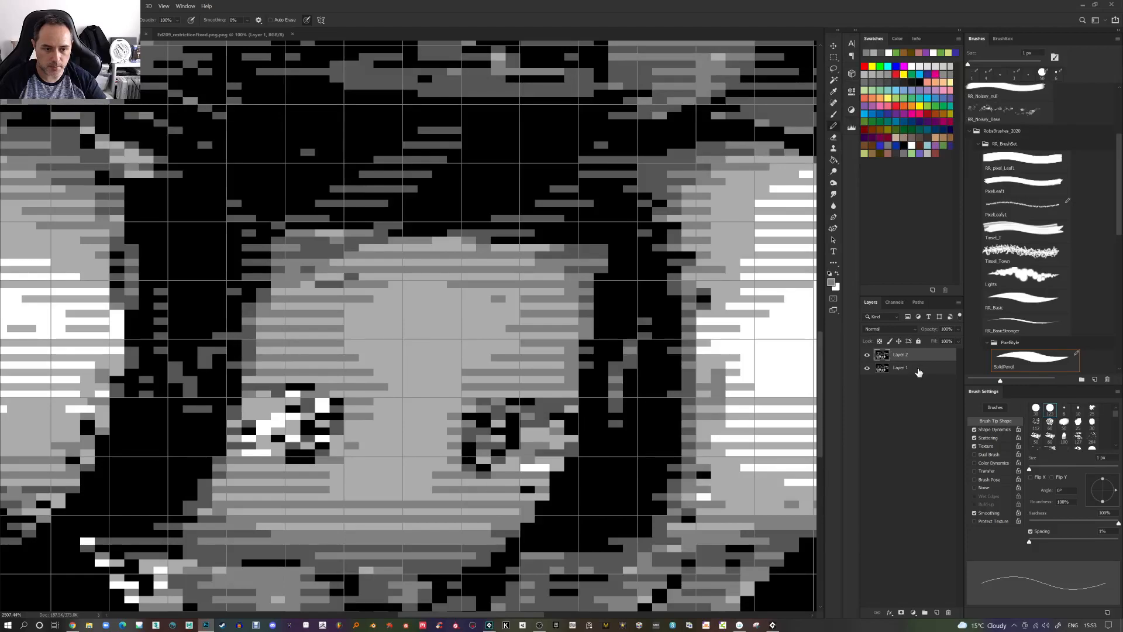
left_click(867, 355)
left_click(867, 355)
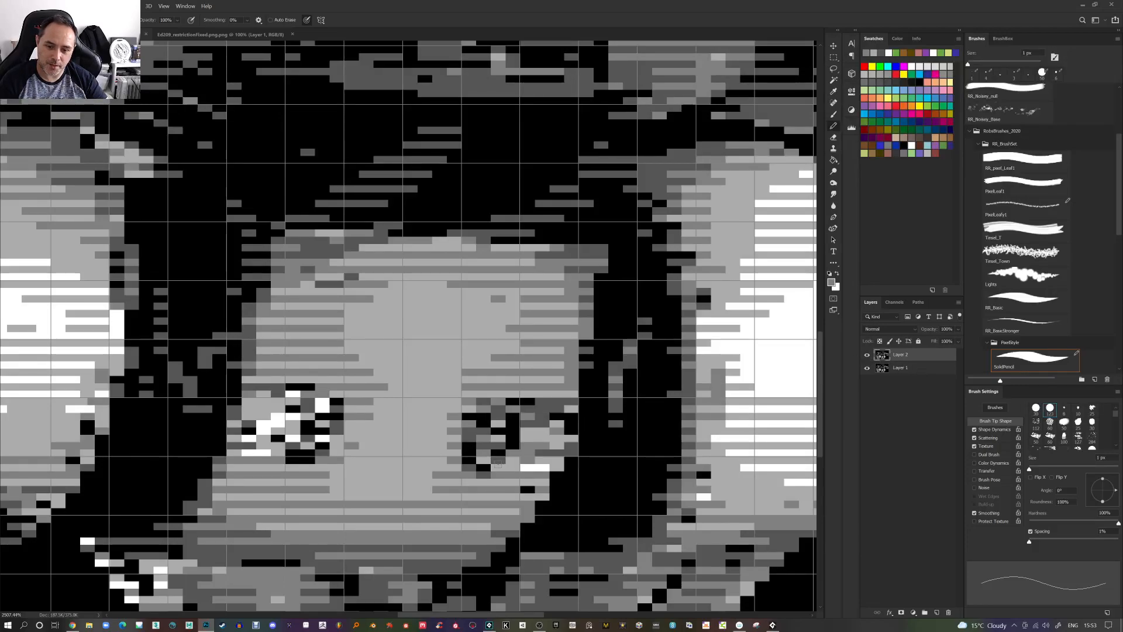
Pencil several pixels into the dark patch on the right of the central lower body, undoing one stray stroke
left_click(513, 455, "alt")
left_click(496, 452)
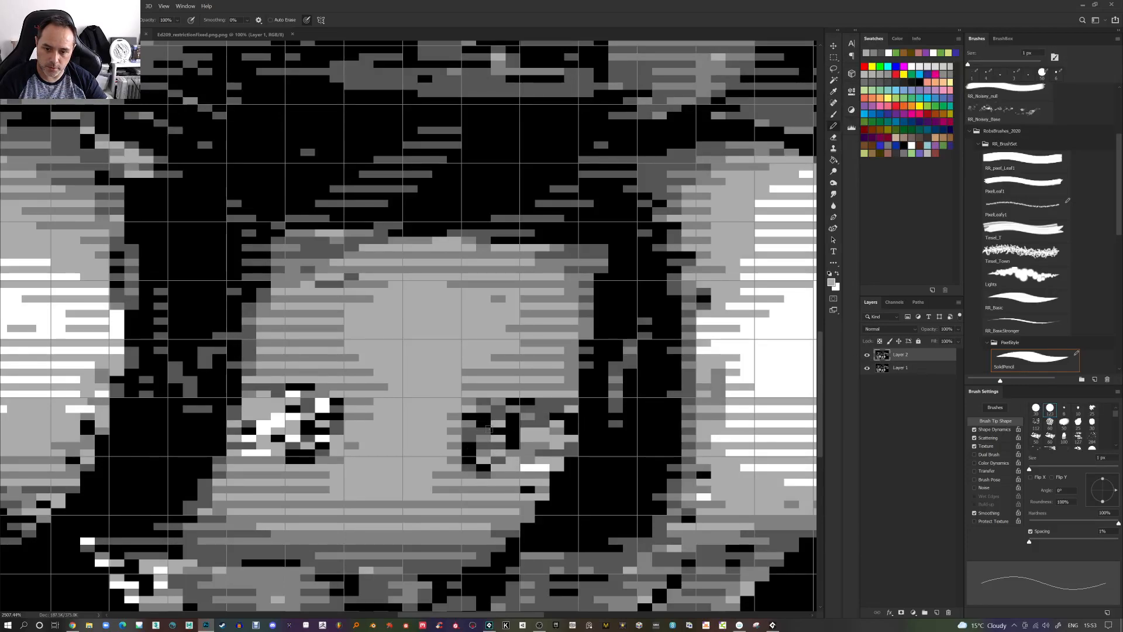
left_click(481, 416)
left_click(503, 412, "alt")
left_click(494, 418)
left_click(504, 412, "alt")
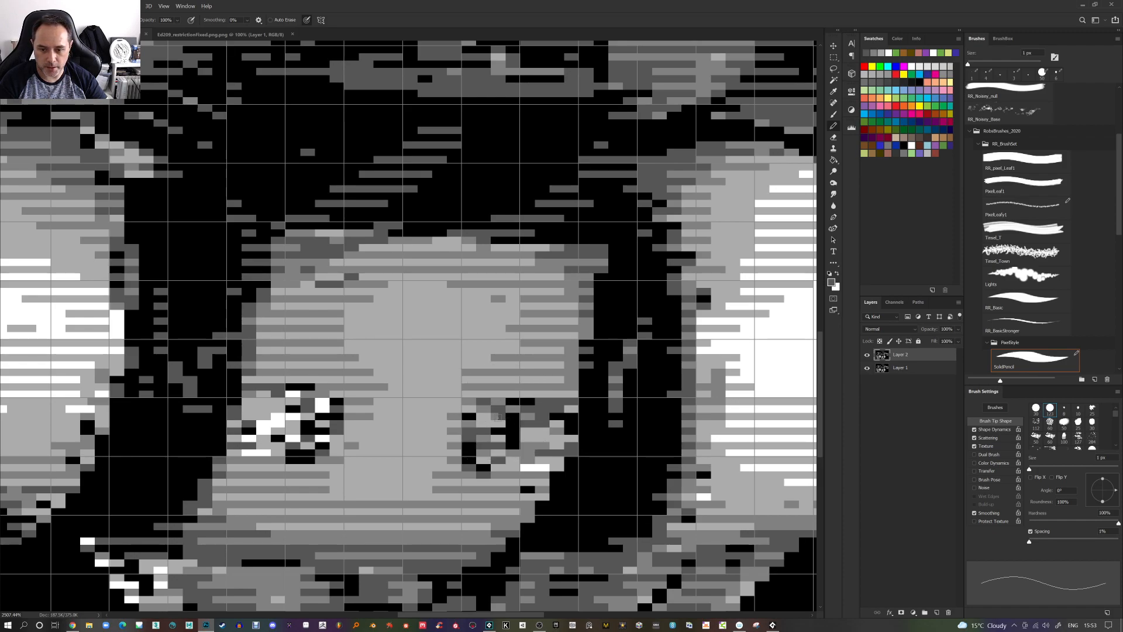
mouse_move(413, 276)
left_mouse_down()
mouse_move(410, 387)
mouse_move(441, 365)
mouse_move(462, 294)
mouse_move(437, 399)
mouse_move(418, 306)
mouse_move(438, 331)
left_mouse_up()
key("ctrl+z")
scroll(436, 381, "down", 5)
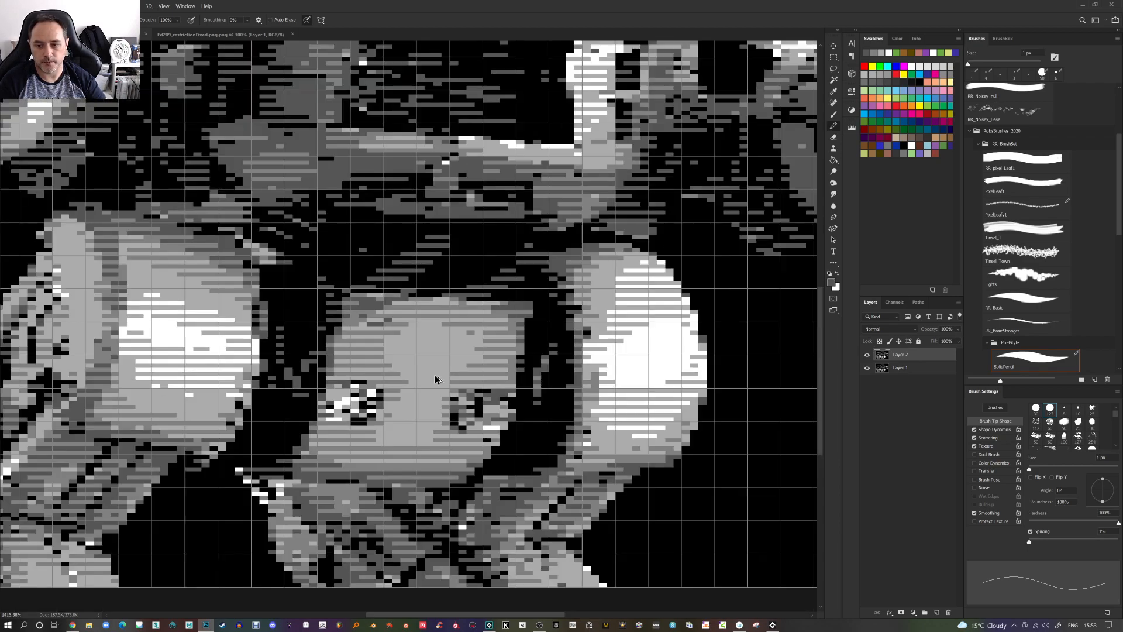
scroll(436, 381, "down", 3)
scroll(220, 234, "up", 2)
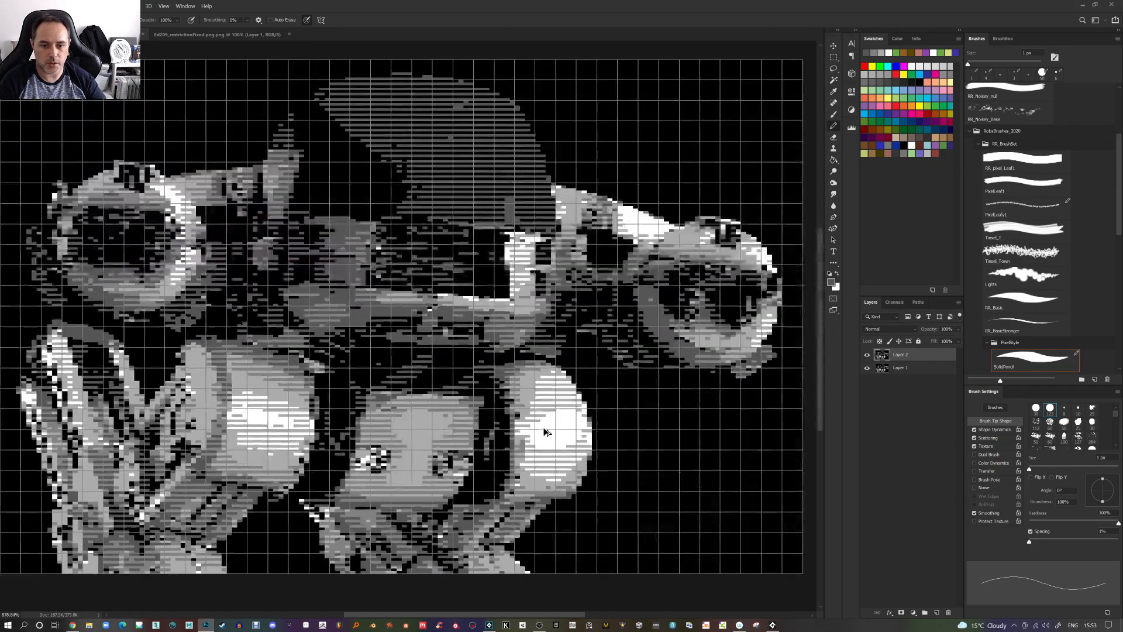
scroll(220, 234, "down", 1)
Create a new 320 x 200 pixel document with the Anamorphic 2:1 pixel aspect ratio
left_click(56, 6)
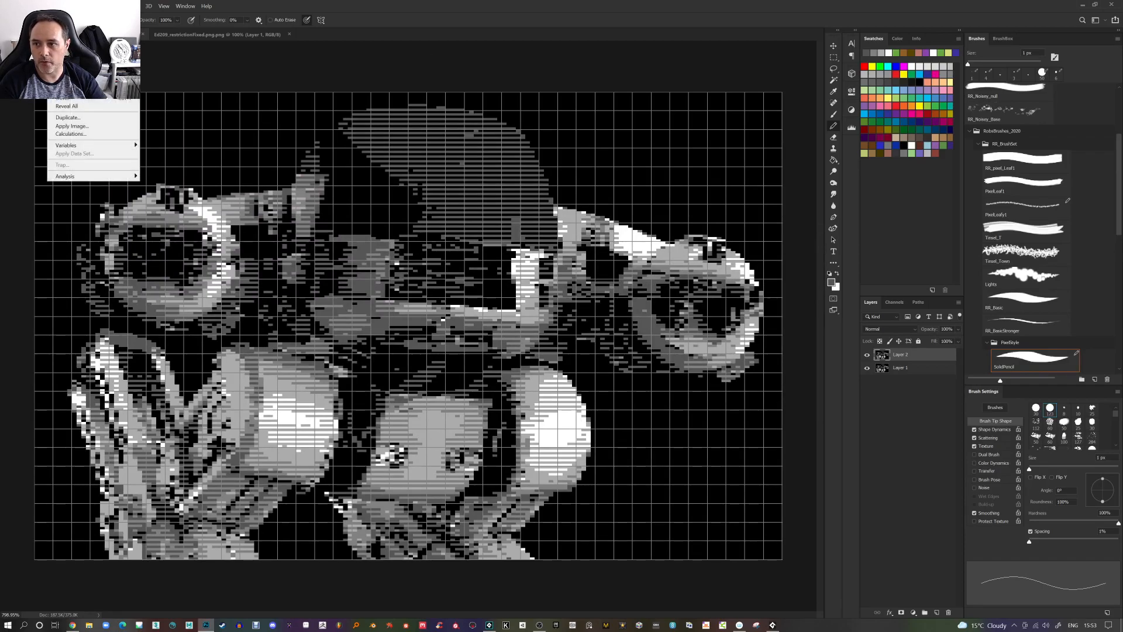
mouse_move(76, 15)
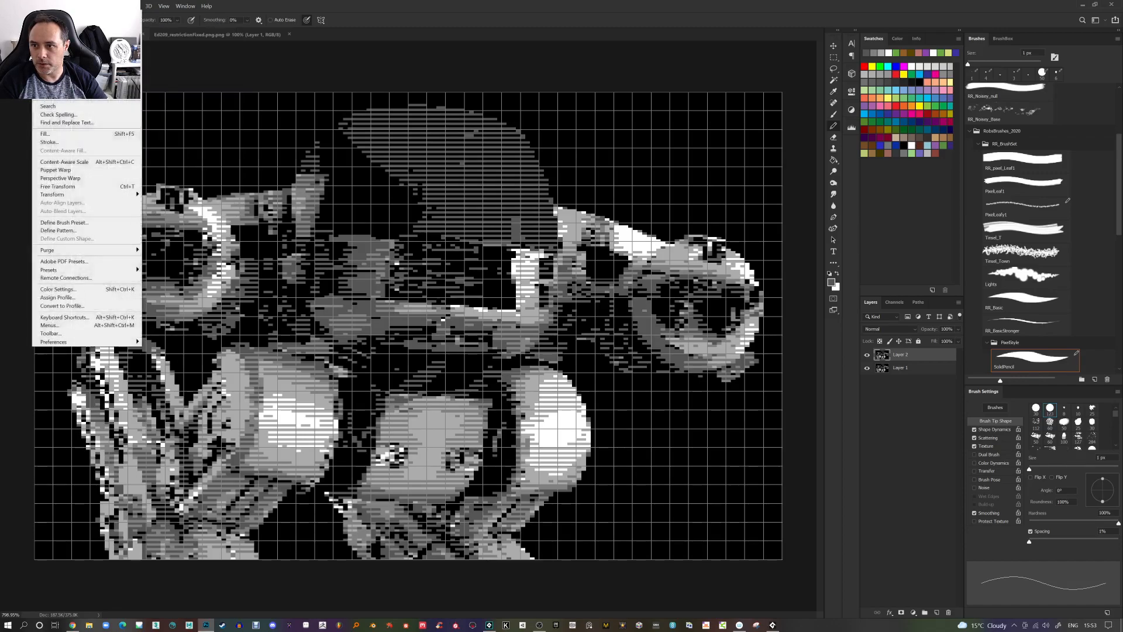
mouse_move(23, 5)
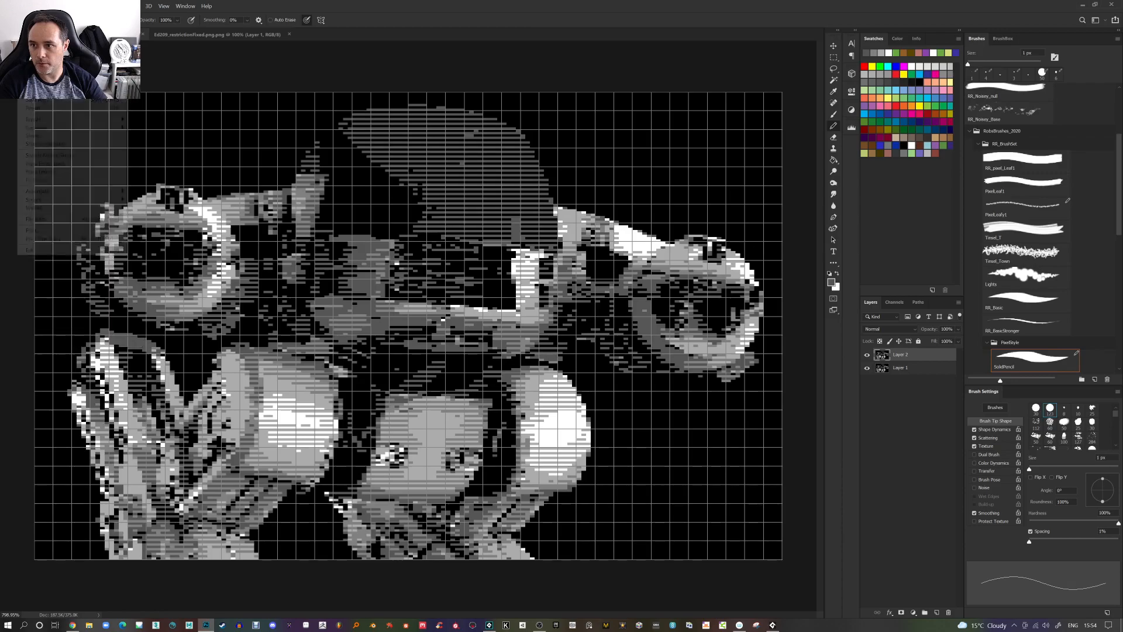
left_click(33, 15)
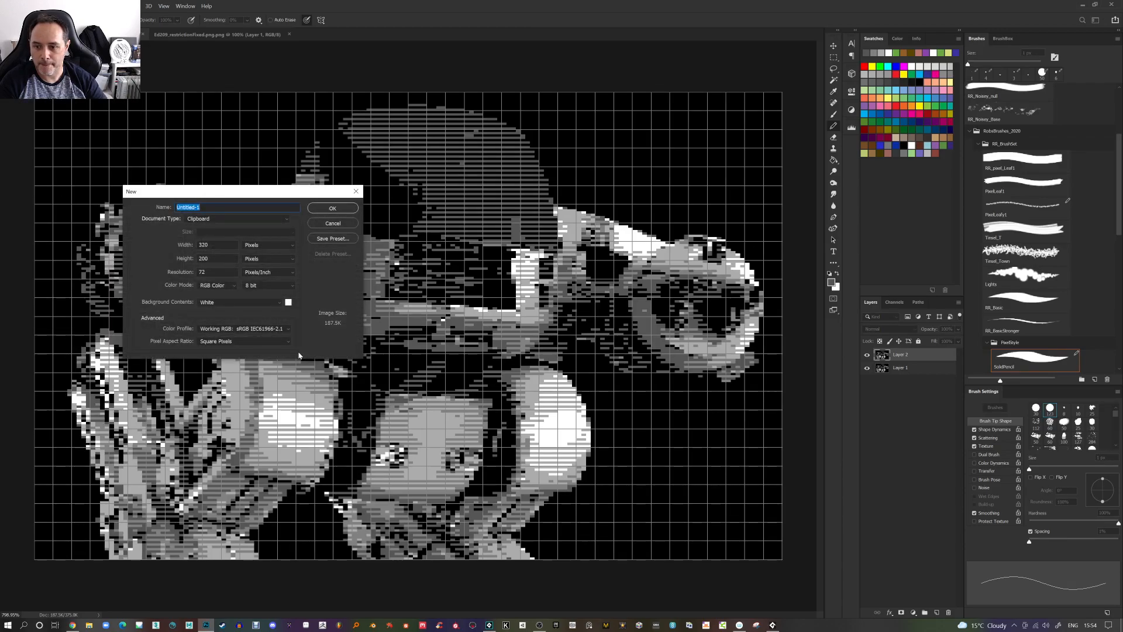
left_click(272, 343)
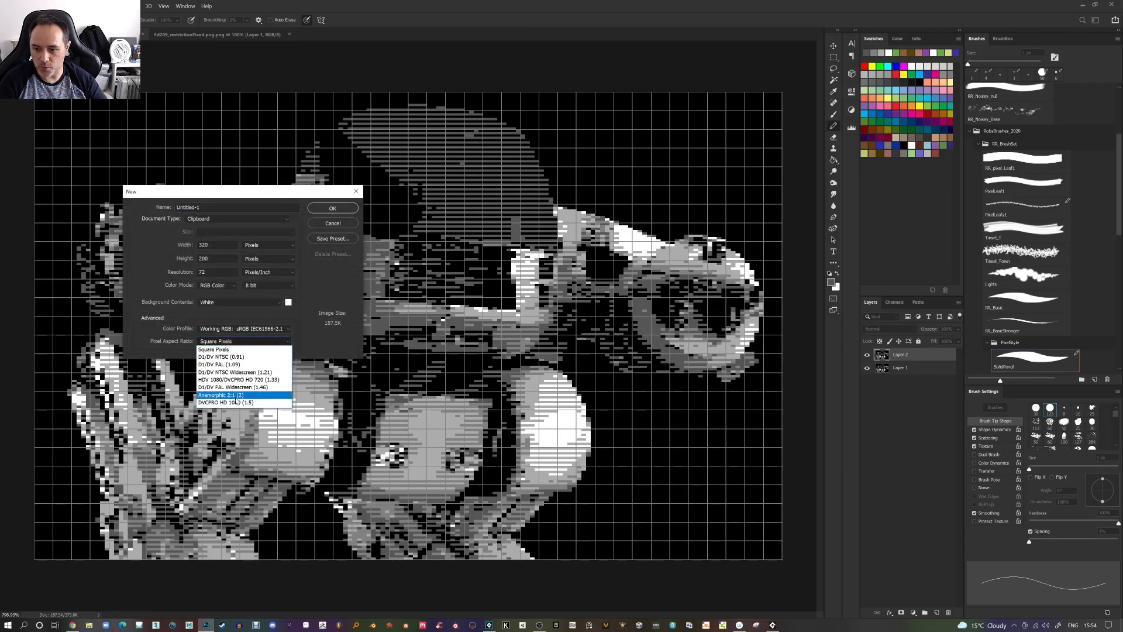
left_click(229, 397)
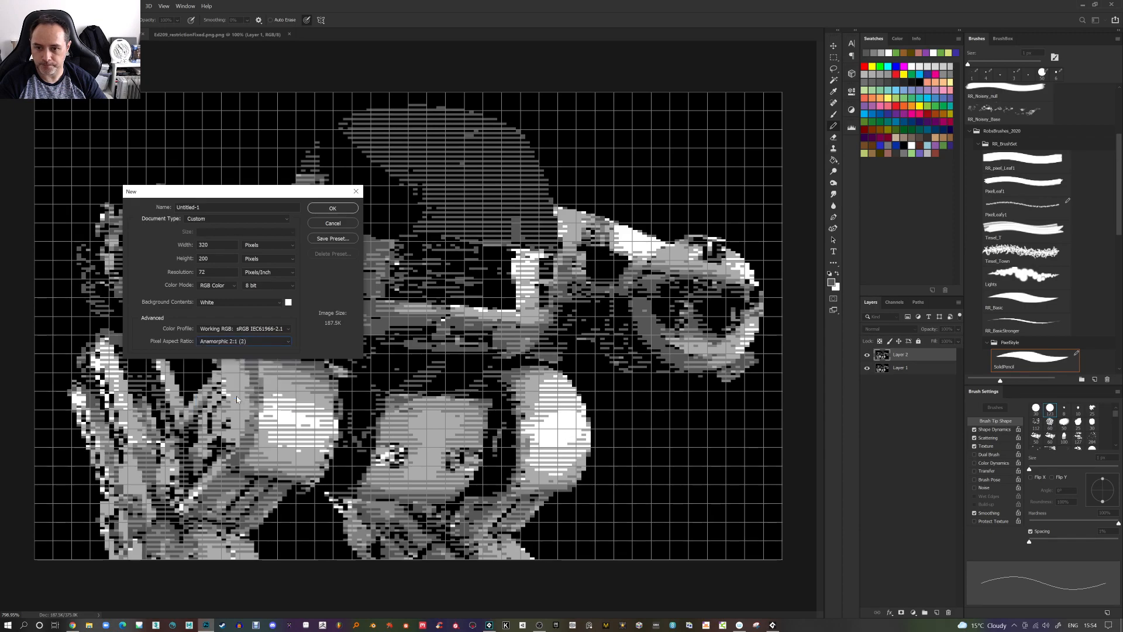
left_click(332, 209)
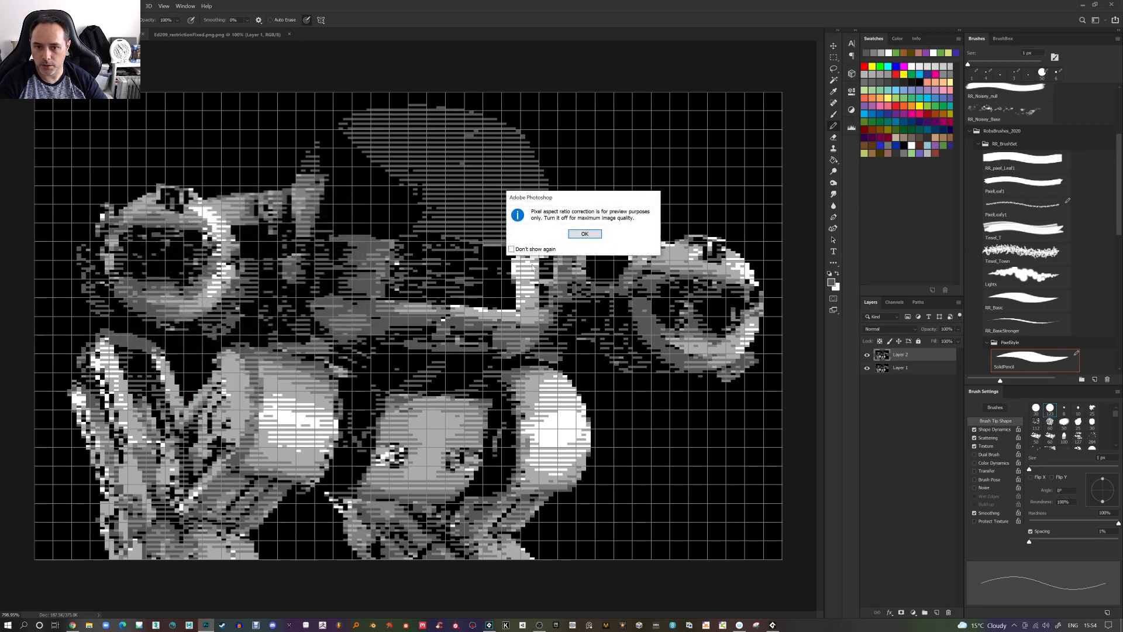
left_click(601, 236)
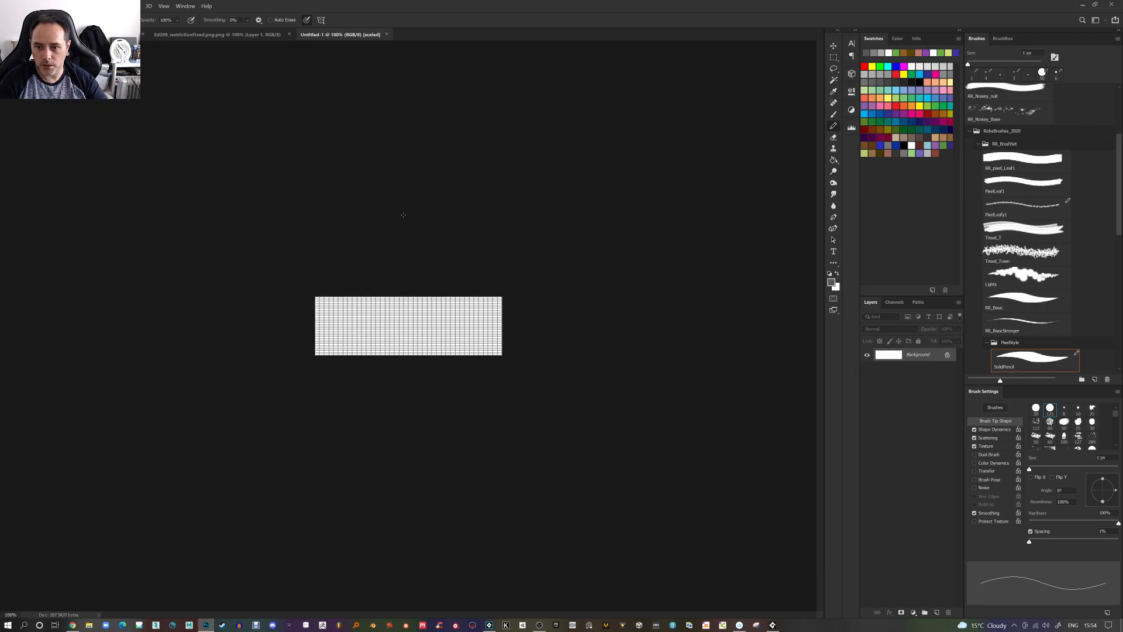
Pencil a test squiggle in the middle of the new document
scroll(394, 338, "up", 5)
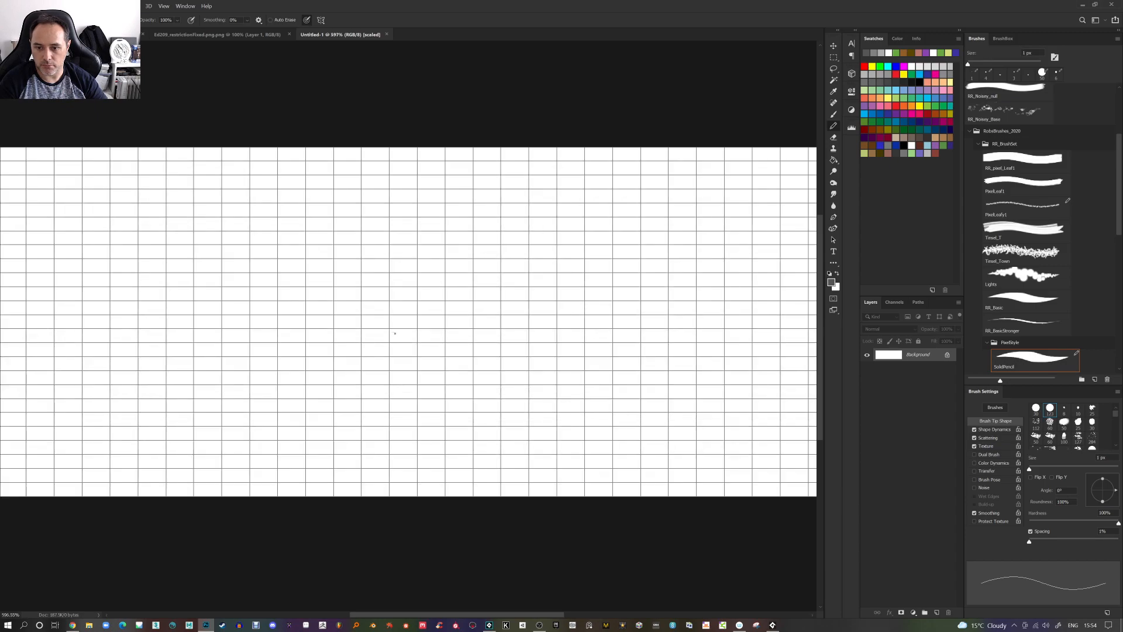
mouse_move(394, 350)
left_mouse_down()
mouse_move(407, 322)
mouse_move(416, 350)
mouse_move(436, 355)
mouse_move(441, 322)
mouse_move(475, 379)
left_mouse_up()
Resize the new image's width to 50 percent using Nearest Neighbor resampling
scroll(448, 334, "up", 2)
left_click(55, 6)
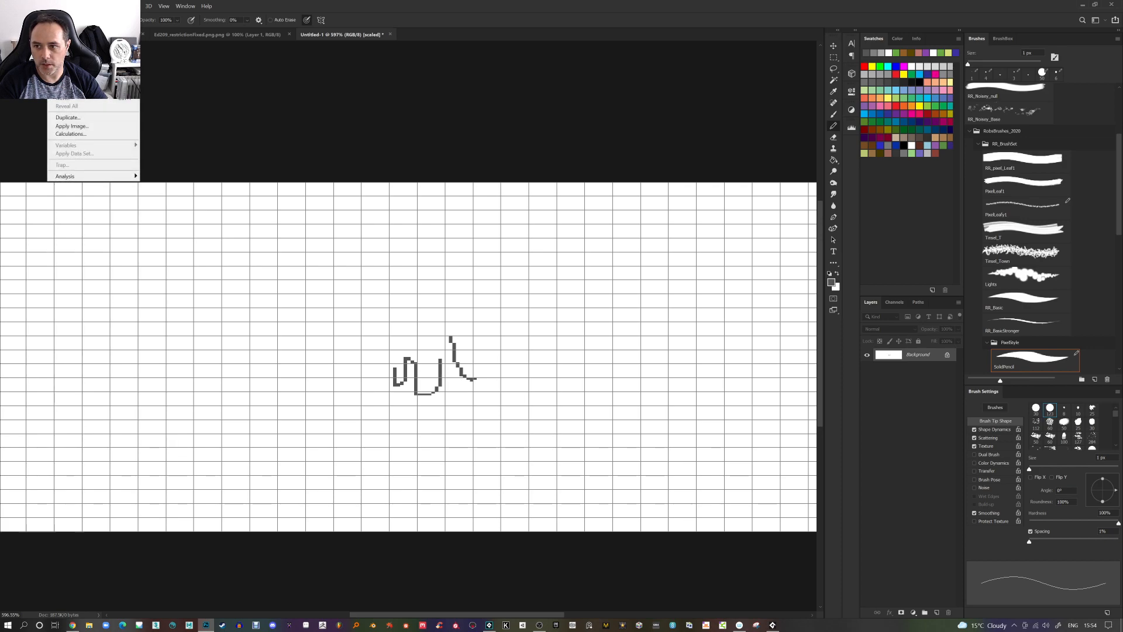
left_click(70, 65)
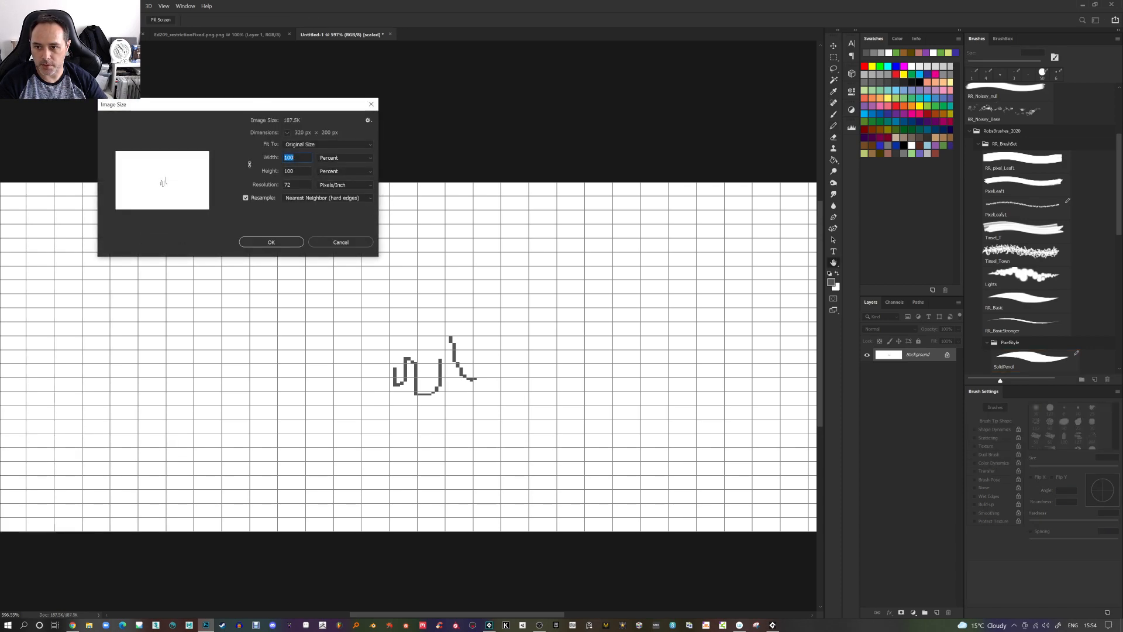
type("50")
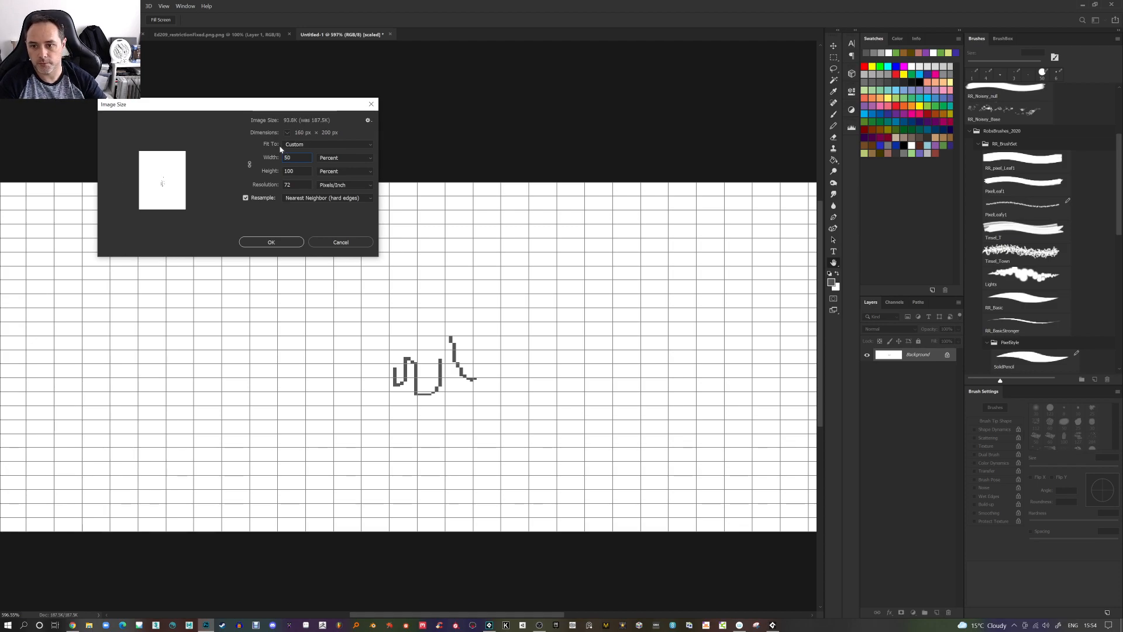
left_click(284, 243)
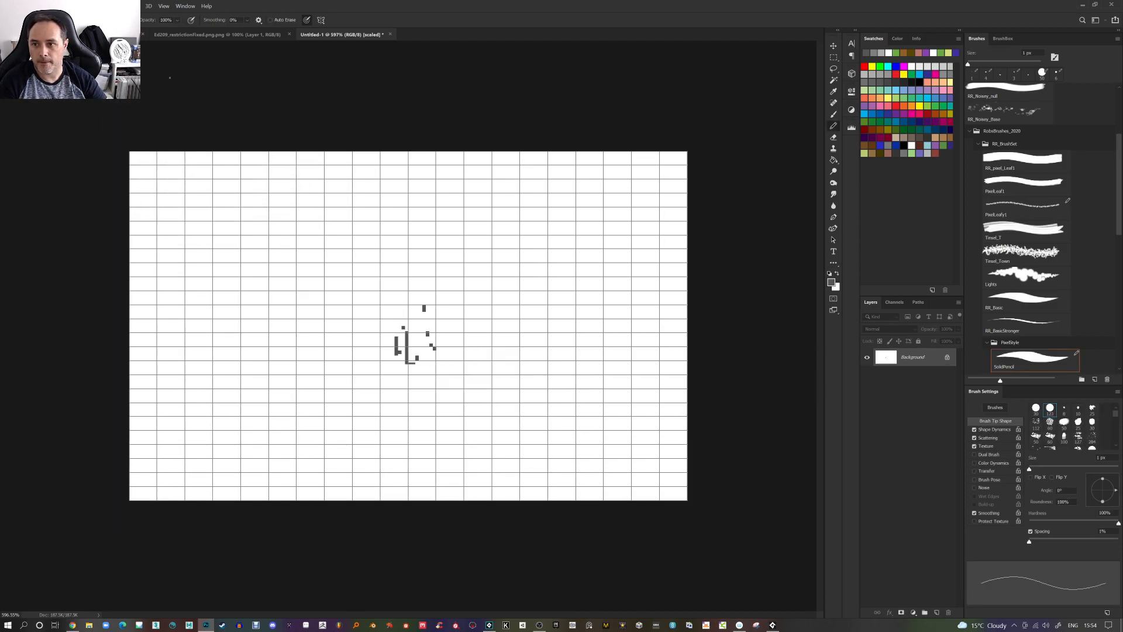
Paste the robot image into the new anamorphic document as a layer, undoing the duplicate paste
key("ctrl+Tab")
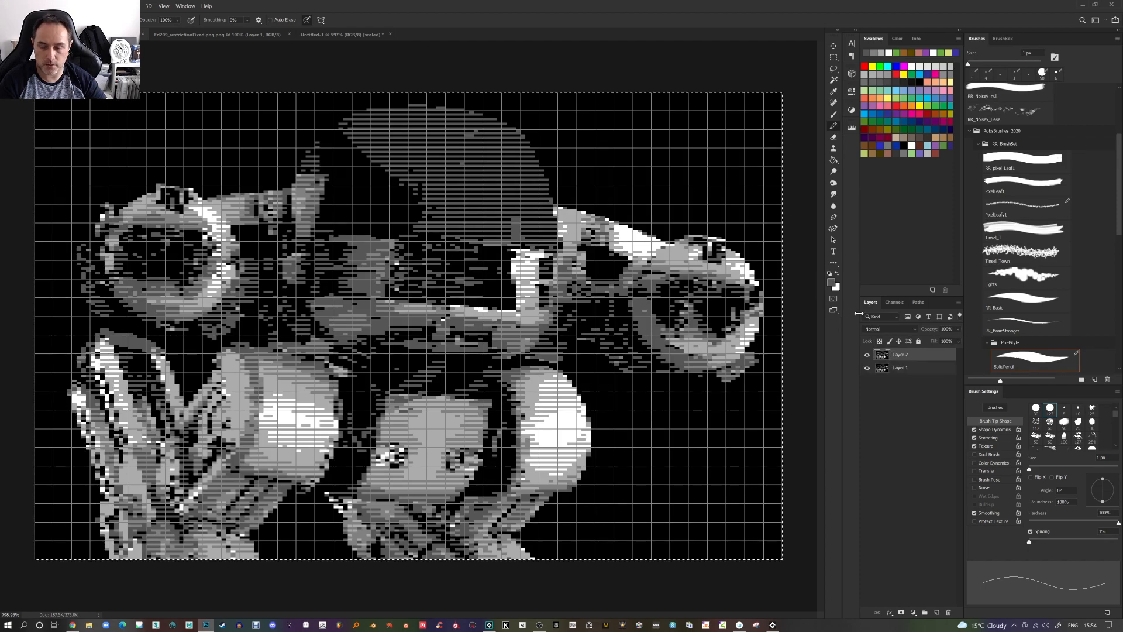
left_click(337, 35)
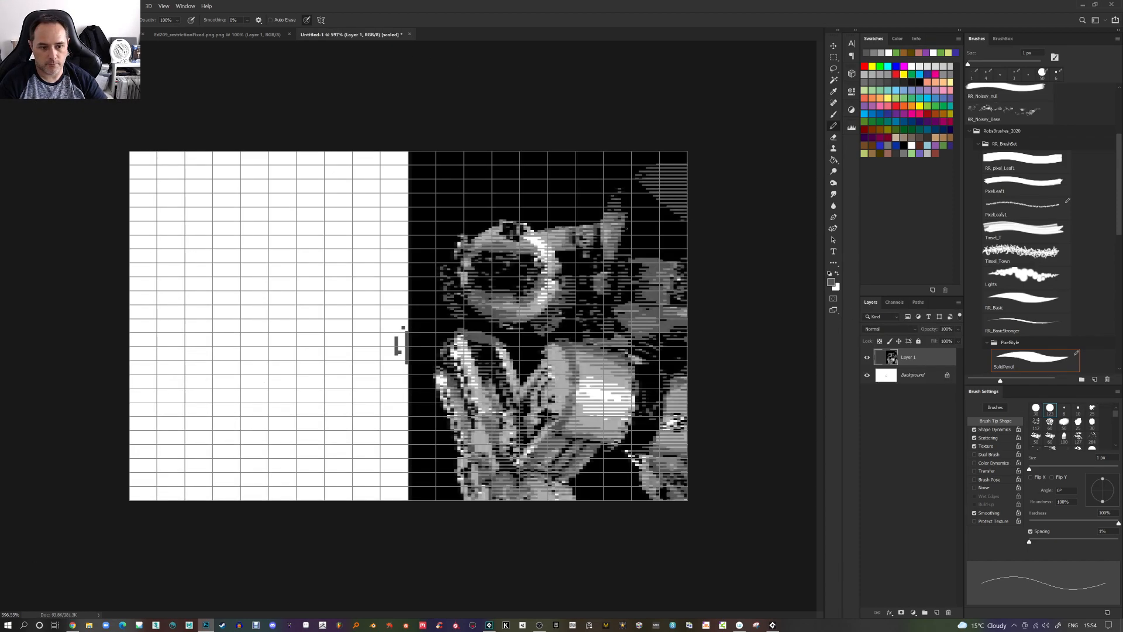
left_click_drag(398, 345, 396, 344)
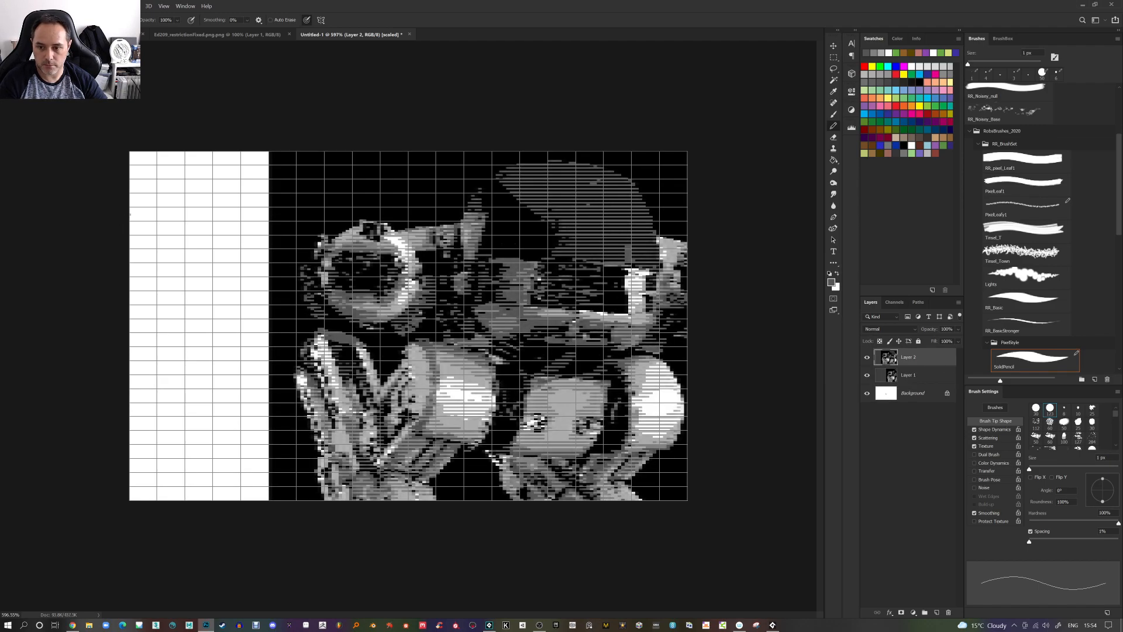
key("ctrl+v")
key("ctrl+z")
key("ctrl+z")
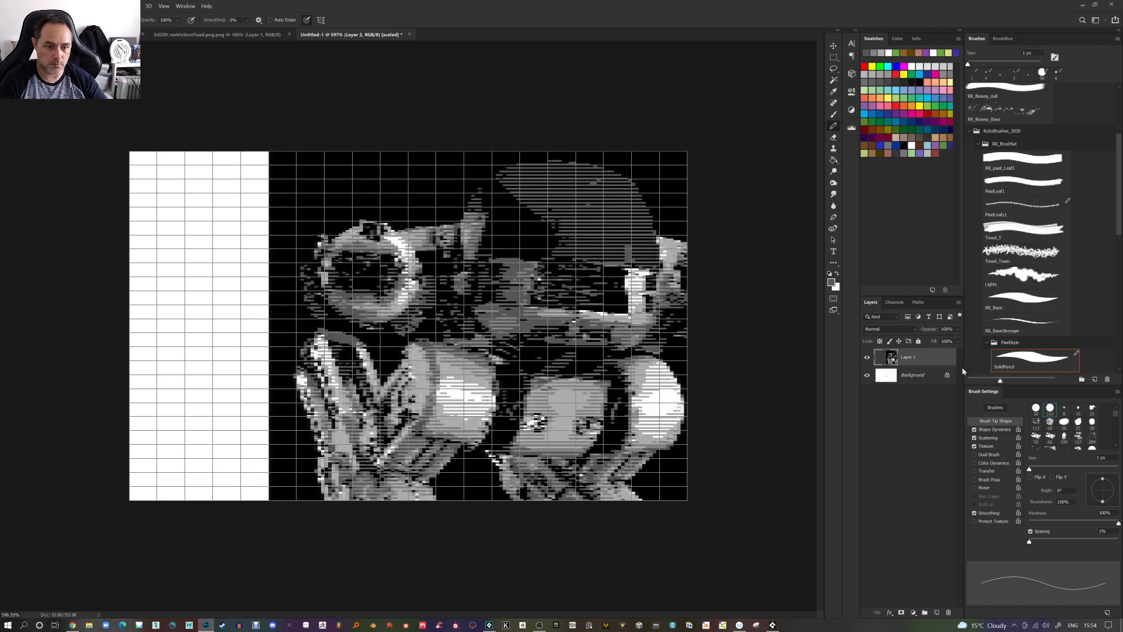
Move the pasted robot layer left so it fills the canvas
left_click(833, 47)
left_click_drag(525, 244, 247, 243)
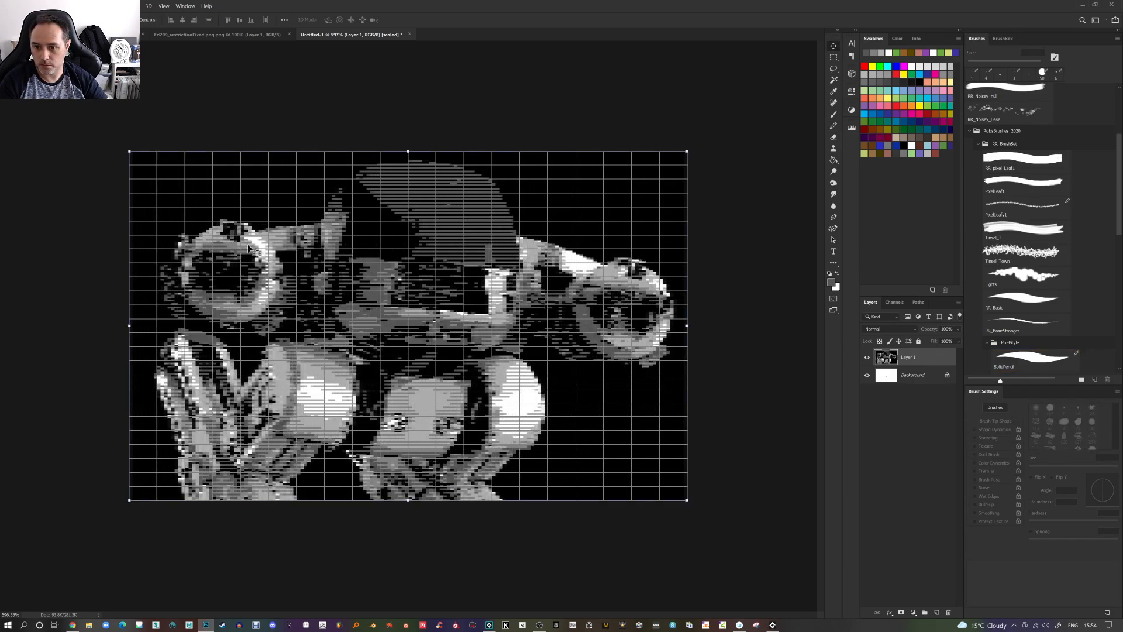
Zoom in and out to inspect the robot with double-width pixels
scroll(451, 399, "up", 2)
scroll(452, 402, "up", 1)
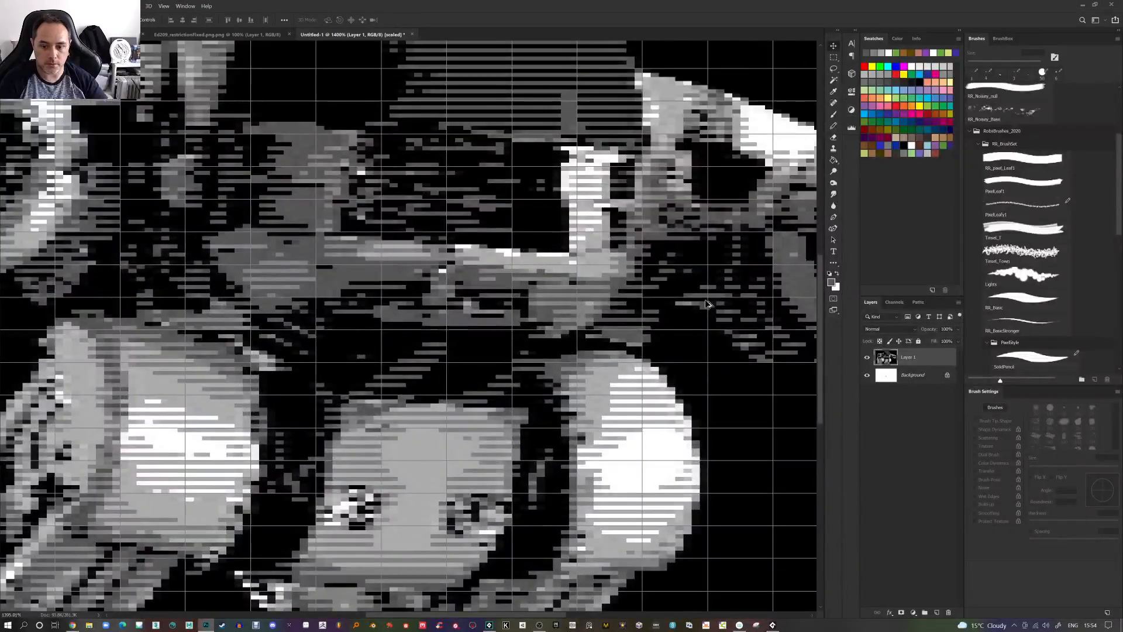
scroll(480, 445, "up", 1)
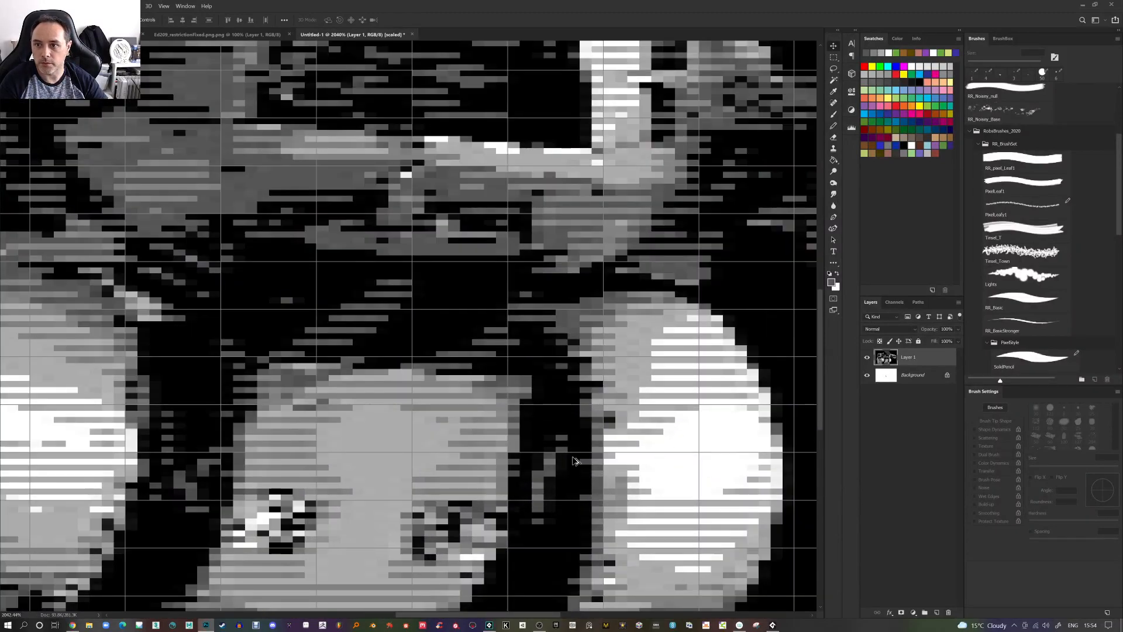
scroll(572, 459, "down", 3)
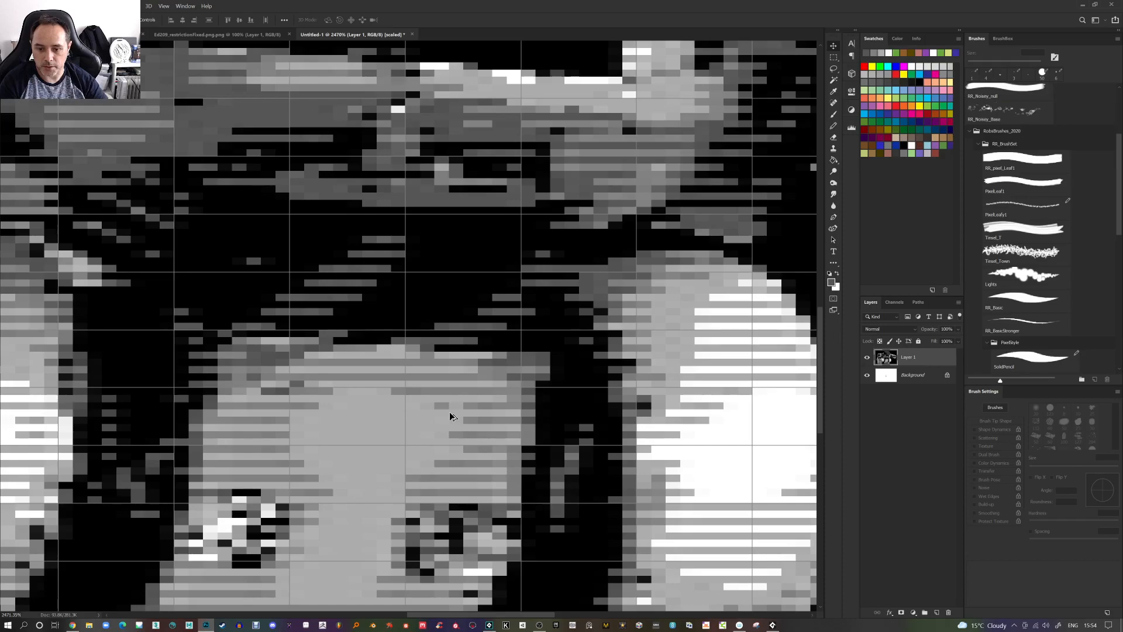
scroll(450, 414, "down", 3)
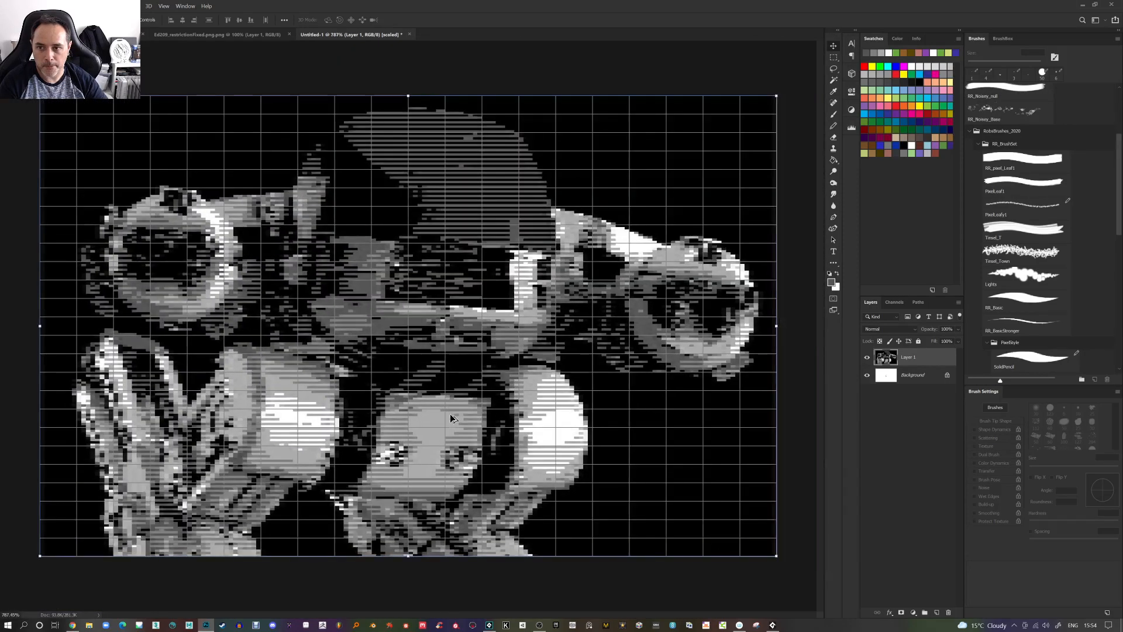
scroll(550, 346, "up", 4)
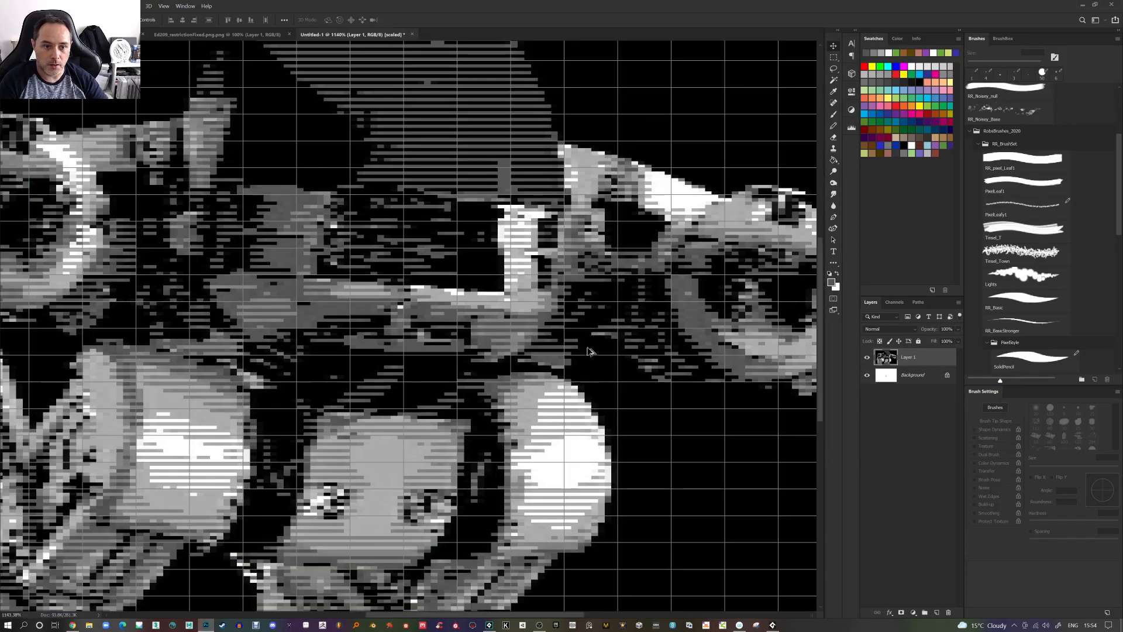
Close the anamorphic preview document without saving it
key("b")
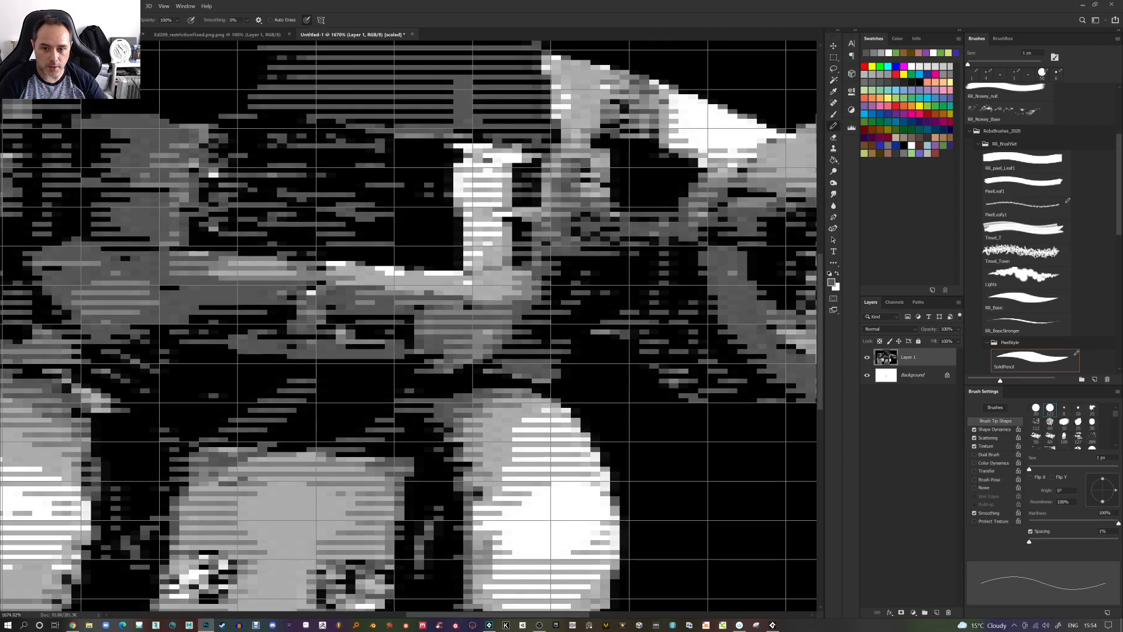
left_click(523, 275, "alt")
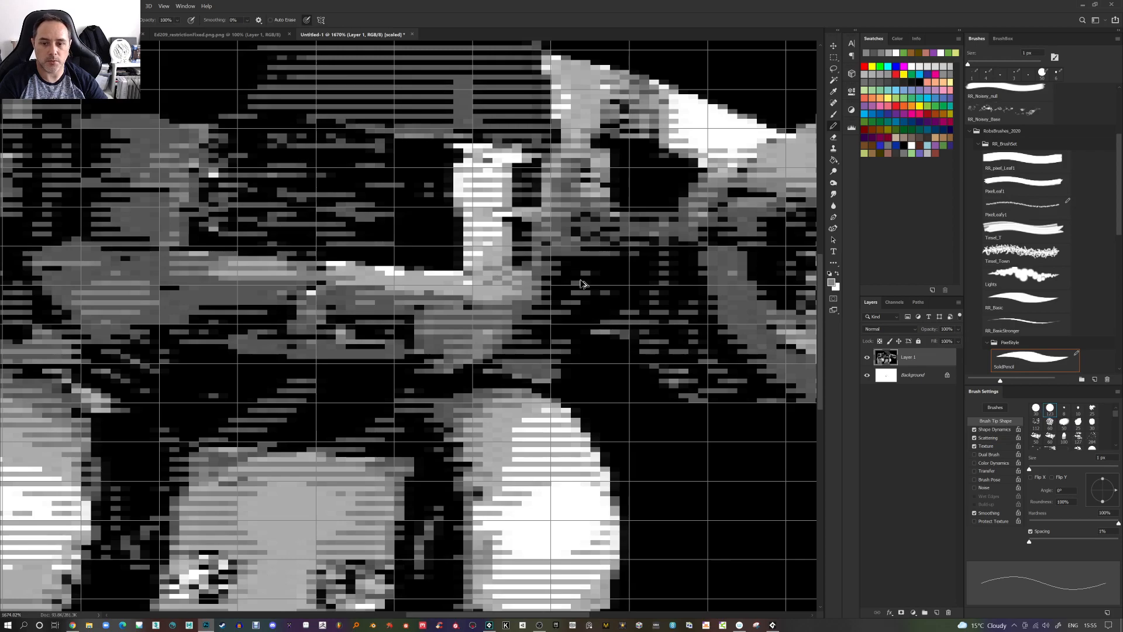
scroll(584, 282, "down", 4)
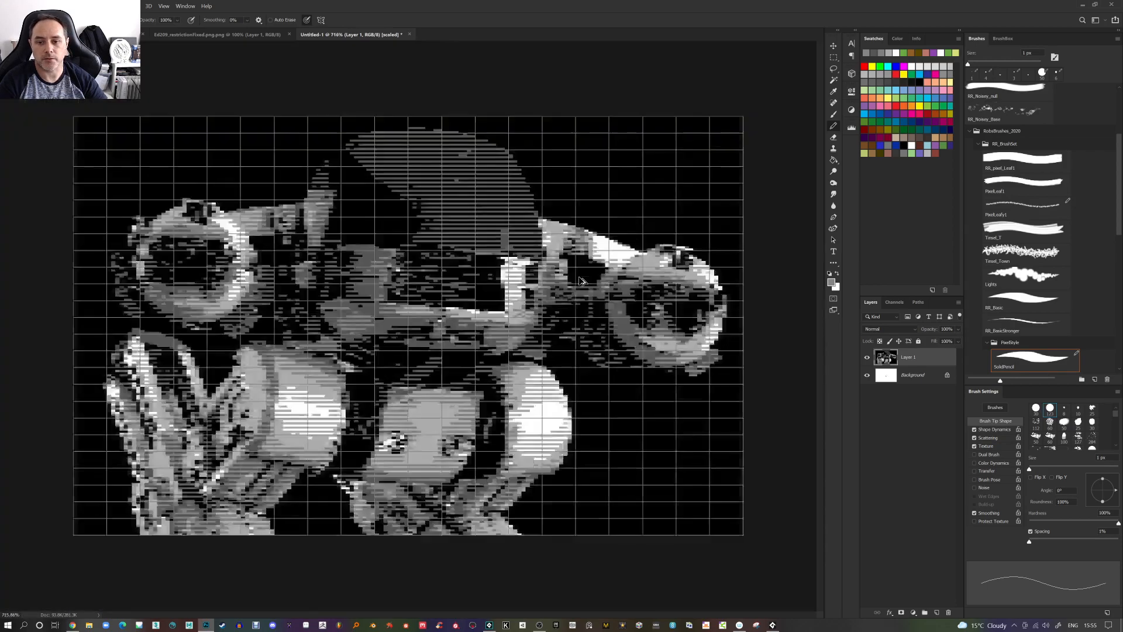
left_click(410, 35)
left_click(587, 234)
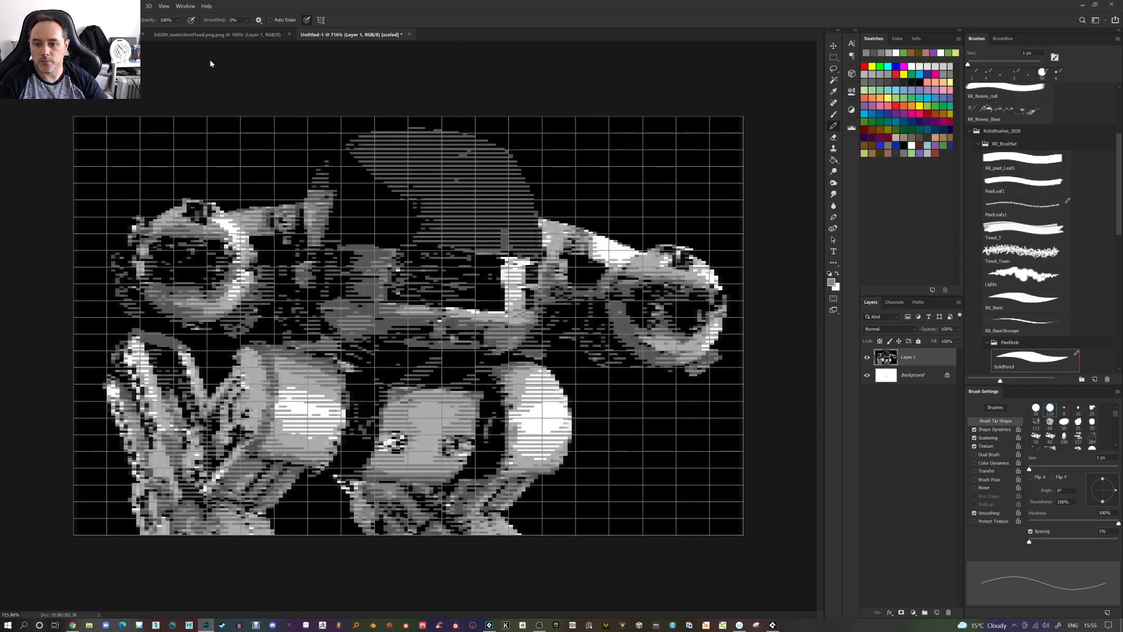
Paste the touched-up robot as a new layer over the original image and toggle that layer's visibility to compare
key("ctrl+v")
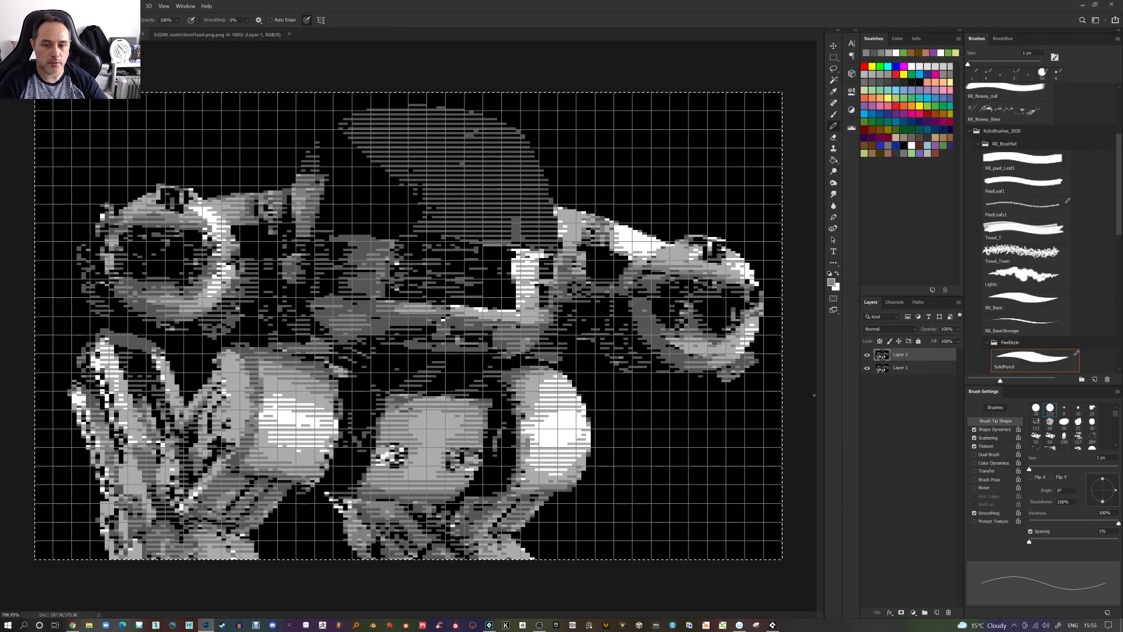
left_click(867, 355)
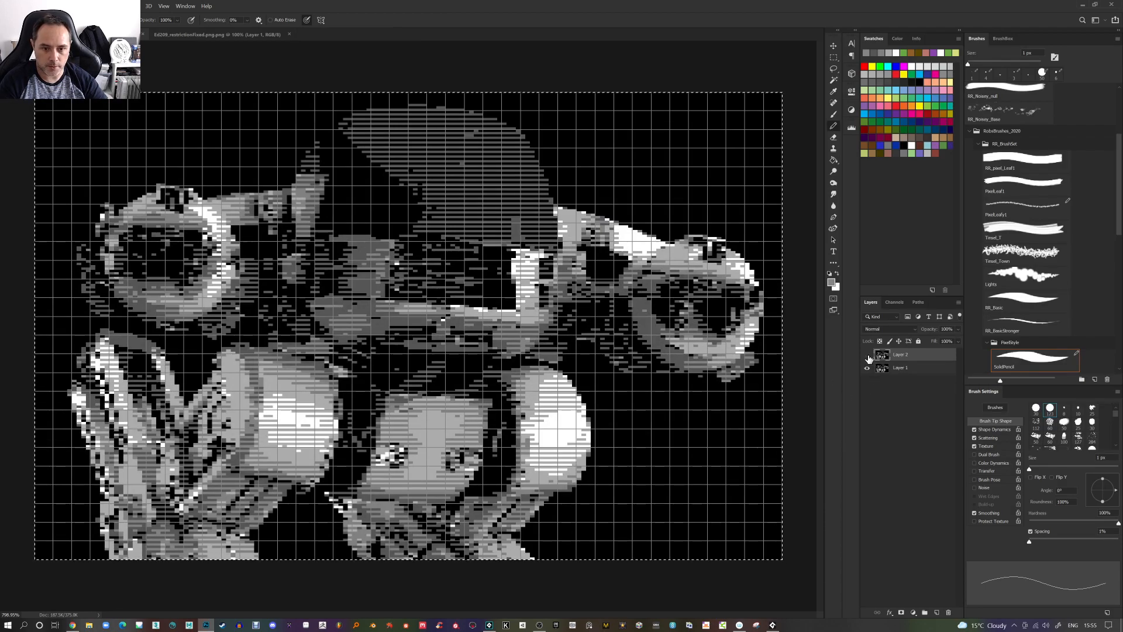
left_click(868, 355)
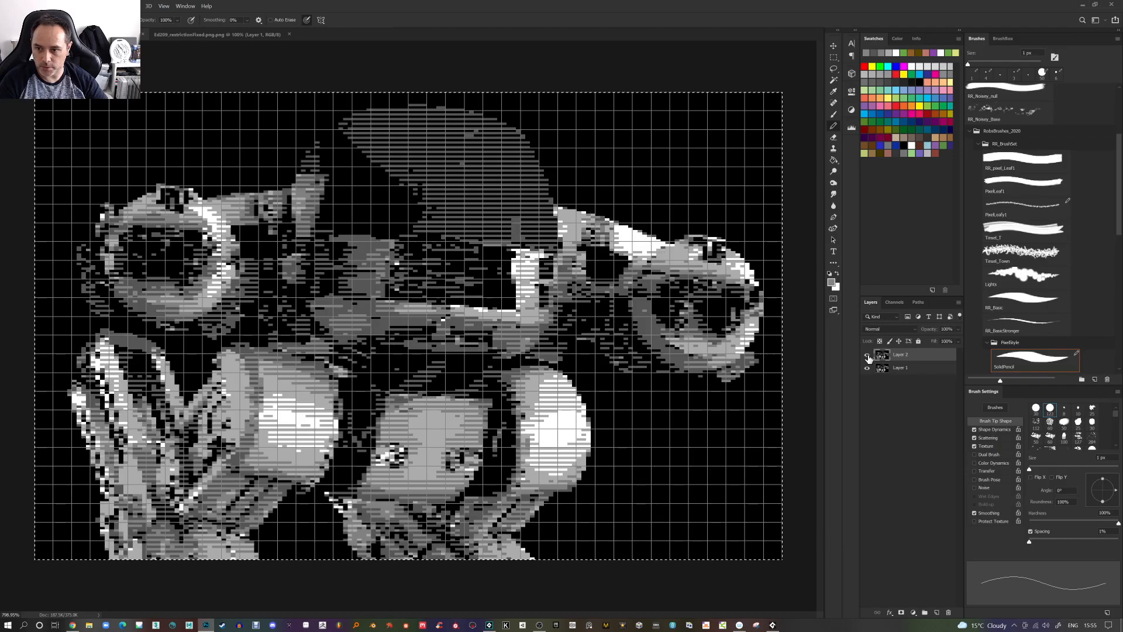
left_click(868, 355)
left_click(868, 355)
left_click(867, 355)
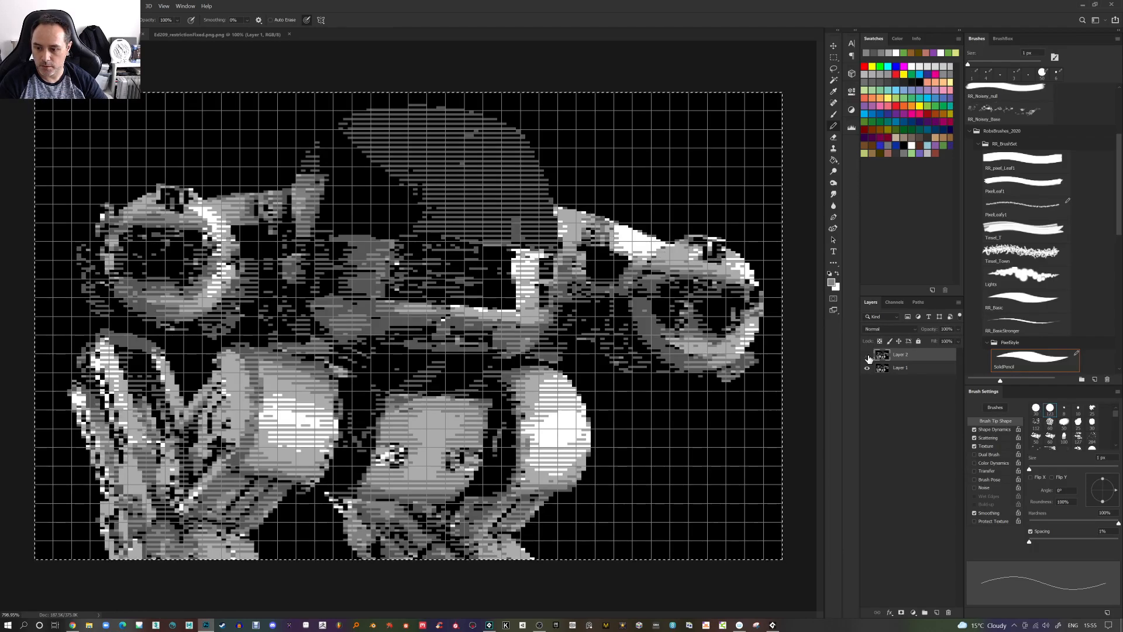
left_click(867, 355)
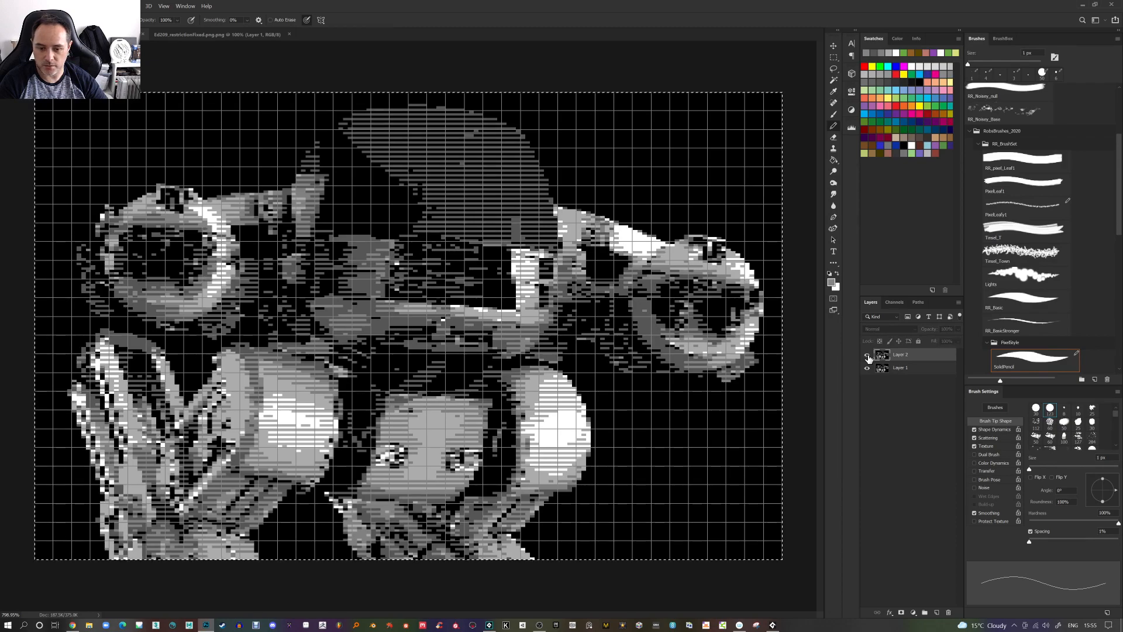
left_click(868, 356)
left_click(868, 355)
left_click(867, 355)
left_click(867, 355)
left_click(867, 355)
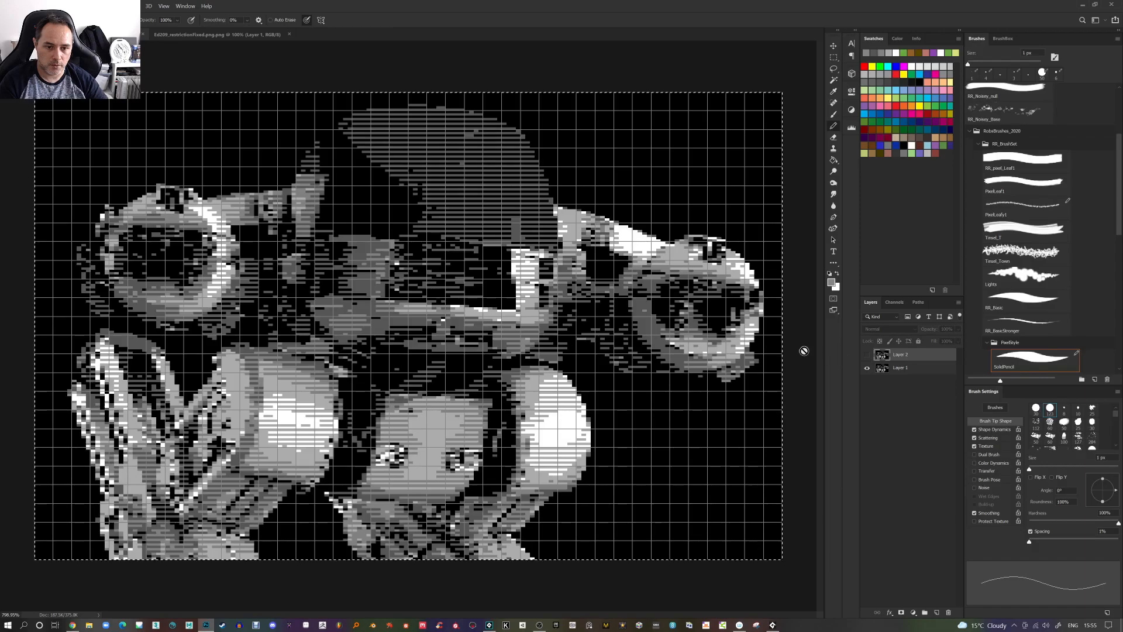
left_click(868, 355)
Zoom in on the robot's head and toggle the top layer again to compare the two versions
scroll(754, 330, "up", 4)
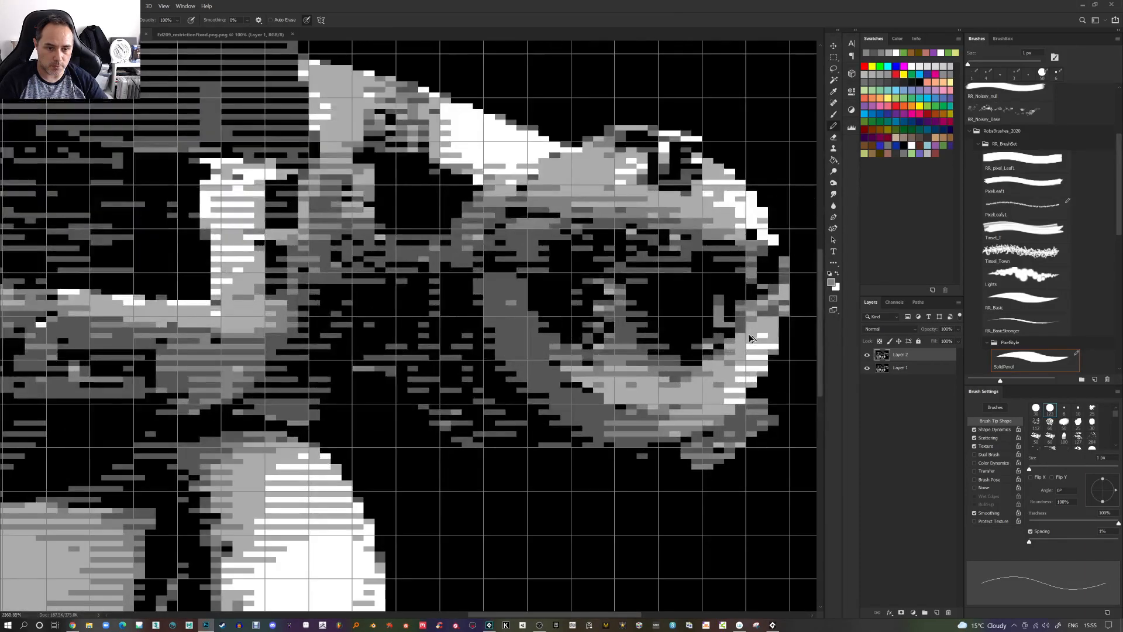
scroll(719, 372, "down", 5)
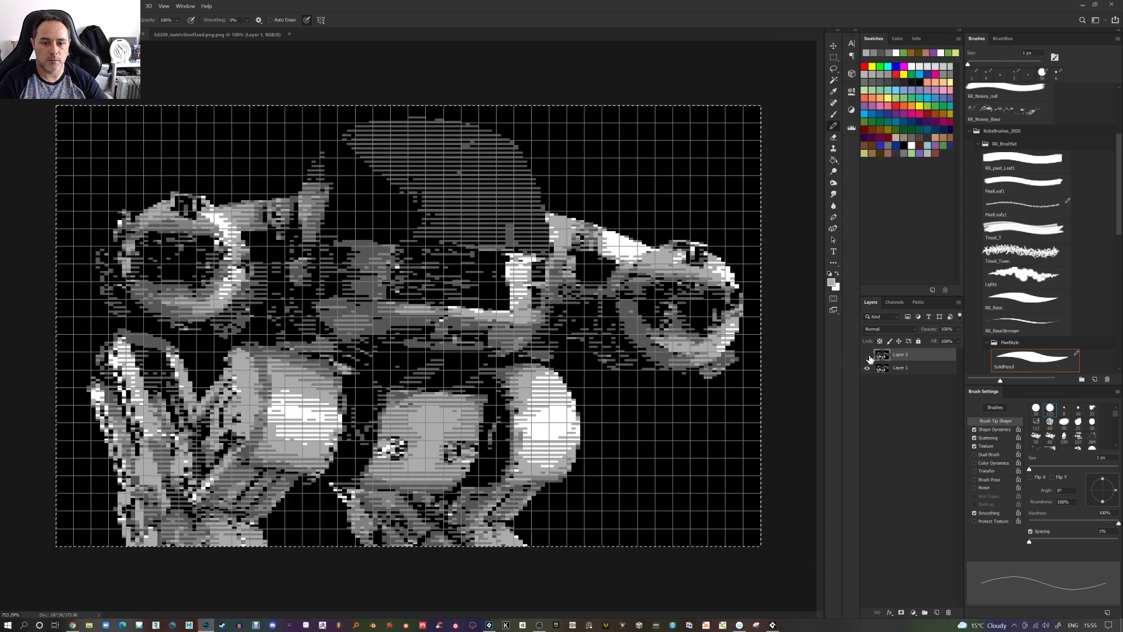
left_click(867, 354)
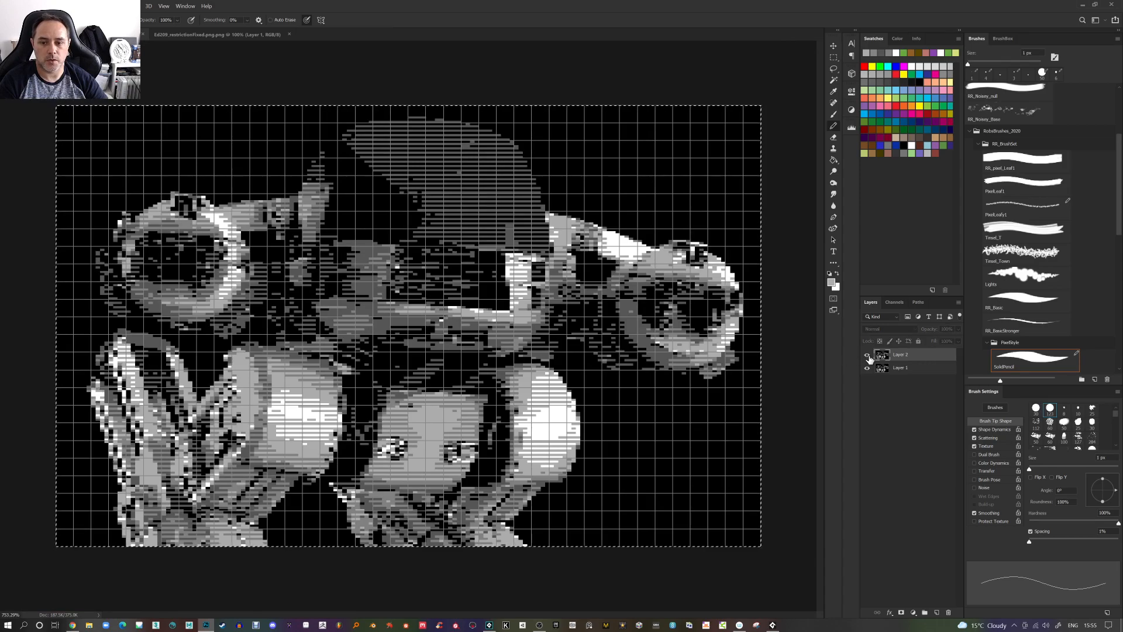
scroll(870, 359, "down", 1)
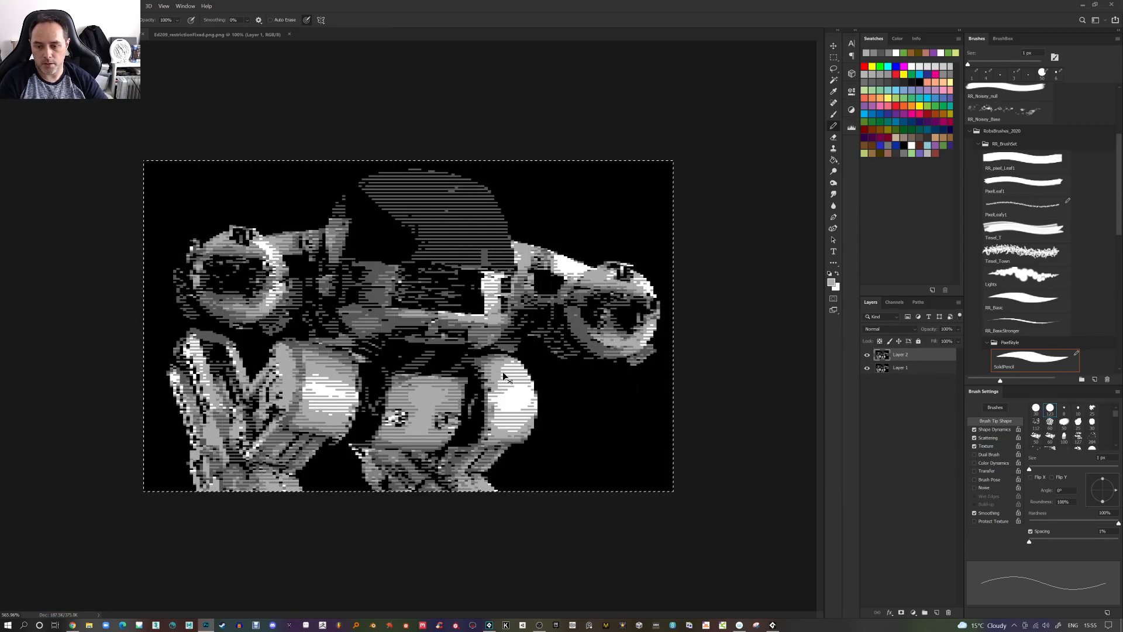
Save the image as a PNG named Ed209_Processed.png with medium file size
key("ctrl+shift+s")
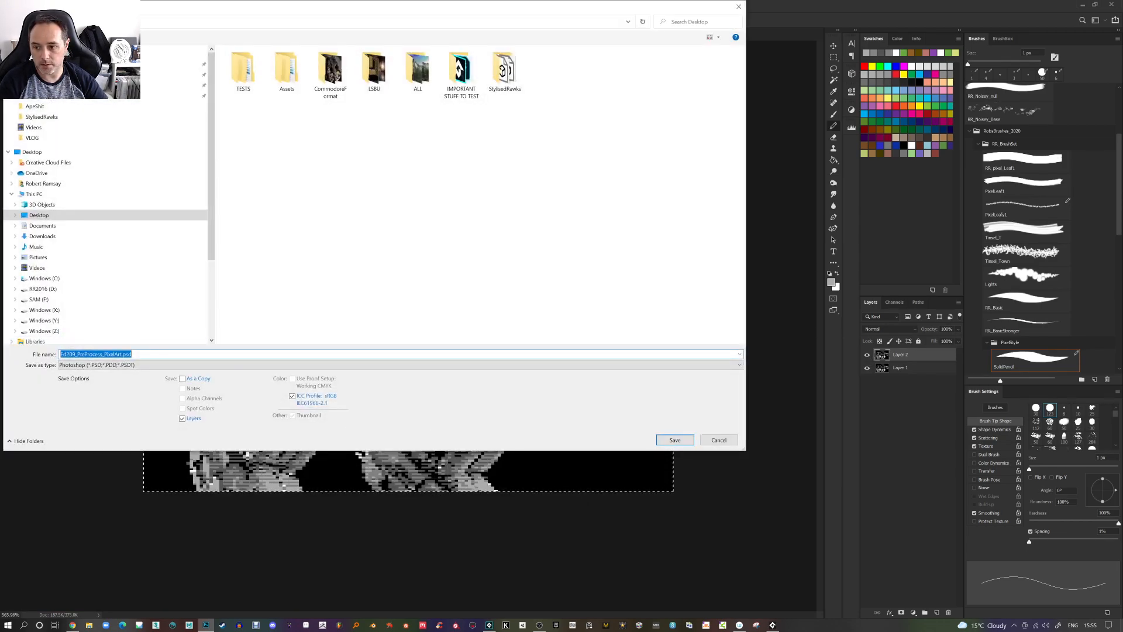
left_click(243, 365)
left_click(124, 500)
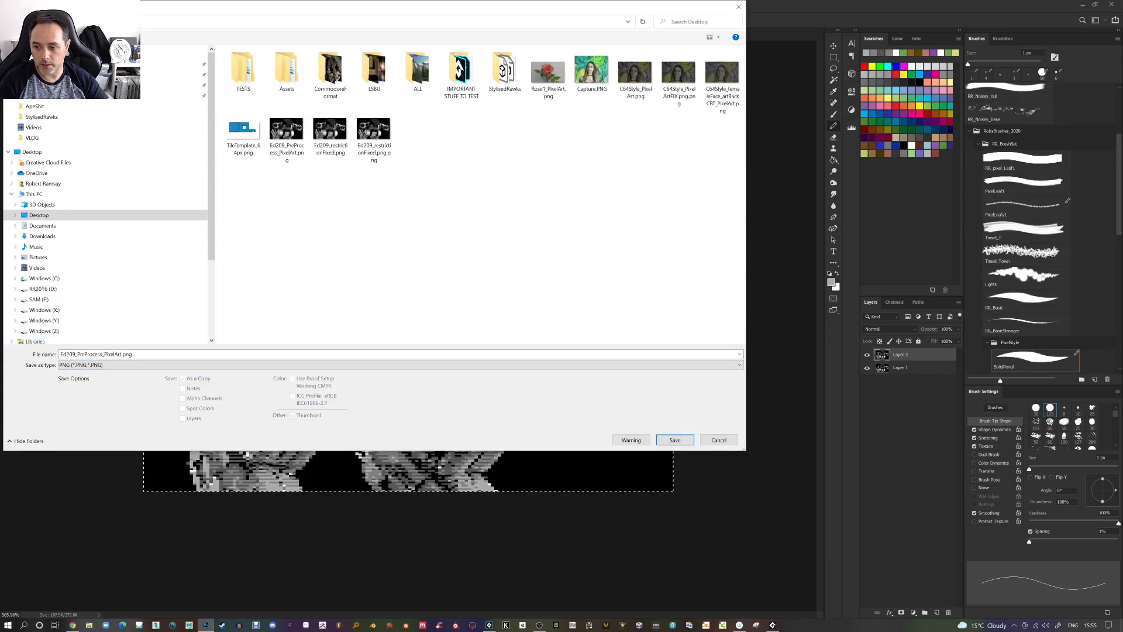
left_click(132, 354)
left_click(132, 354)
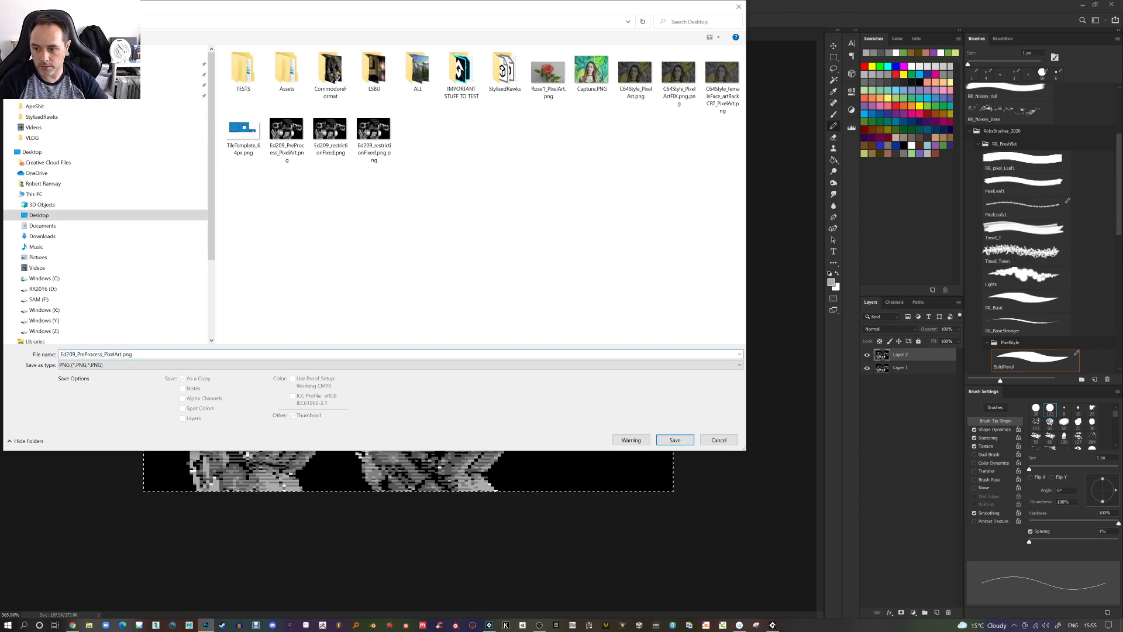
key("shift+End")
type("ocessed")
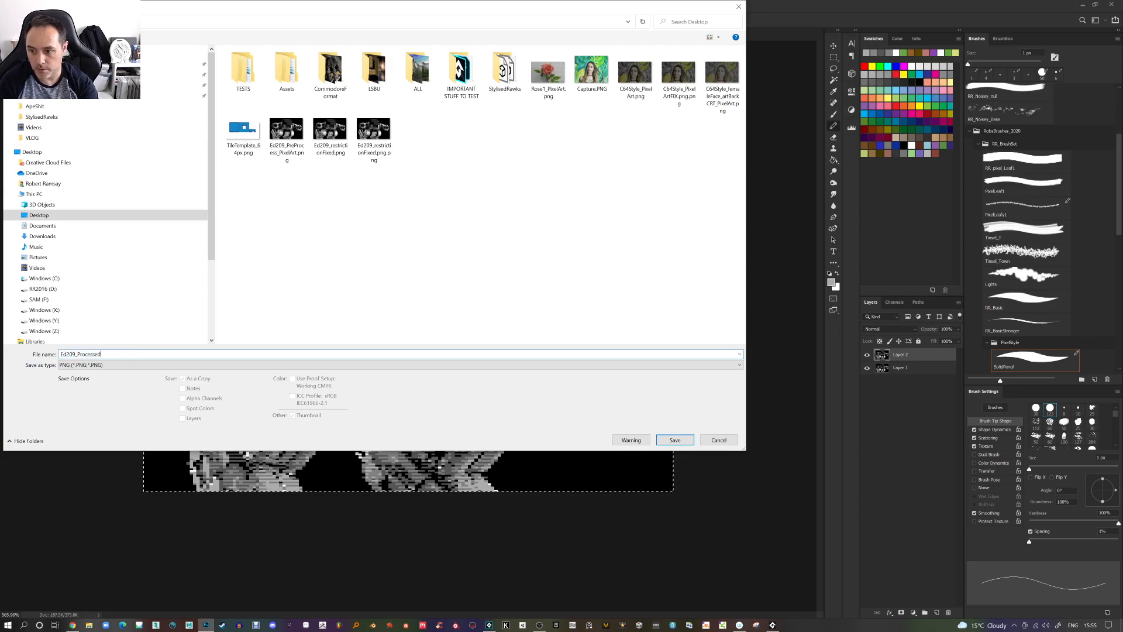
key("Return")
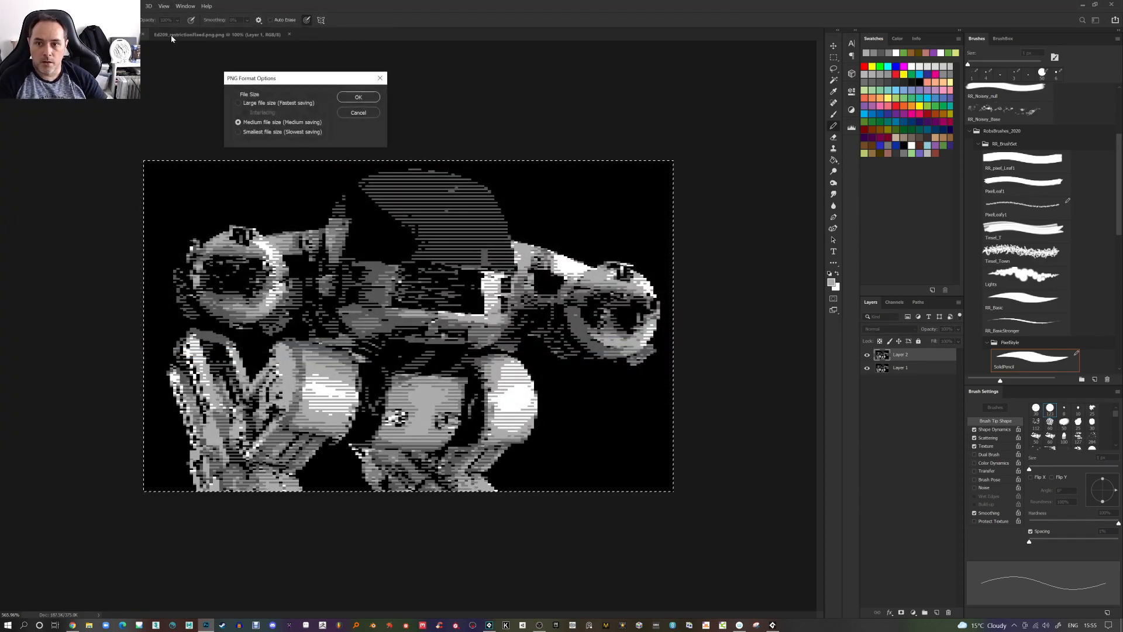
left_click(359, 97)
Run the C64 converter project, load Ed209_Processed.png and choose the No Dither mode
left_click(489, 625)
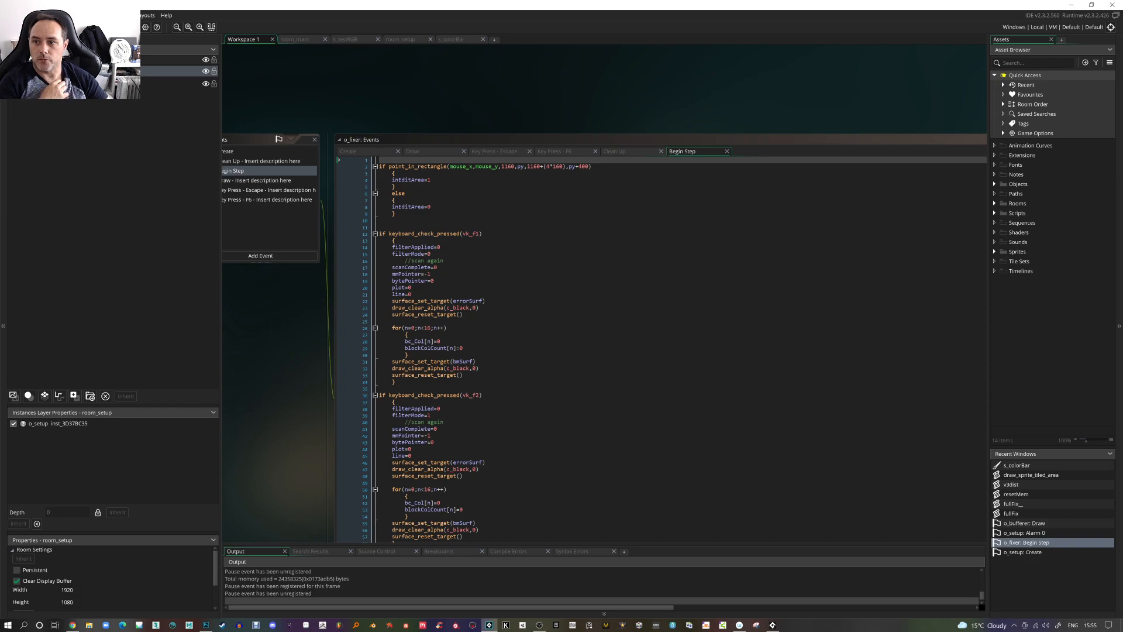
key("F5")
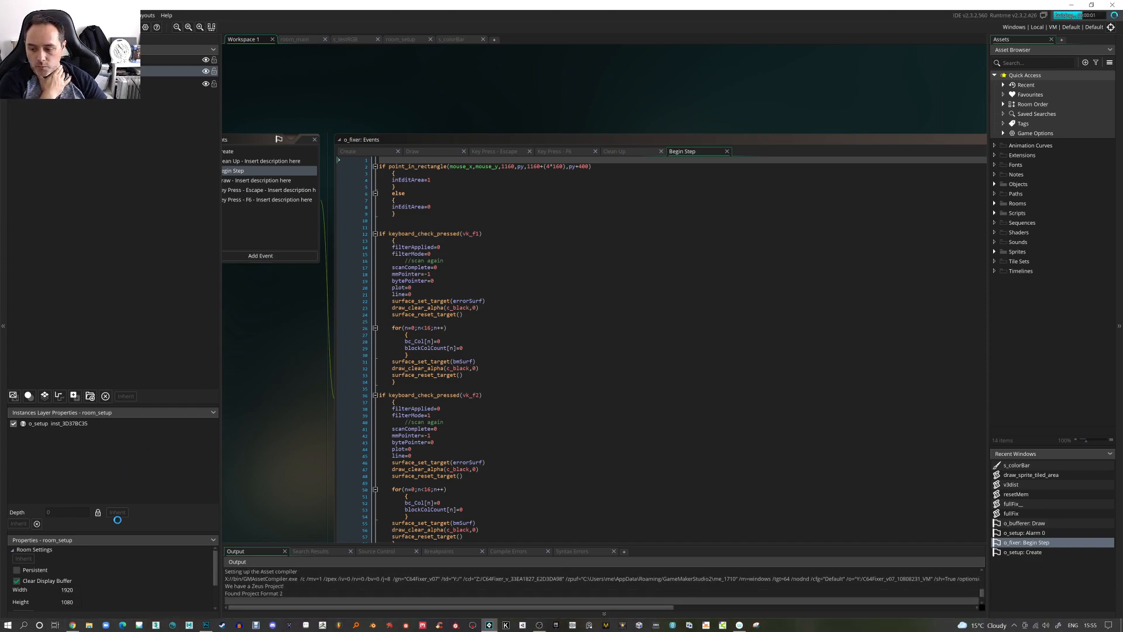
left_click(72, 625)
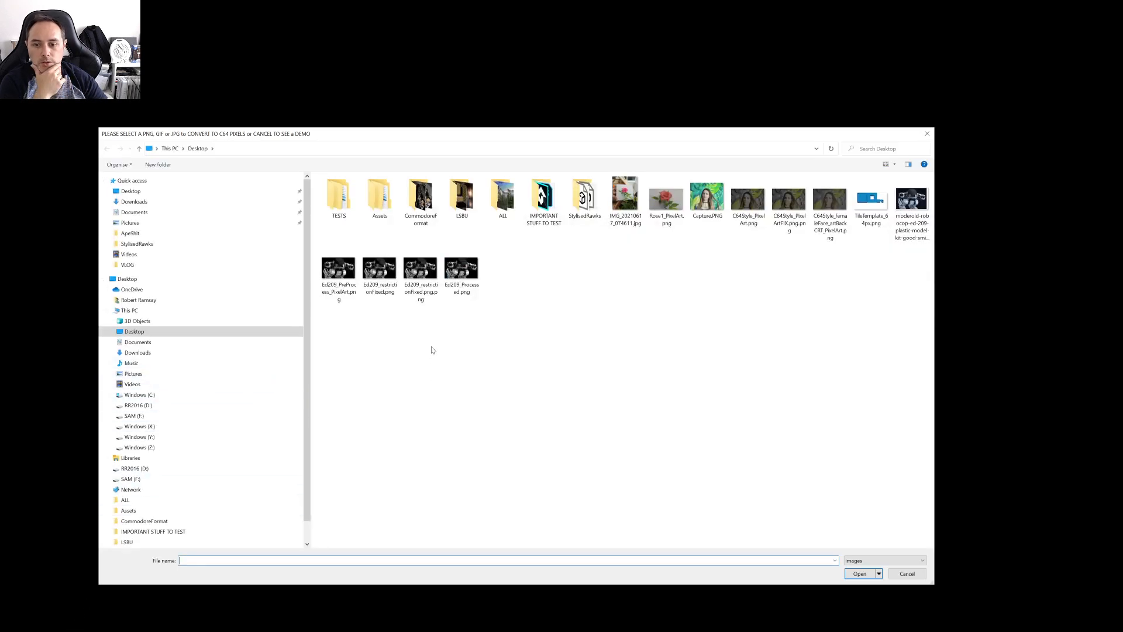
double_click(461, 269)
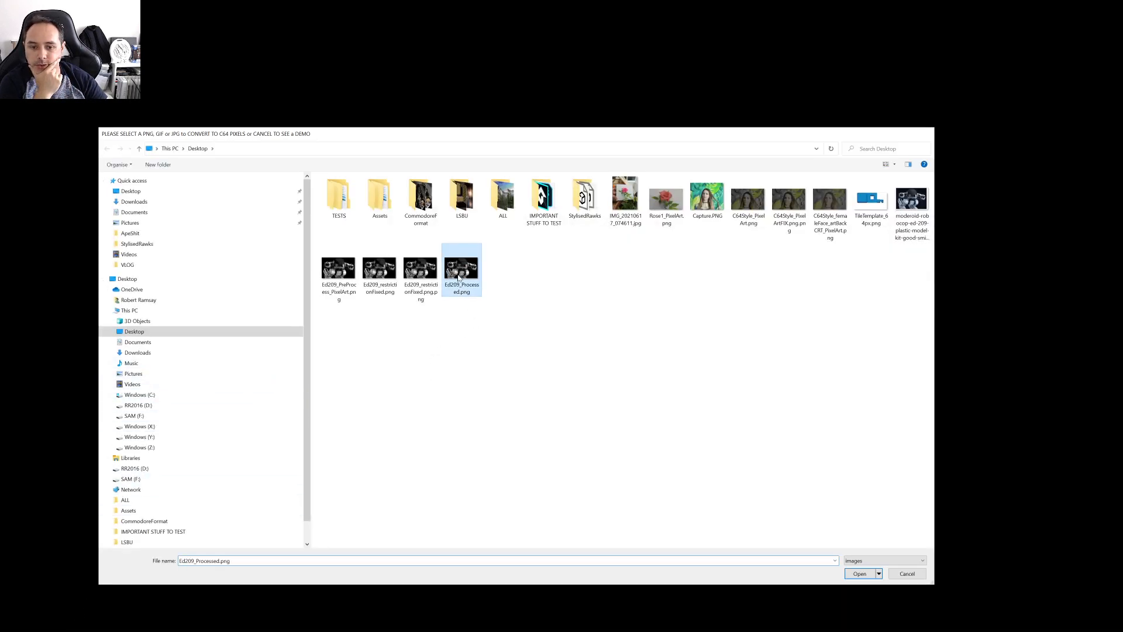
key("F1")
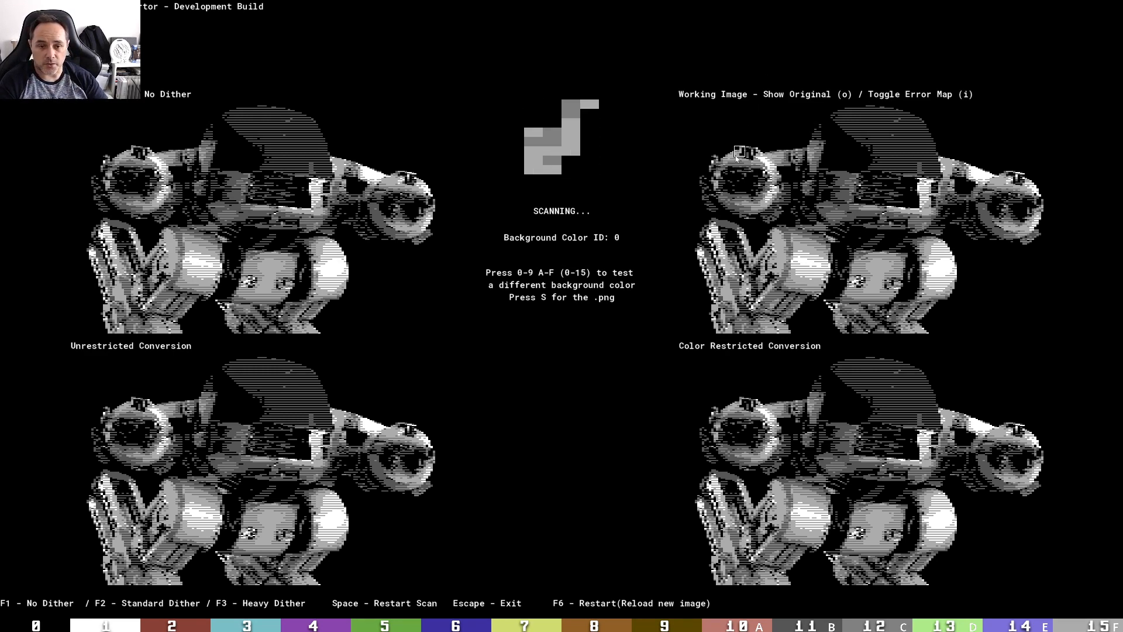
Exit the converter, search the web for GangEd 2 for the C64 and open its CSDb release page
key("Escape")
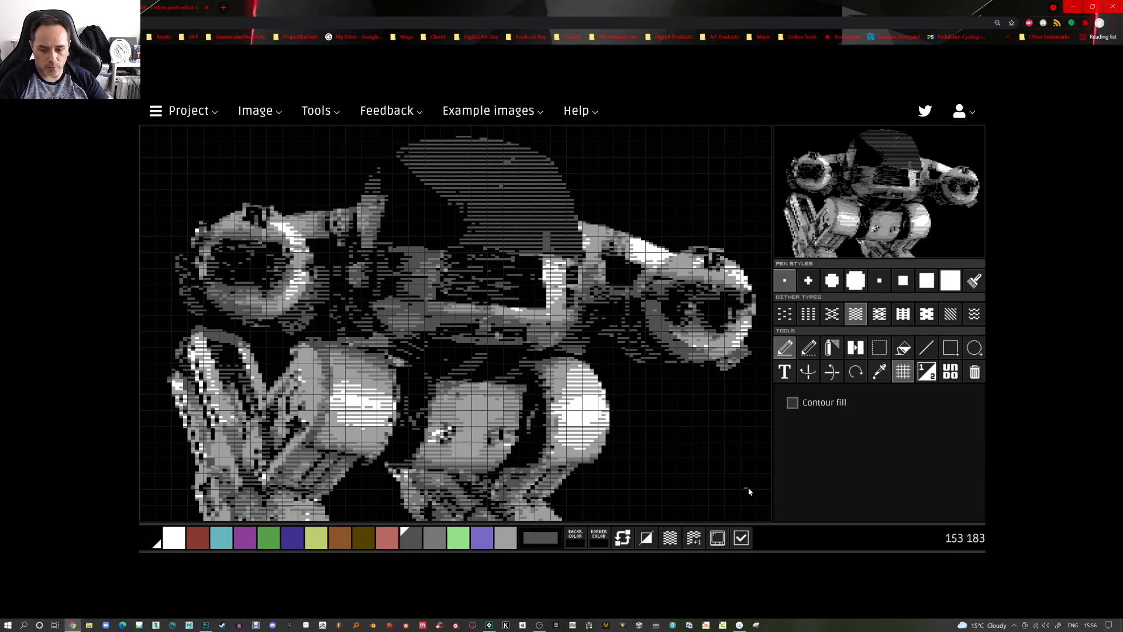
left_click(643, 626)
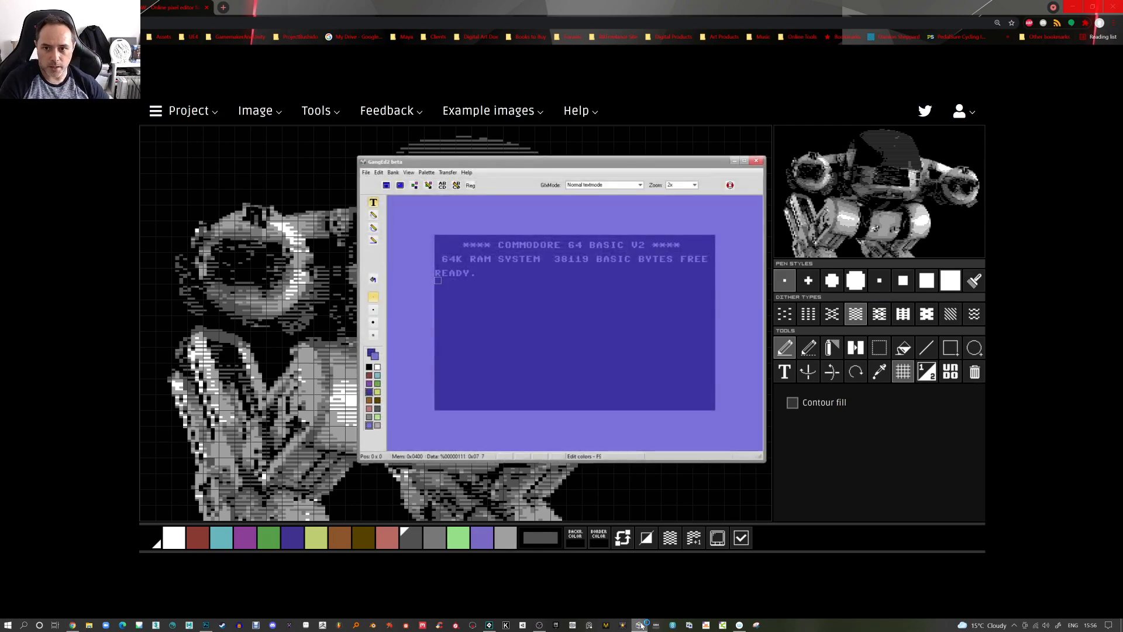
left_click(223, 8)
type("ga")
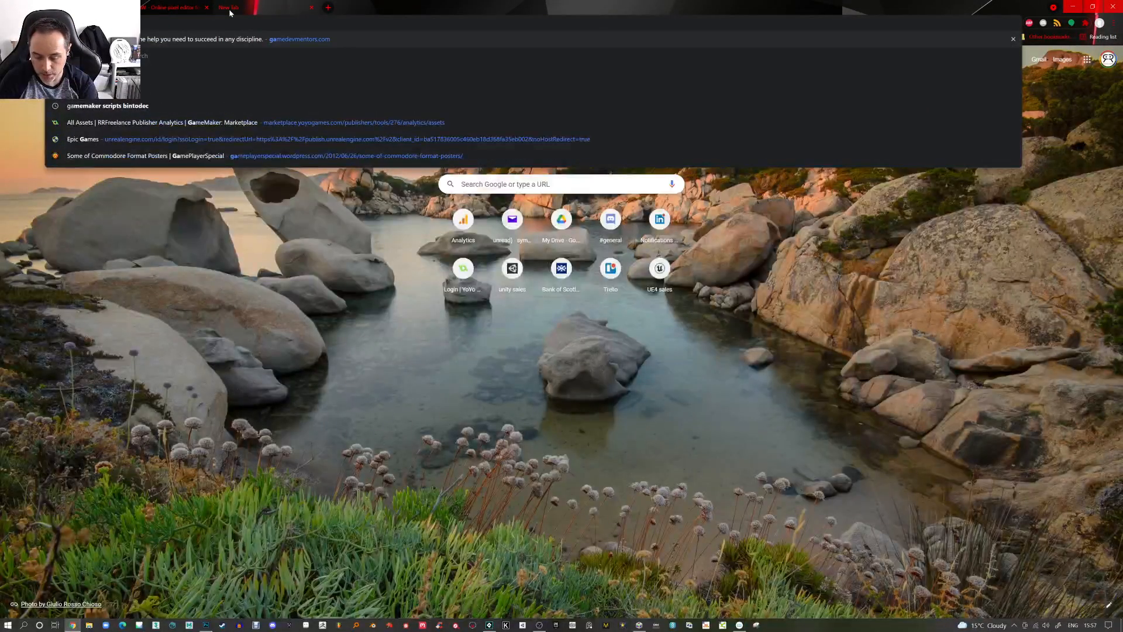
type("nged2")
key("Return")
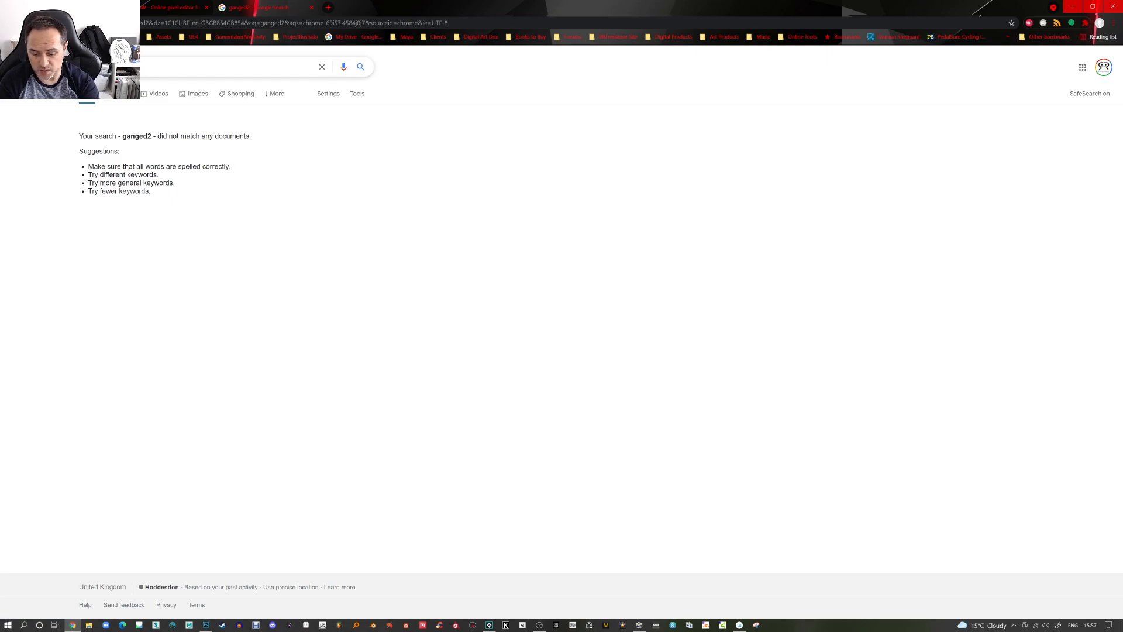
key("Return")
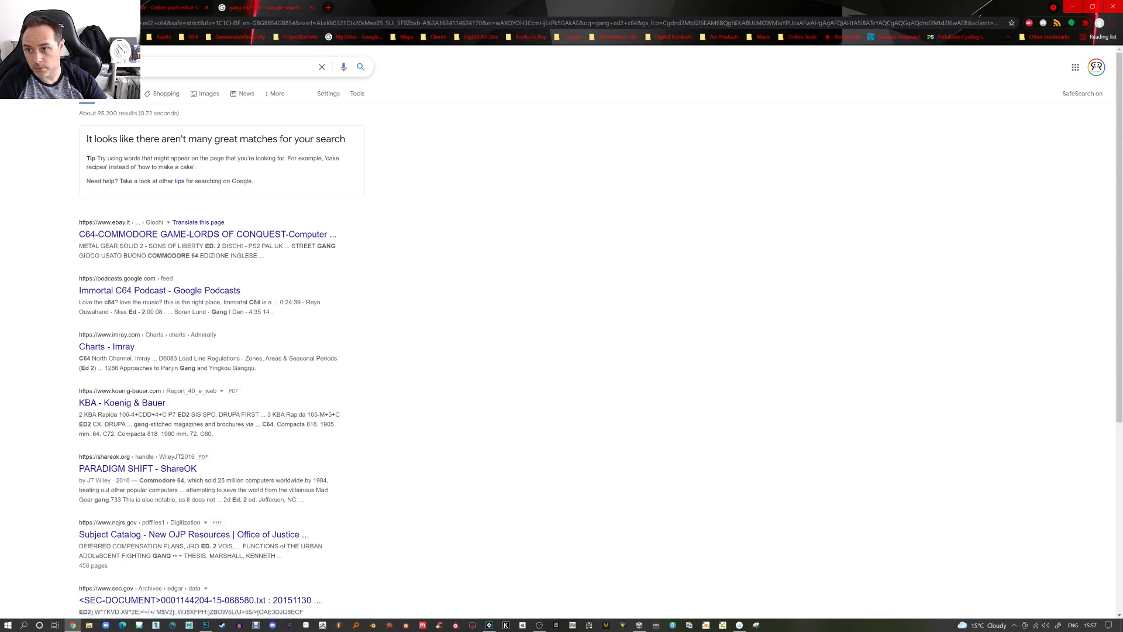
key("Return")
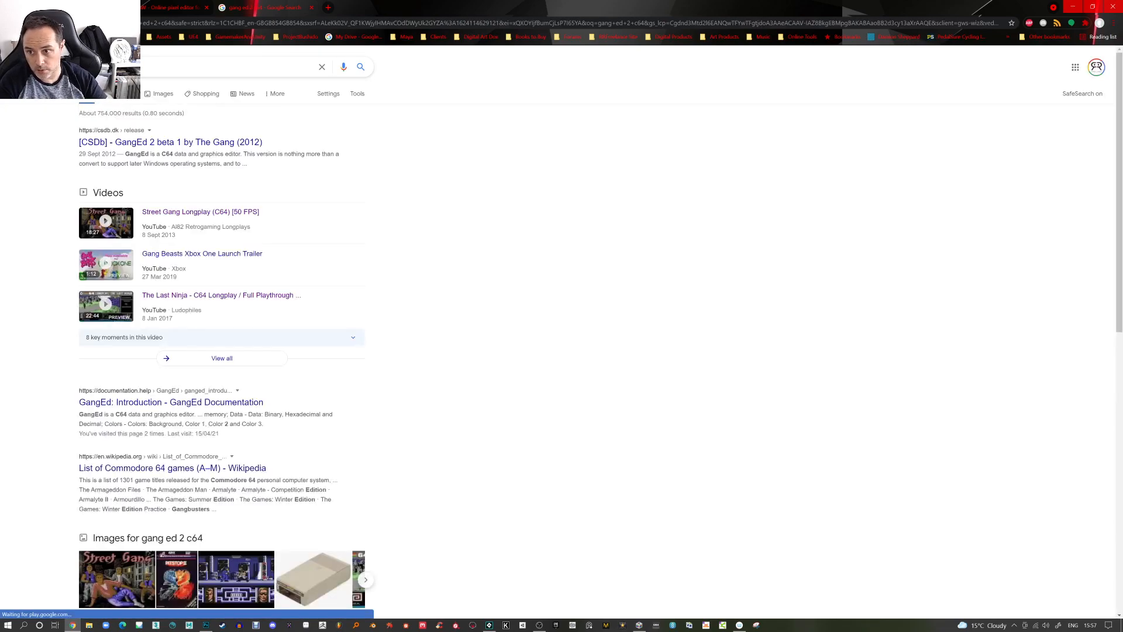
left_click(160, 143)
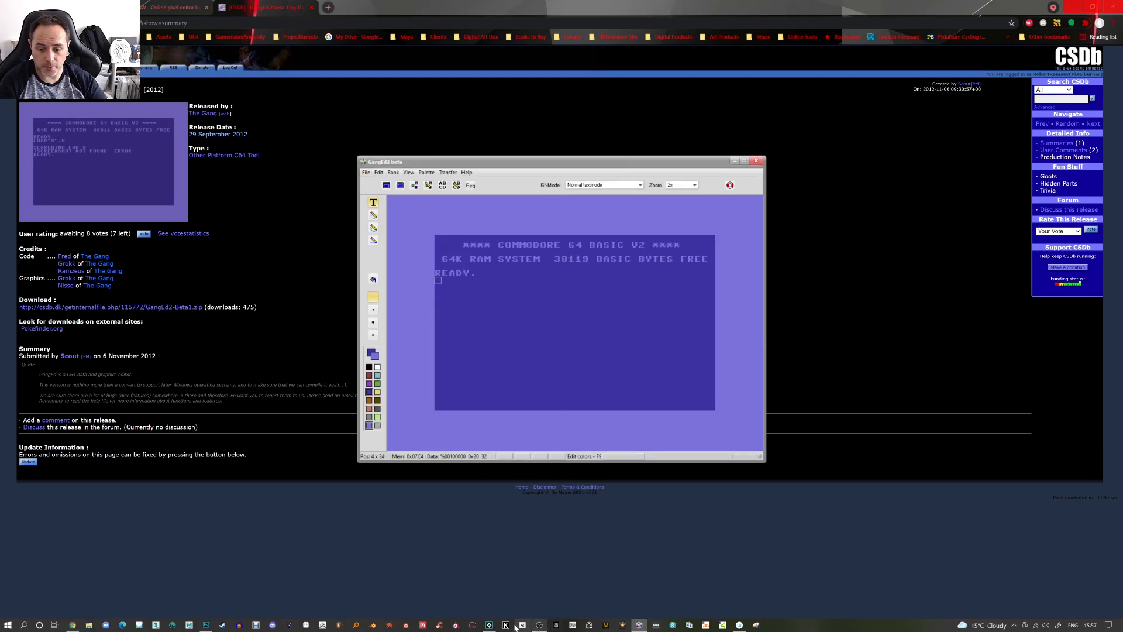
Back in the image editor, merge the robot layers into a single layer
left_click(205, 624)
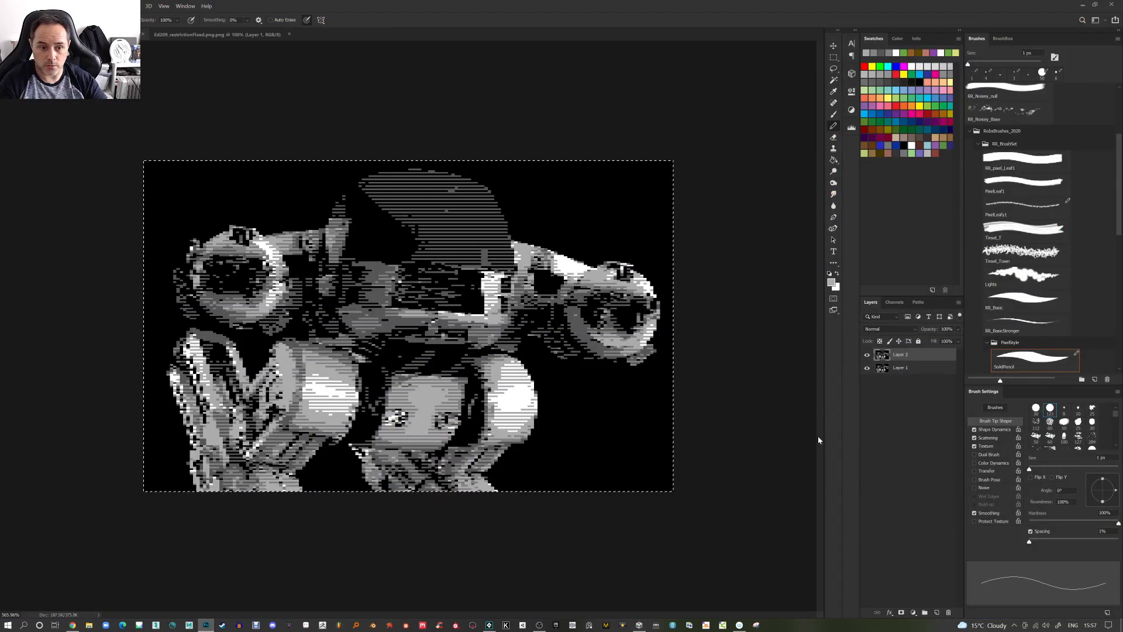
right_click(904, 356)
left_click(935, 506)
Save a copy of the image as a 24-bit Windows BMP named Ed209_ProcessedBMP
left_click(23, 6)
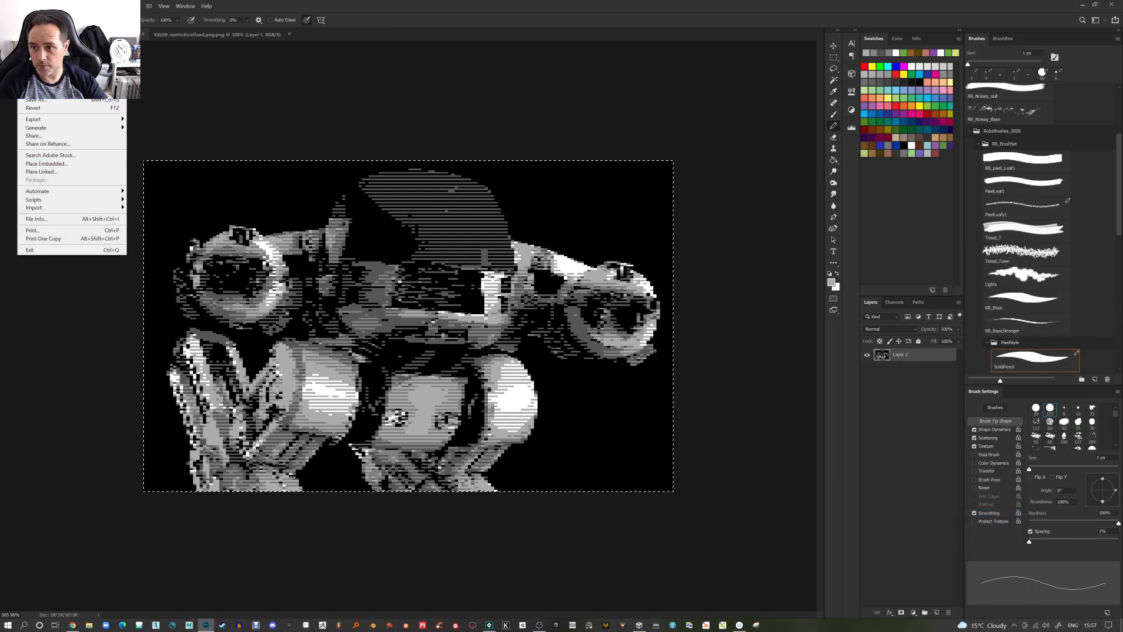
left_click(65, 100)
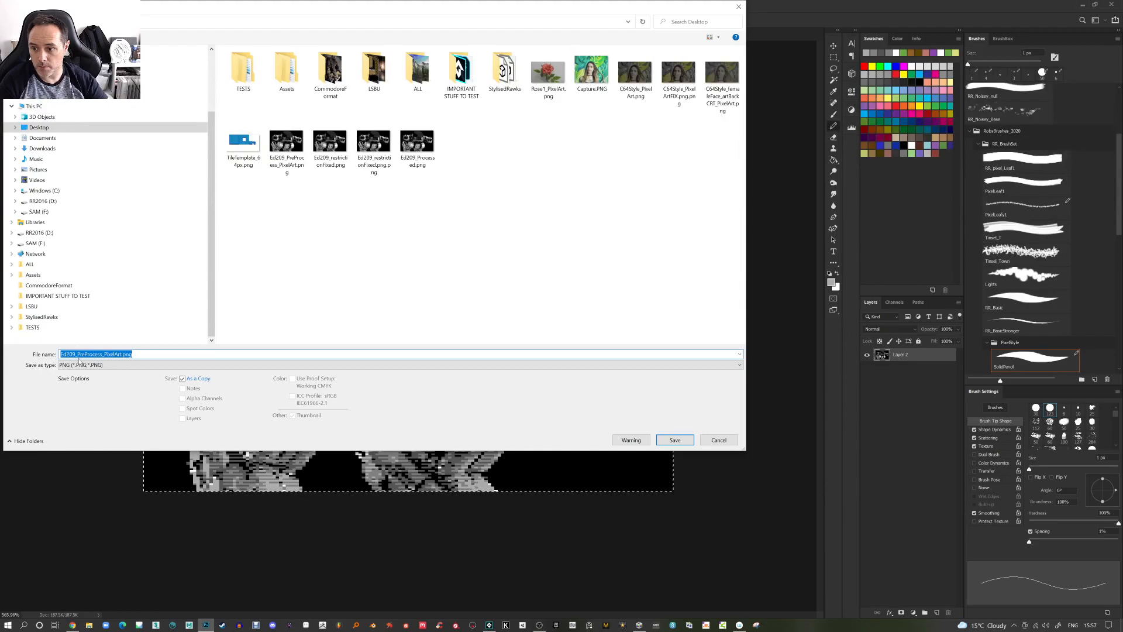
left_click(82, 365)
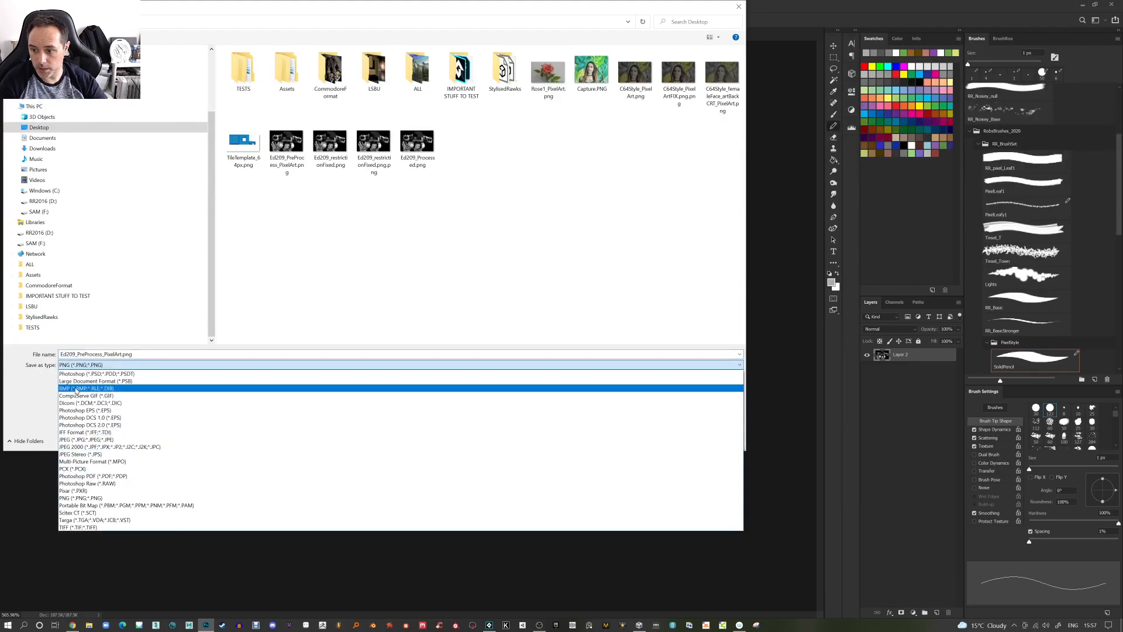
left_click(77, 389)
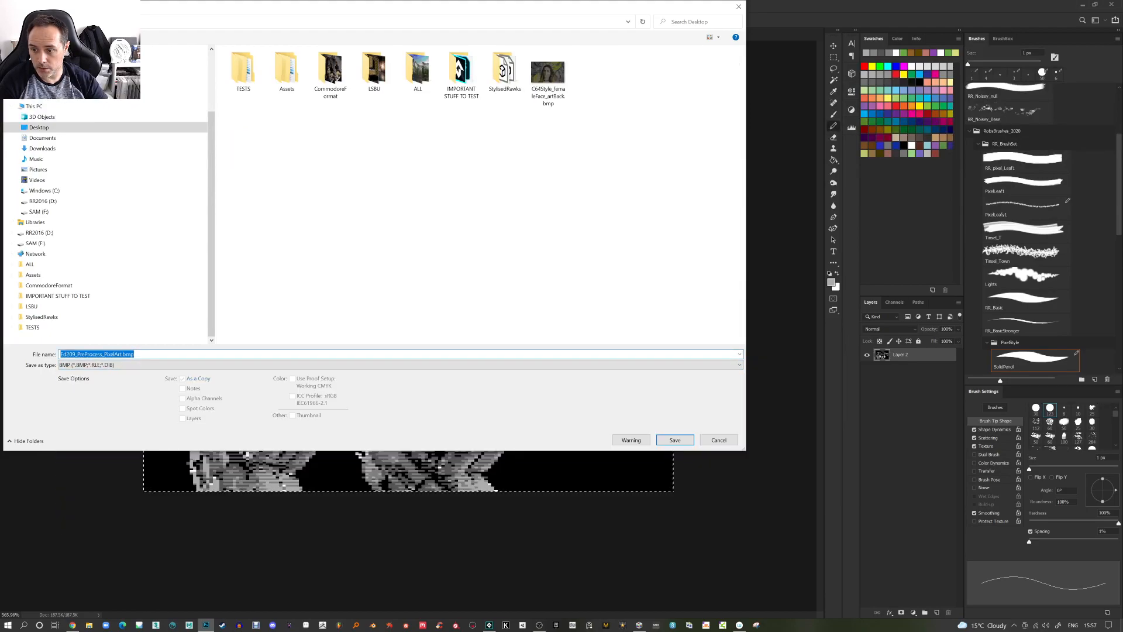
type("Ed209_Proce")
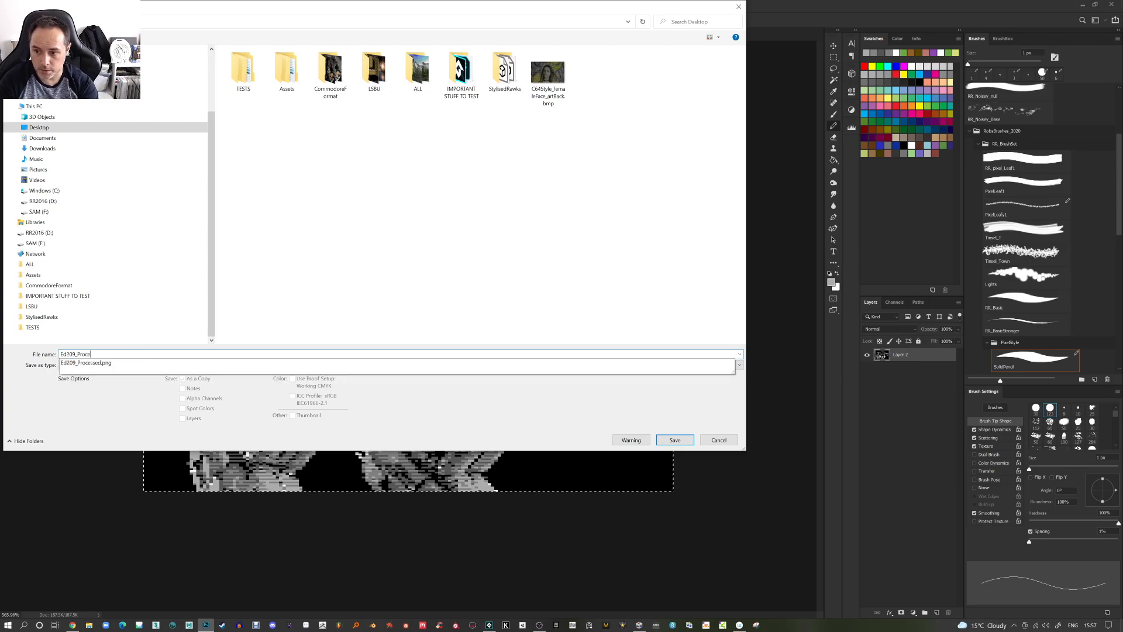
type("ssed")
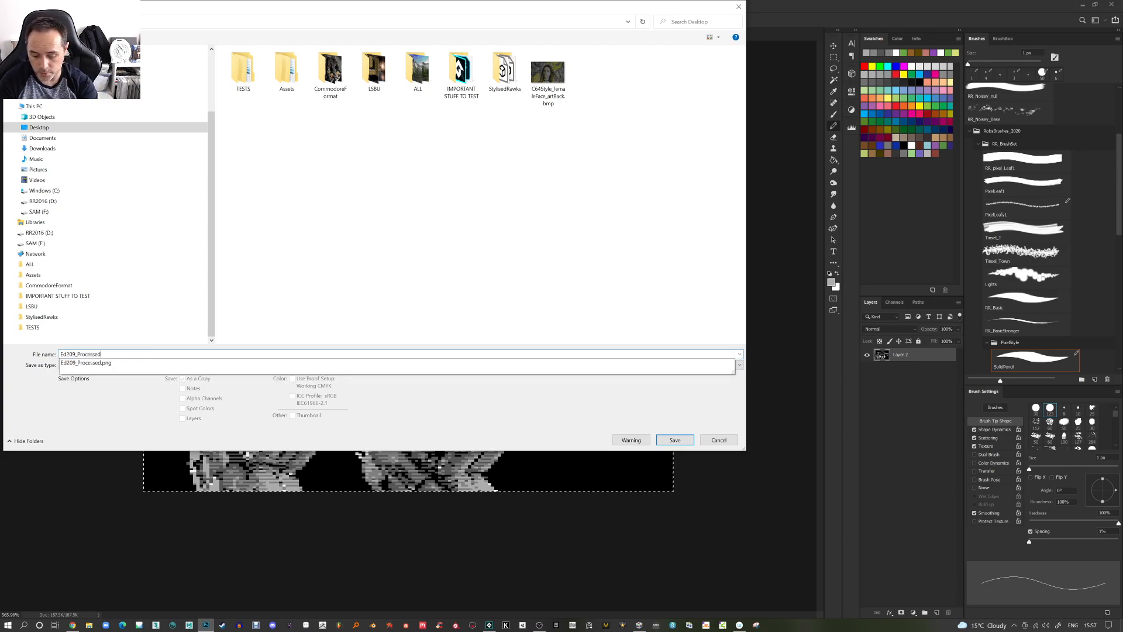
type("BMP")
key("Return")
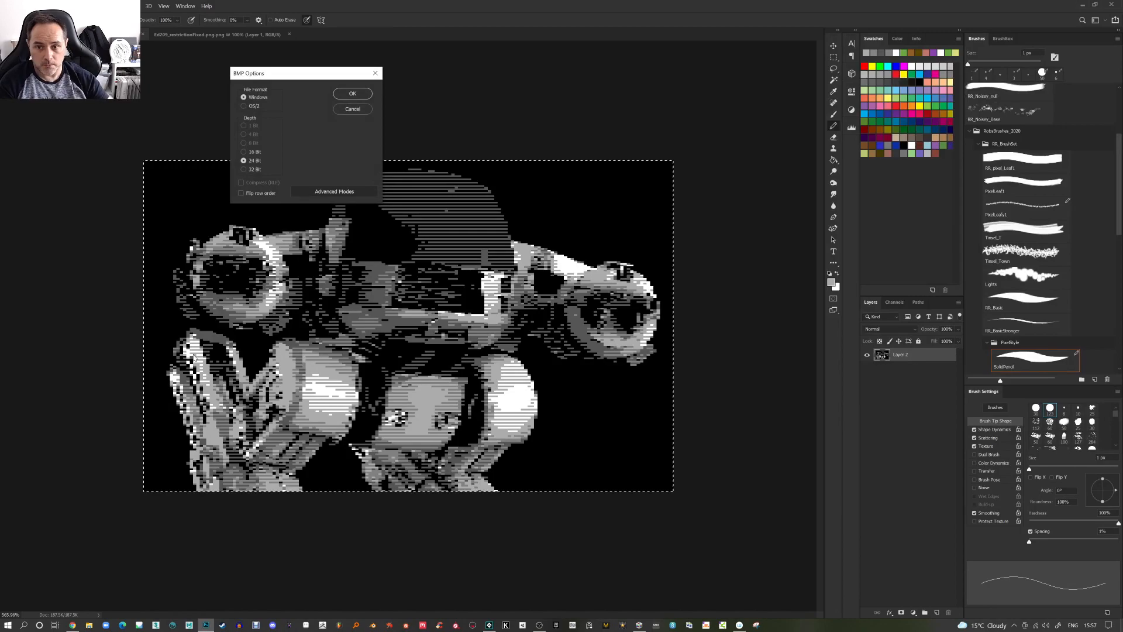
left_click(363, 96)
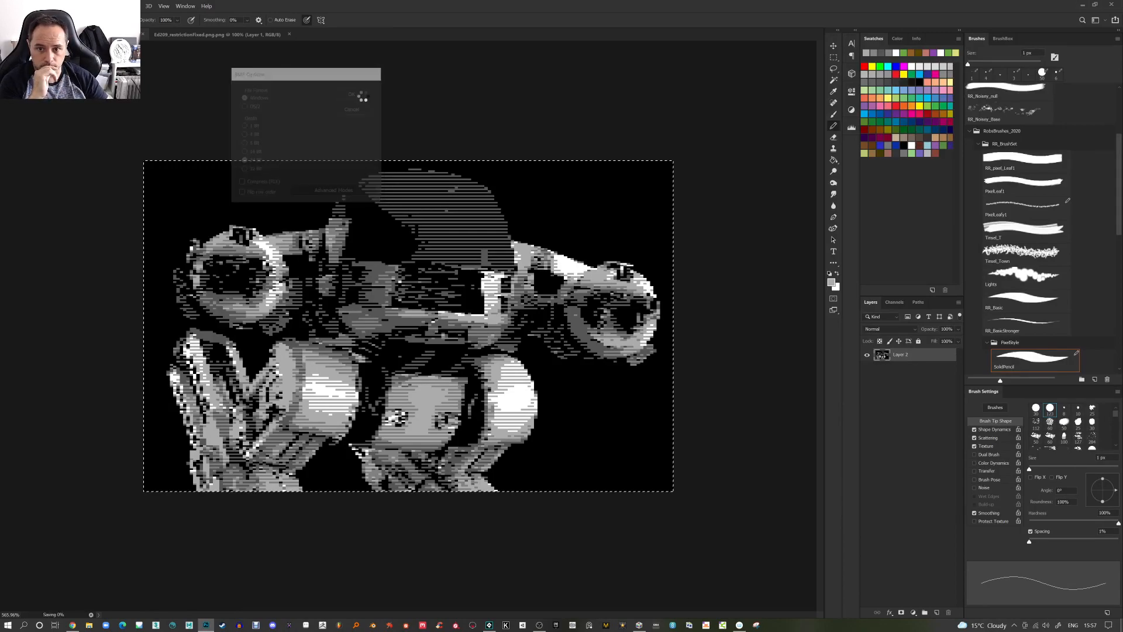
Switch to GangEd and import the BMP as a PC image in low resolution, no dithering, full colour, default palette
left_click(639, 625)
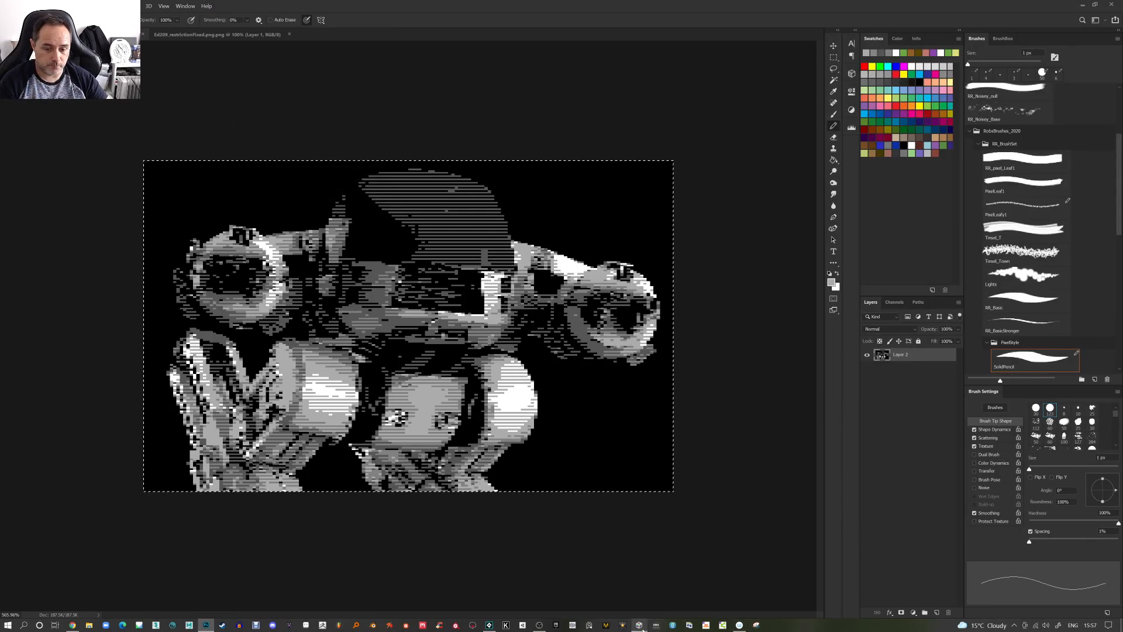
left_click(366, 172)
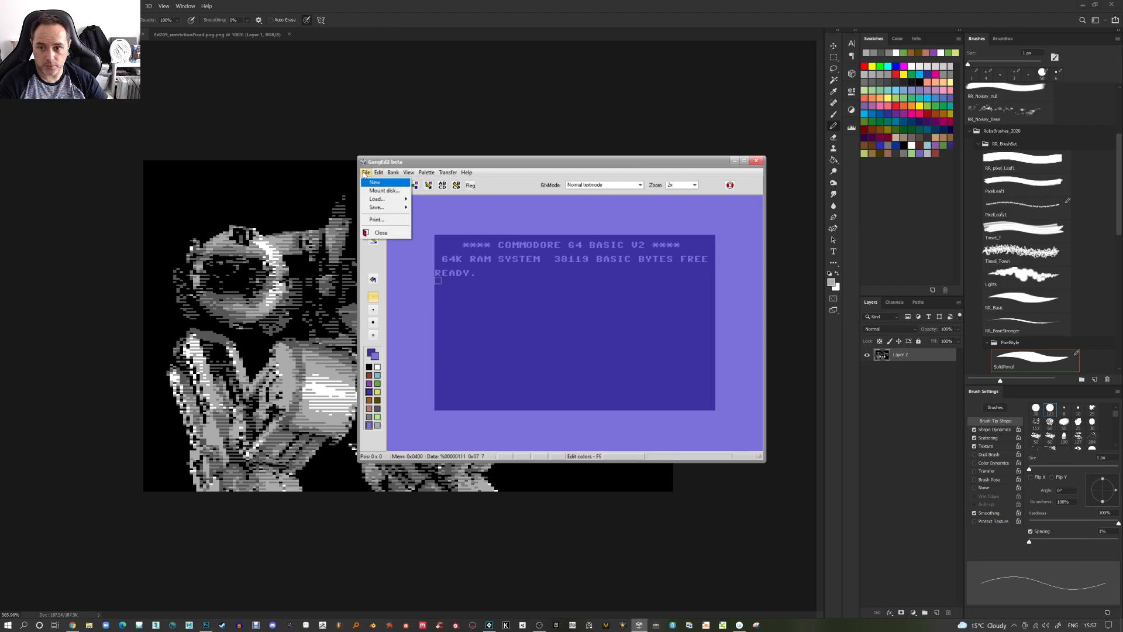
mouse_move(379, 200)
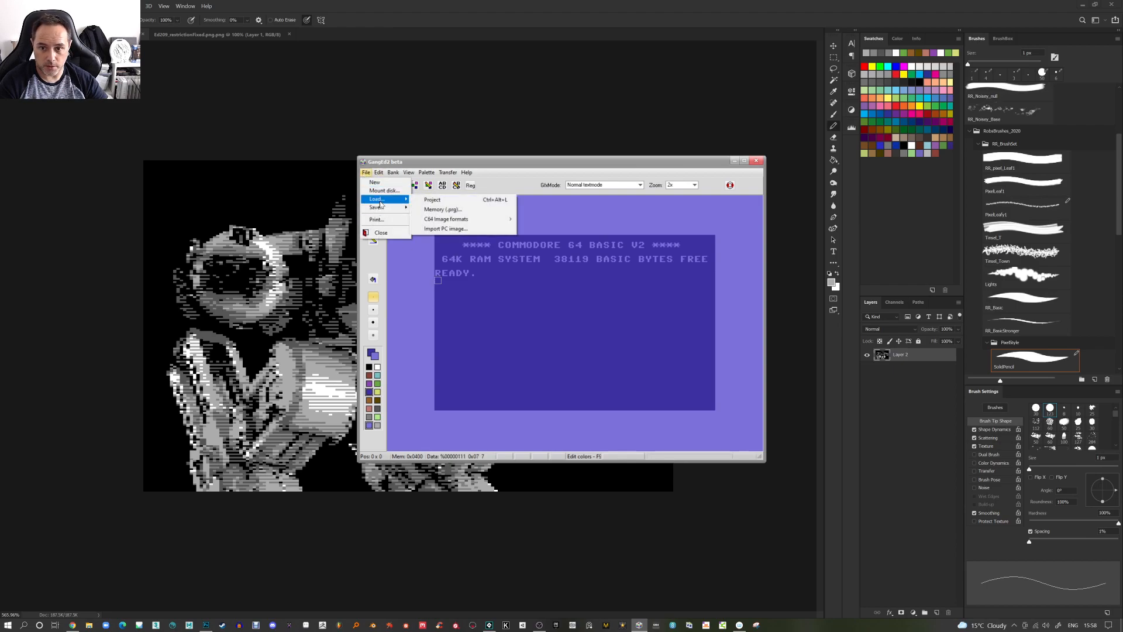
left_click(460, 229)
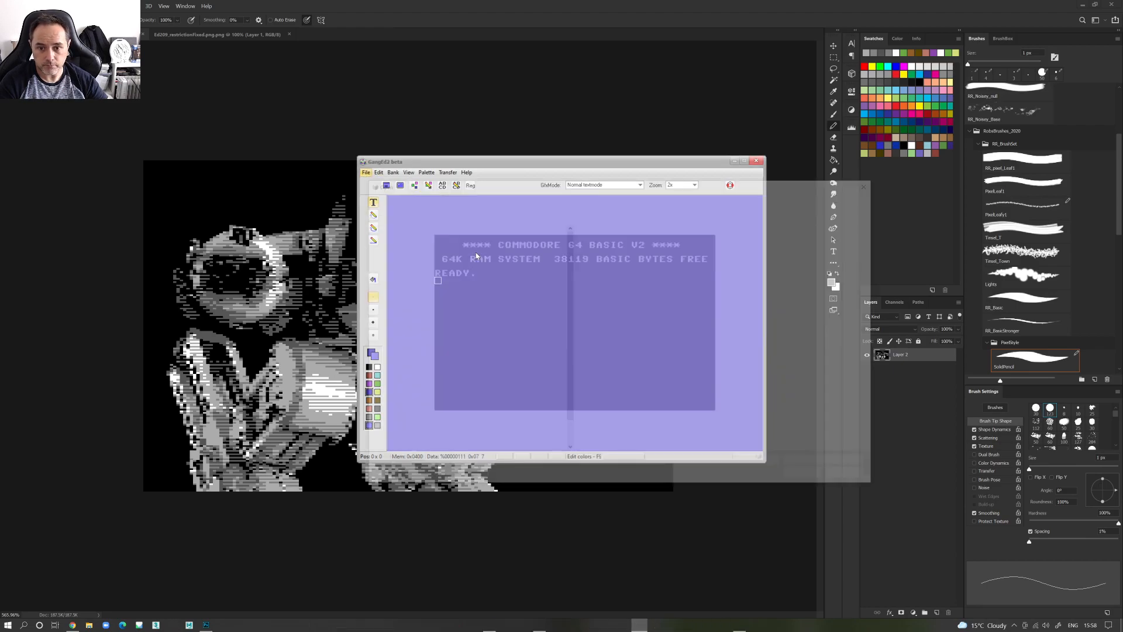
double_click(731, 310)
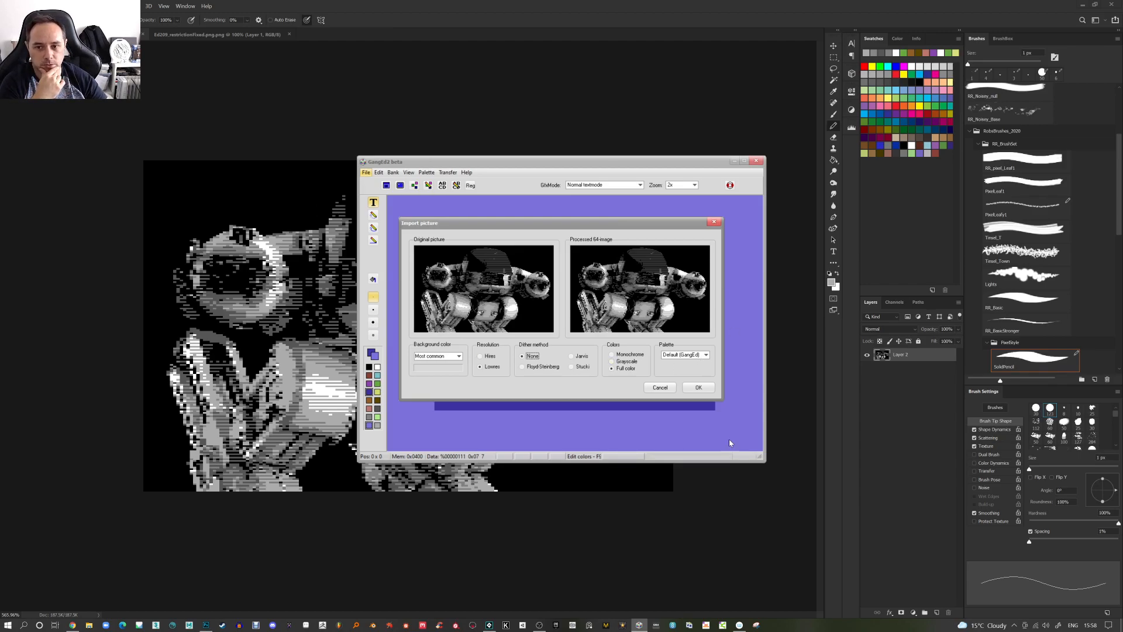
left_click(703, 389)
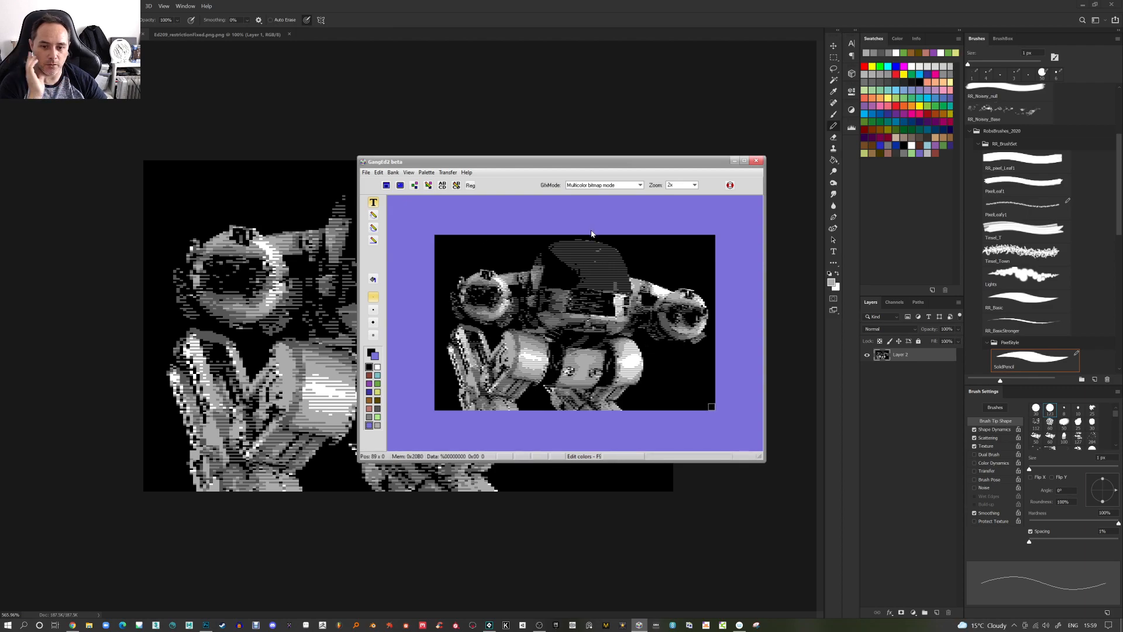
Save the imported picture as an executable PRG file named Ed209_PRG
left_click(365, 172)
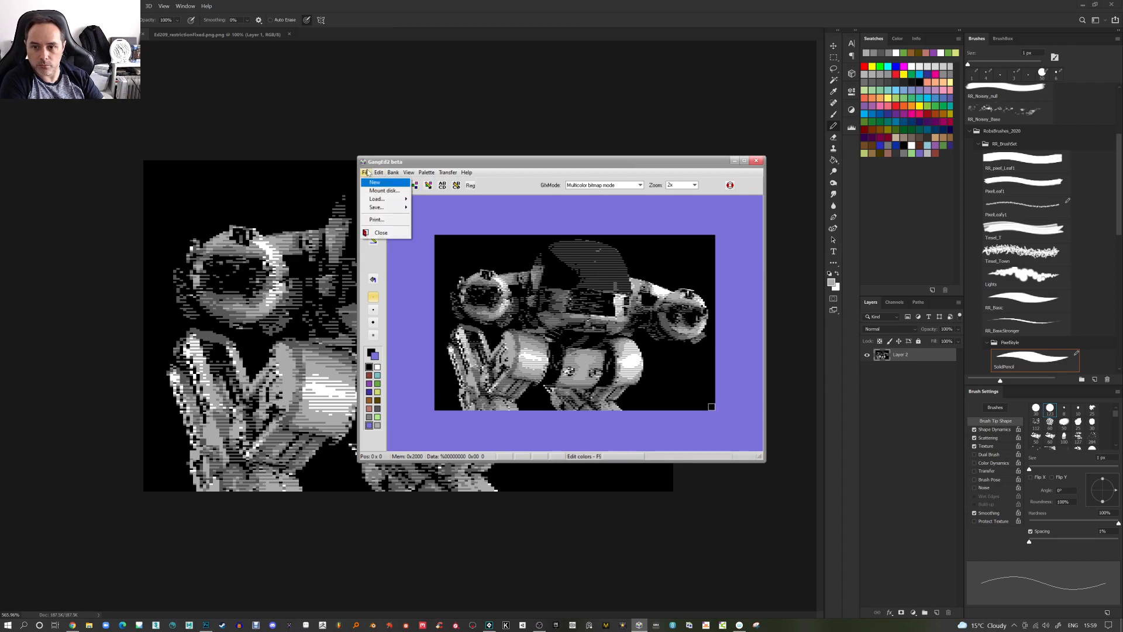
mouse_move(379, 212)
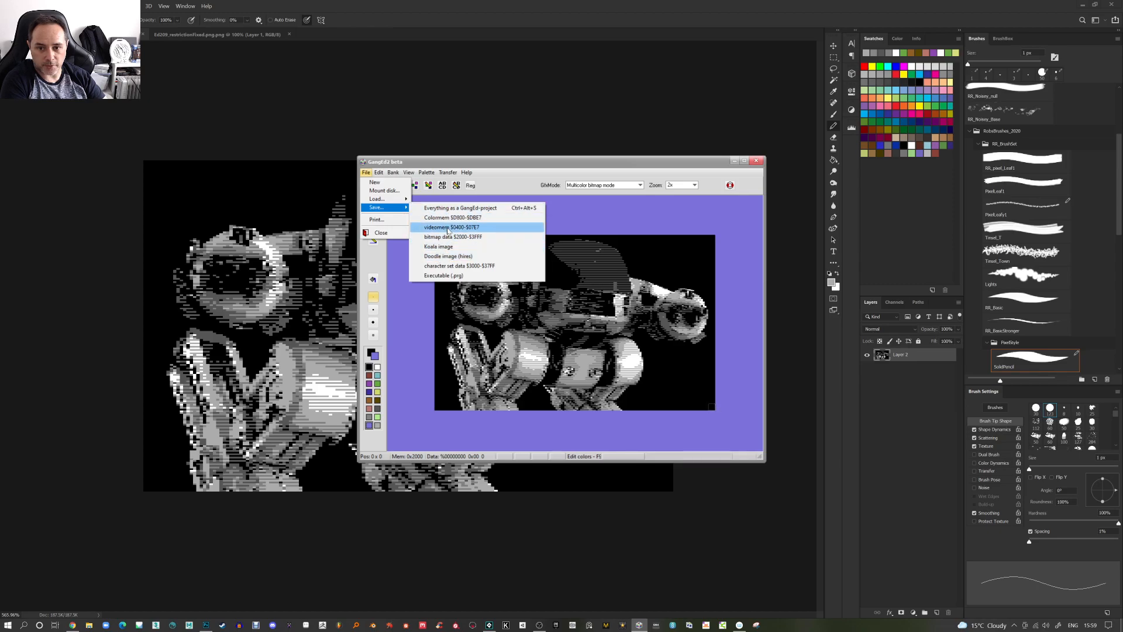
left_click(444, 275)
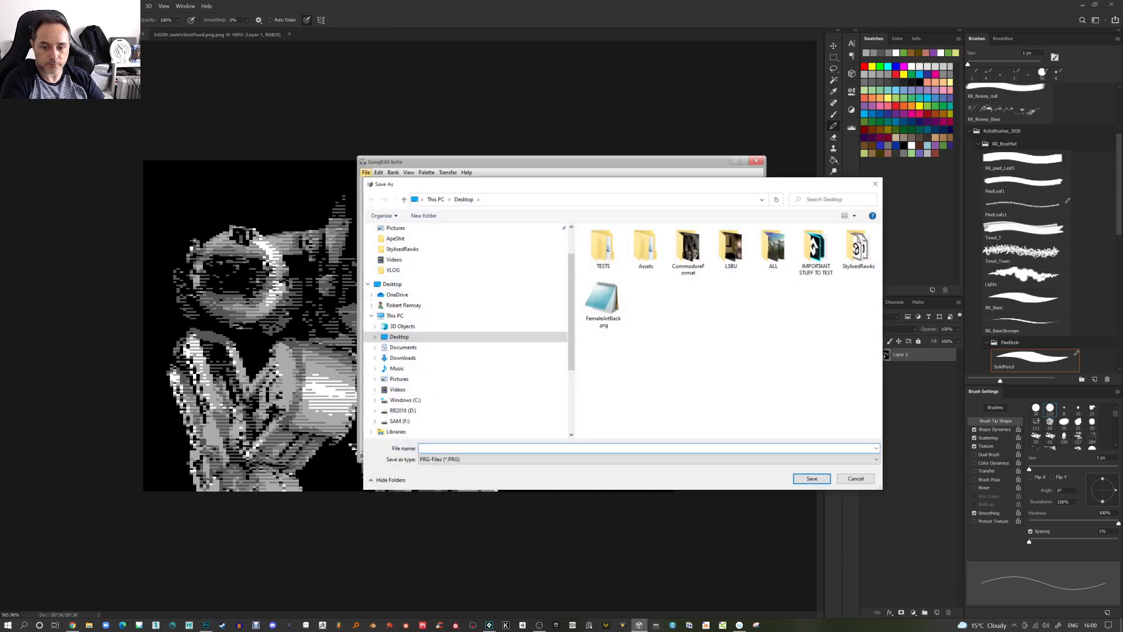
type("Ed209_PRG")
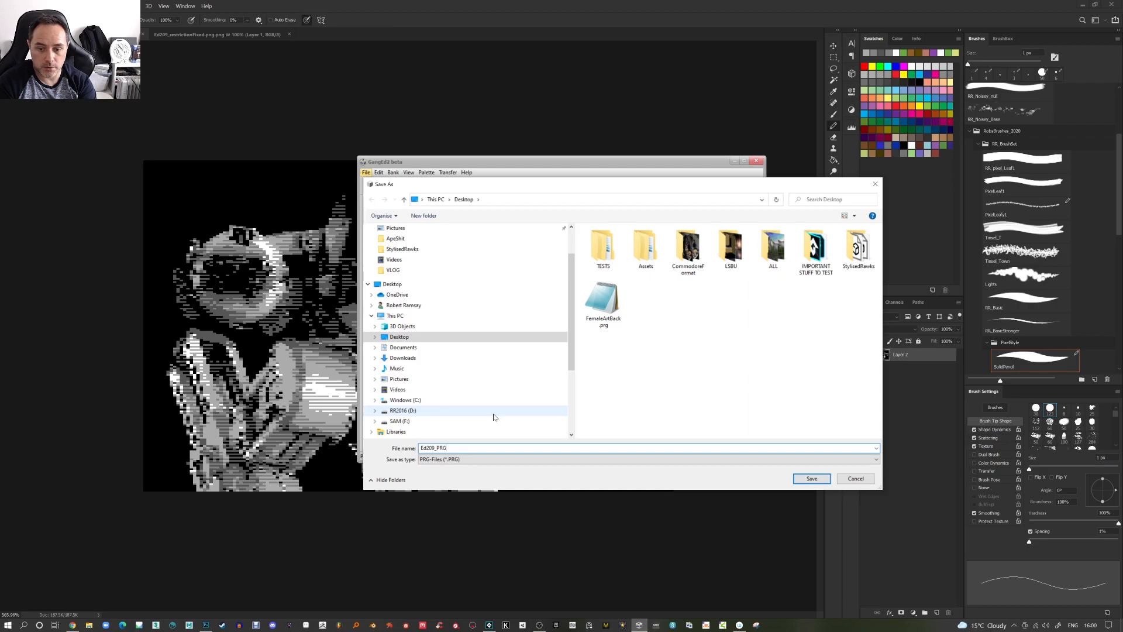
key("Return")
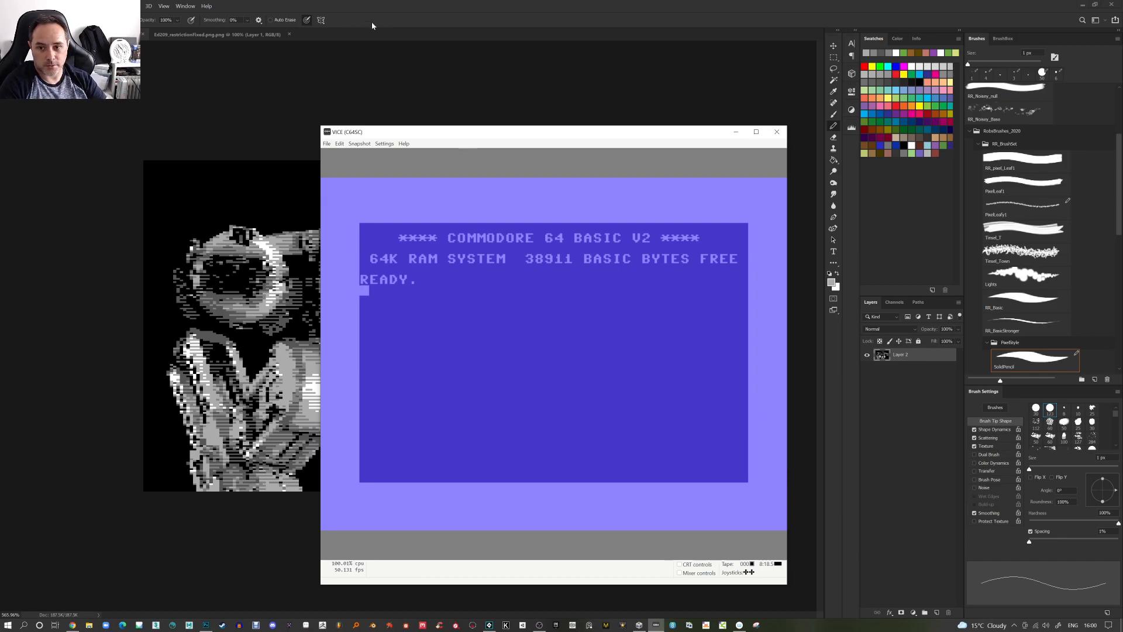
Run Ed209_PRG.PRG in the VICE emulator by dropping it from File Explorer onto the emulator window
left_click(327, 144)
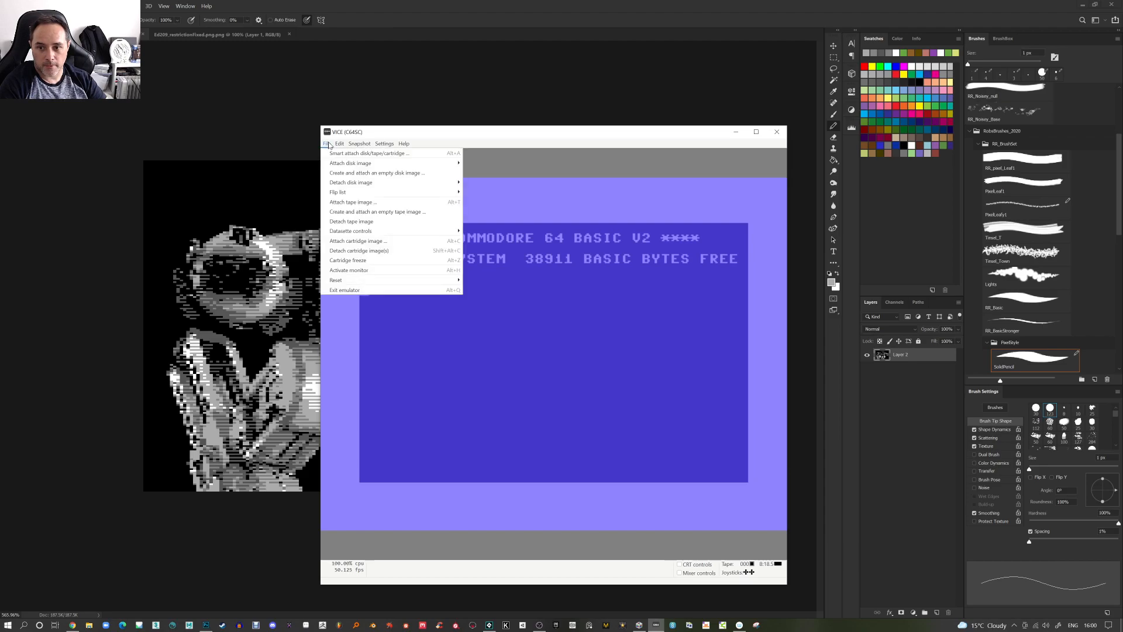
mouse_move(337, 165)
left_click(327, 145)
left_click(89, 626)
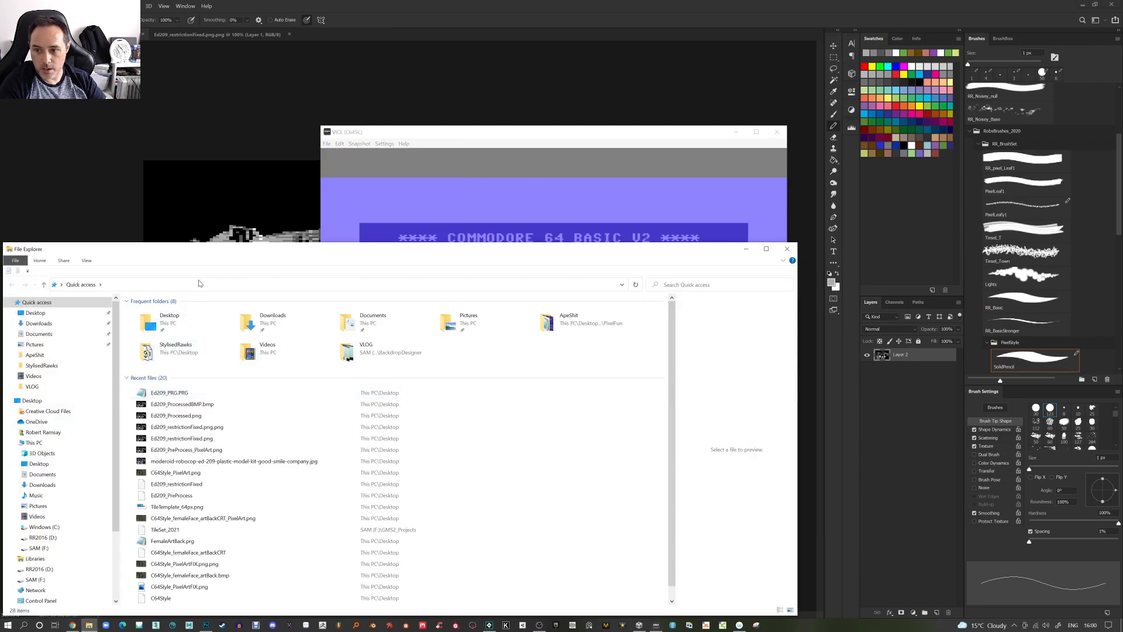
left_click_drag(199, 249, 899, 290)
left_click_drag(875, 436, 507, 354)
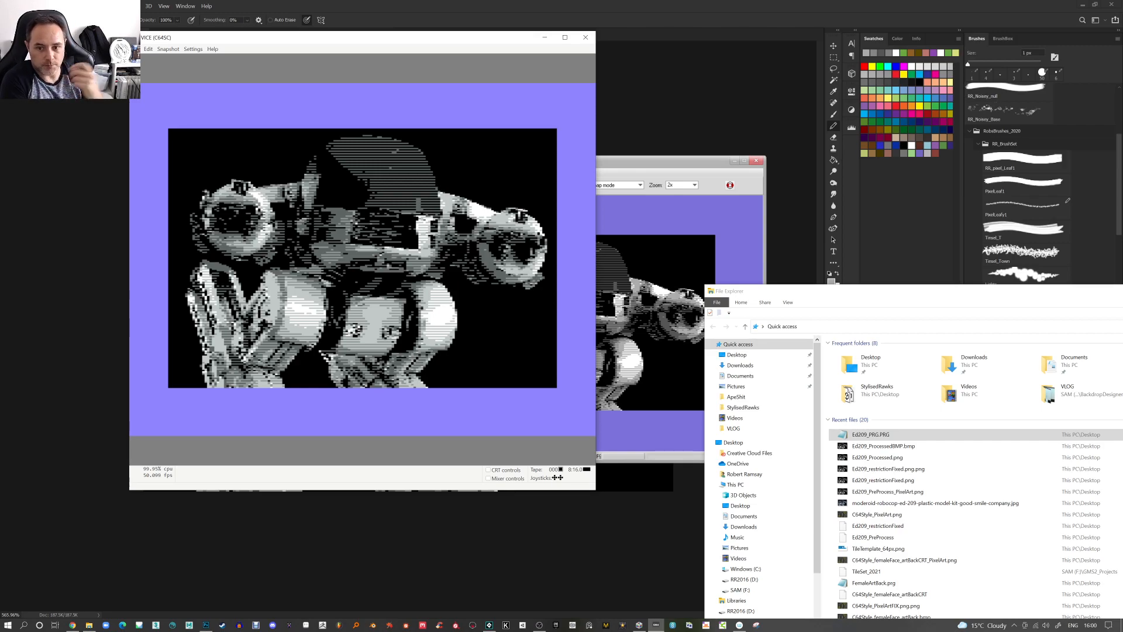
left_click_drag(333, 39, 312, 56)
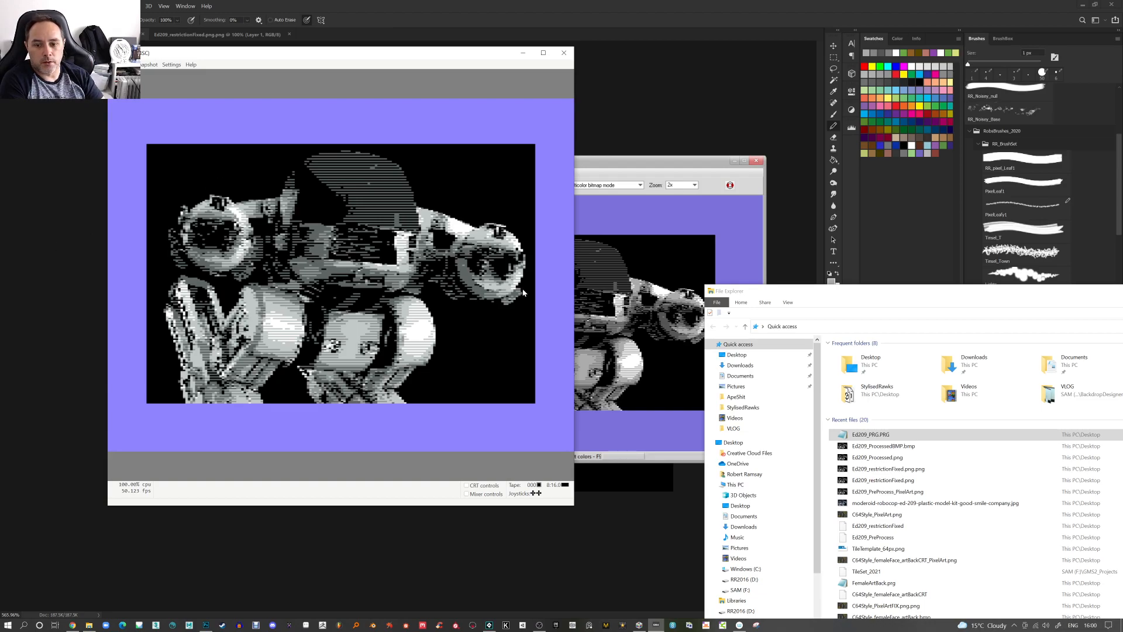
left_click_drag(496, 56, 530, 105)
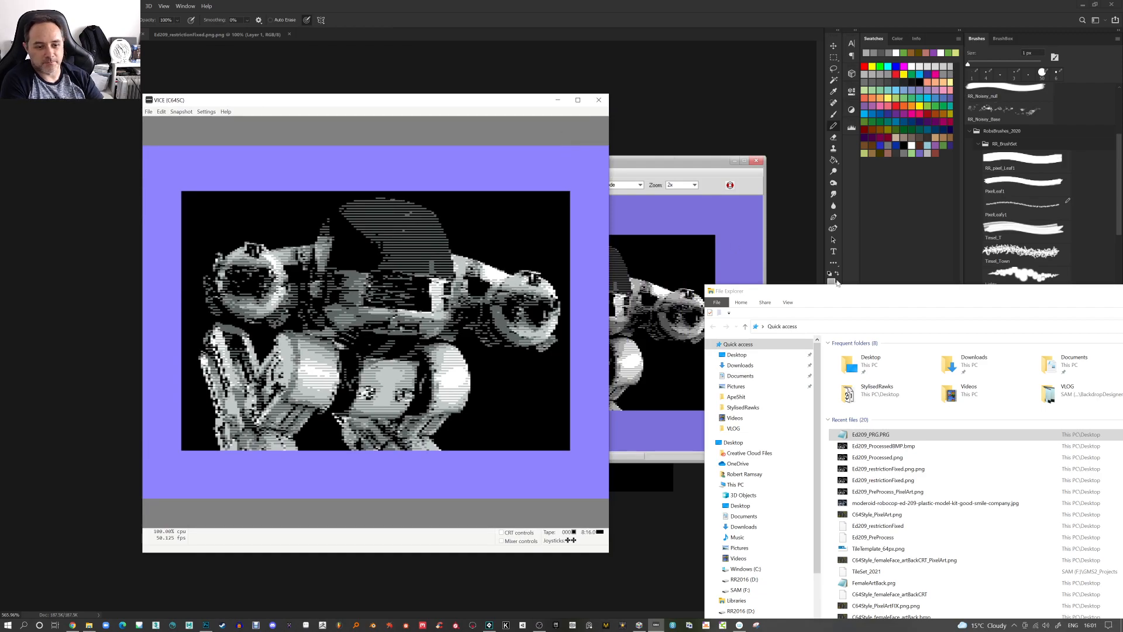
left_click_drag(866, 299, 770, 136)
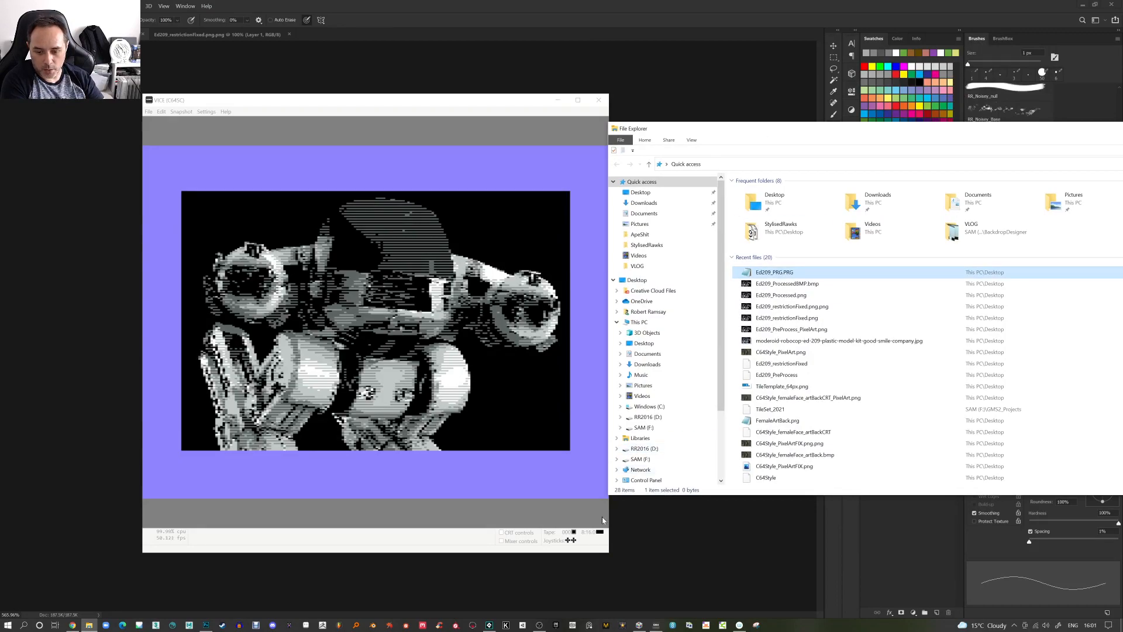
Switch to GameMaker, open the Backdrop Designer project from the recent list and run it
left_click(489, 624)
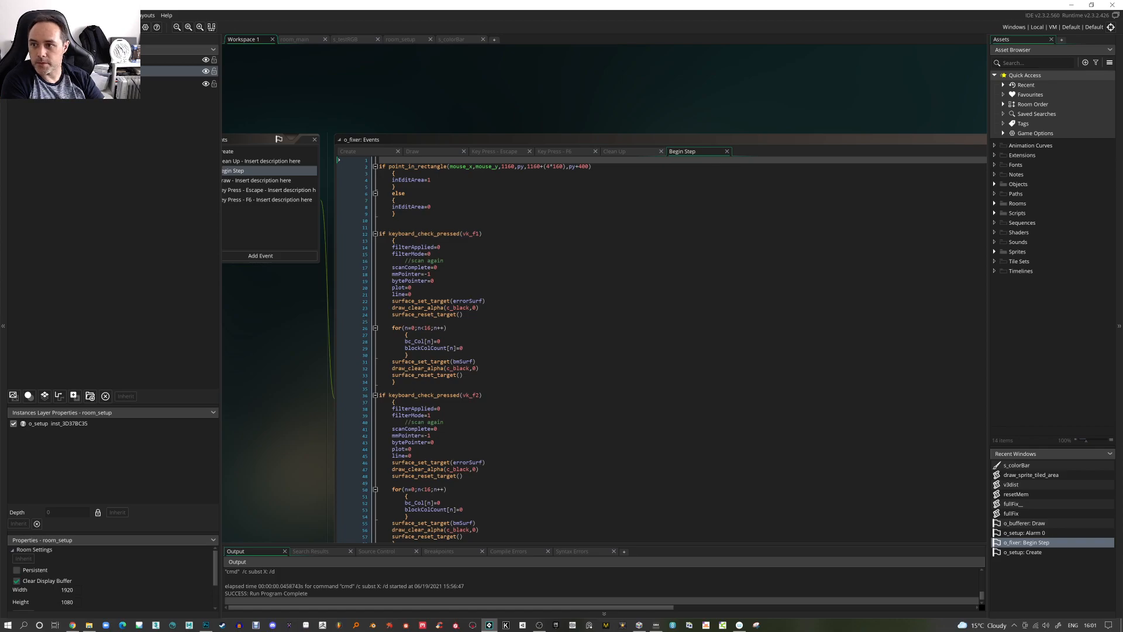
mouse_move(35, 50)
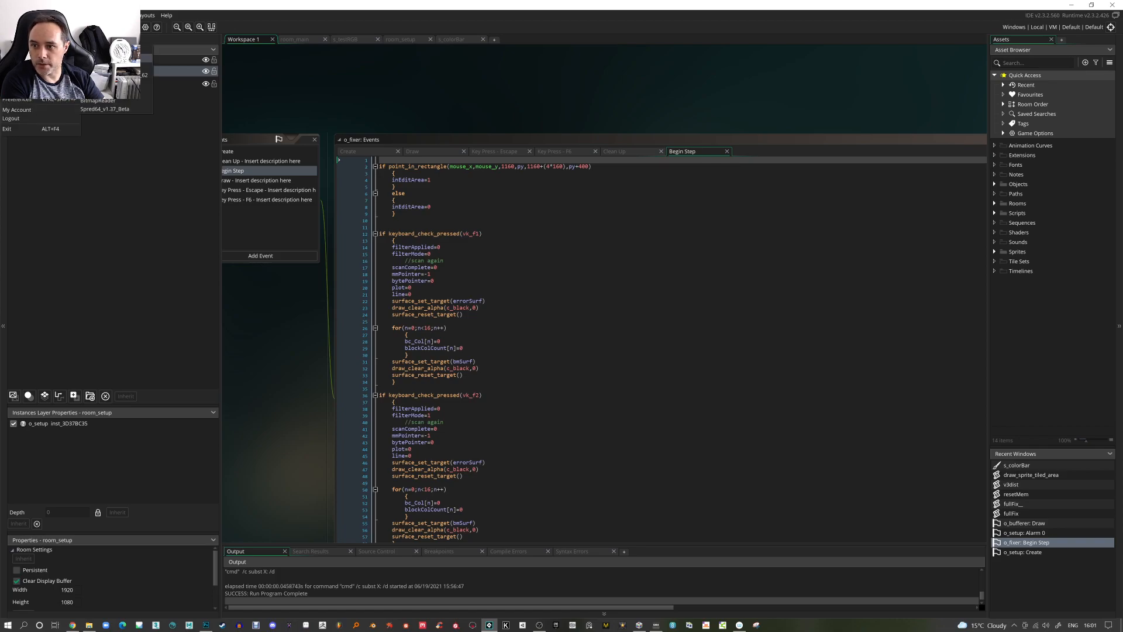
left_click(111, 58)
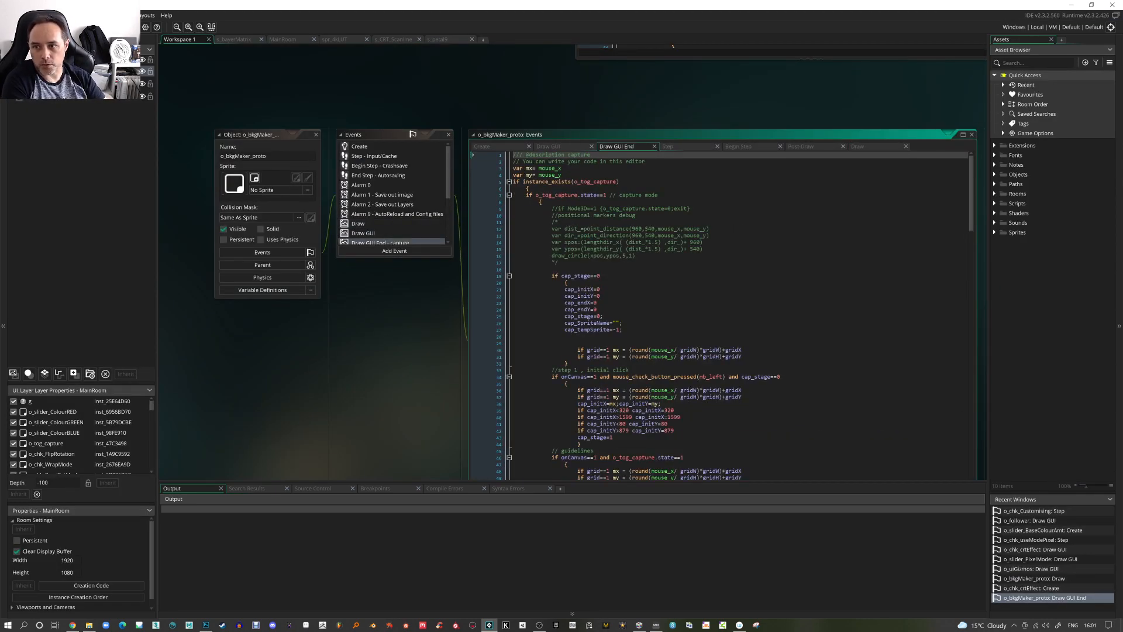
key("F5")
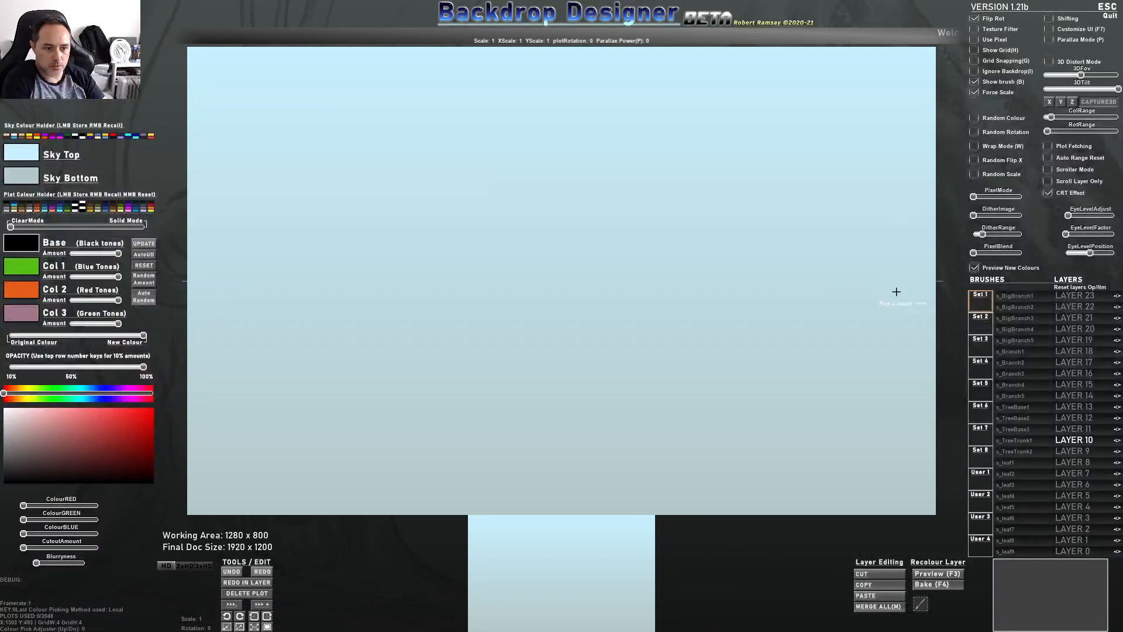
Import Ed209_Processed.png as a brush named Ed209_Processed in the second brush set and stamp it onto the canvas
left_click(983, 477)
left_click(1016, 318)
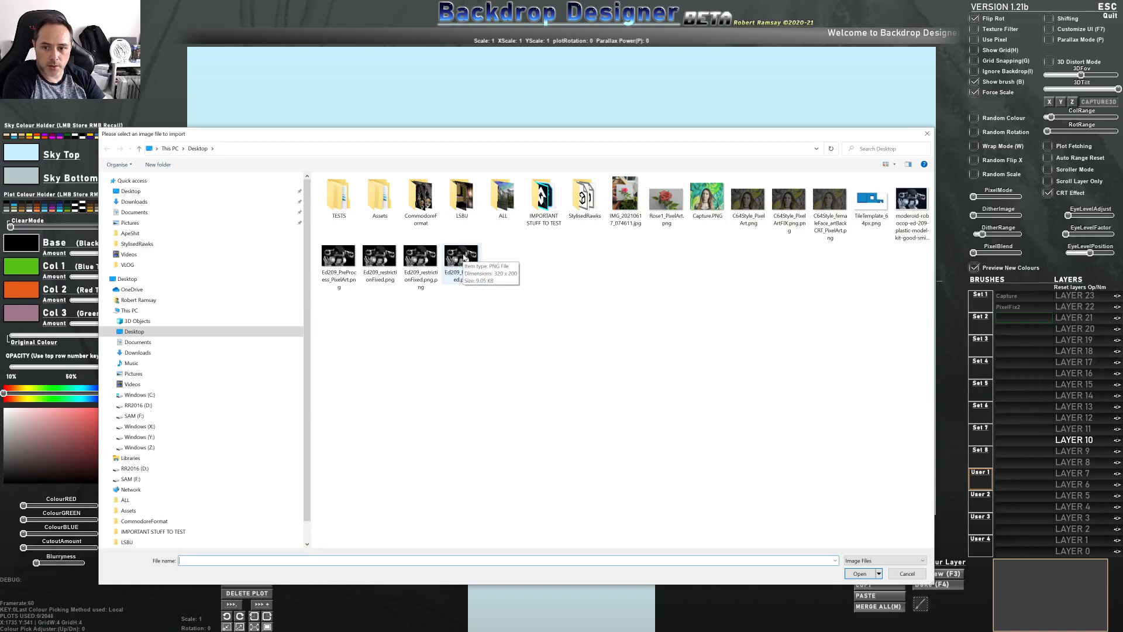
double_click(464, 258)
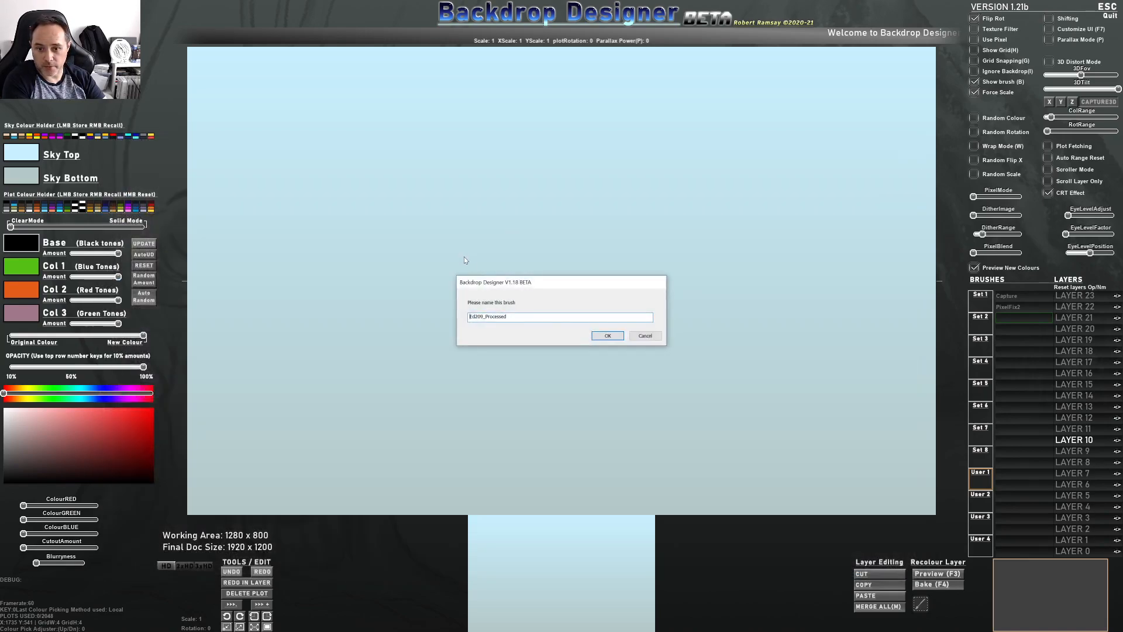
left_click(604, 338)
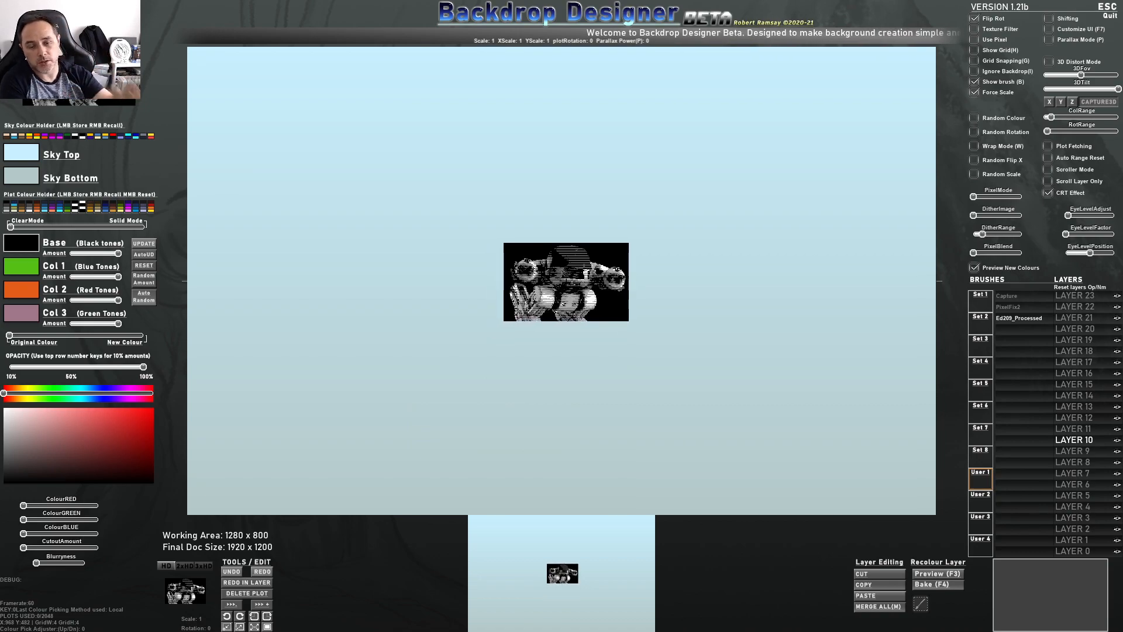
left_click(267, 627)
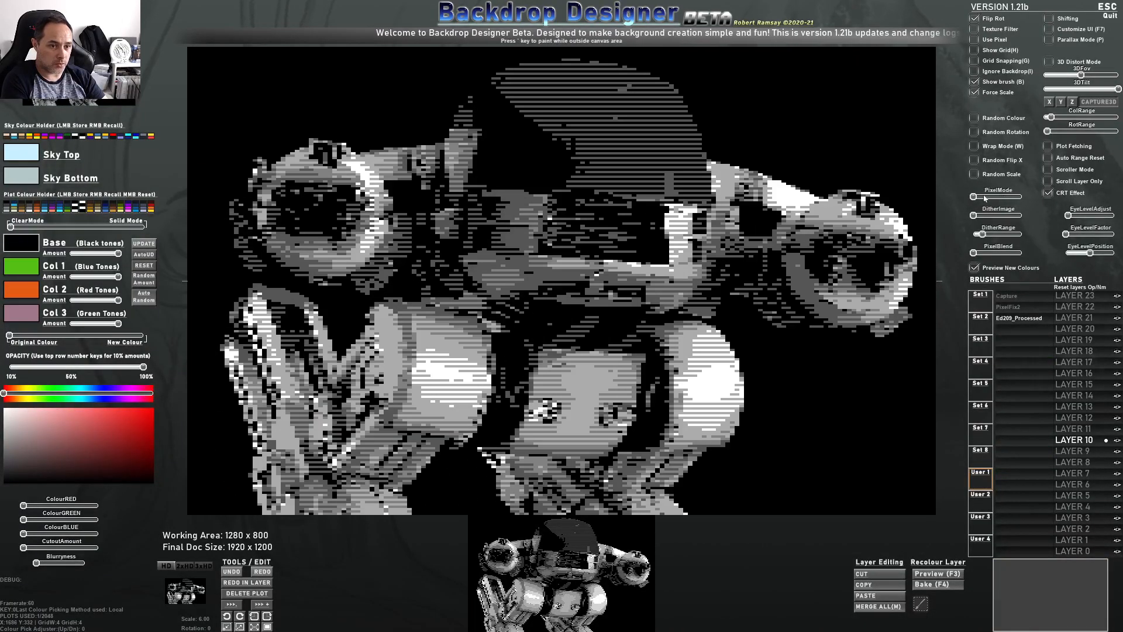
Set Pixel Mode to C64 320x200px and raise the Dither Range slightly
left_click_drag(974, 197, 980, 197)
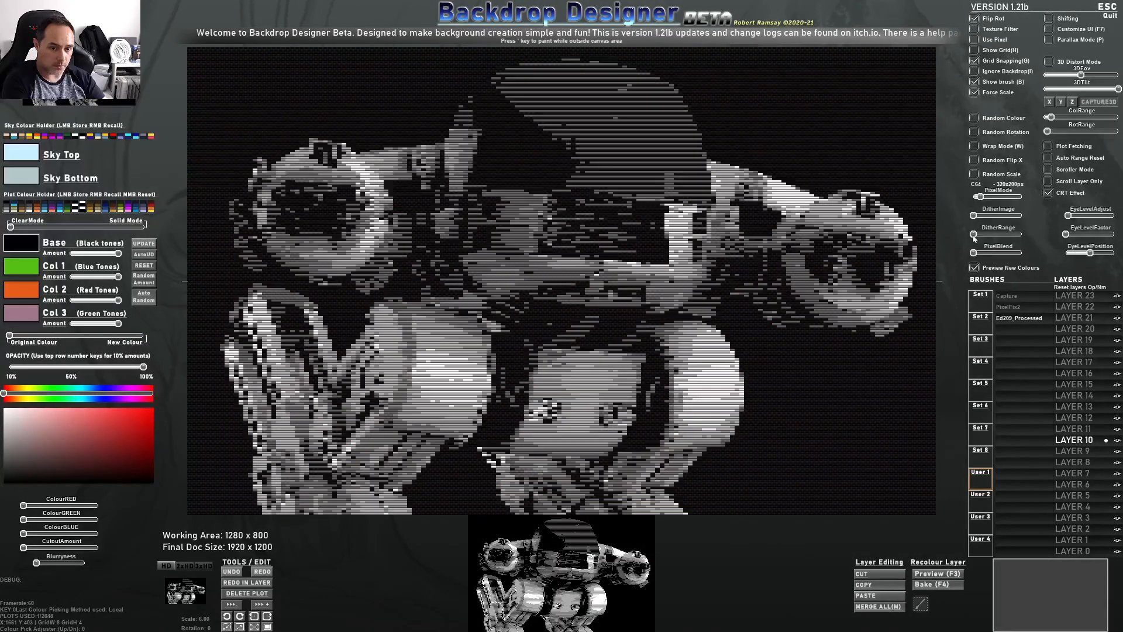
mouse_move(973, 237)
left_mouse_down()
mouse_move(977, 254)
mouse_move(1028, 260)
mouse_move(976, 260)
mouse_move(993, 262)
mouse_move(984, 242)
mouse_move(997, 235)
mouse_move(972, 255)
mouse_move(976, 237)
mouse_move(987, 239)
left_mouse_up()
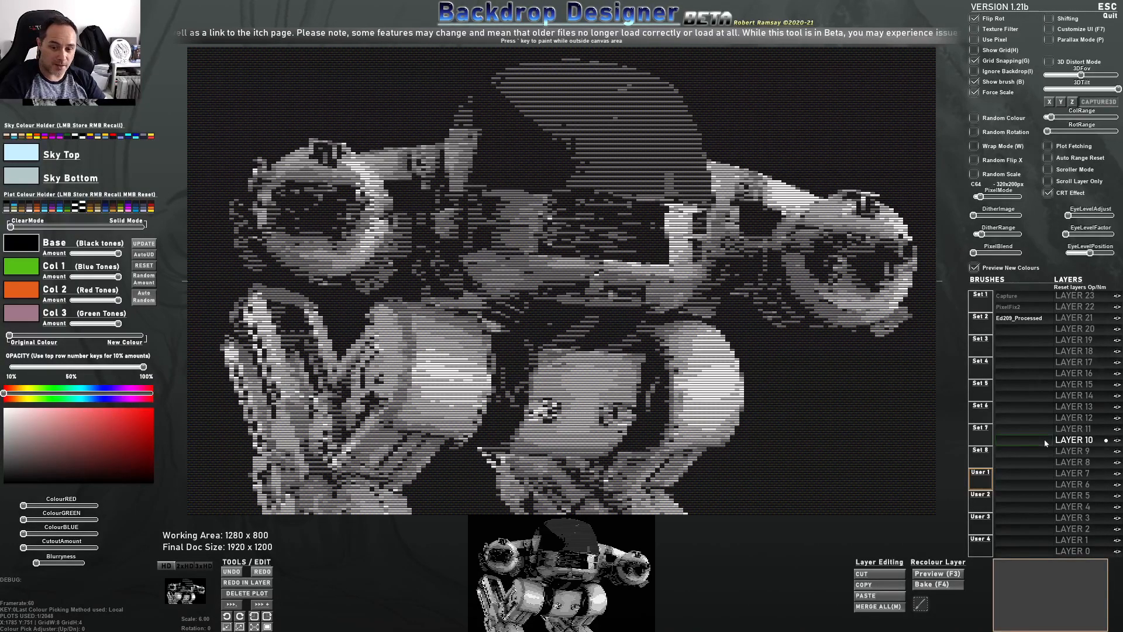
Save the full merged canvas image to the Desktop as Ed209_CRT
key("ctrl+s")
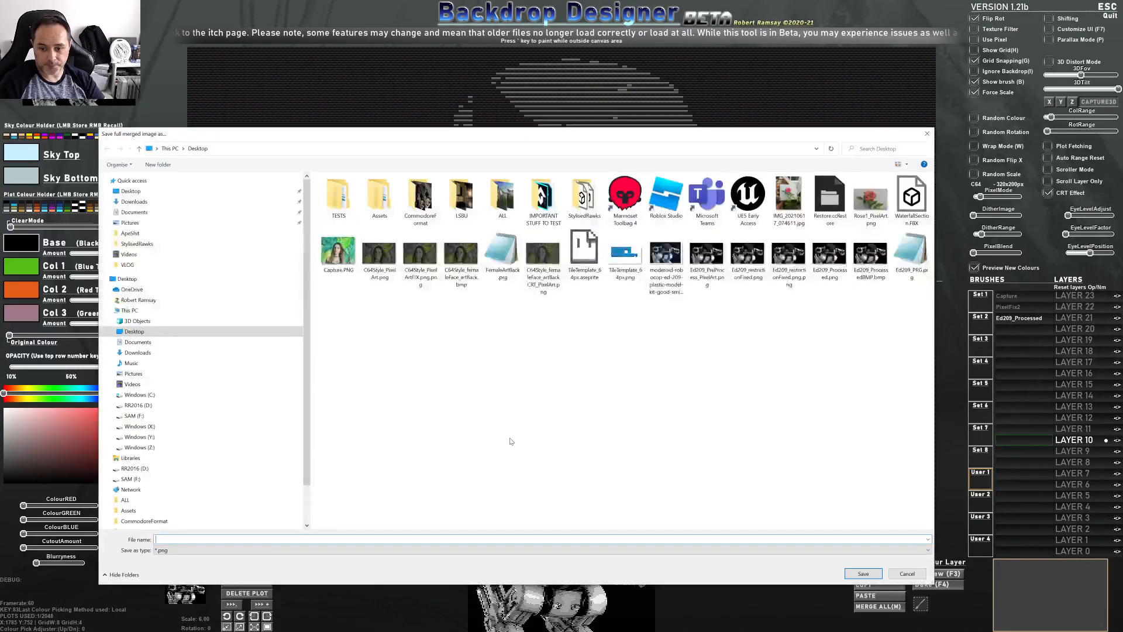
type("E")
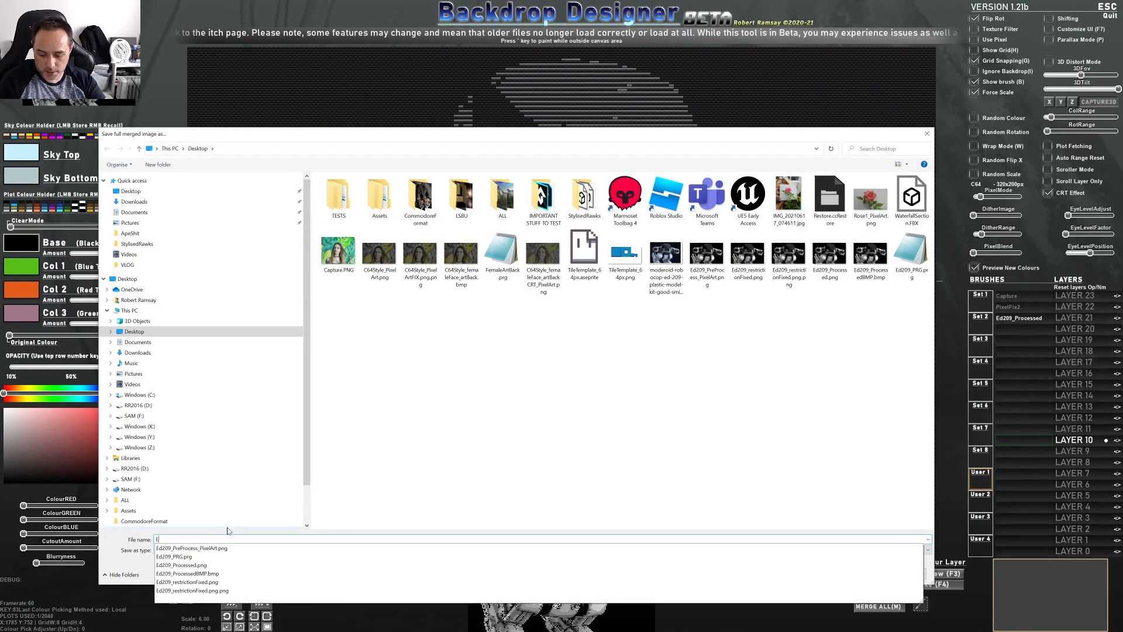
type("d209_C")
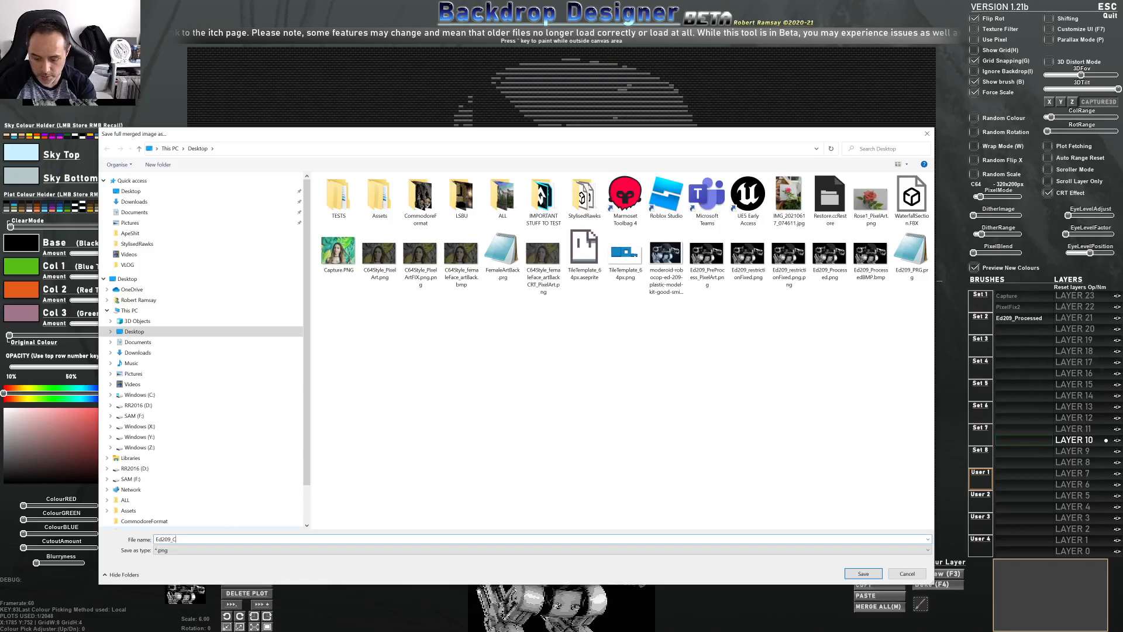
type("RT")
key("Return")
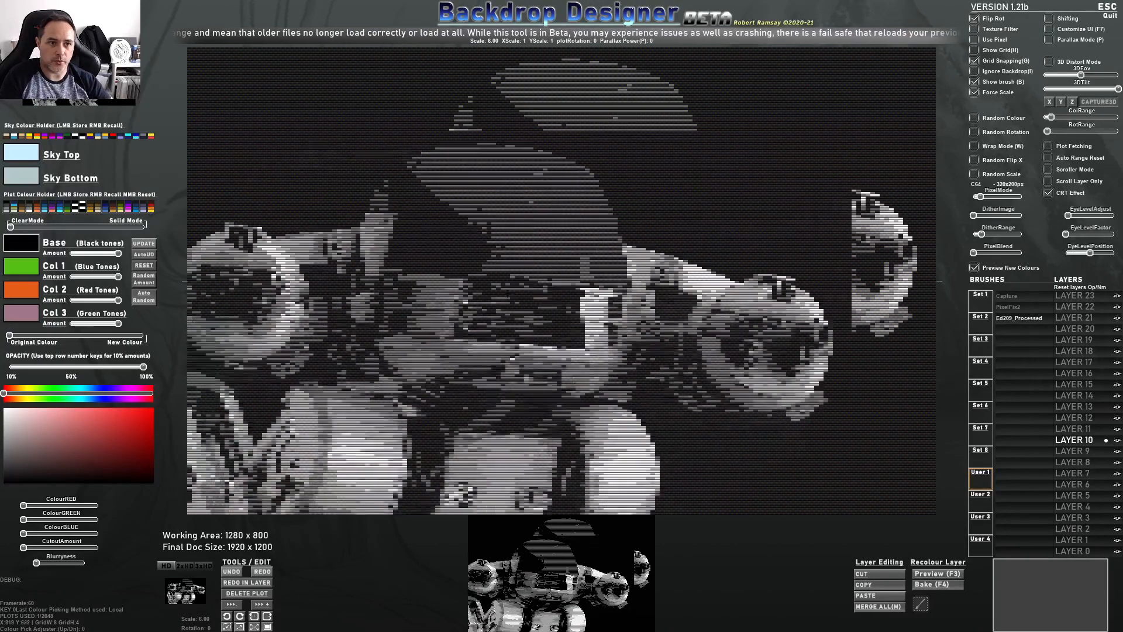
Switch to Photoshop and close the currently open Ed209 image without saving
key("alt+Tab")
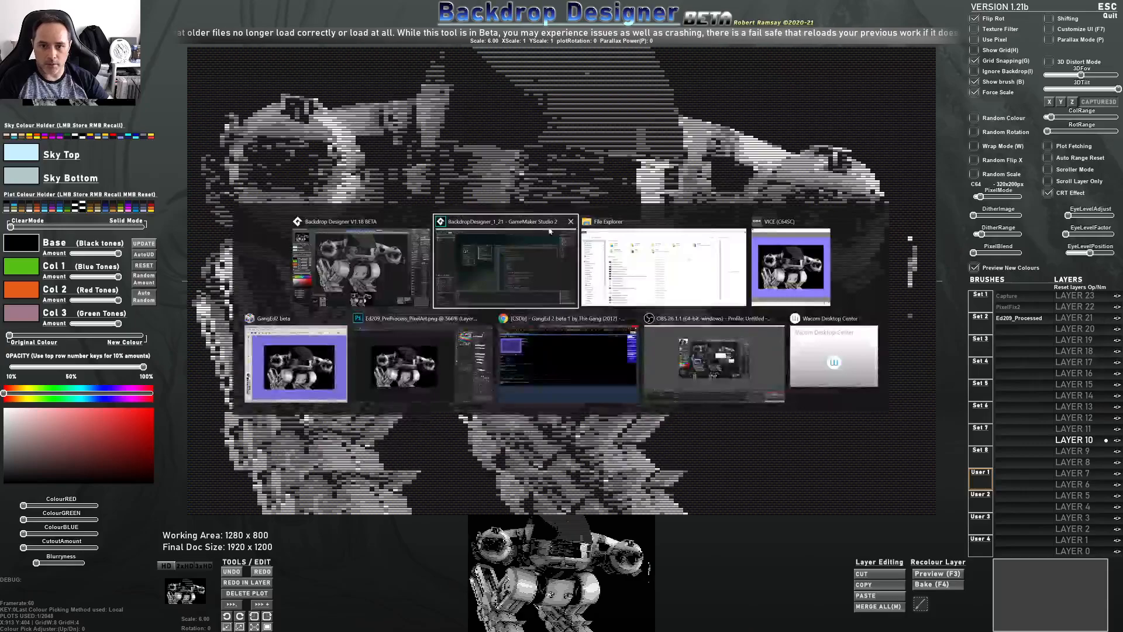
left_click(421, 363)
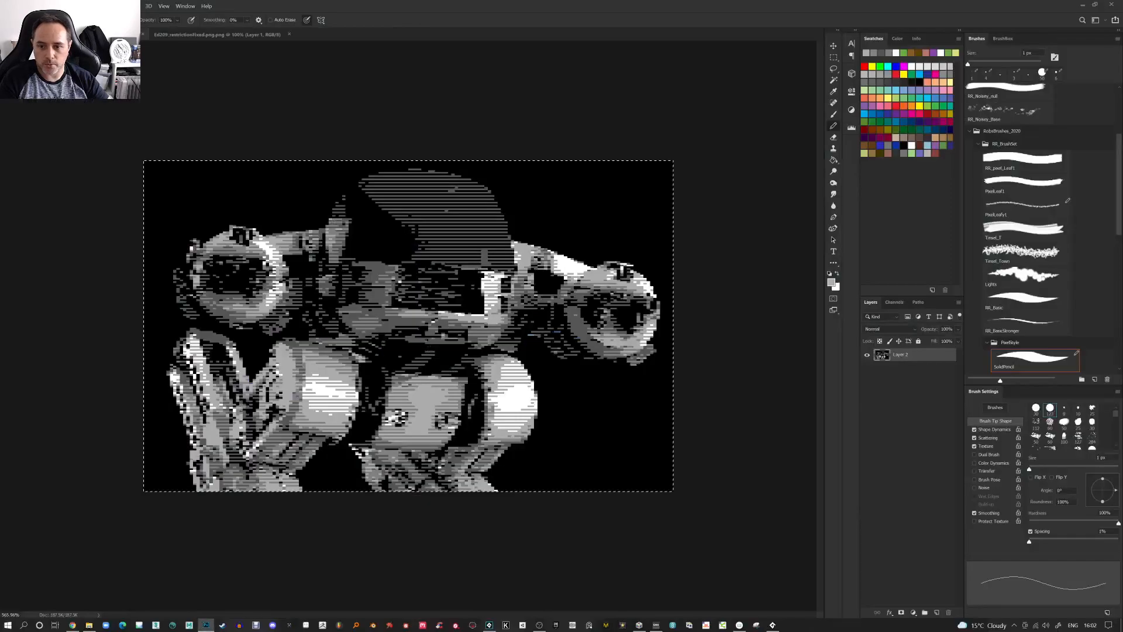
key("alt+f")
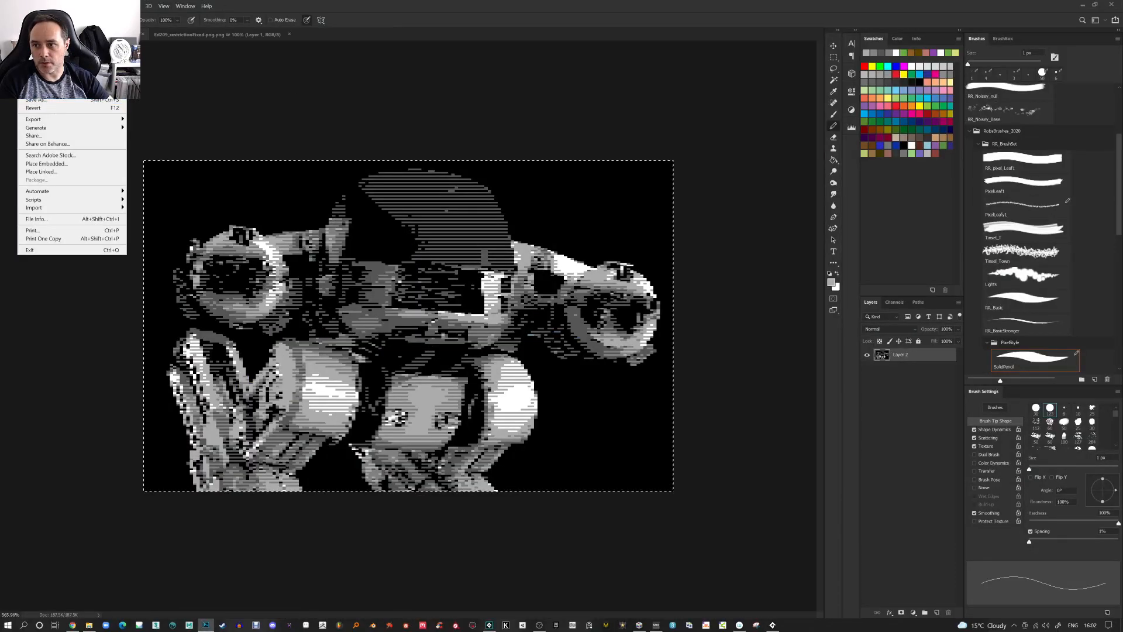
left_click(38, 75)
left_click(586, 234)
Open the saved Ed209_CRT image and inspect its scanline detail up close
left_click(22, 6)
left_click(34, 25)
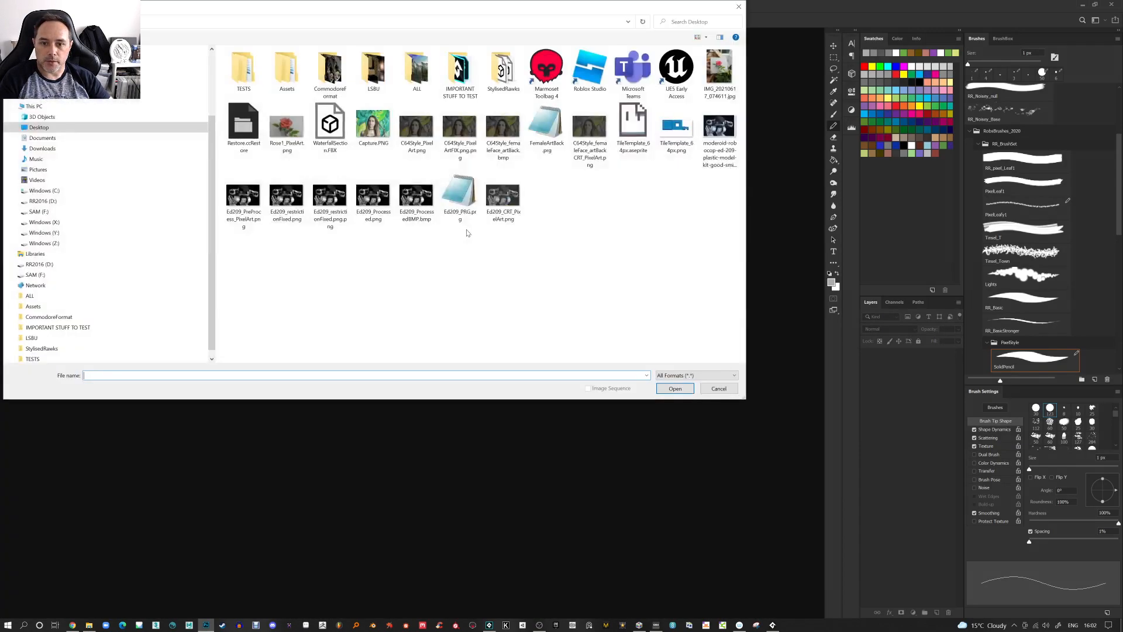
double_click(504, 204)
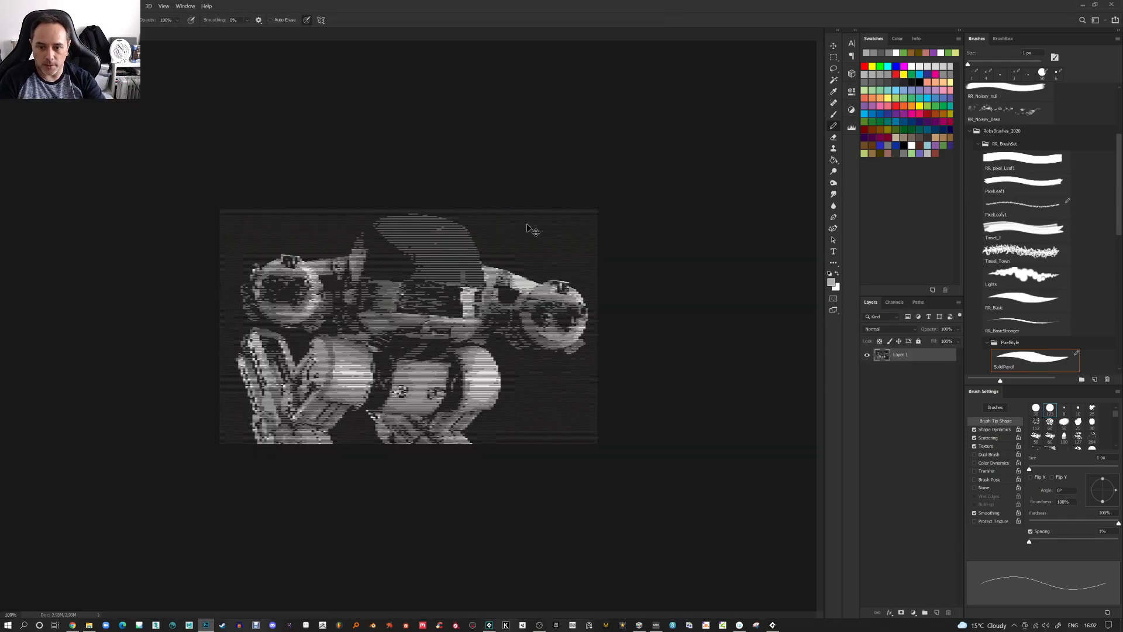
key("ctrl+0")
key("ctrl+1")
key("ctrl+0")
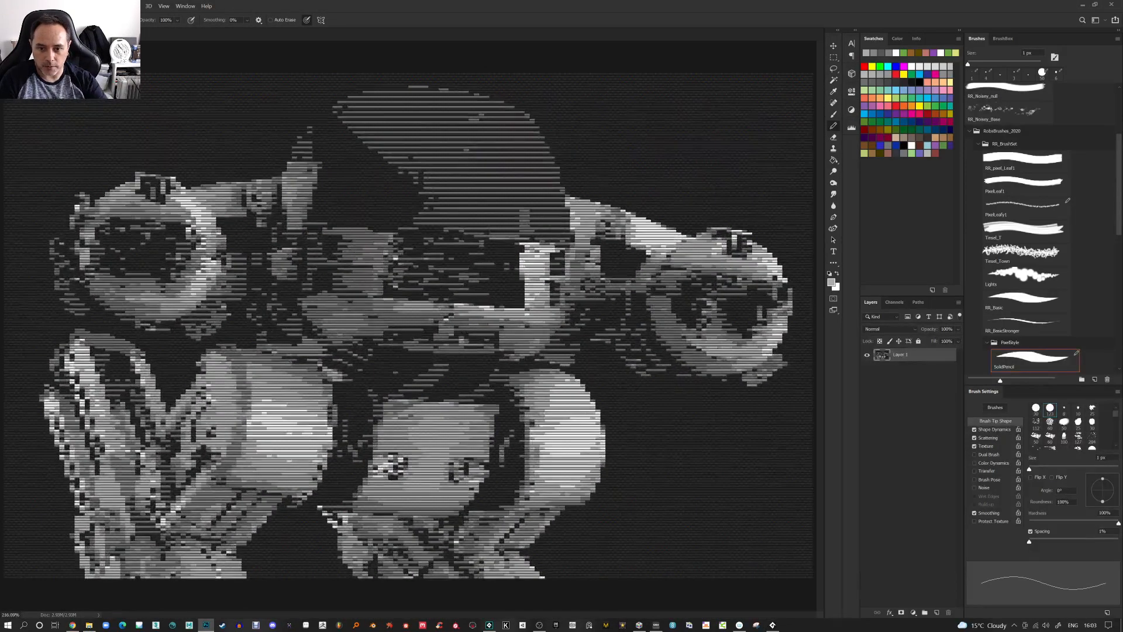
scroll(541, 310, "up", 13)
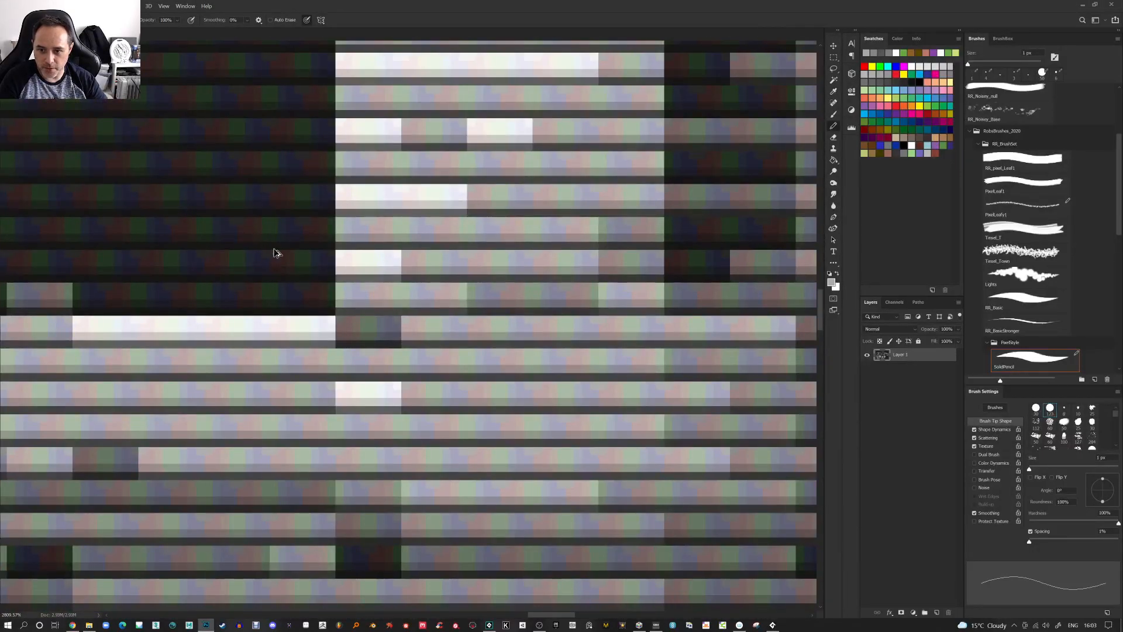
scroll(308, 316, "down", 6)
scroll(309, 316, "down", 5)
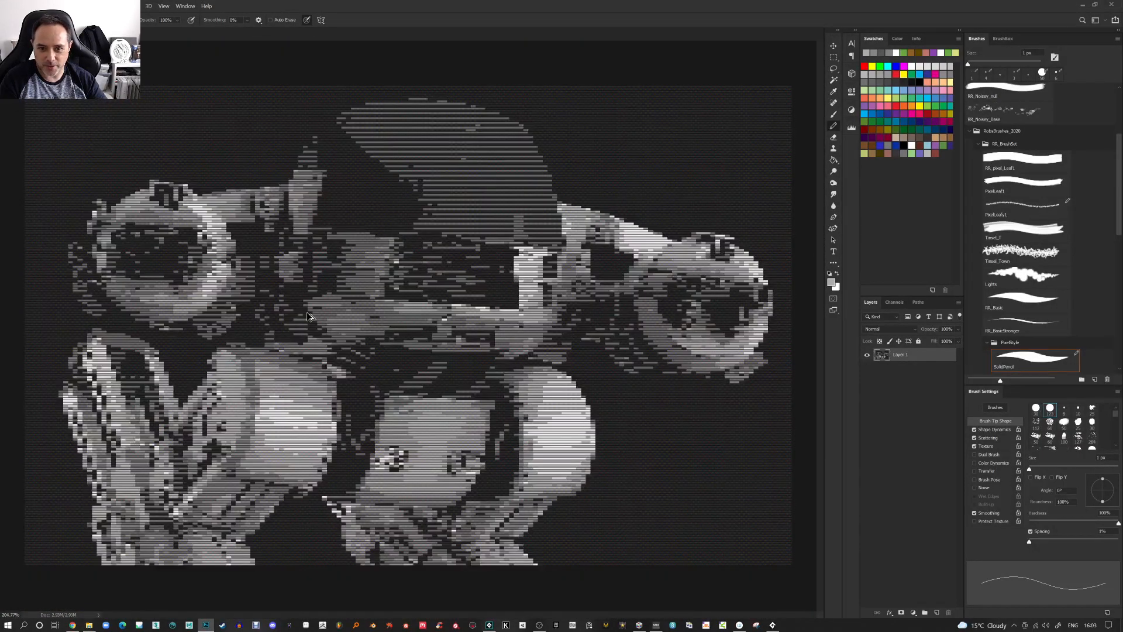
scroll(308, 316, "down", 1)
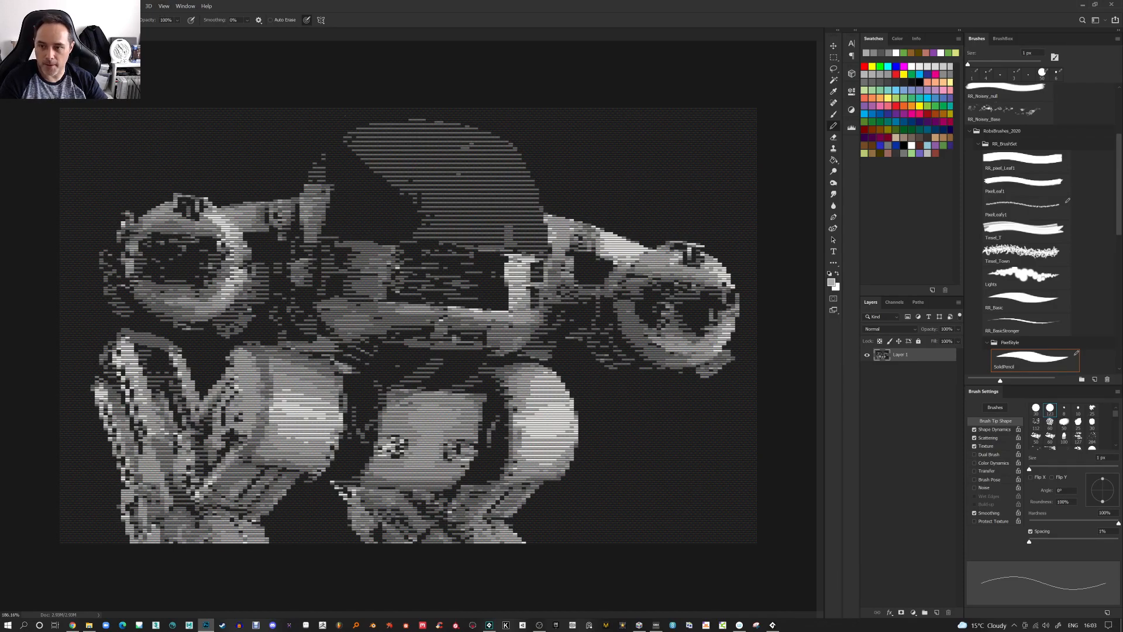
Apply a subtle Warp transform to the whole image with small mesh adjustments and commit it
left_click(37, 6)
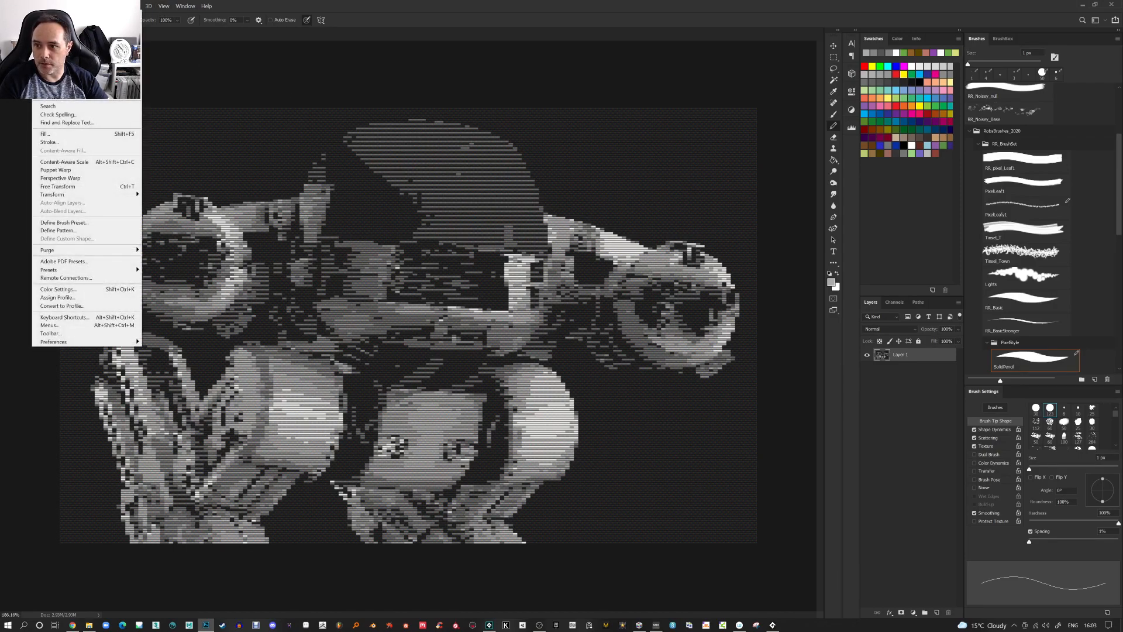
mouse_move(105, 195)
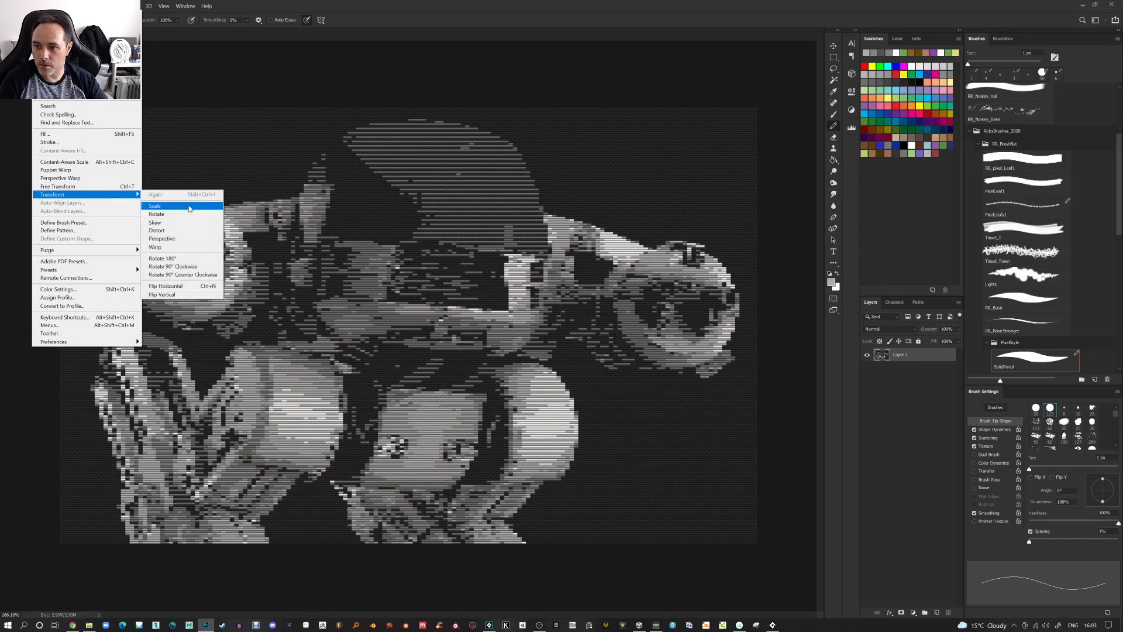
left_click(183, 249)
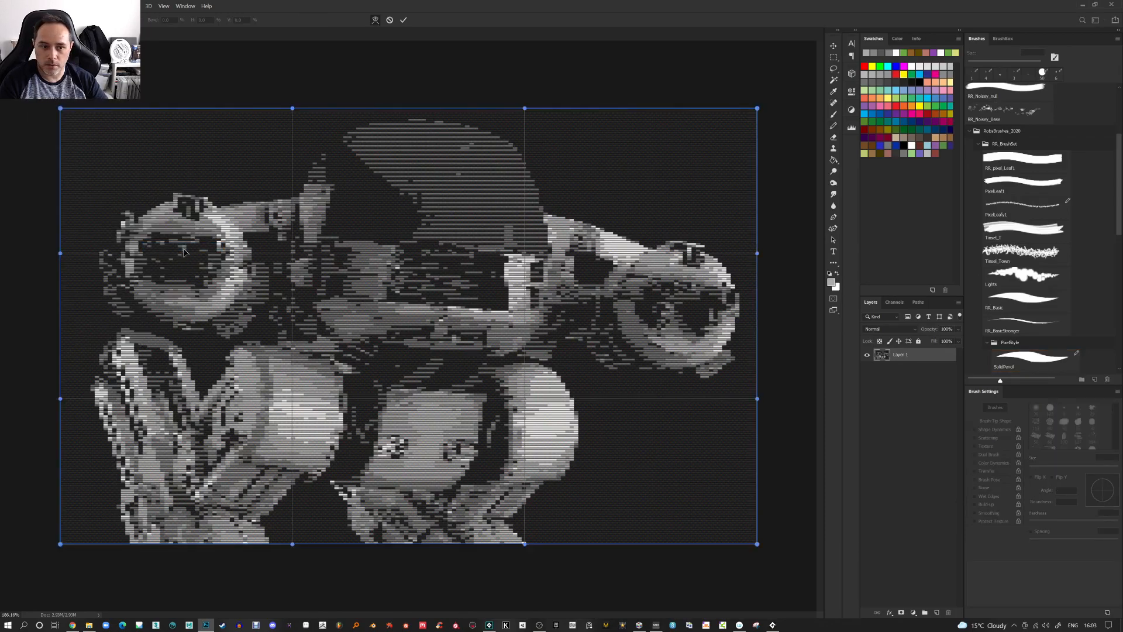
left_click_drag(423, 223, 421, 214)
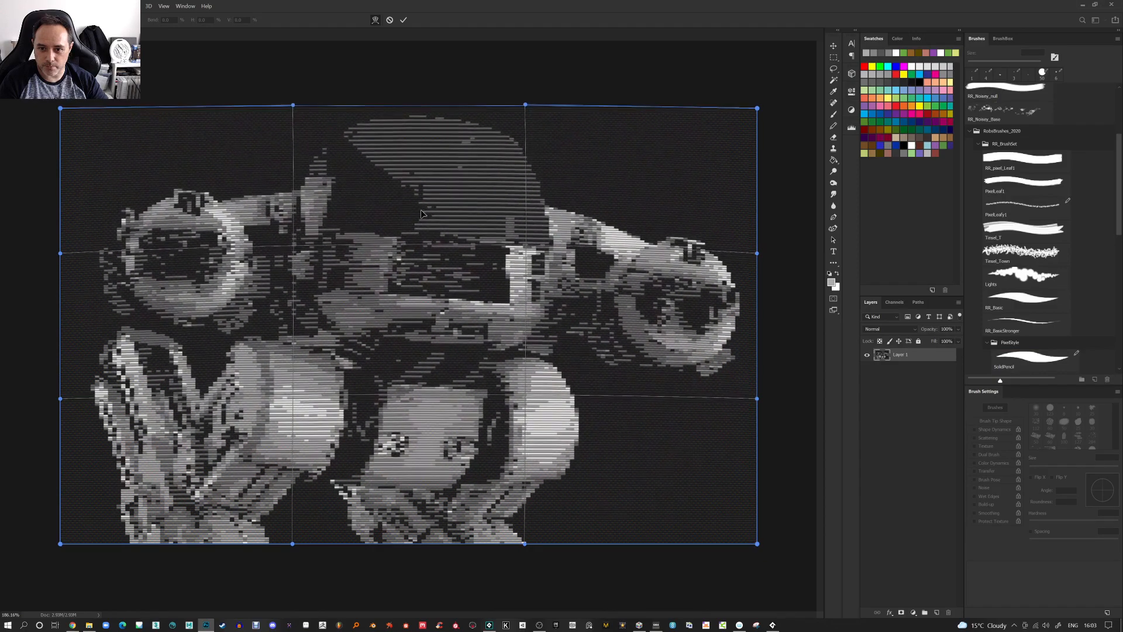
left_click_drag(418, 403, 417, 409)
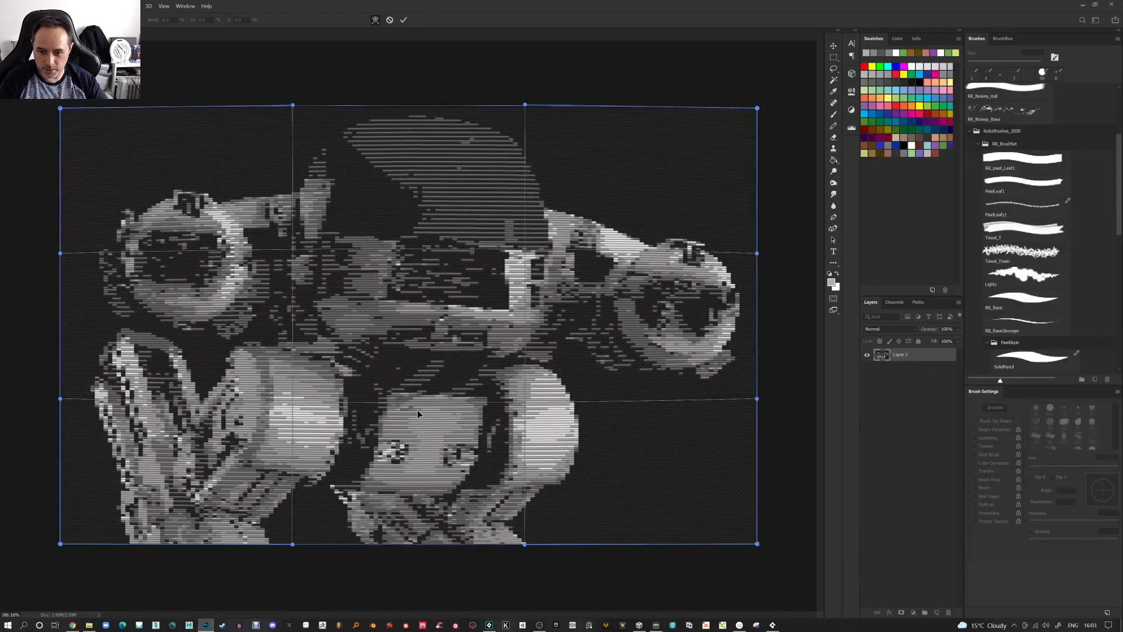
left_click_drag(554, 345, 560, 345)
left_click_drag(323, 318, 318, 317)
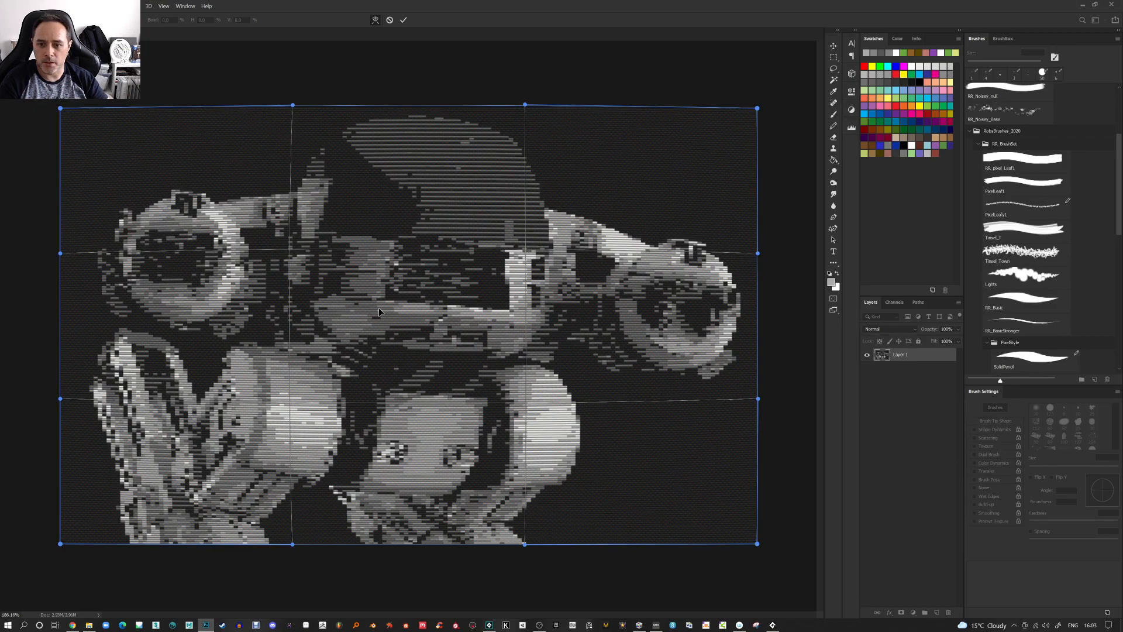
left_click_drag(378, 307, 379, 306)
left_click_drag(404, 391, 404, 394)
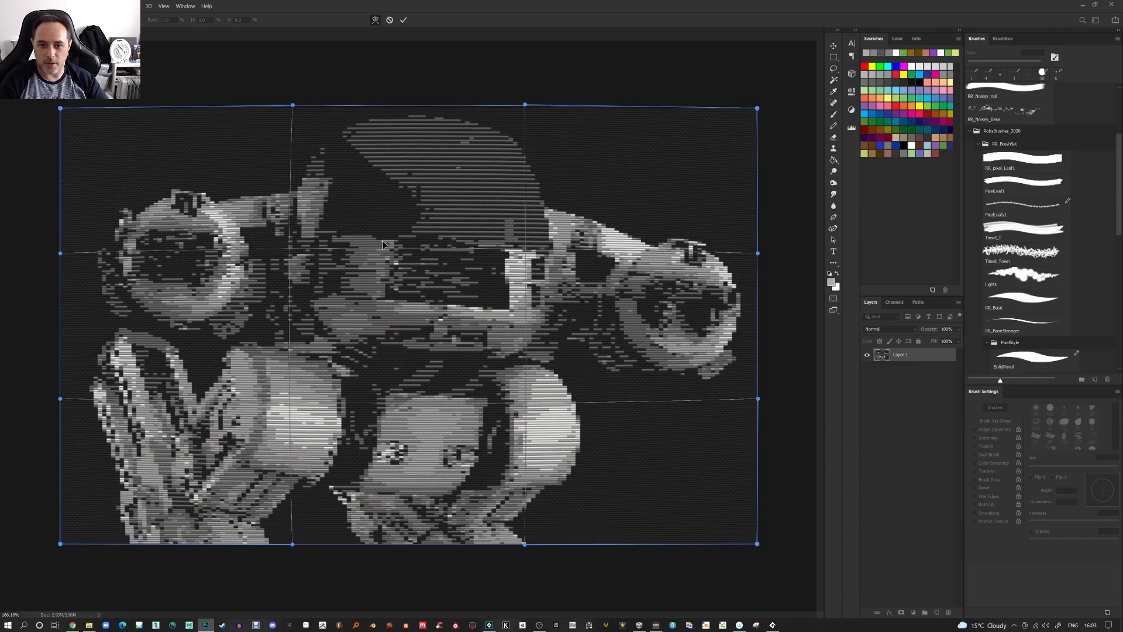
key("Return")
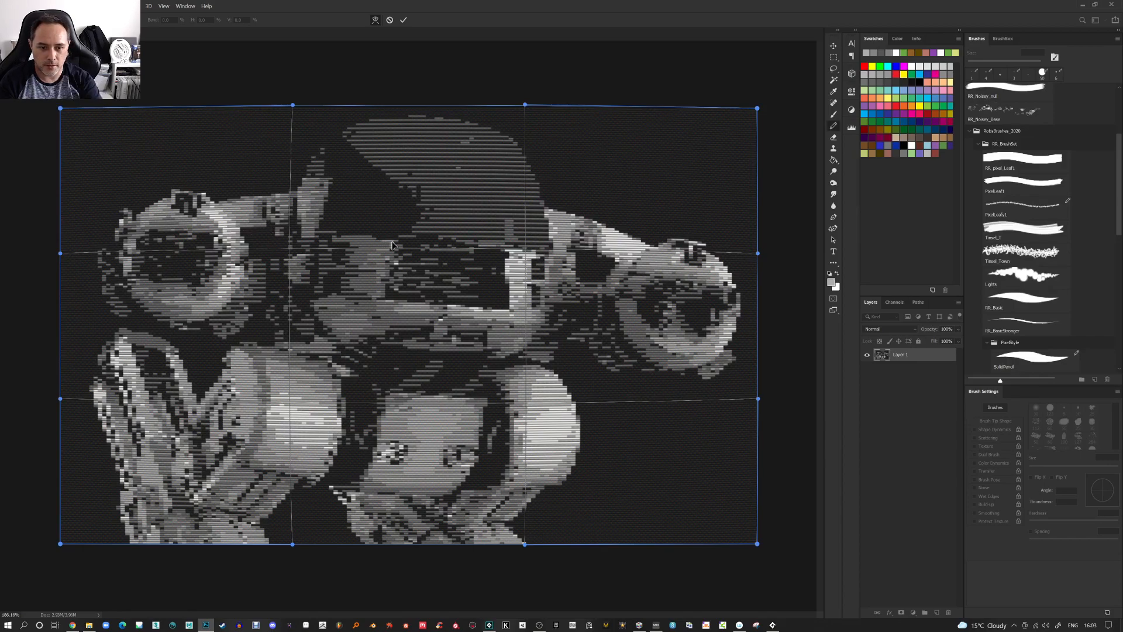
Apply Levels with the white input point pulled in to 222
key("ctrl+l")
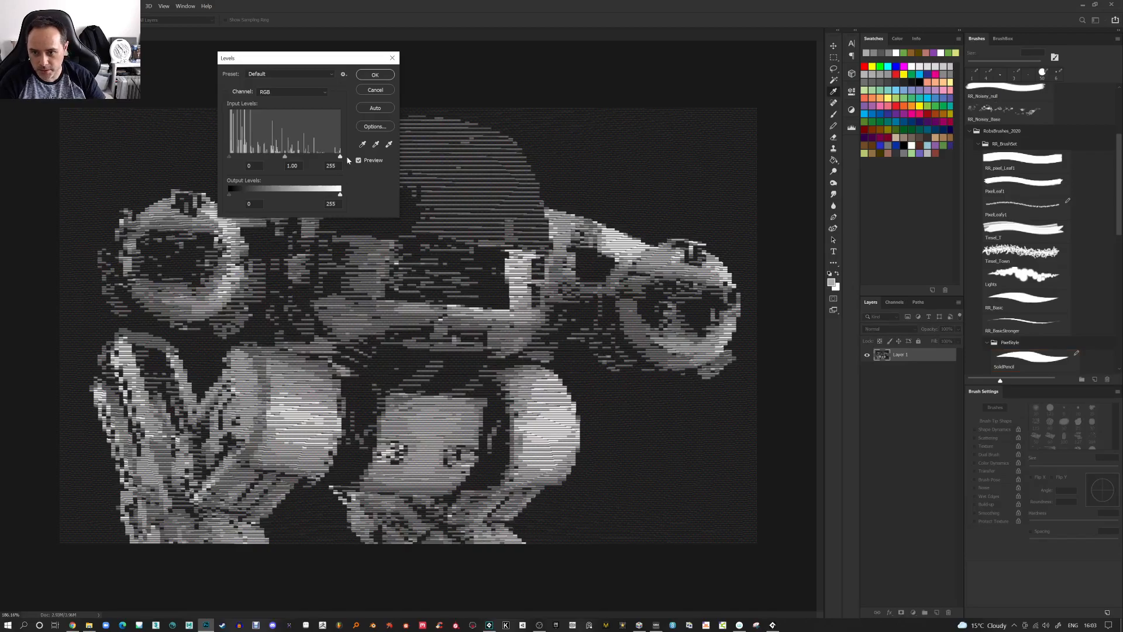
left_click_drag(340, 157, 330, 156)
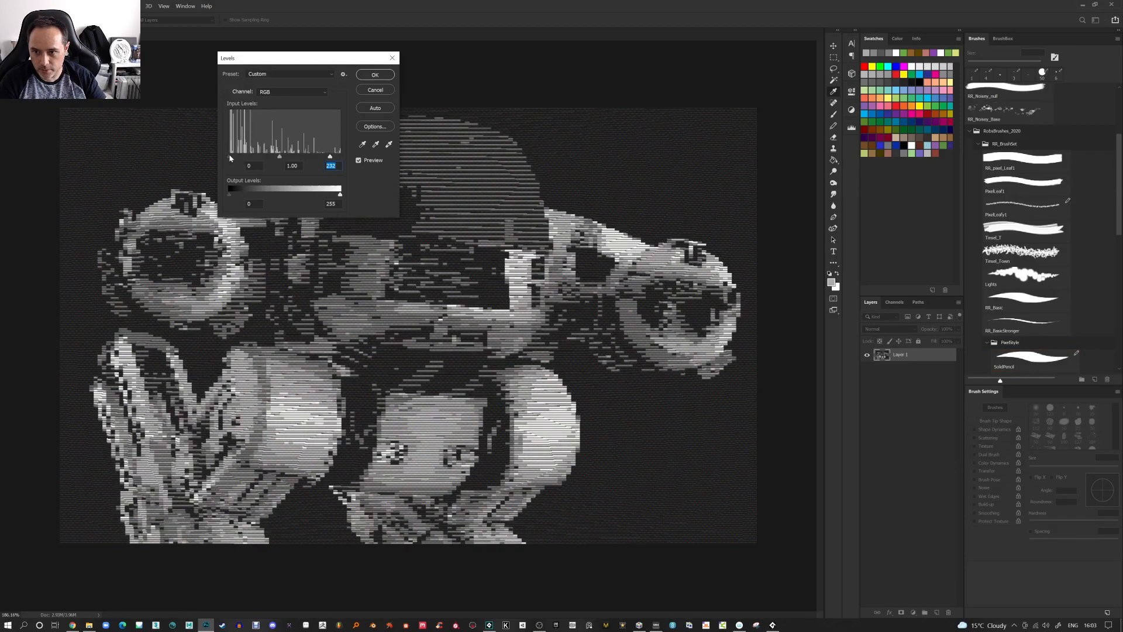
left_click(375, 75)
Boost the image's saturation with Hue/Saturation and apply it
key("ctrl+u")
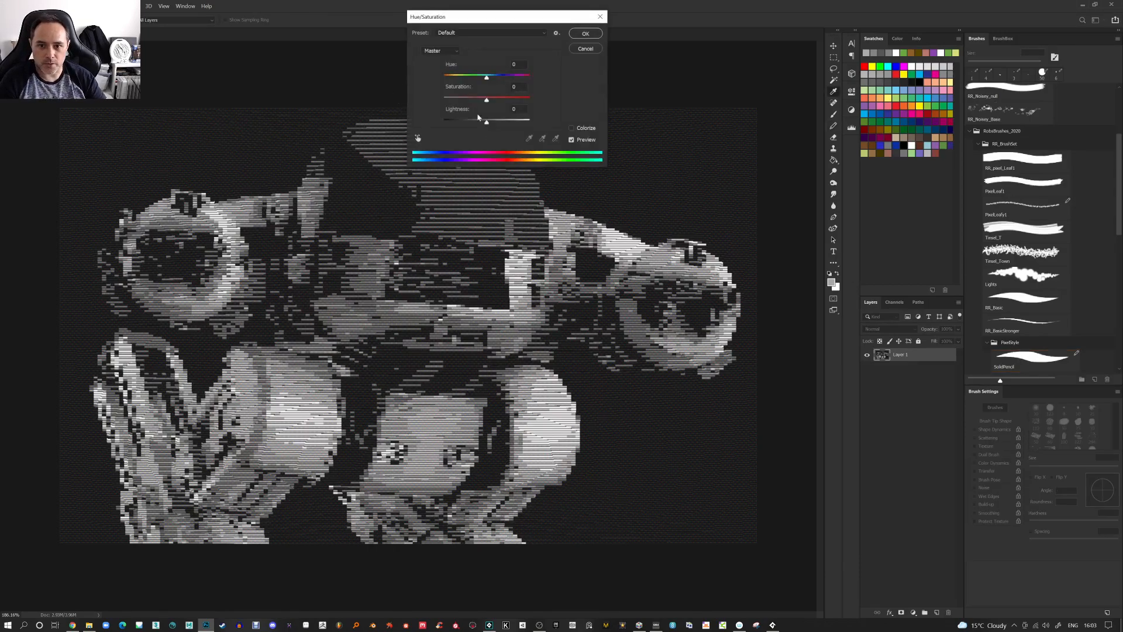
left_click_drag(516, 106, 520, 108)
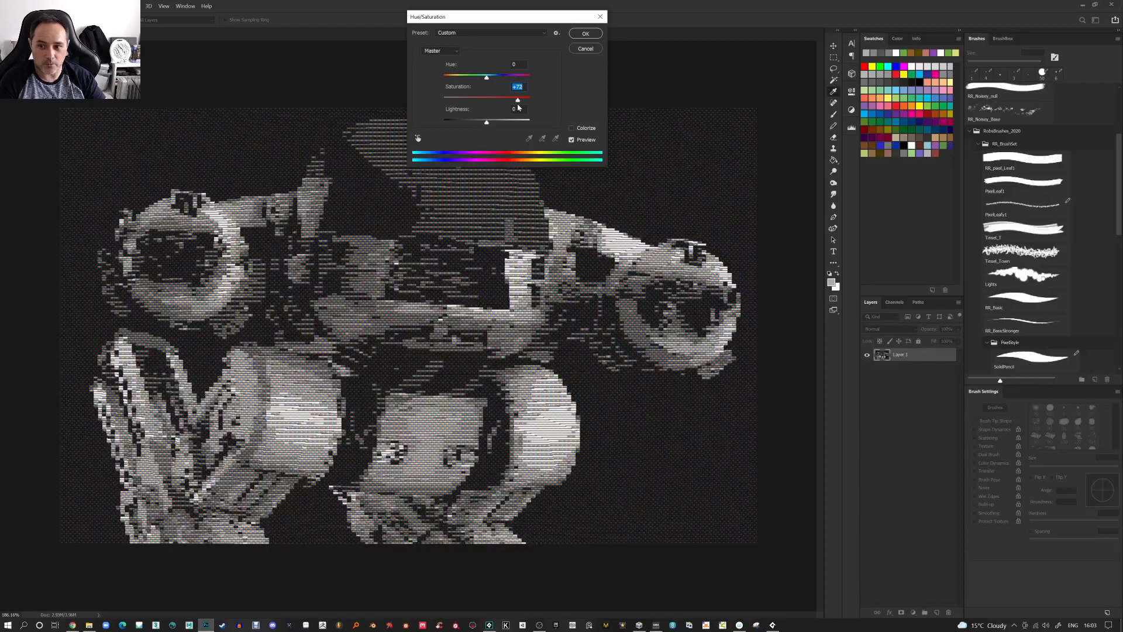
left_click(585, 34)
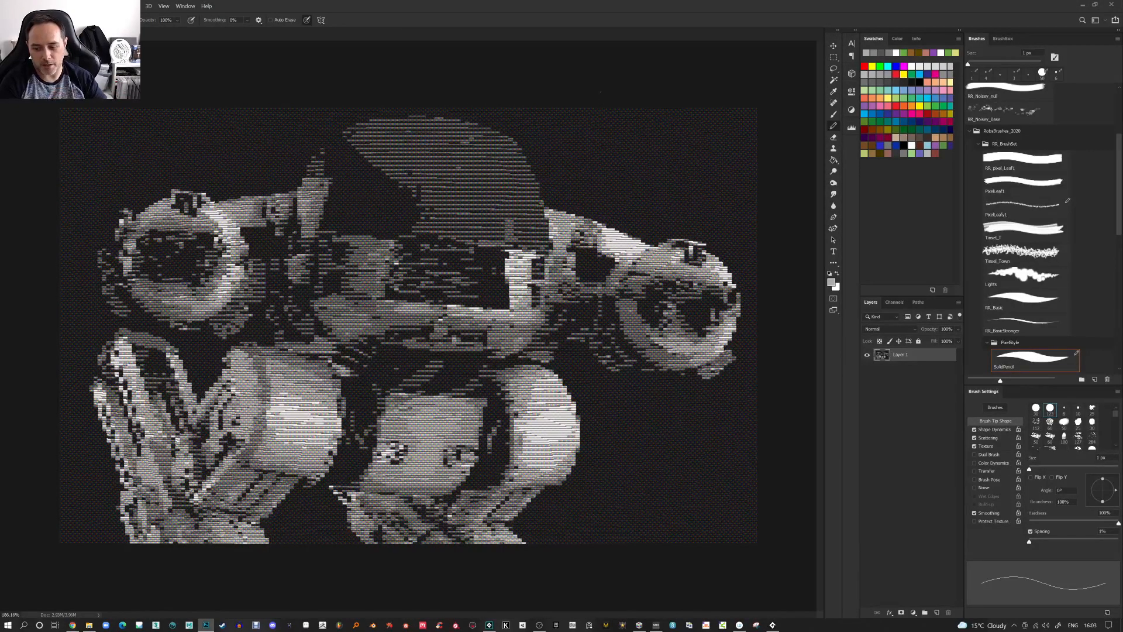
Search Google Images for bedroom image in a new browser tab
left_click(72, 625)
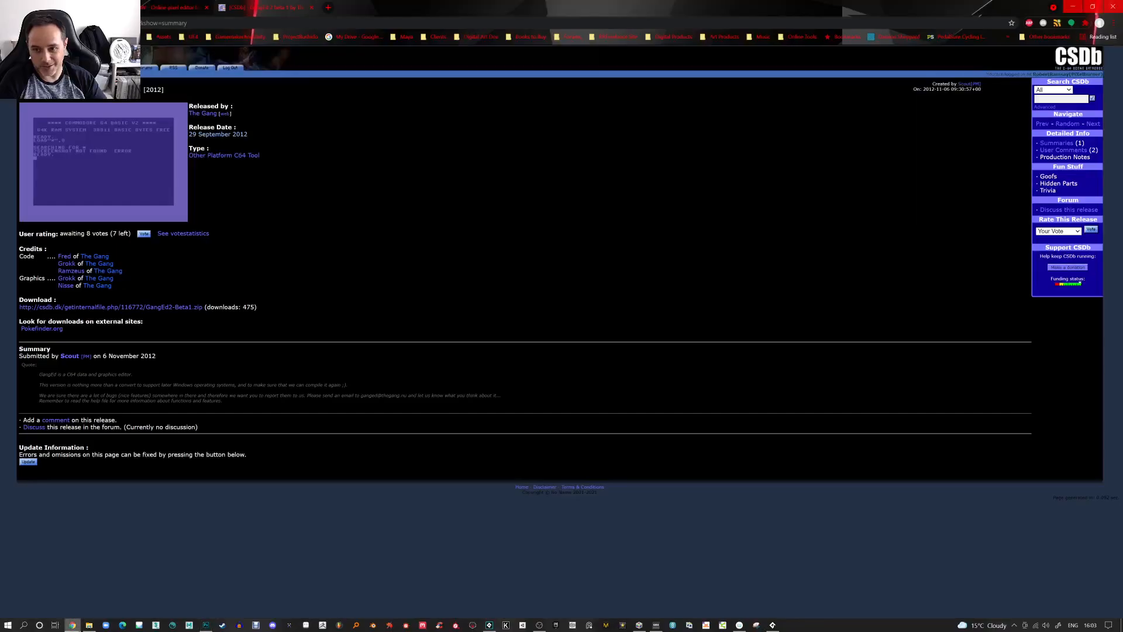
left_click(327, 8)
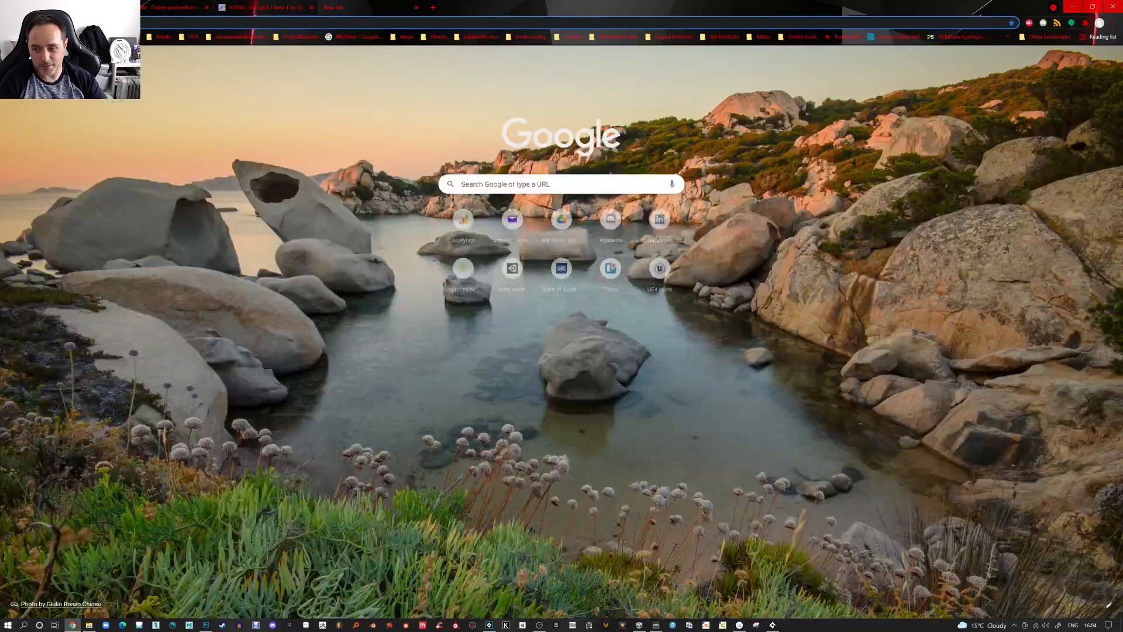
type("b")
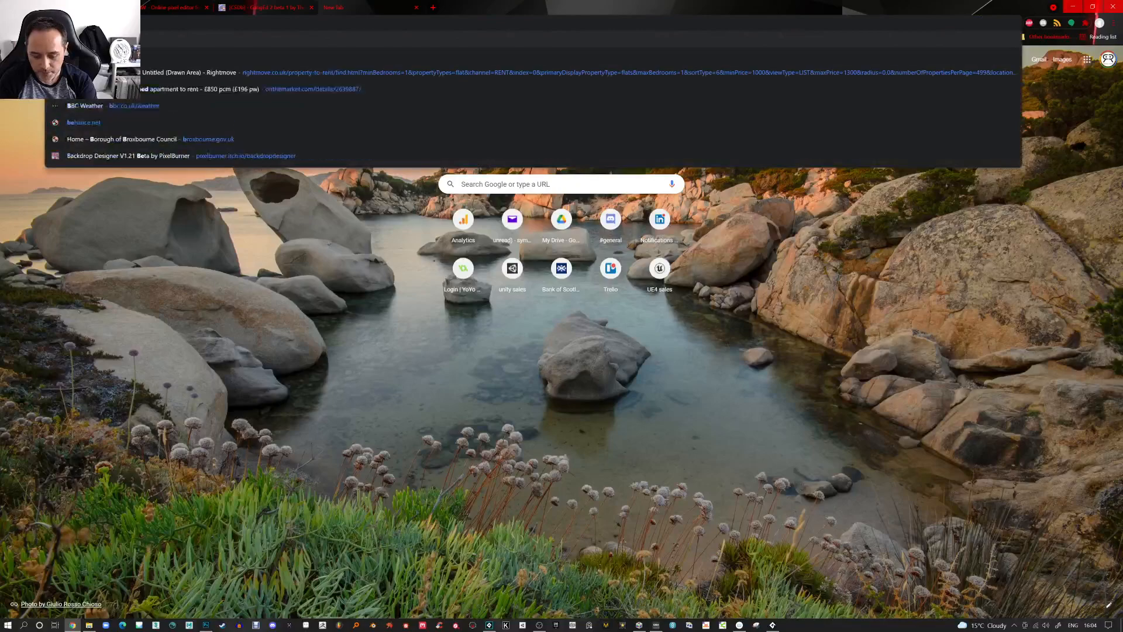
type("edroom image")
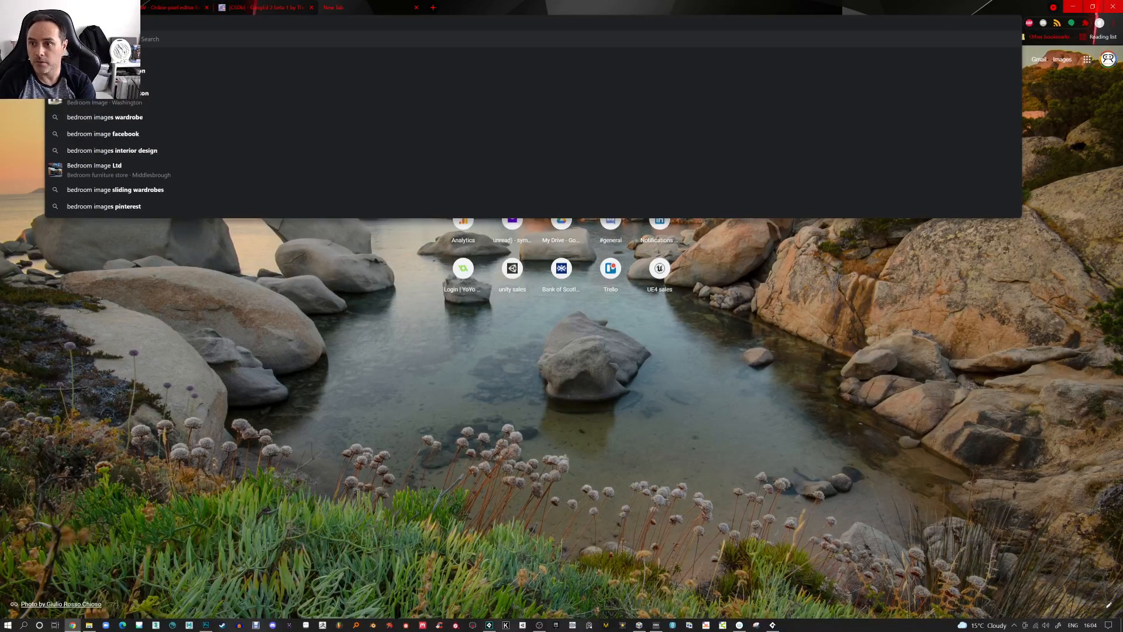
key("Return")
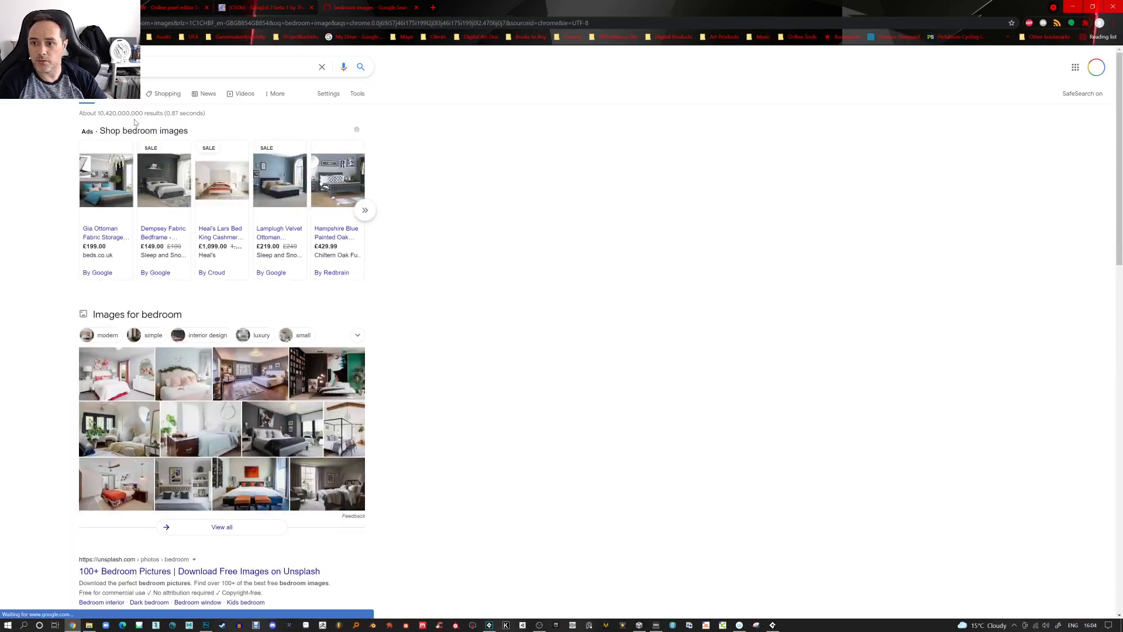
left_click(130, 101)
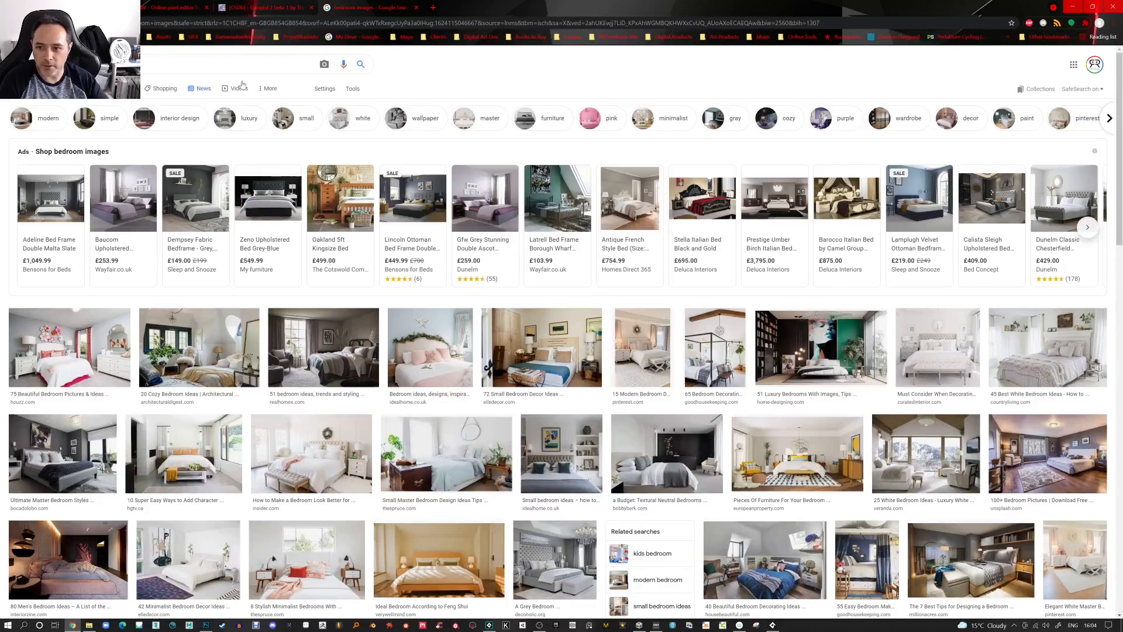
Open the Oakland kingsize bed result page, copy its main product image and minimise the browser
left_click(358, 193)
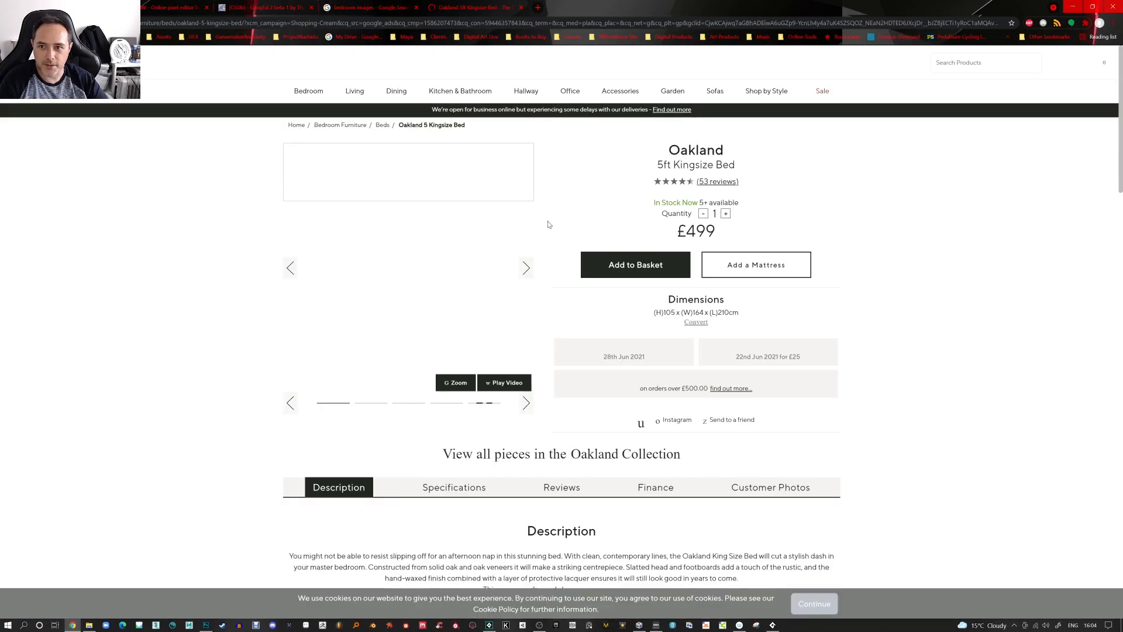
right_click(392, 253)
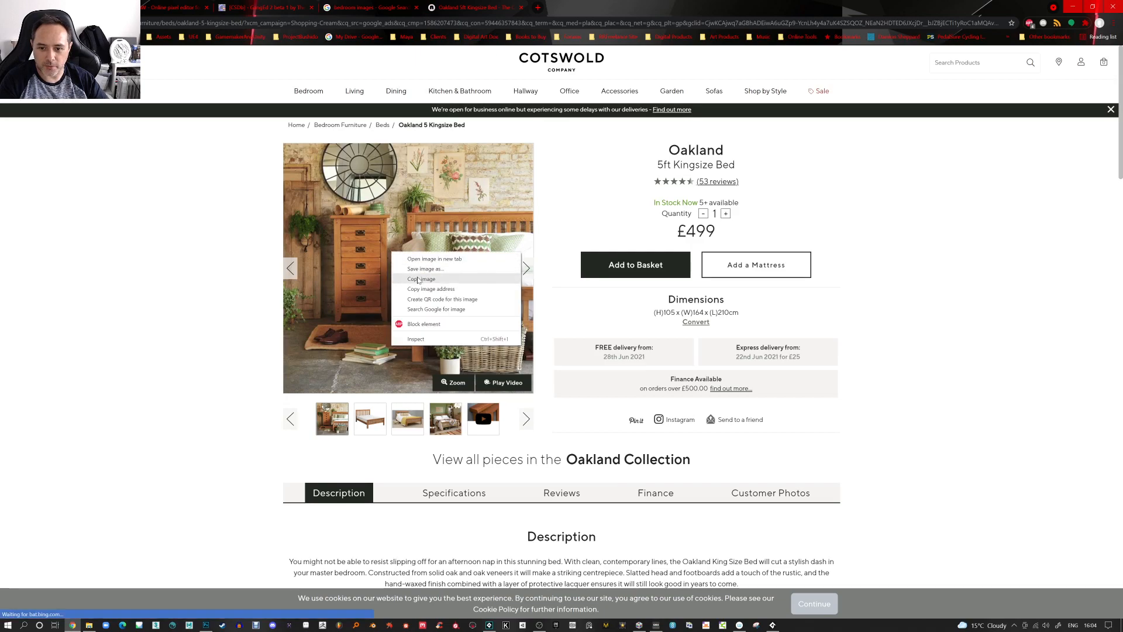
left_click(416, 280)
left_click(1077, 7)
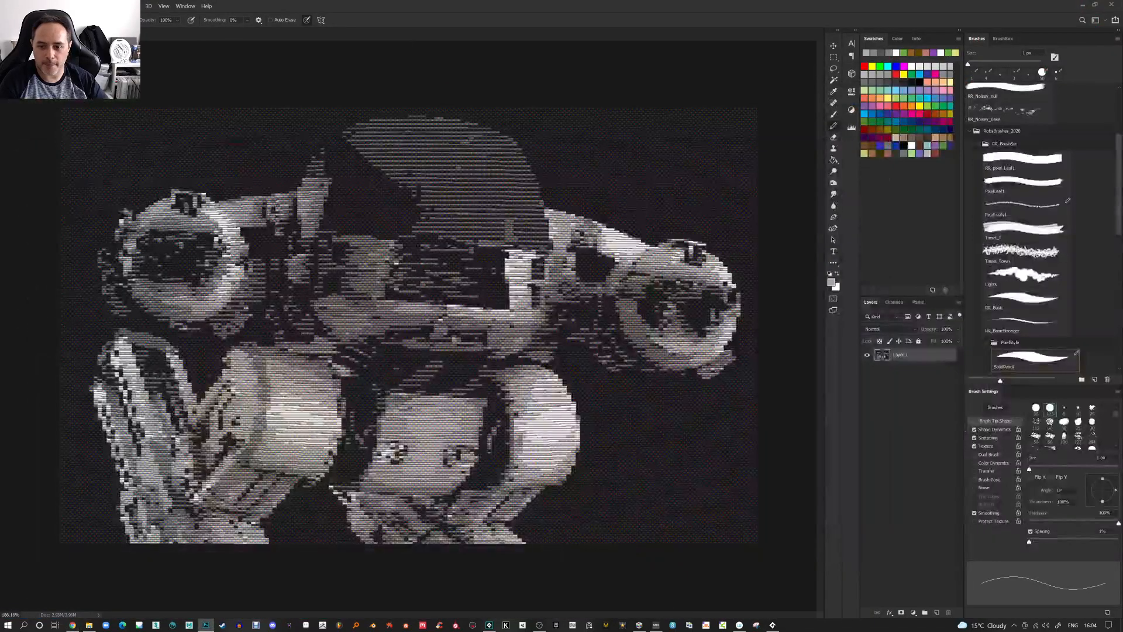
Paste the bedroom photo as a new layer, flip it horizontally and scale it up to cover the canvas
key("ctrl+v")
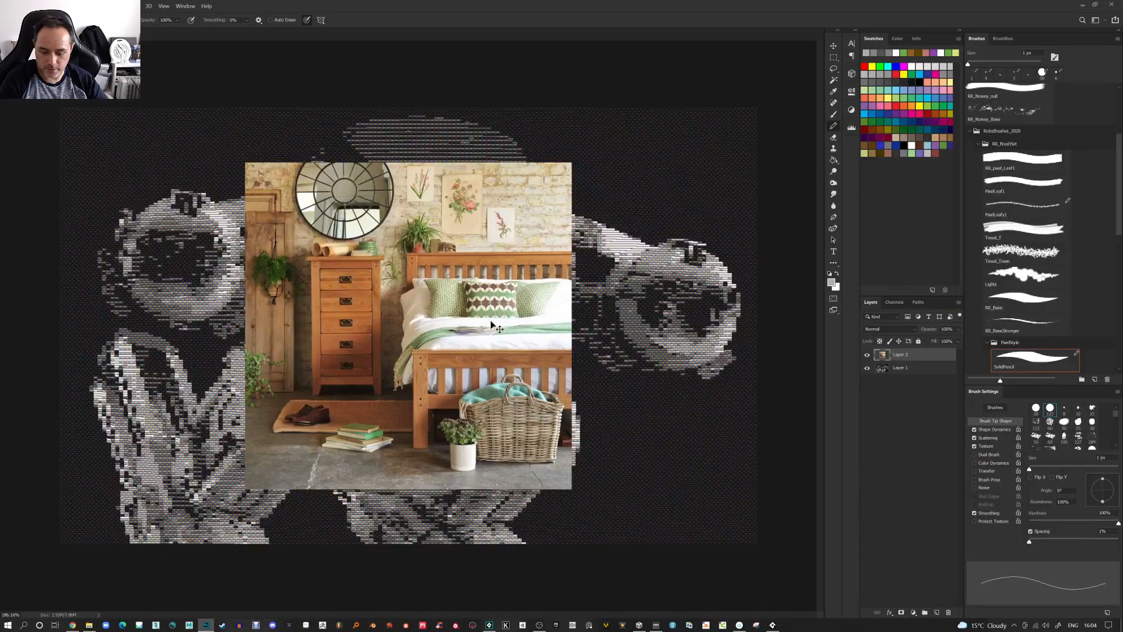
key("ctrl+shift+h")
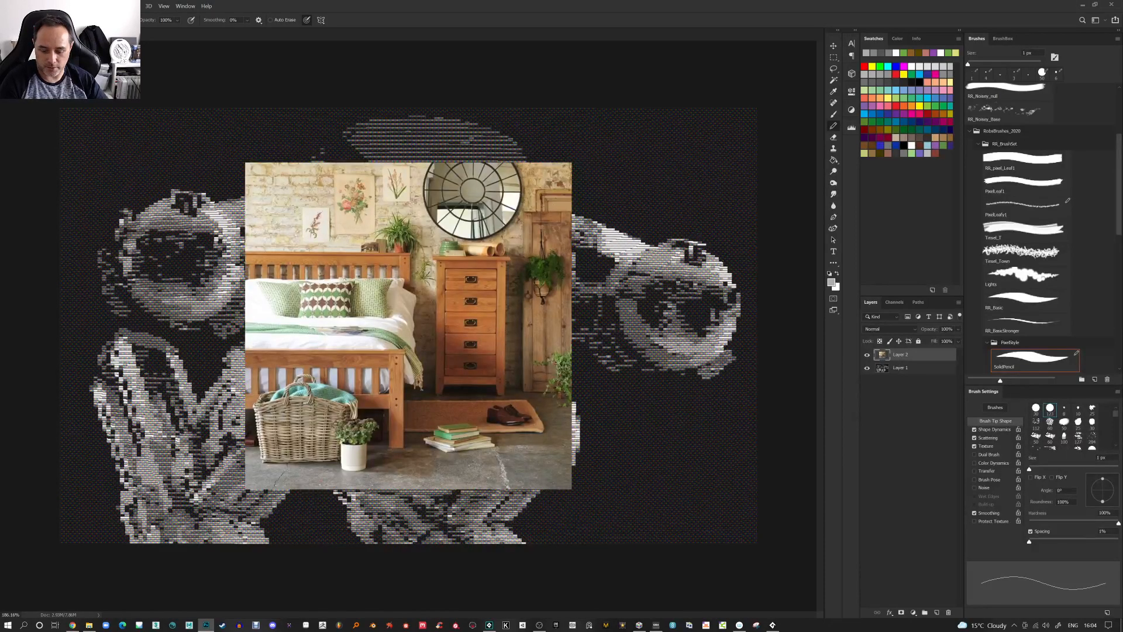
key("ctrl+t")
left_click_drag(572, 163, 830, 5)
scroll(541, 292, "down", 3)
scroll(410, 325, "down", 2)
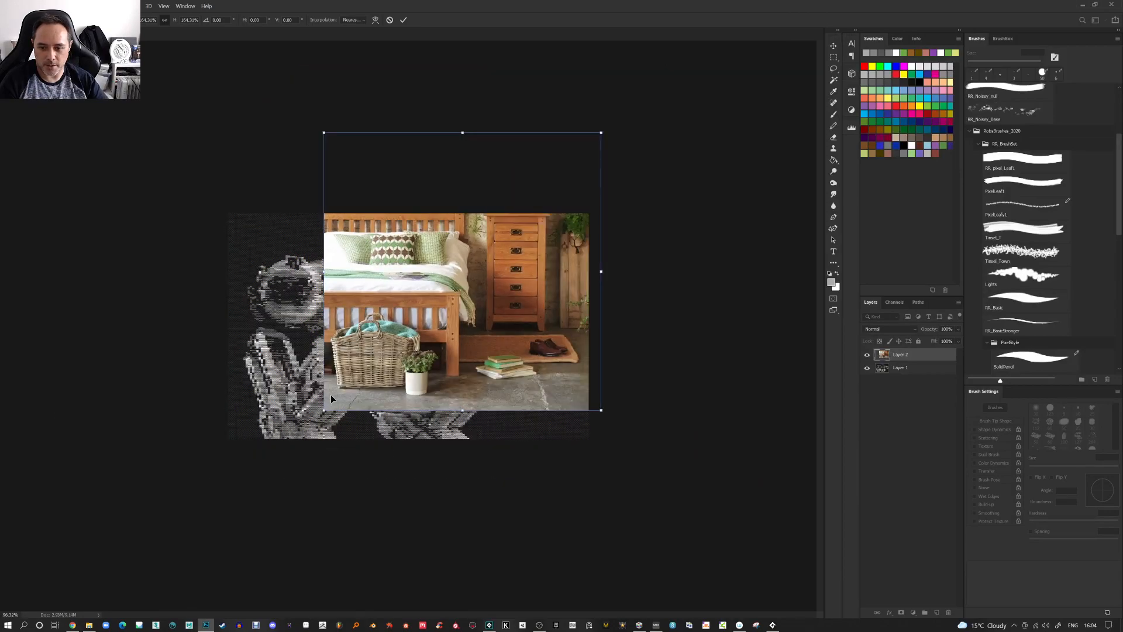
mouse_move(325, 408)
left_mouse_down()
mouse_move(161, 510)
mouse_move(168, 497)
left_mouse_up()
key("Return")
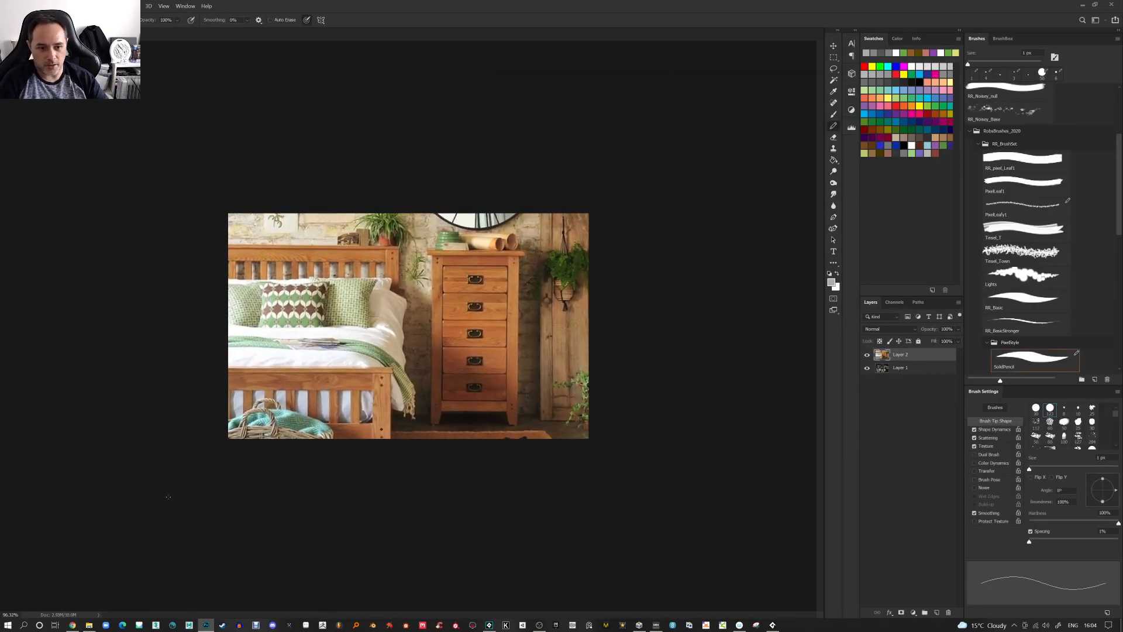
Lower the bedroom layer's opacity to 18%
scroll(444, 475, "up", 7)
scroll(657, 403, "down", 1)
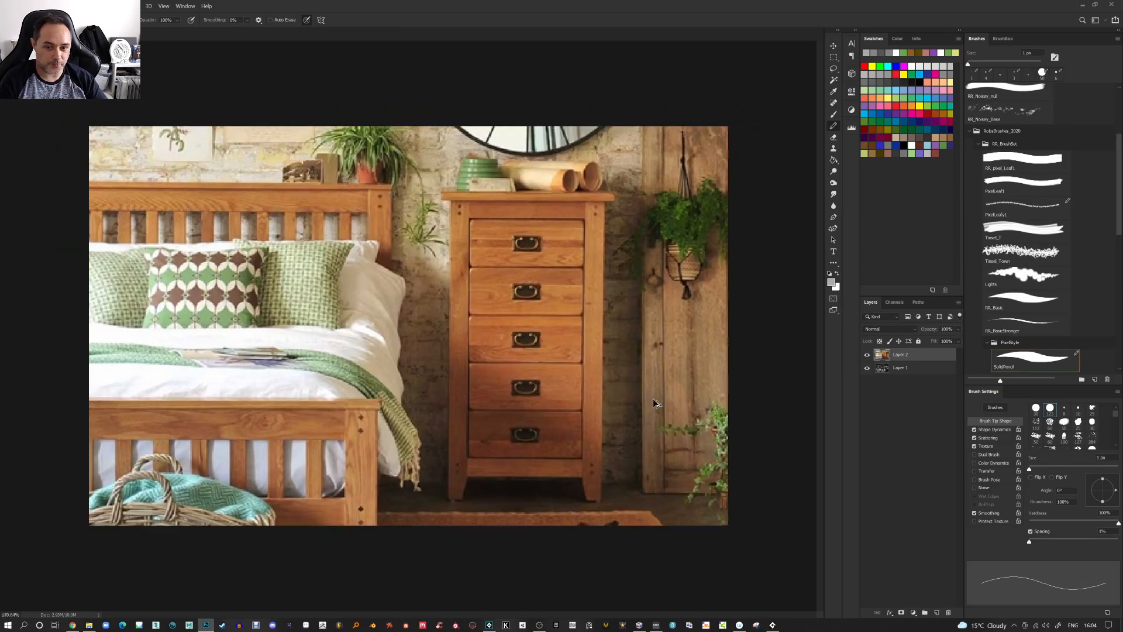
left_click_drag(930, 333, 772, 339)
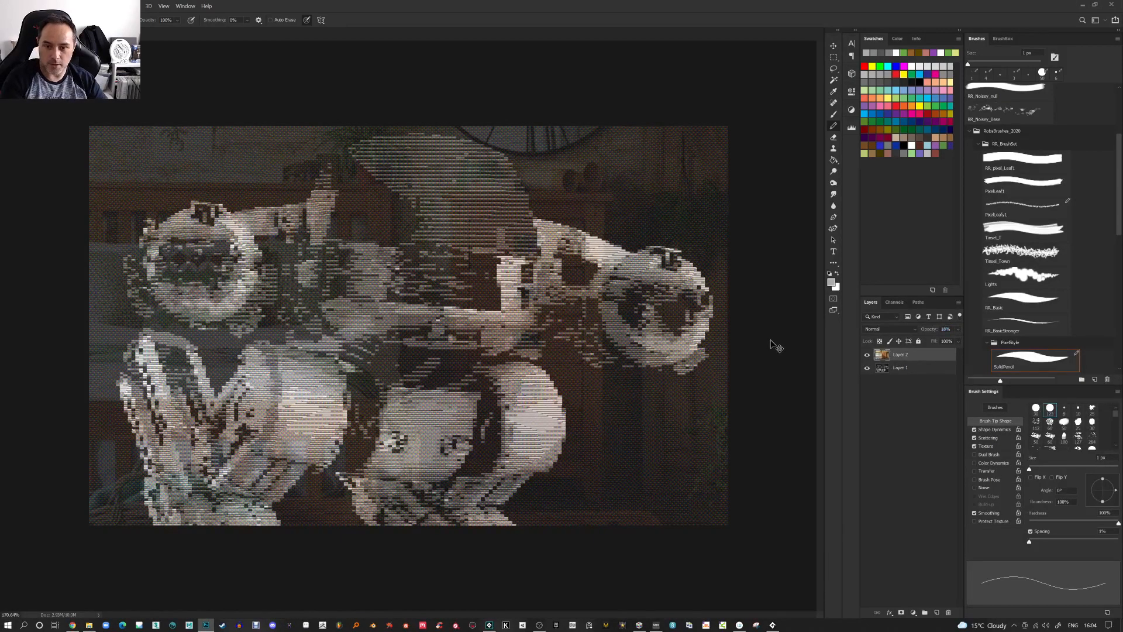
key("ctrl+t")
key("b")
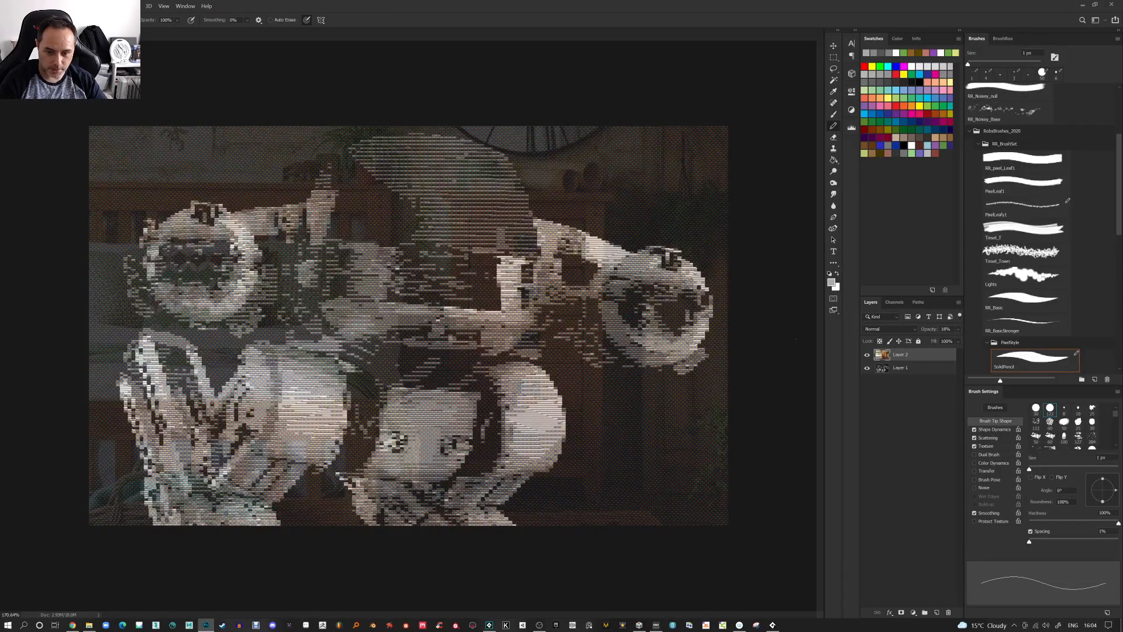
key("ctrl+v")
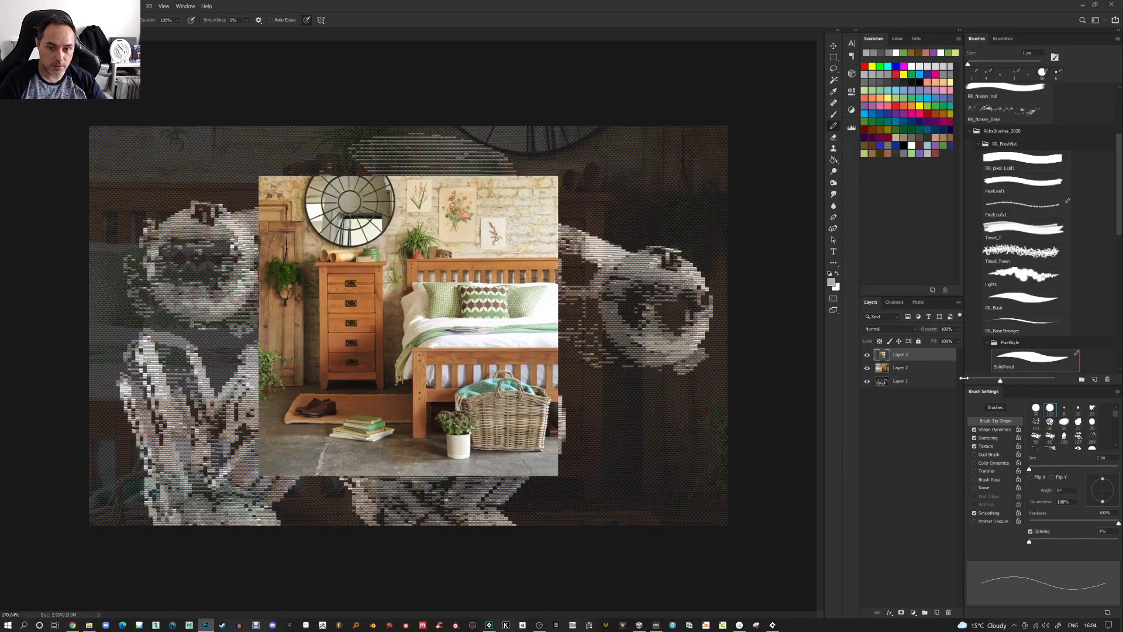
key("ctrl+z")
key("ctrl+a")
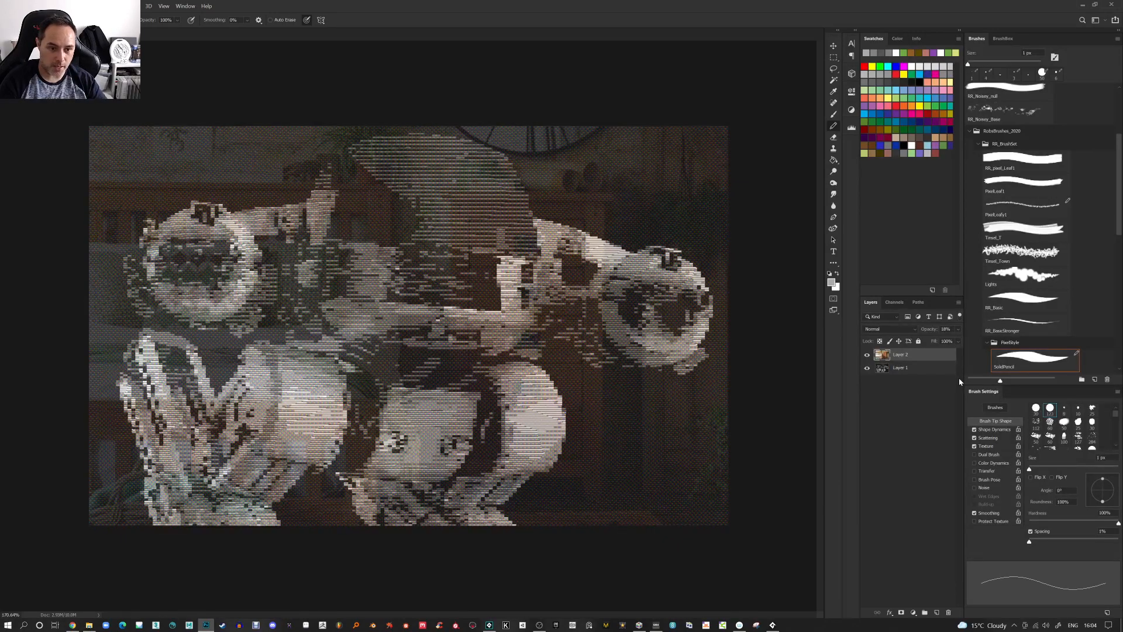
key("ctrl+x")
key("ctrl+v")
key("ctrl+v")
Try warping the bedroom layer at full opacity, then cancel the warp
left_click_drag(918, 372, 948, 612)
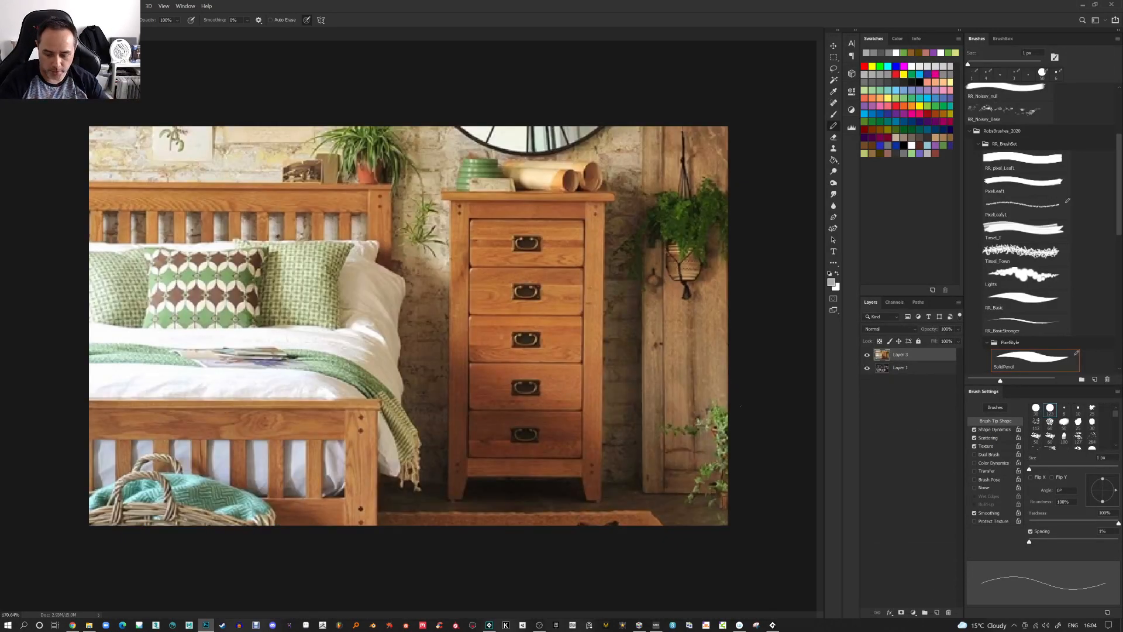
key("ctrl+t")
left_click(375, 20)
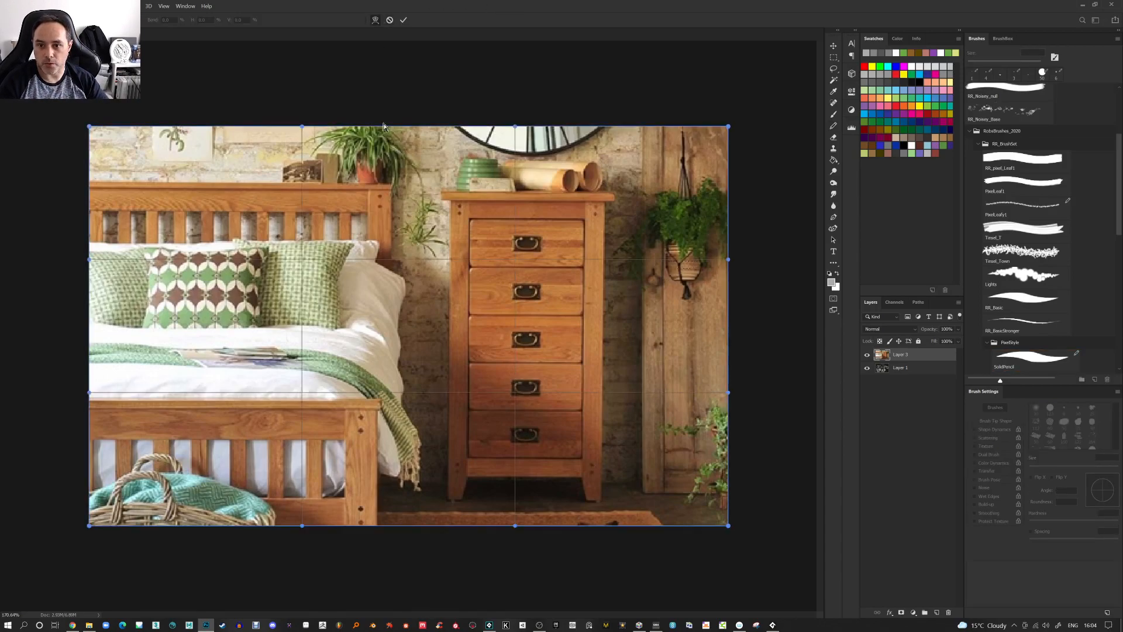
left_click_drag(386, 200, 386, 188)
left_click_drag(442, 462, 440, 474)
left_click_drag(634, 364, 648, 360)
left_click_drag(311, 331, 293, 336)
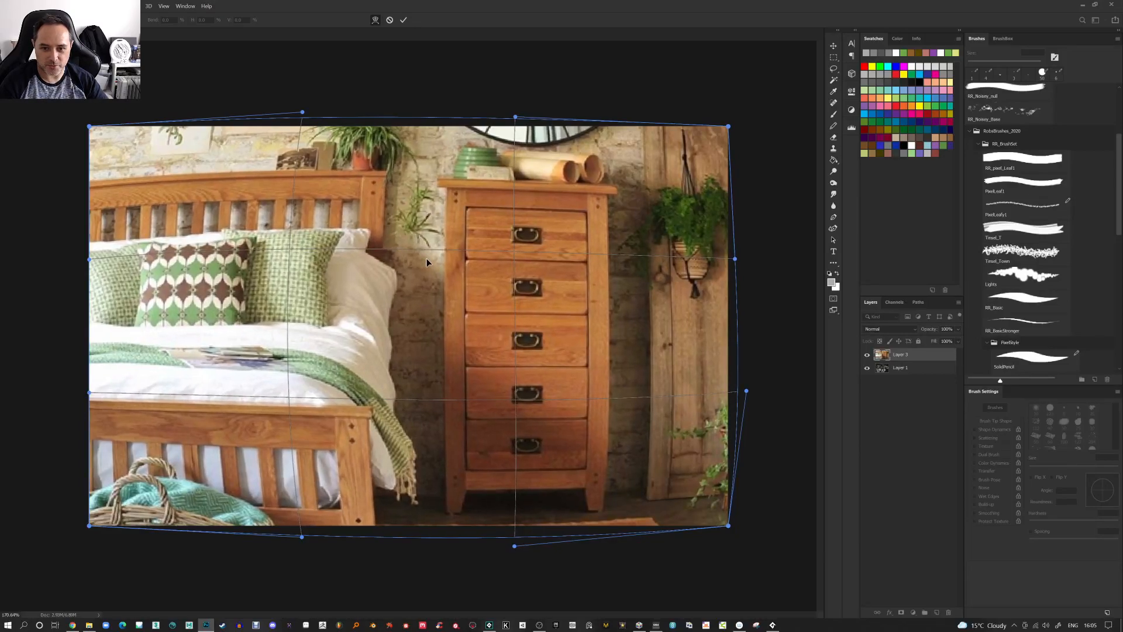
key("Escape")
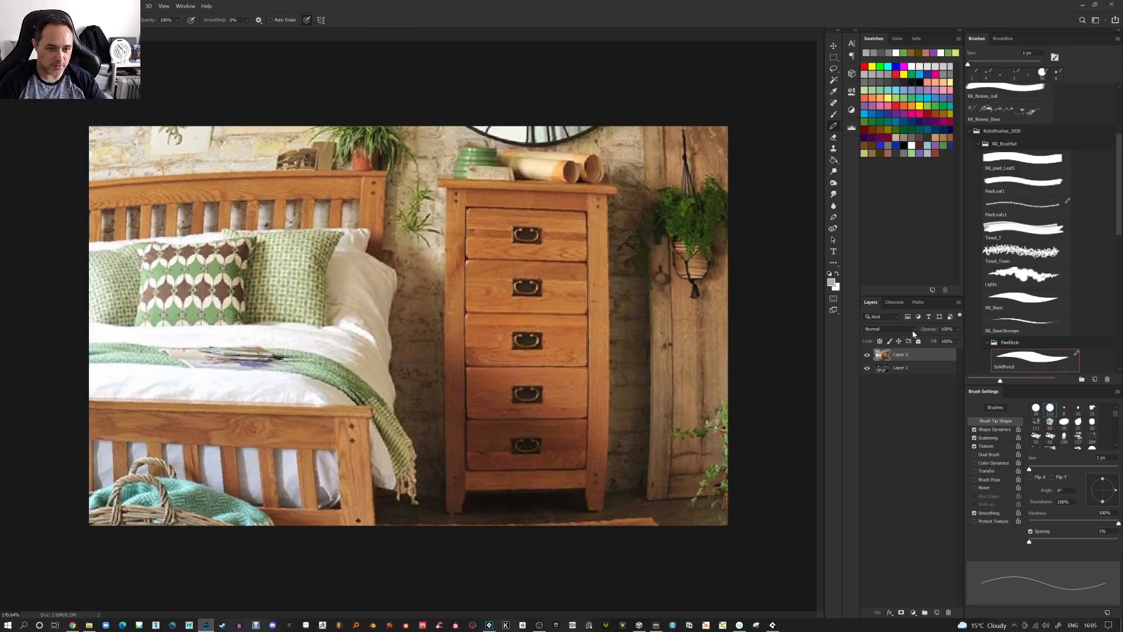
Add a layer mask to the bedroom layer
left_click_drag(926, 334, 645, 334)
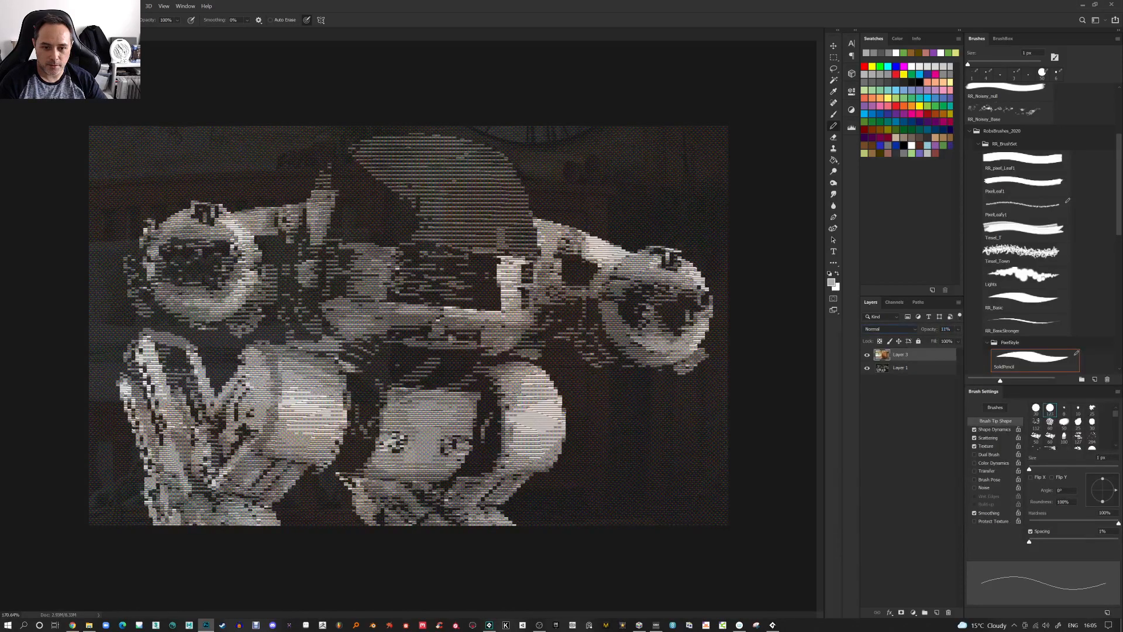
left_click_drag(930, 333, 931, 332)
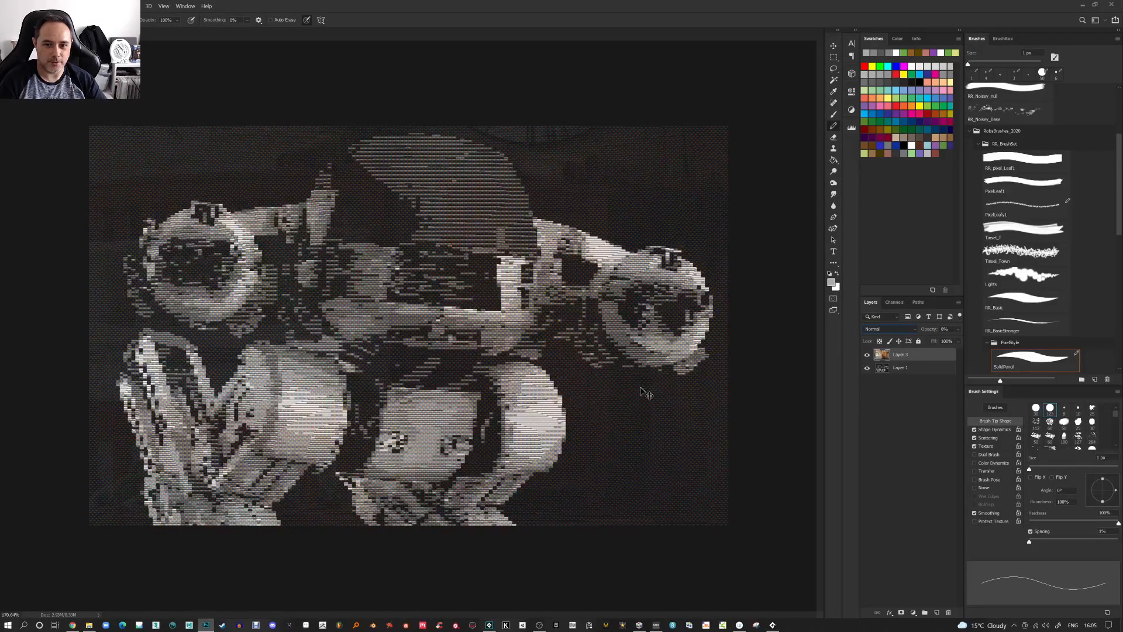
key("ctrl+0")
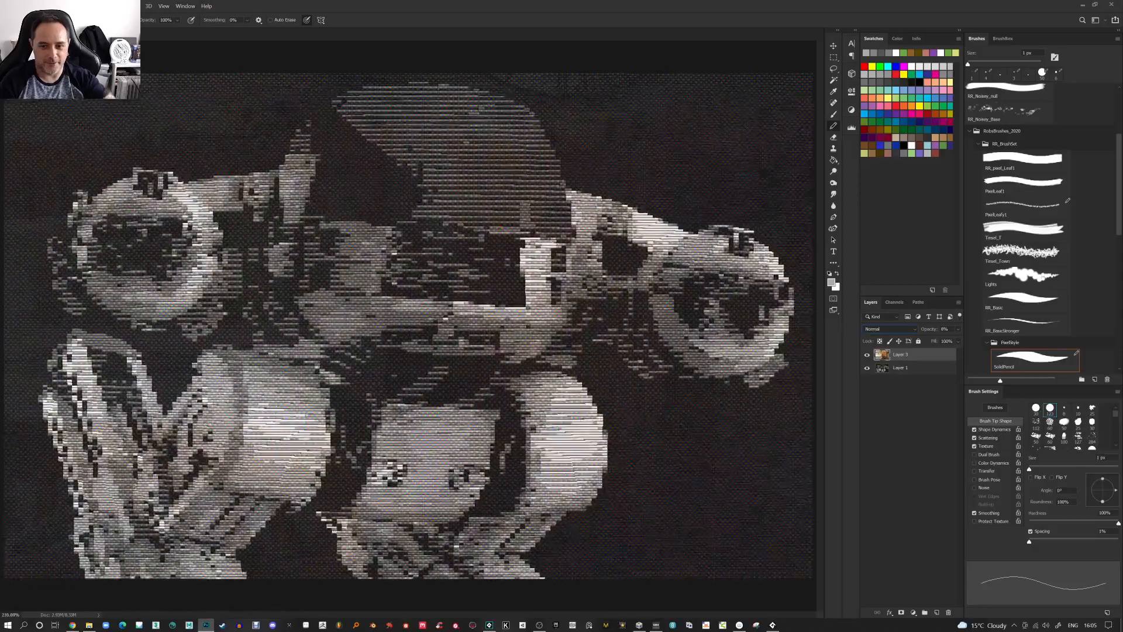
left_click(902, 612)
key("ctrl+z")
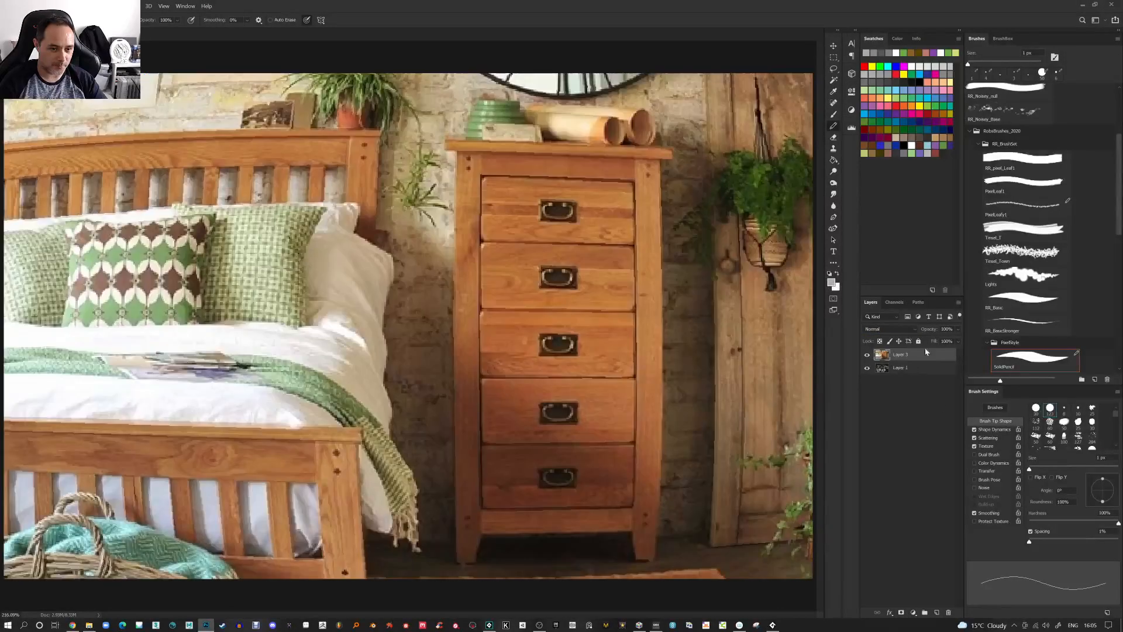
left_click(902, 612)
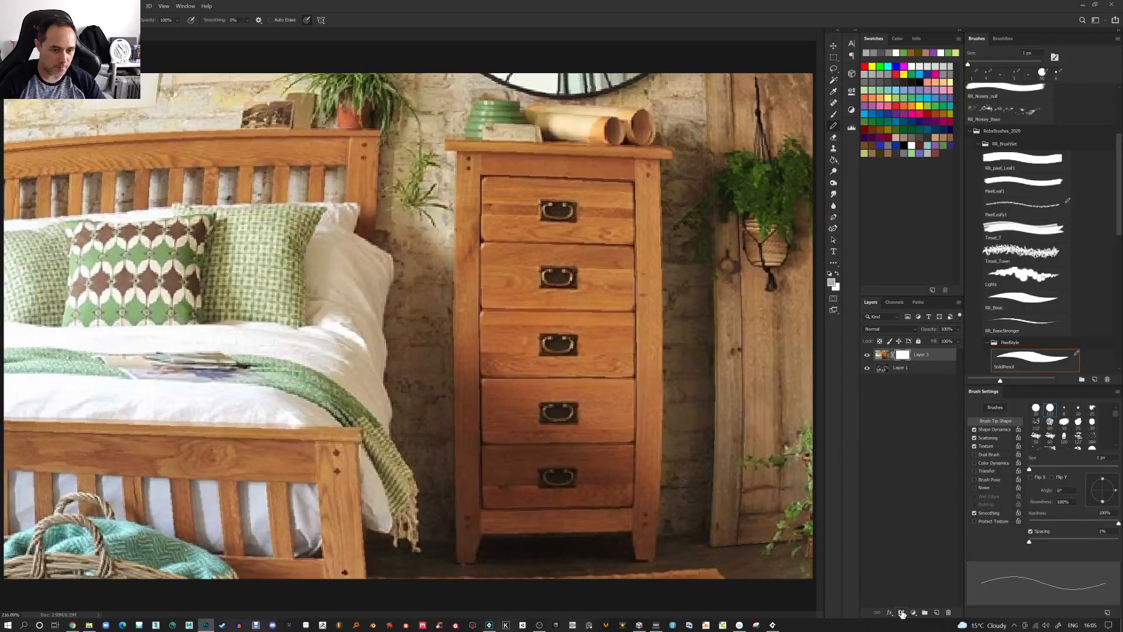
Darken the layer mask with Levels, setting the output white level to 73
key("ctrl+l")
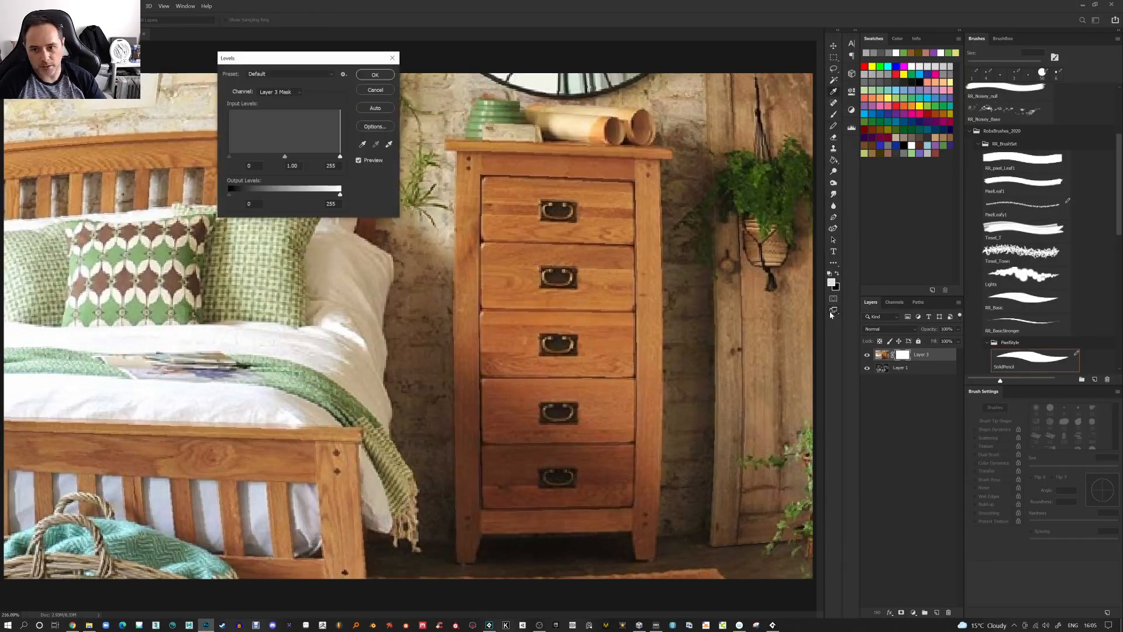
left_click_drag(335, 197, 253, 196)
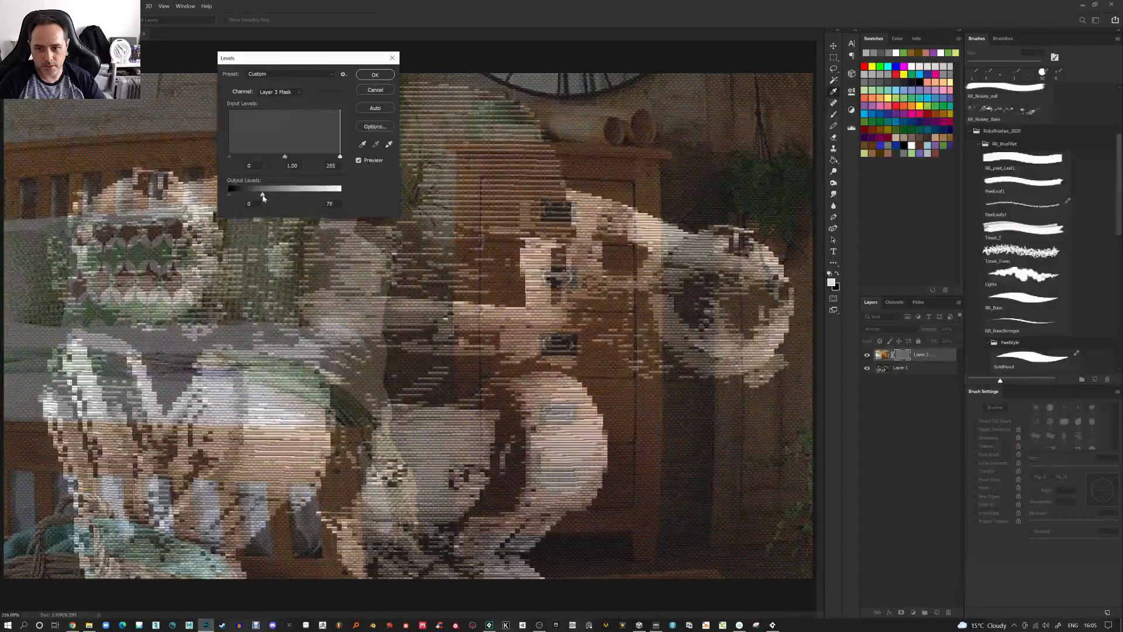
left_click(375, 74)
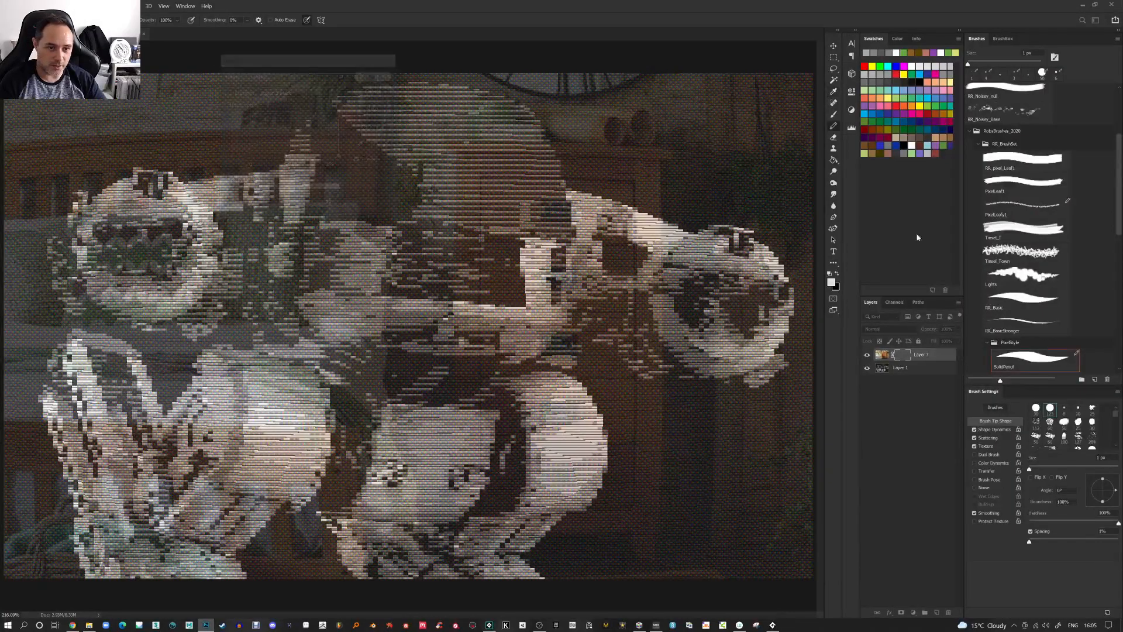
Draw a gradient across the layer mask with the Gradient tool and invert the mask
left_click(834, 160)
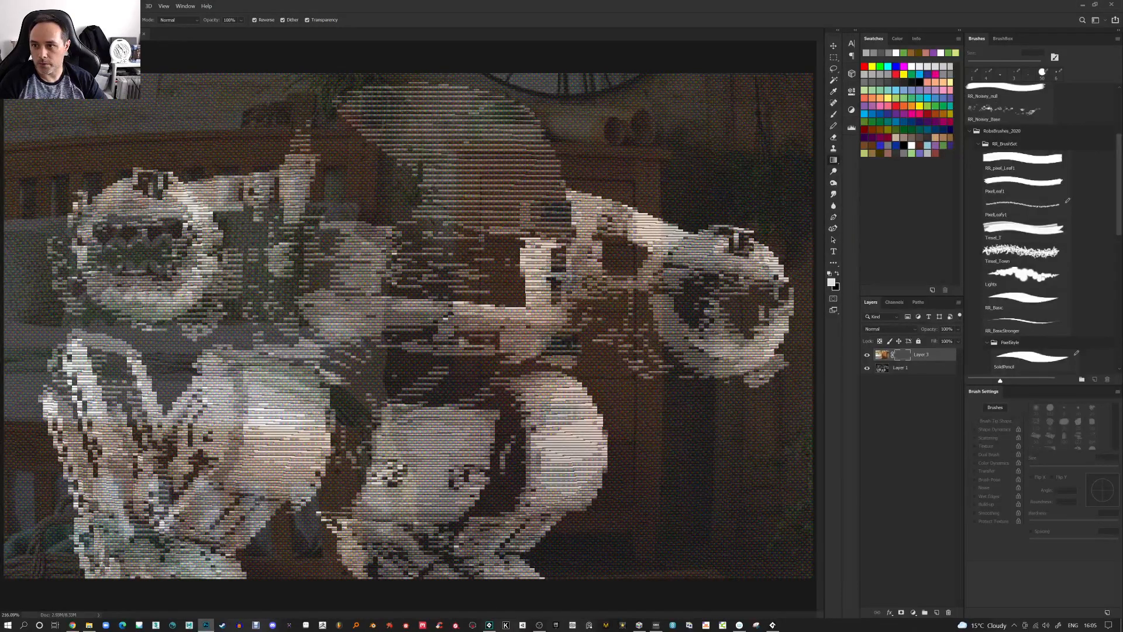
left_click_drag(427, 297, 675, 316)
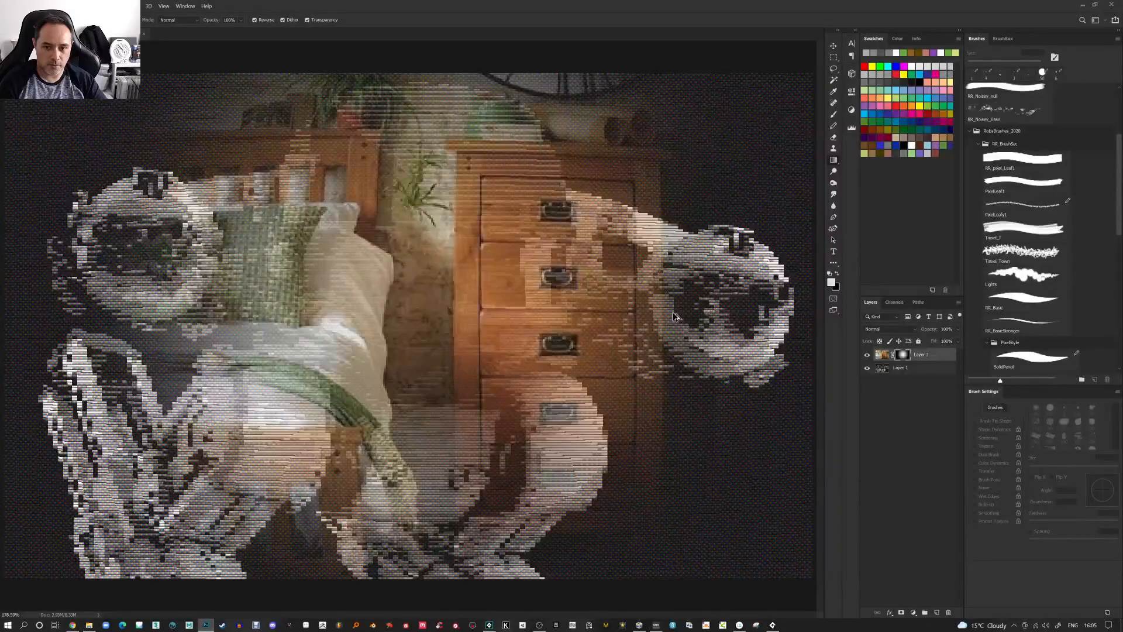
scroll(676, 316, "down", 3)
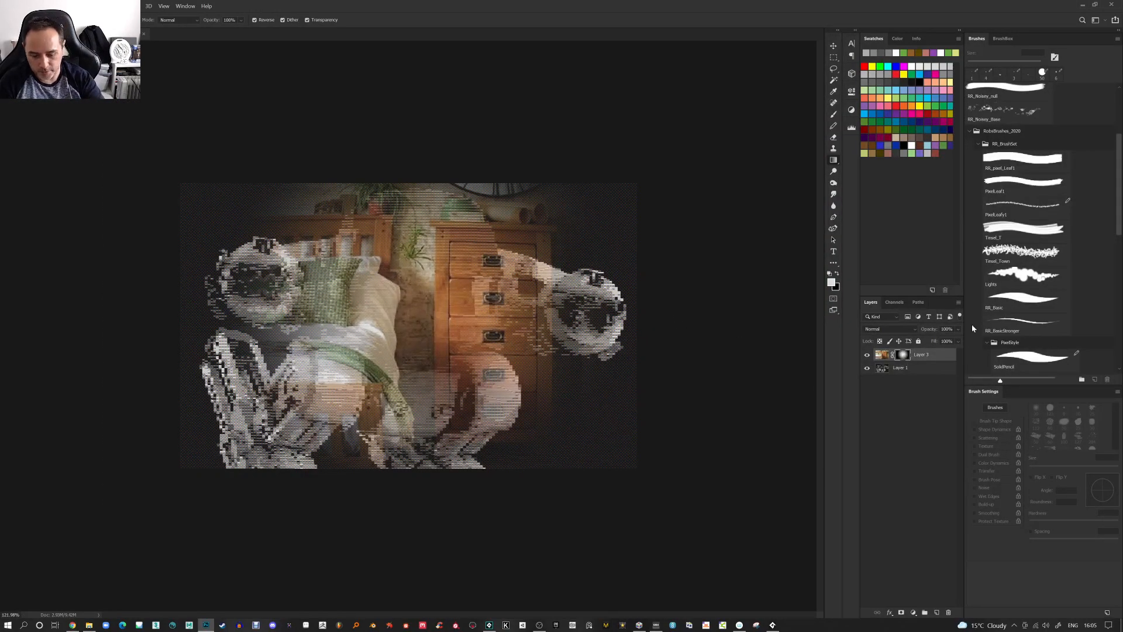
key("ctrl+i")
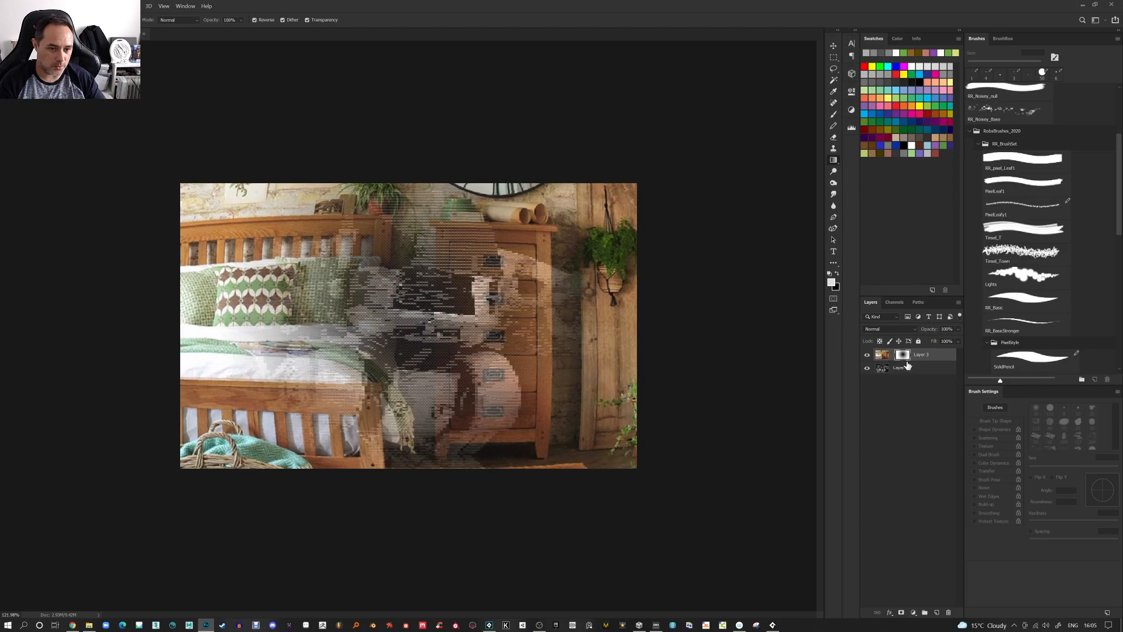
Warp the bedroom layer into a bulging, curved shape by adjusting many warp grid points
key("ctrl+t")
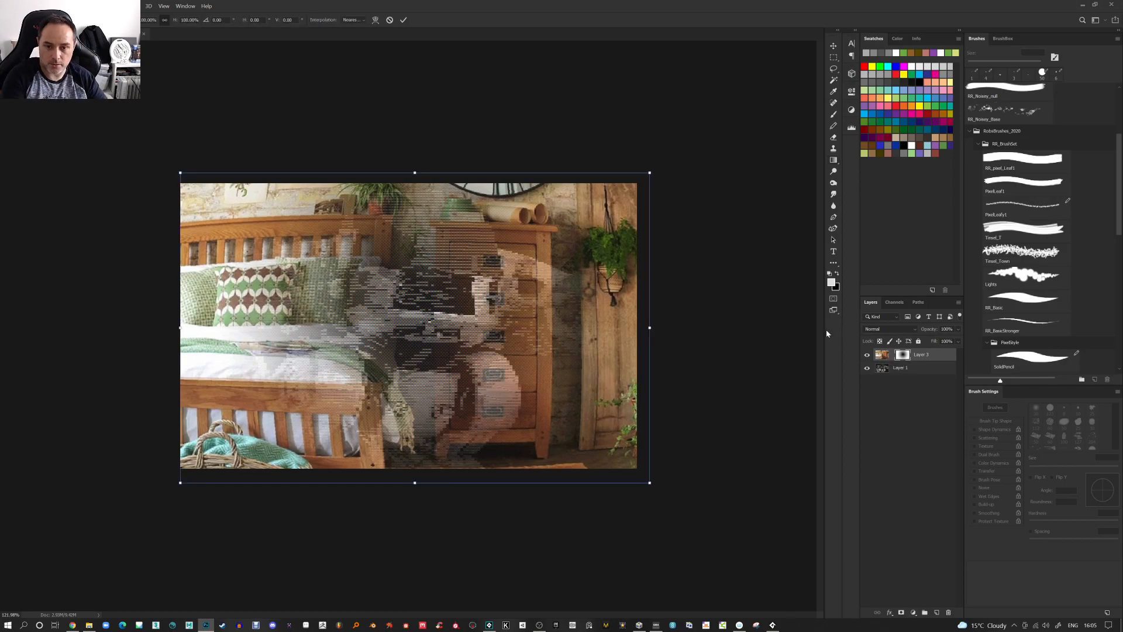
left_click(376, 22)
left_click_drag(589, 297, 629, 286)
left_click_drag(382, 294, 322, 299)
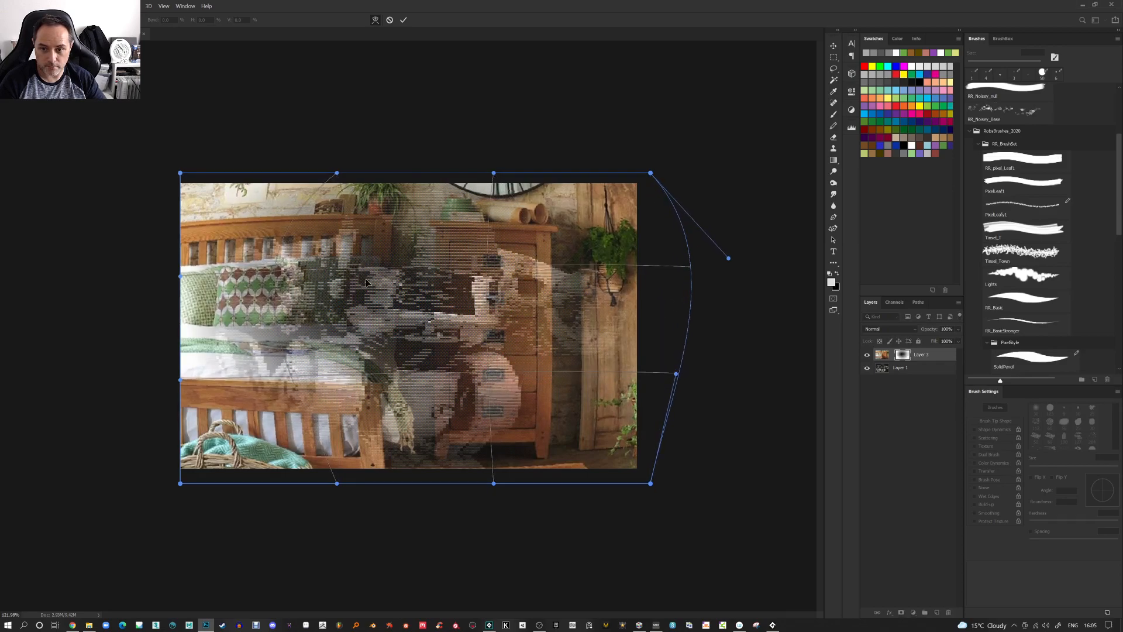
left_click_drag(392, 264, 387, 238)
left_click_drag(419, 406, 423, 444)
left_click_drag(675, 374, 725, 402)
left_click_drag(240, 295, 239, 262)
left_click_drag(564, 281, 585, 264)
left_click_drag(570, 436, 584, 449)
mouse_move(275, 404)
left_mouse_down()
mouse_move(289, 412)
mouse_move(281, 424)
left_mouse_up()
left_click_drag(246, 234, 234, 226)
left_click_drag(491, 267, 504, 262)
left_click_drag(563, 328, 577, 319)
left_click_drag(556, 225, 565, 218)
left_click_drag(310, 219, 307, 215)
left_click_drag(313, 454, 305, 459)
left_click_drag(605, 442, 613, 450)
key("Return")
Apply a second warp to the bedroom layer, pulling its lower edge down and bending the middle
key("ctrl+t")
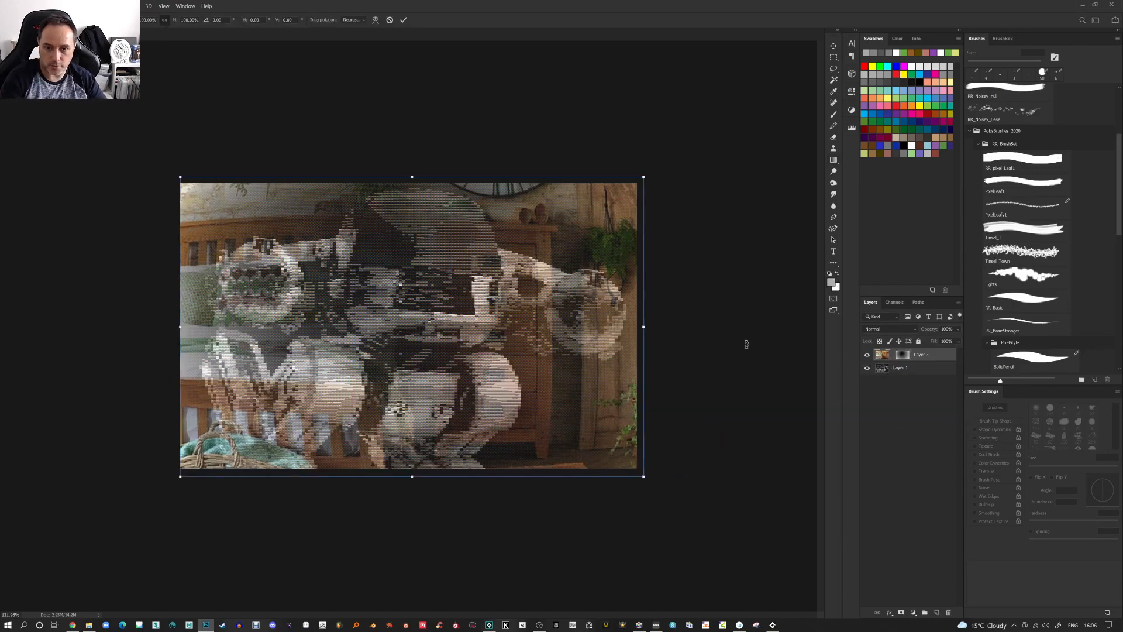
left_click(375, 19)
left_click_drag(343, 329, 343, 419)
left_click_drag(508, 391, 523, 399)
left_click_drag(513, 319, 528, 308)
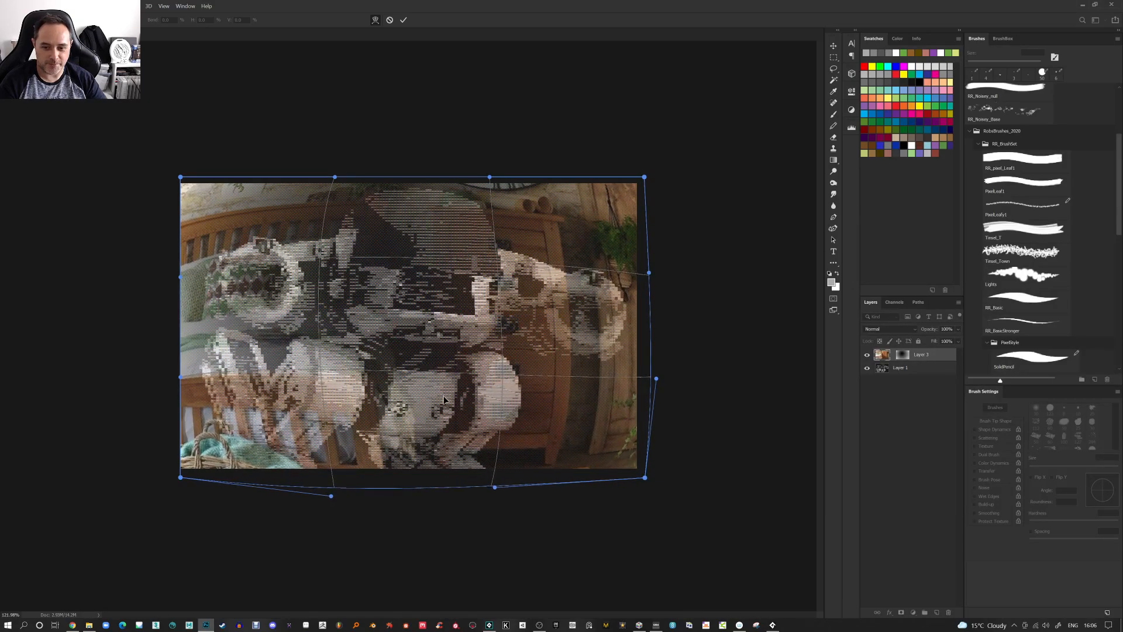
key("Return")
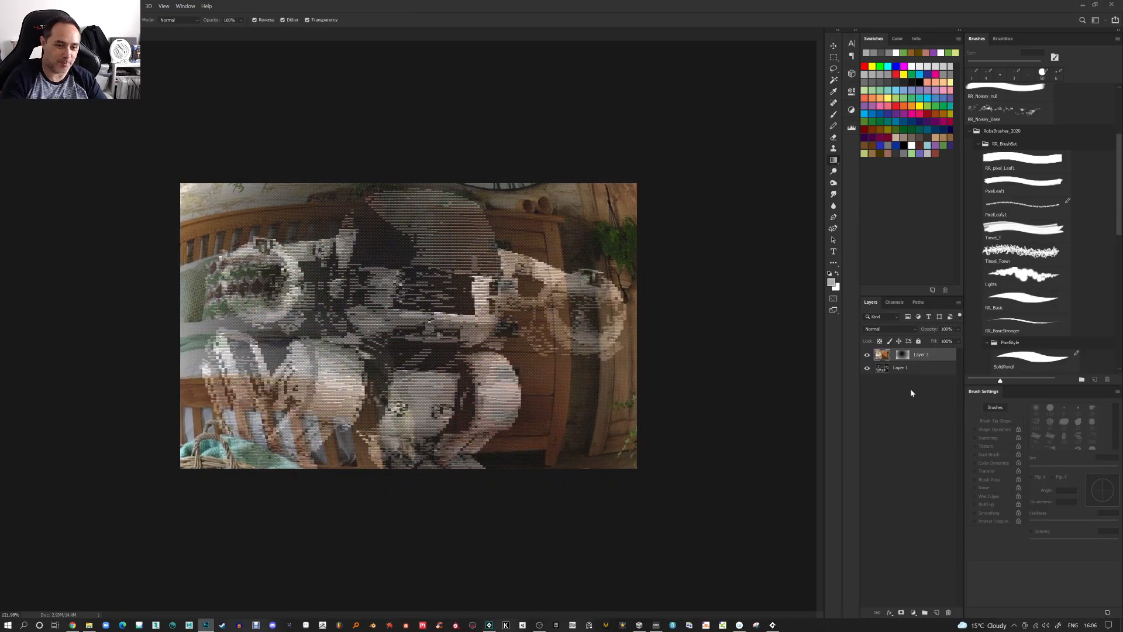
Set the bedroom layer's opacity to 25%
left_click(903, 354)
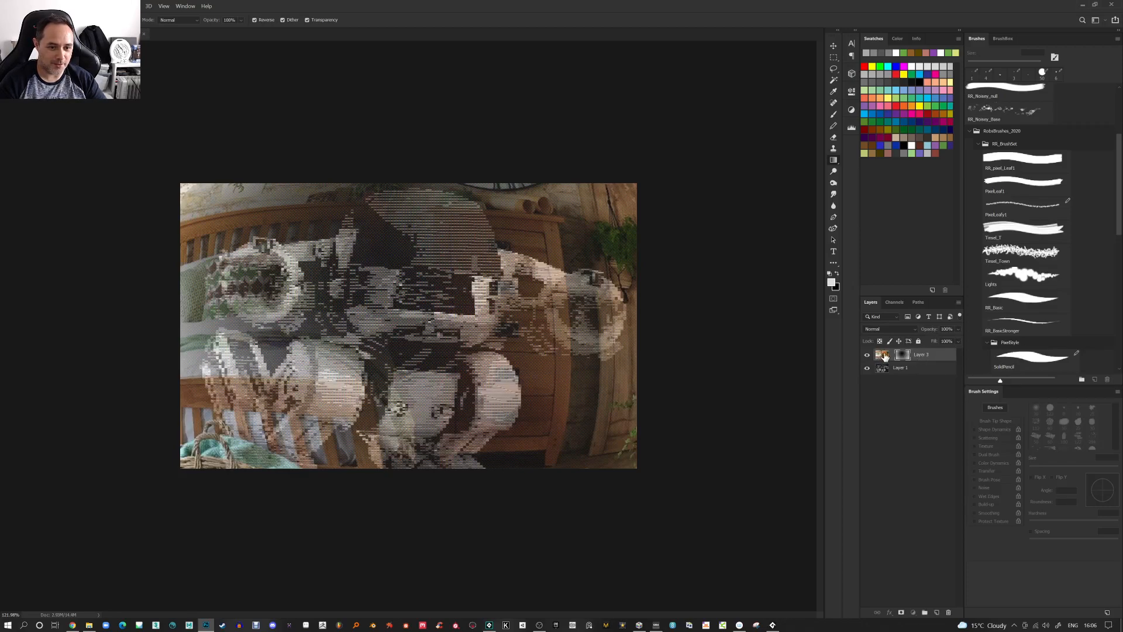
left_click_drag(929, 330, 575, 341)
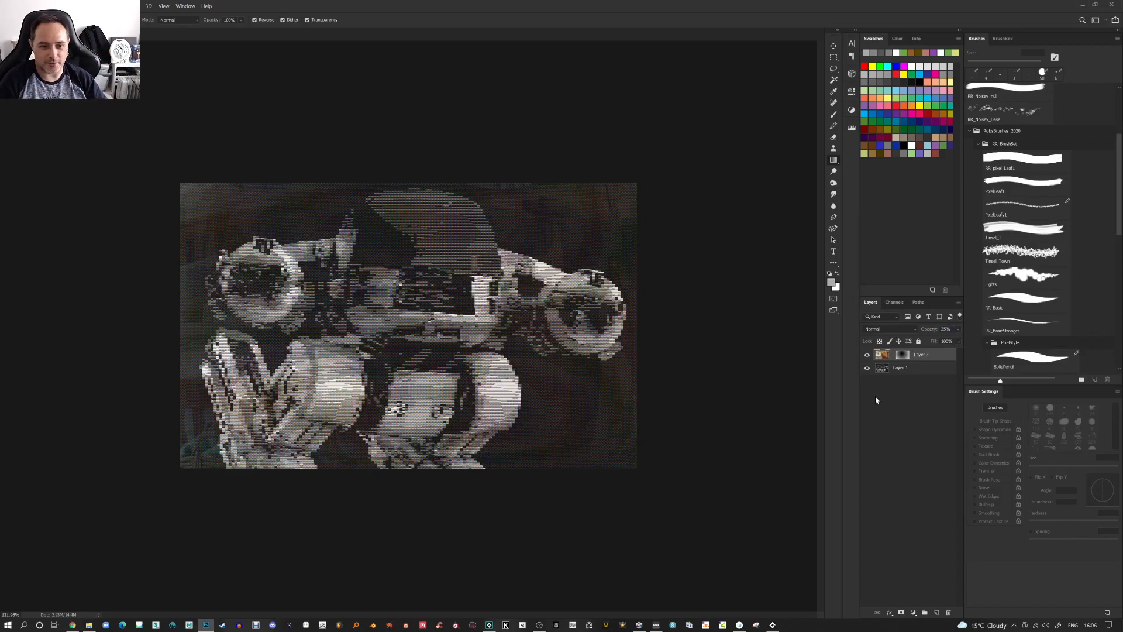
Merge the visible layers into one and create a new empty layer
right_click(932, 373)
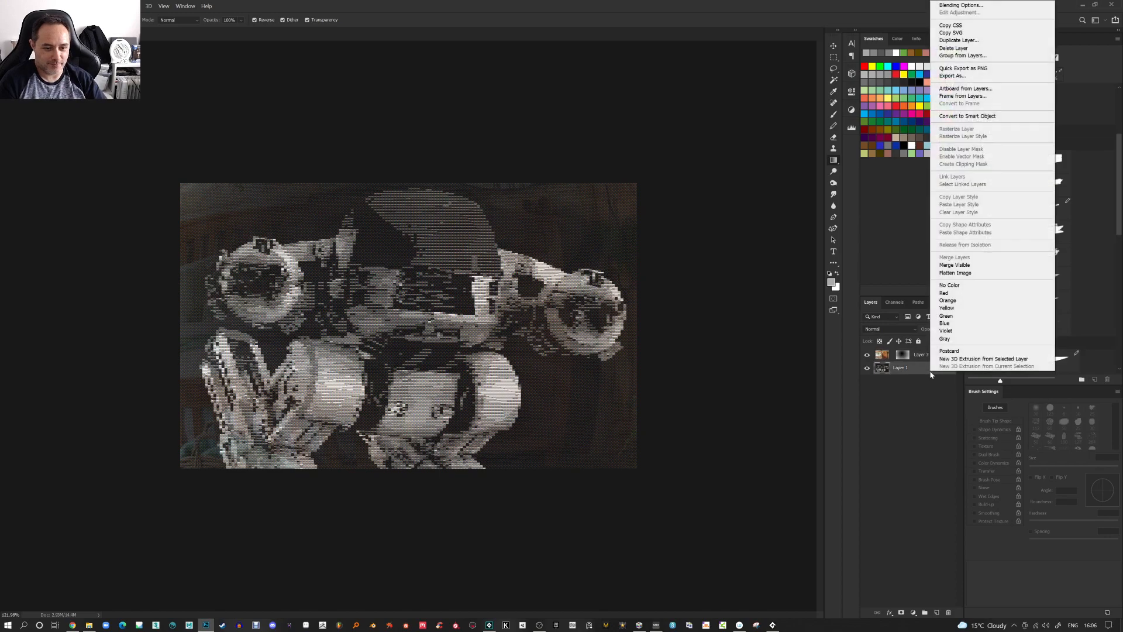
left_click(955, 265)
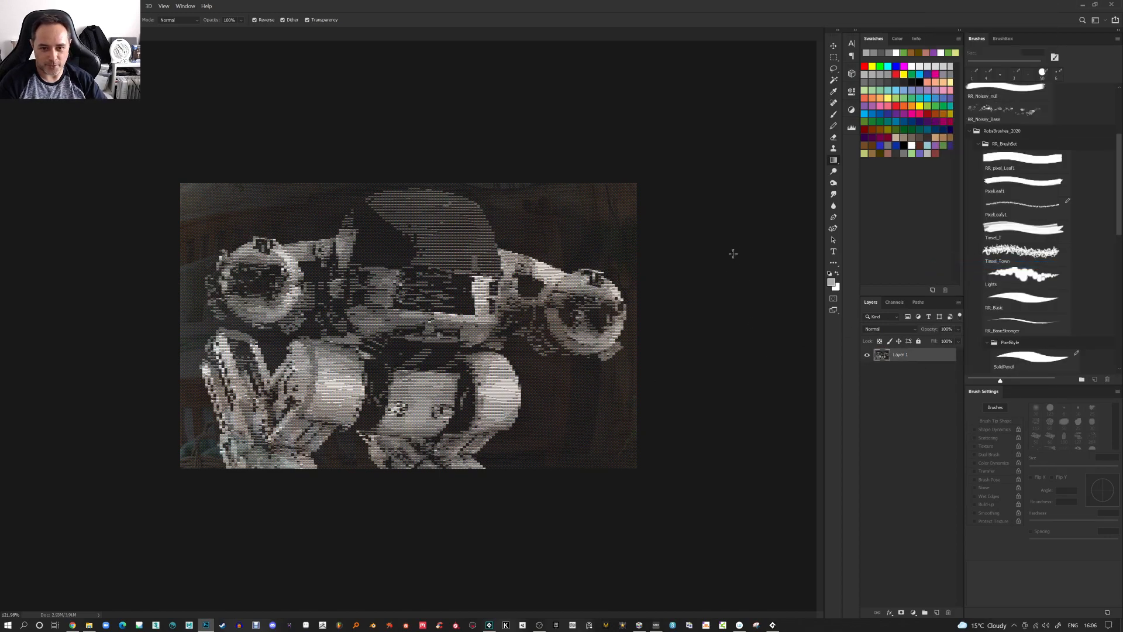
left_click(937, 612)
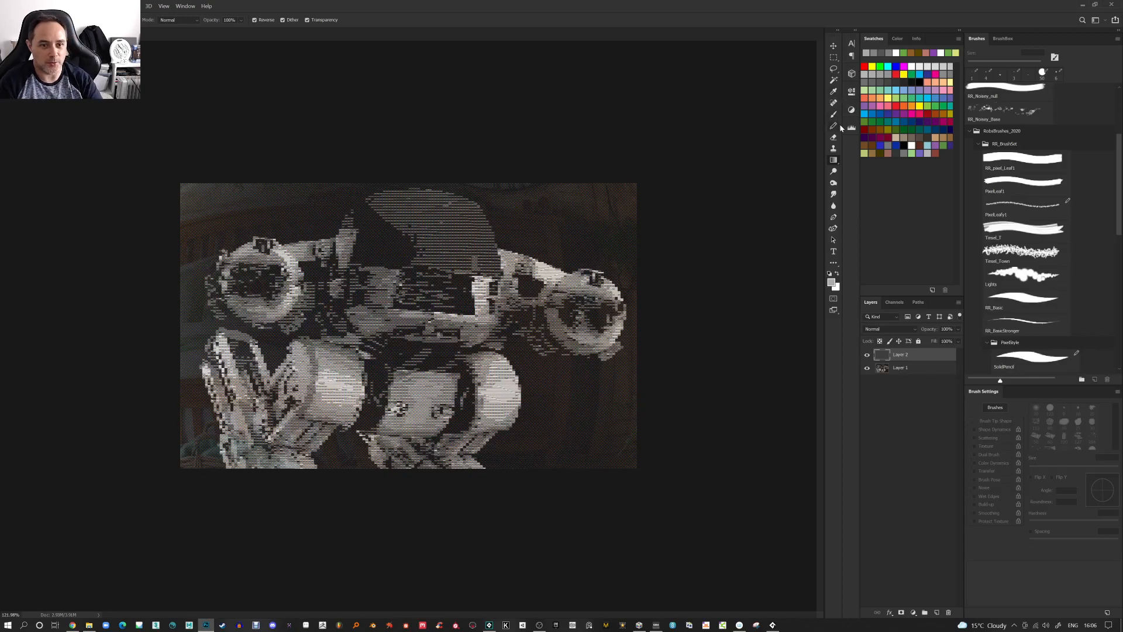
Paint a large white block with the Pencil in white on the new layer above the robot's right shoulder
left_click(838, 273)
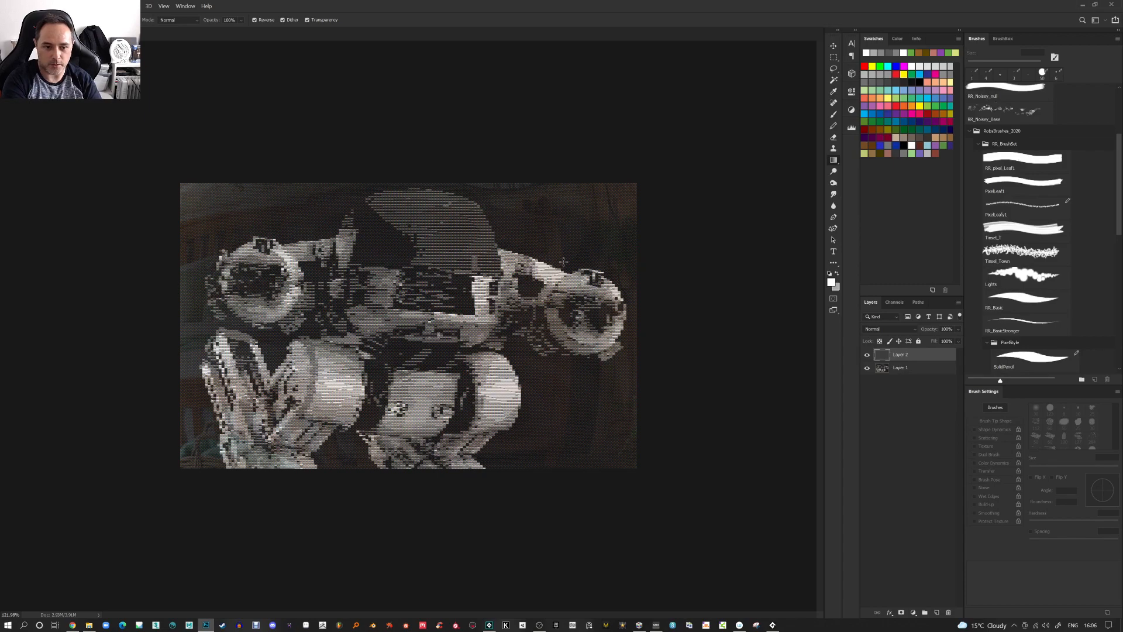
left_click(834, 125)
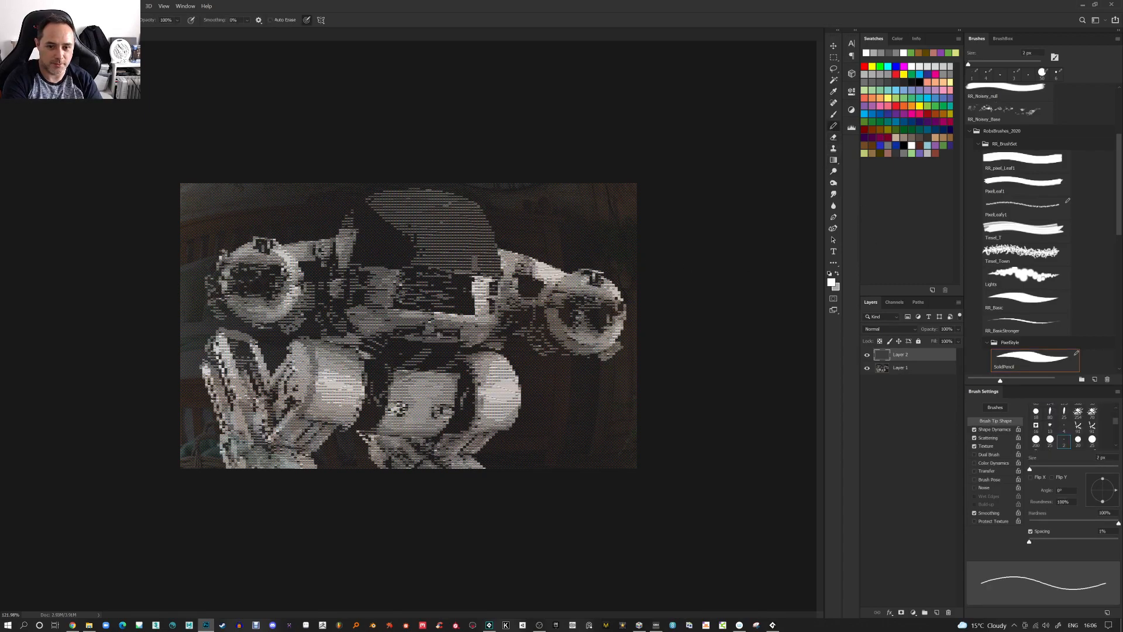
key("bracketright")
key("bracketright")
key("bracketright")
key("bracketright")
key("bracketright")
key("bracketright")
key("bracketright")
key("bracketright")
key("bracketright")
key("bracketright")
key("bracketright")
key("bracketright")
key("bracketright")
key("bracketright")
key("bracketright")
mouse_move(578, 218)
left_mouse_down()
mouse_move(511, 230)
mouse_move(516, 275)
mouse_move(538, 295)
mouse_move(563, 234)
mouse_move(585, 223)
mouse_move(591, 280)
mouse_move(558, 288)
left_mouse_up()
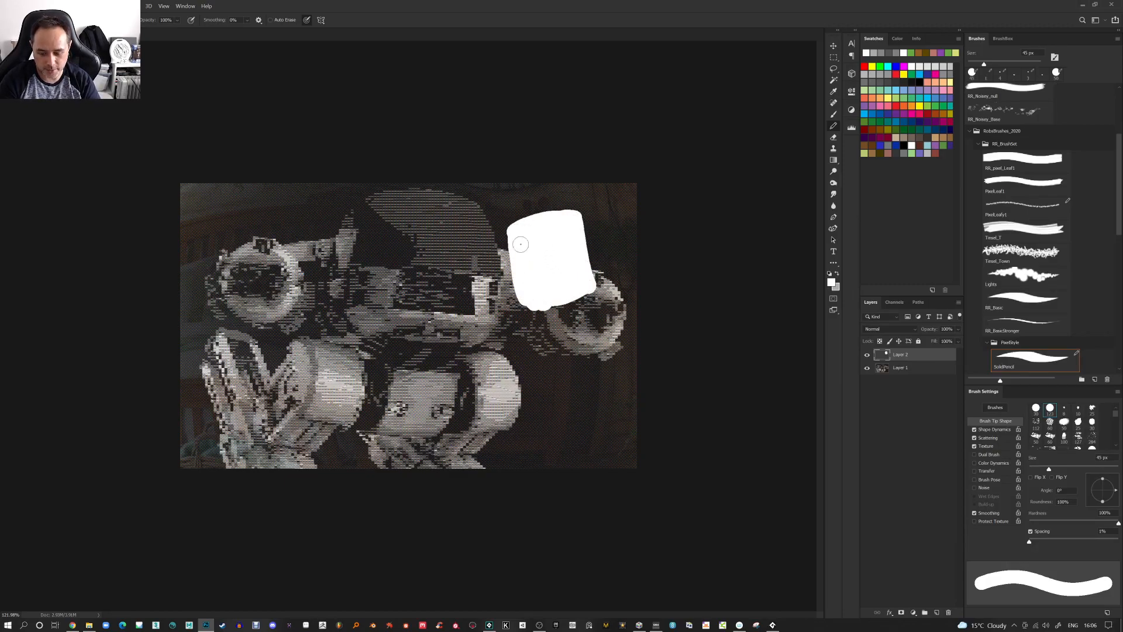
Erase a cross through the white block with a smaller eraser to form a four-pane window
key("e")
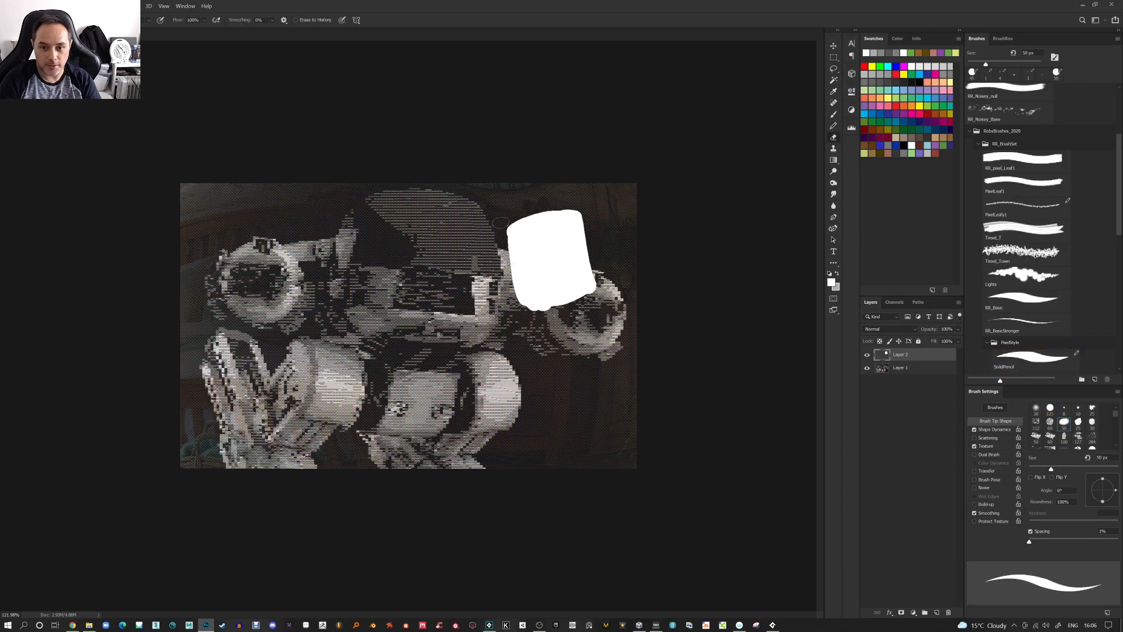
left_click_drag(518, 289, 518, 321)
mouse_move(505, 233)
left_mouse_down()
mouse_move(535, 317)
mouse_move(609, 295)
left_mouse_up()
left_click_drag(584, 196, 601, 294)
mouse_move(508, 218)
left_mouse_down()
mouse_move(577, 207)
mouse_move(554, 295)
left_mouse_up()
key("[")
key("[")
key("[")
key("[")
key("[")
mouse_move(542, 219)
left_mouse_down()
mouse_move(554, 281)
mouse_move(584, 236)
left_mouse_up()
left_click_drag(515, 255, 583, 242)
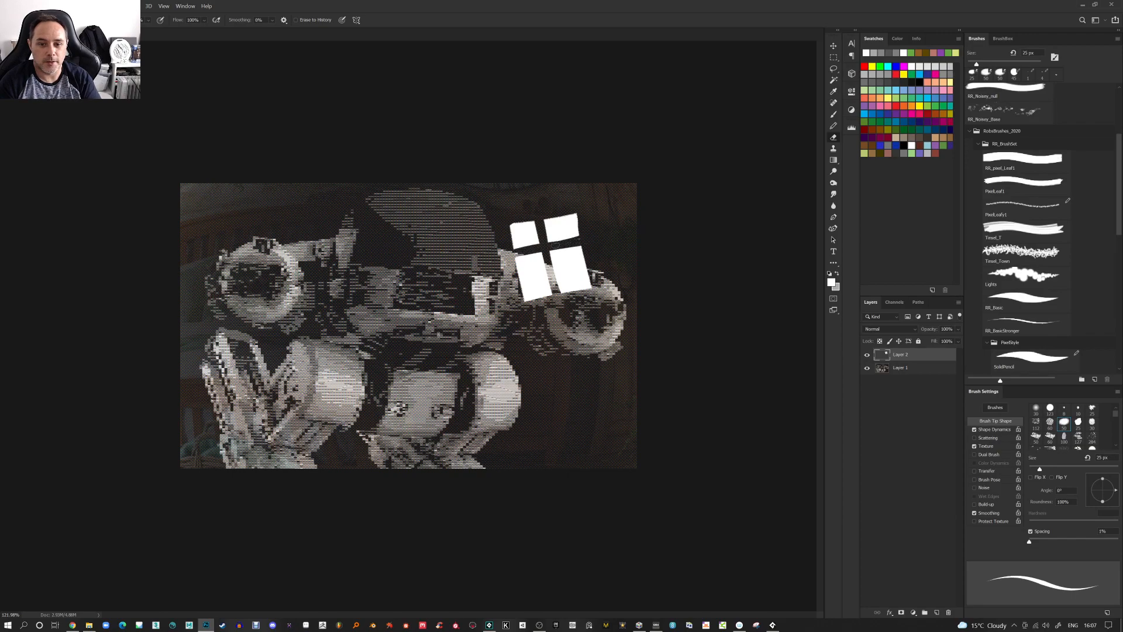
Scale the window shape down and move it to the canvas's upper right corner
key("ctrl+t")
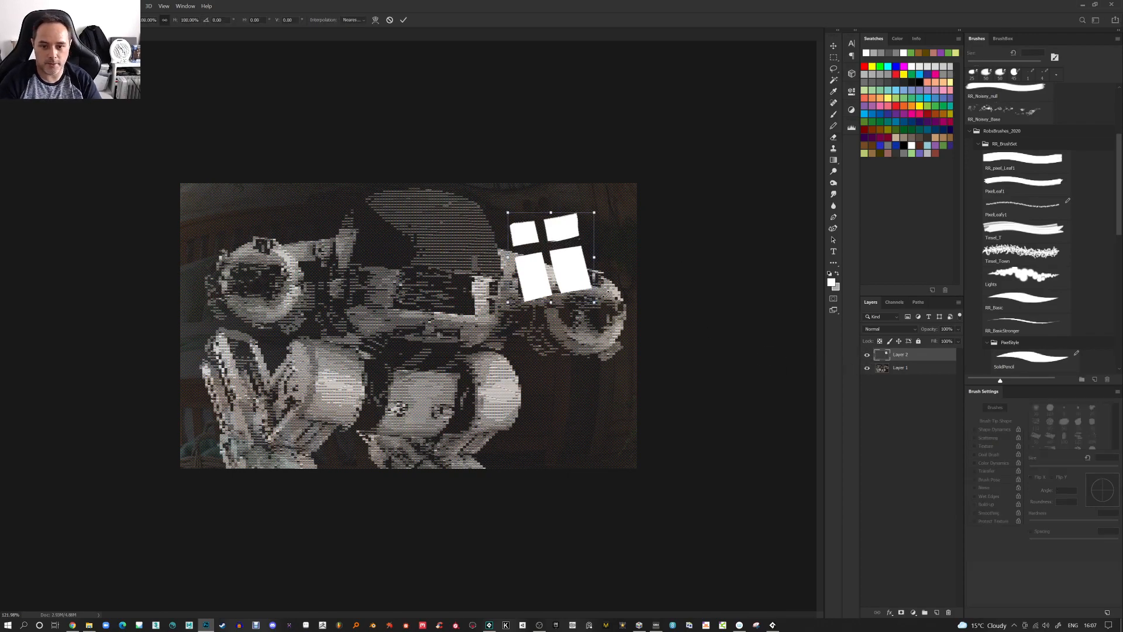
left_click_drag(594, 302, 518, 221)
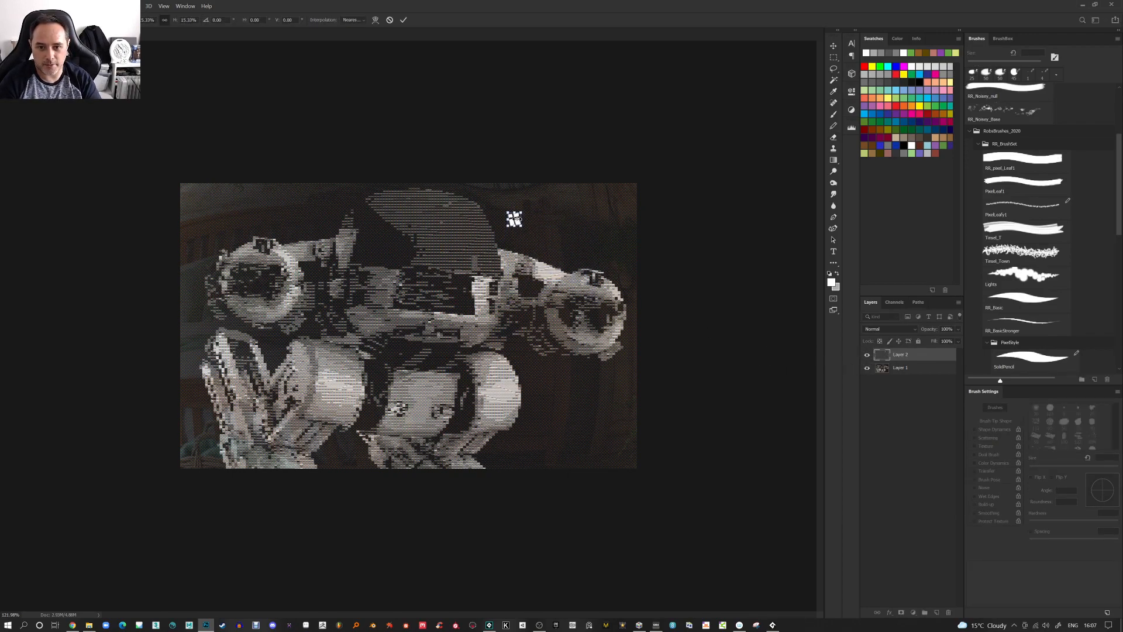
key("Return")
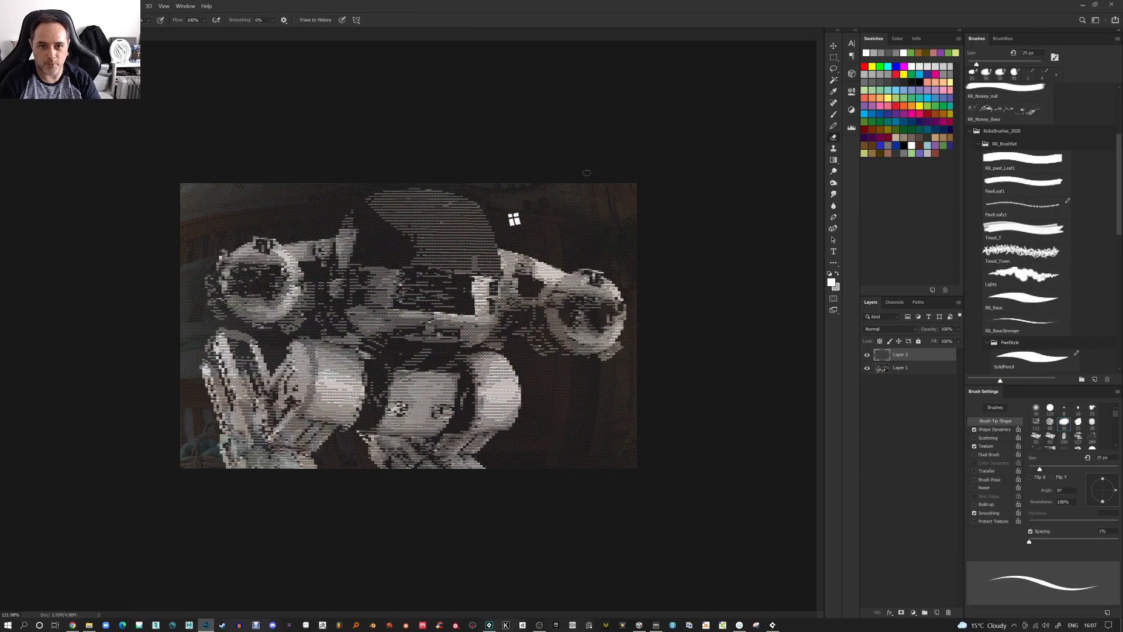
key("v")
left_click_drag(523, 243, 631, 220)
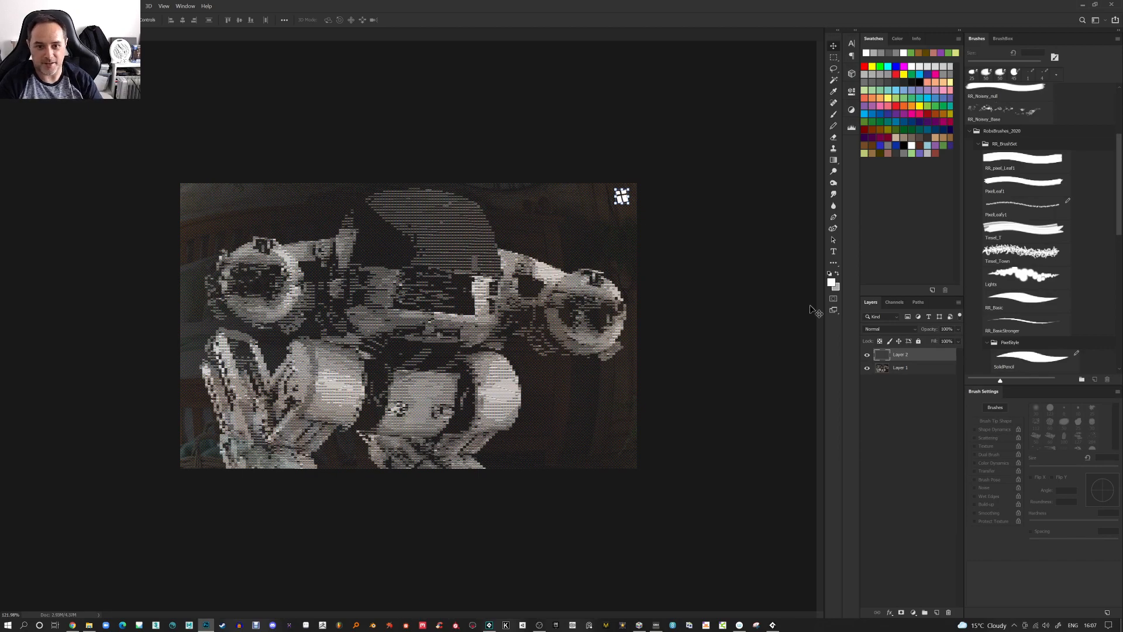
Select the merged robot layer and raise its saturation to +33 with Hue/Saturation
left_click(892, 371)
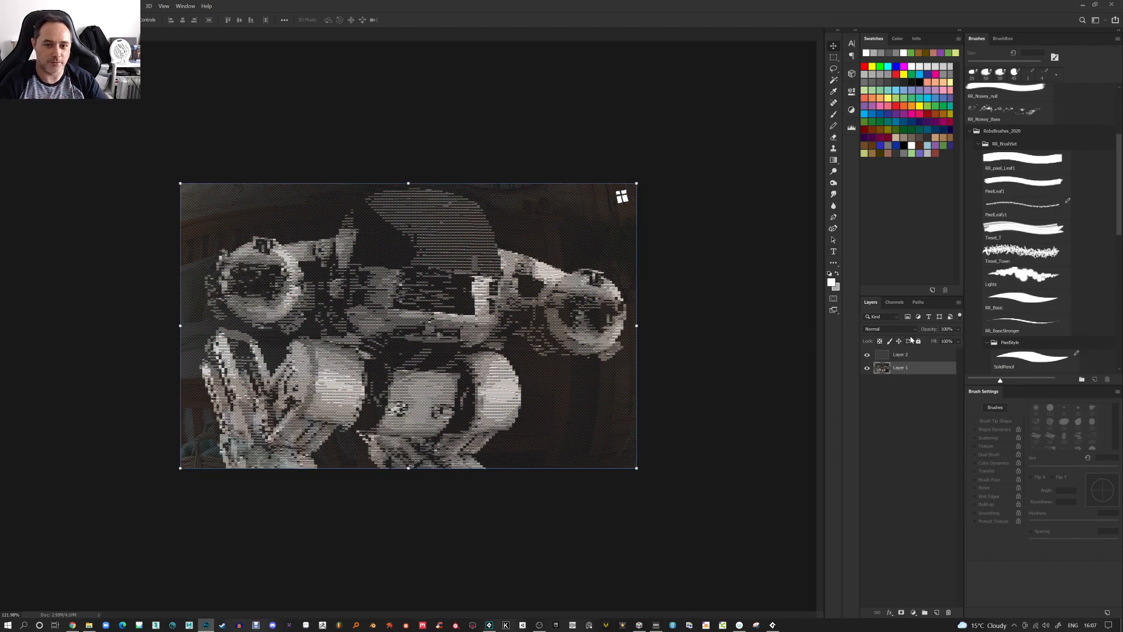
scroll(620, 394, "down", 4)
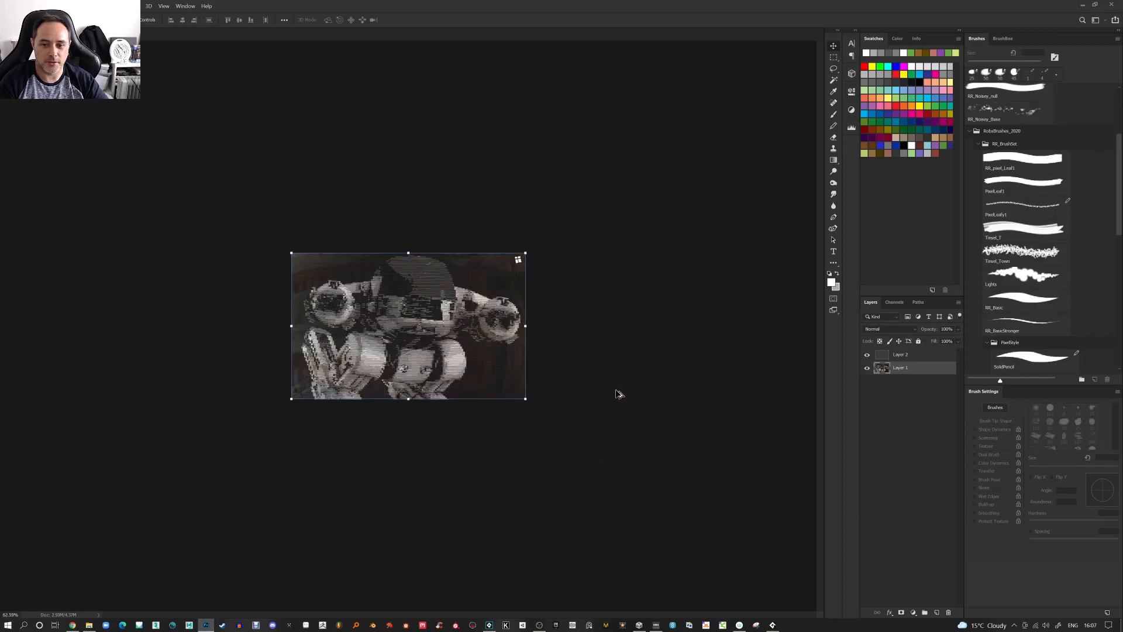
scroll(546, 391, "up", 1)
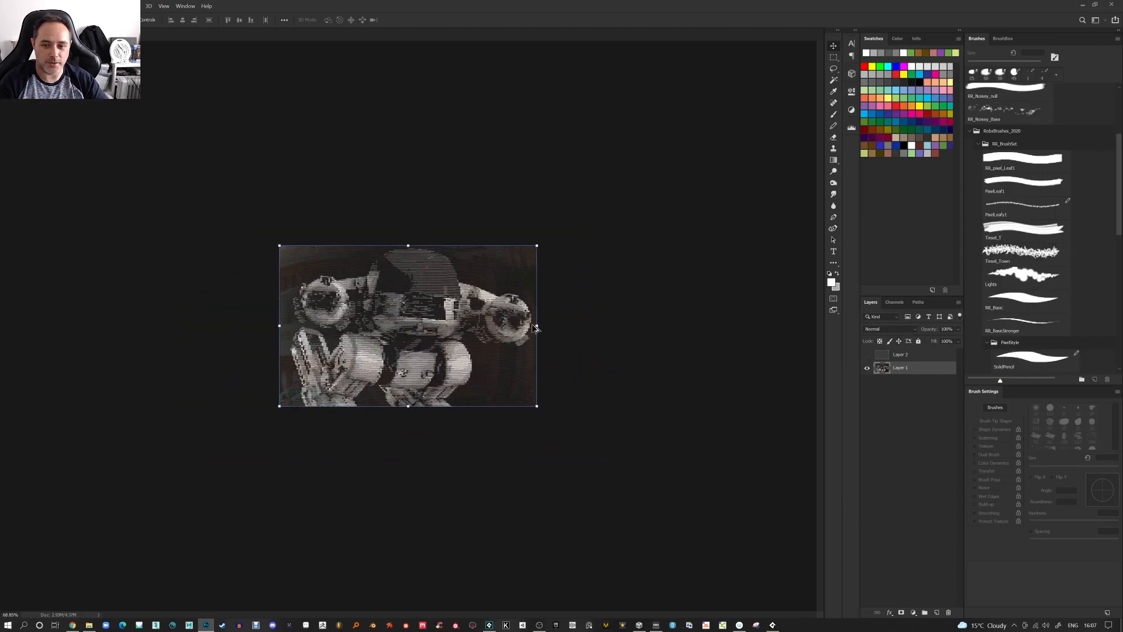
scroll(533, 328, "up", 5)
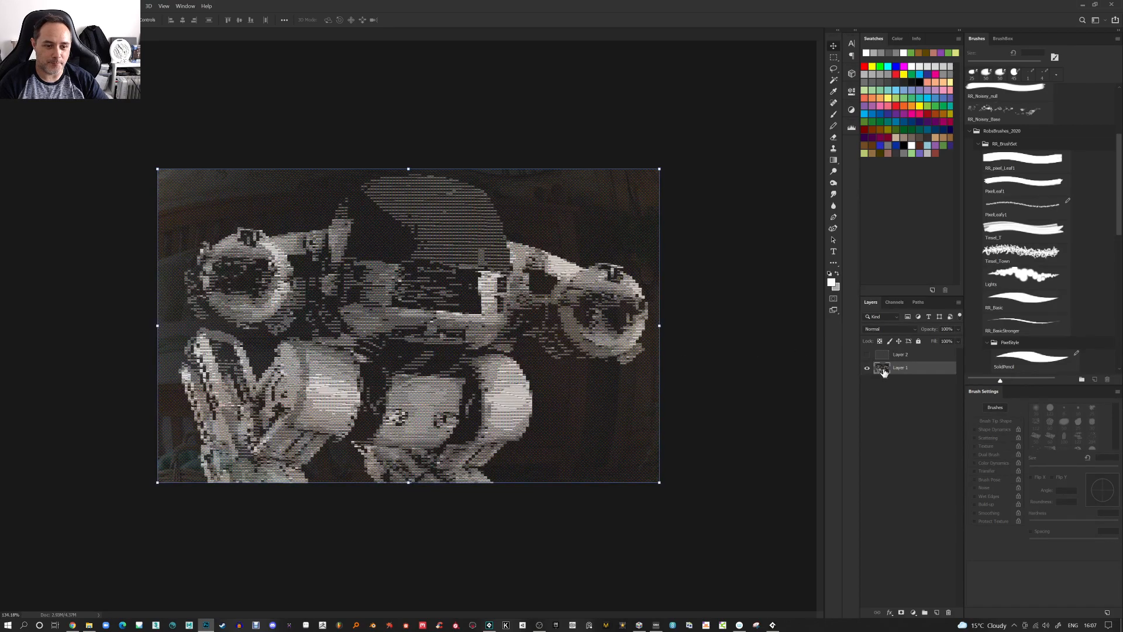
left_click(880, 355)
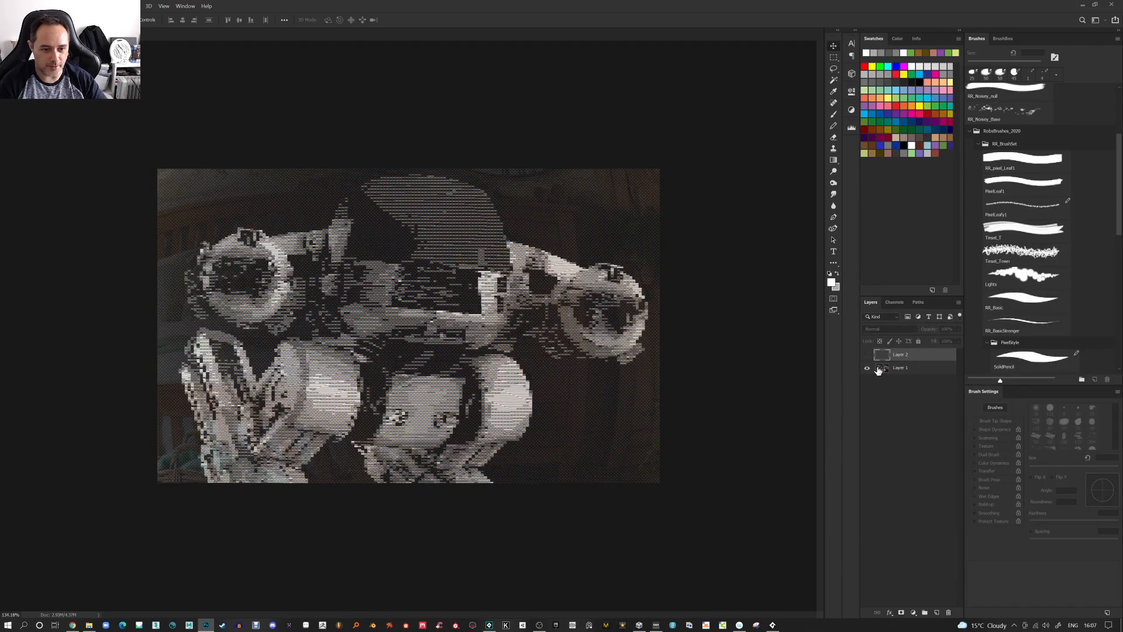
left_click(879, 368)
key("ctrl+u")
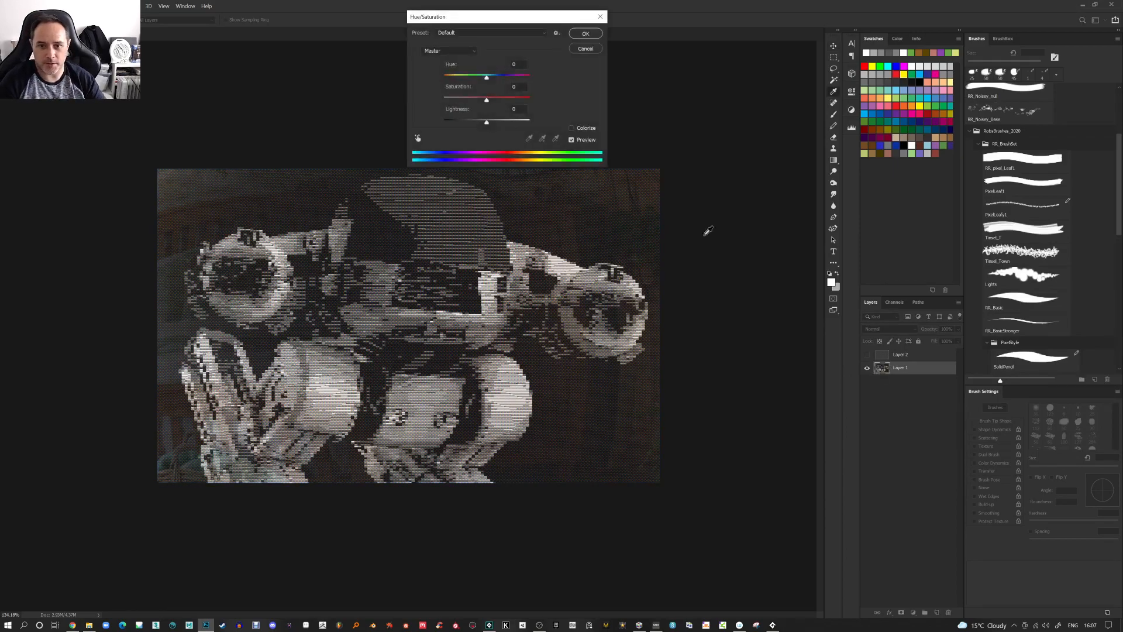
left_click_drag(489, 102, 511, 109)
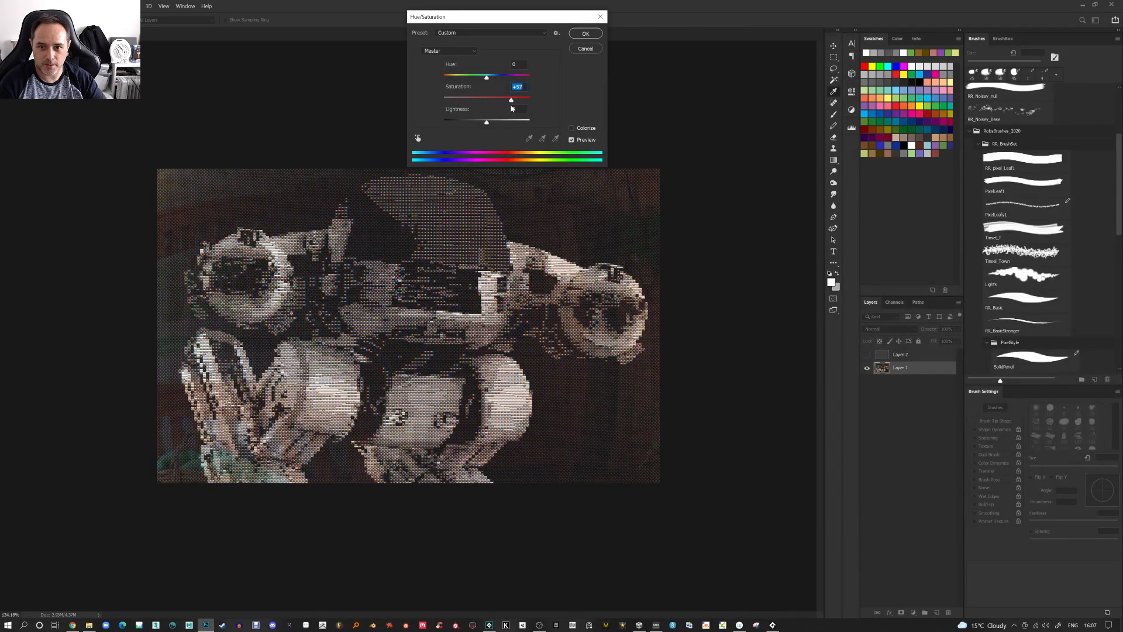
left_click(585, 34)
Apply Levels to the merged layer, setting the midtone input to 0.75
key("ctrl+l")
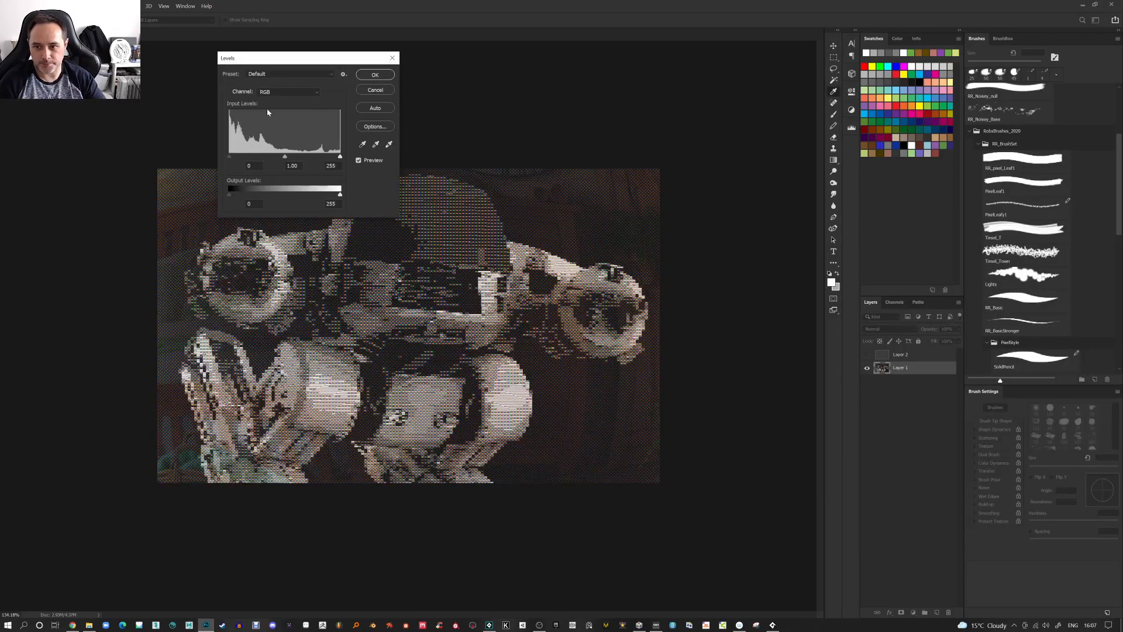
left_click_drag(285, 161, 297, 159)
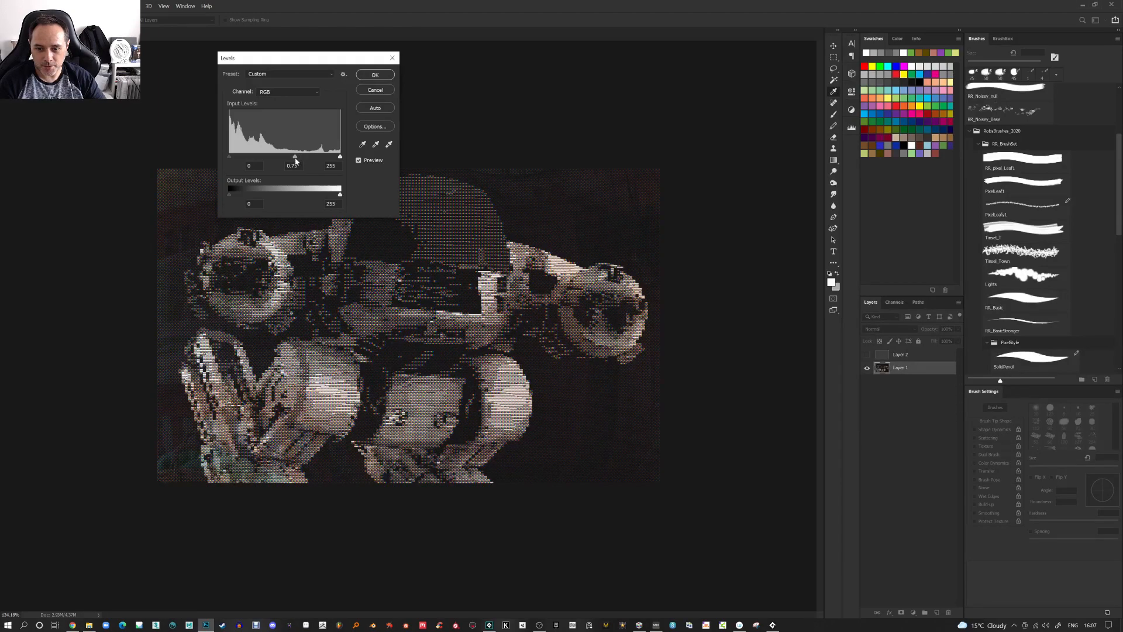
left_click(297, 160)
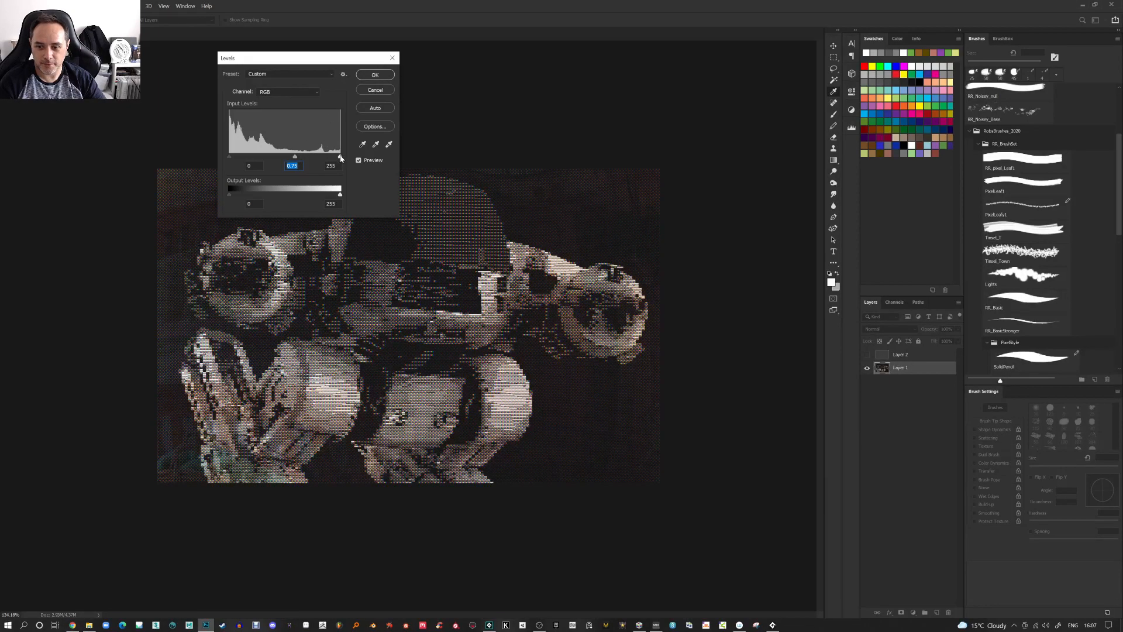
left_click_drag(340, 157, 338, 157)
left_click(375, 75)
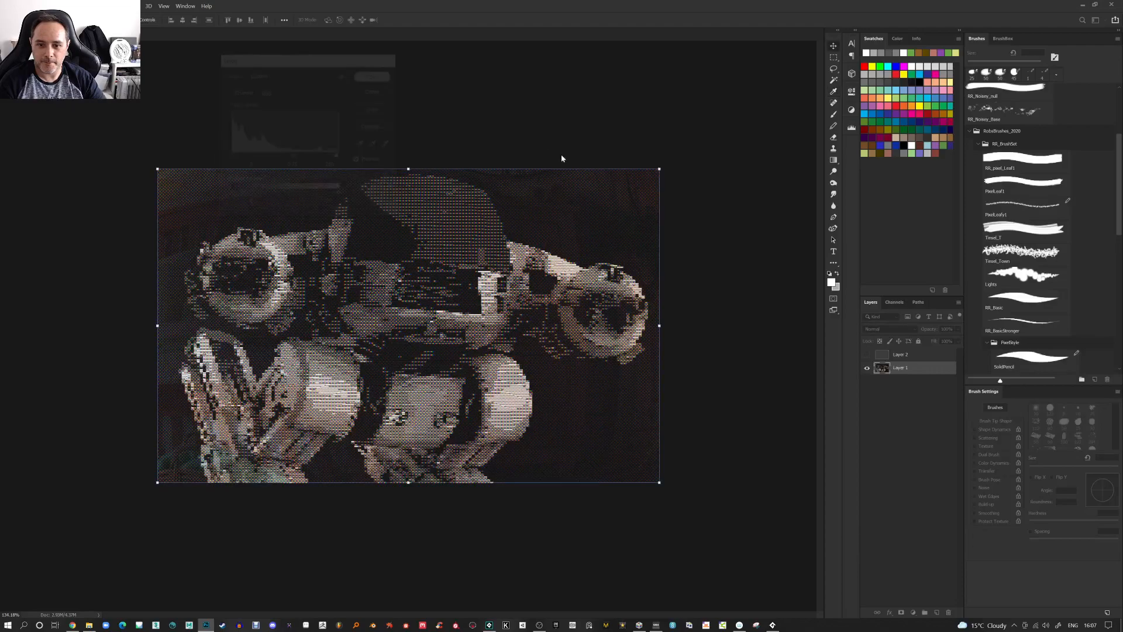
Compare the image against the multicolour bitmap version open in the C64 editor window, then close that window
key("ctrl+minus")
scroll(727, 165, "down", 6)
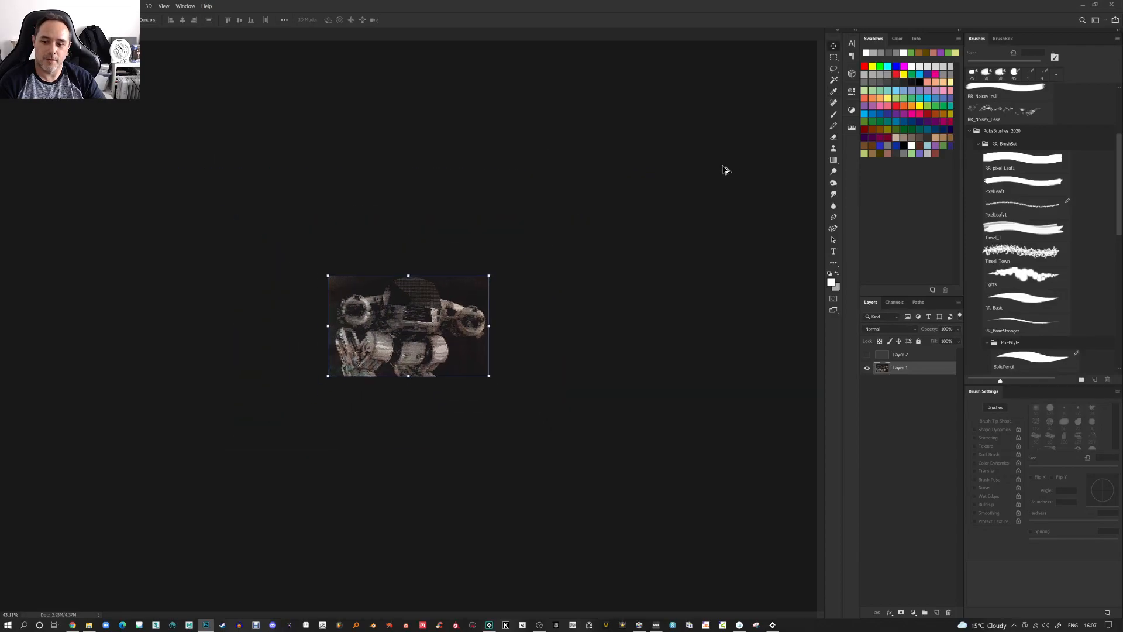
scroll(724, 166, "up", 13)
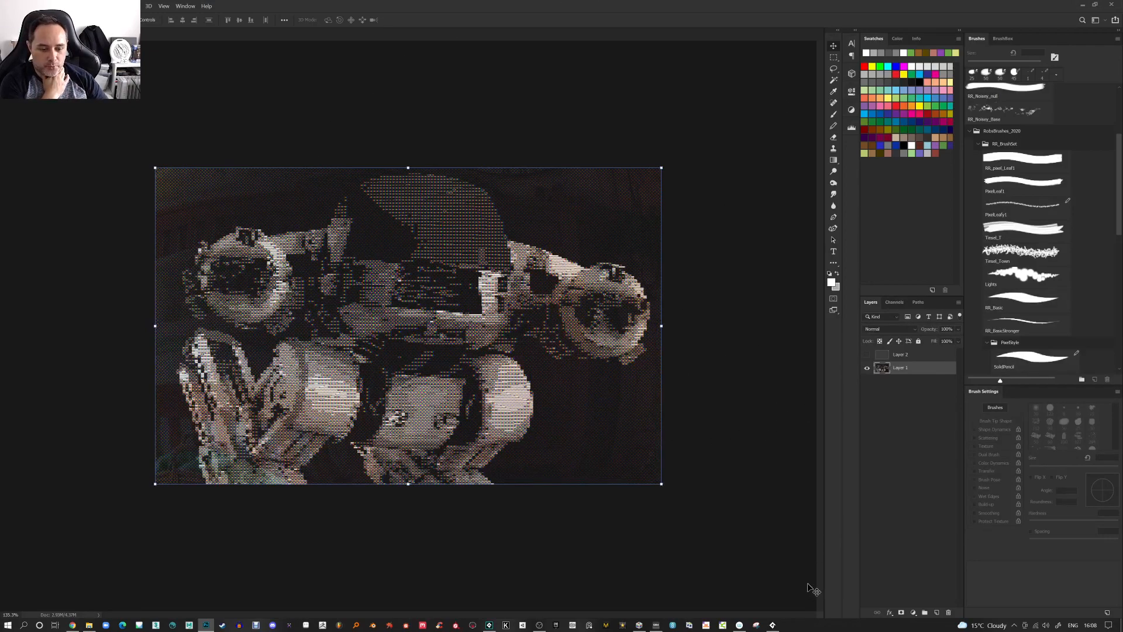
mouse_move(775, 626)
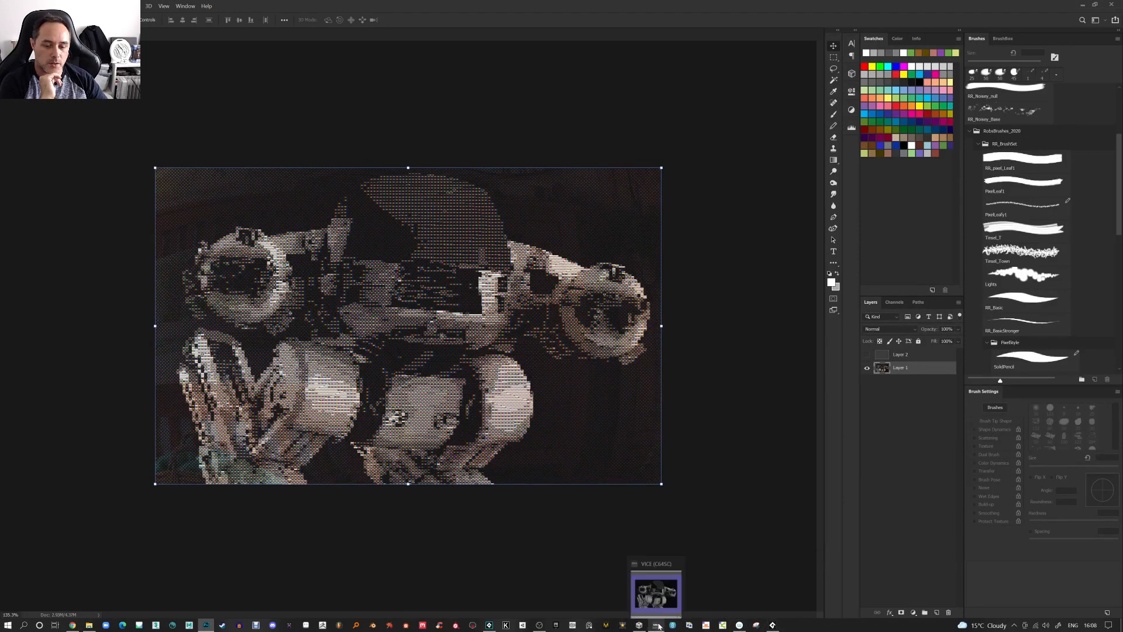
left_click(640, 626)
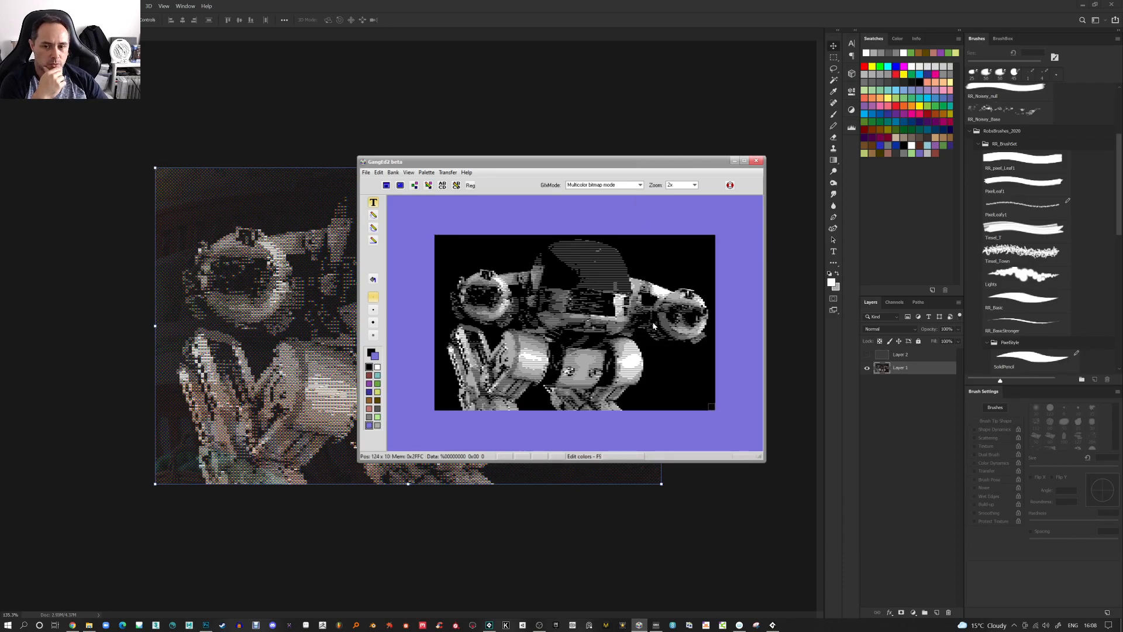
left_click(367, 172)
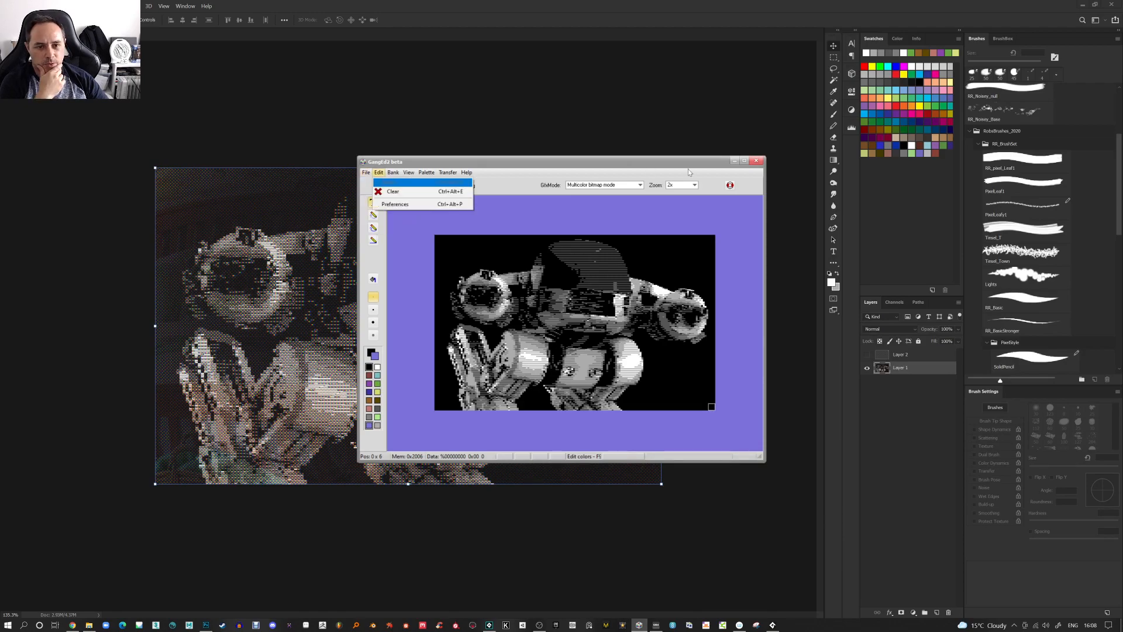
left_click(756, 423)
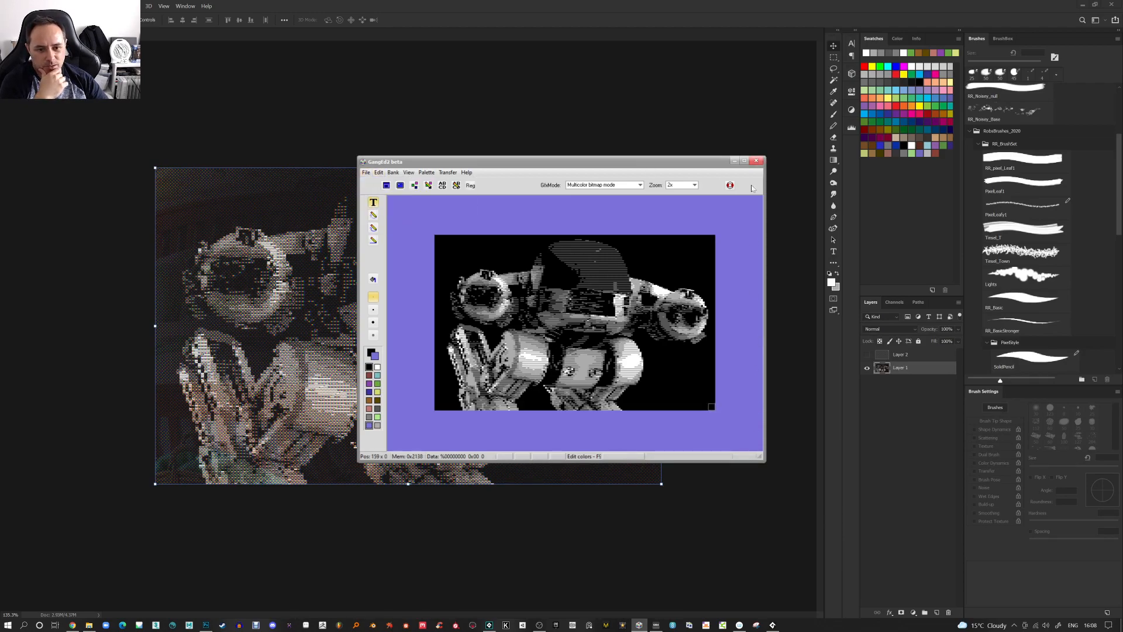
left_click(757, 162)
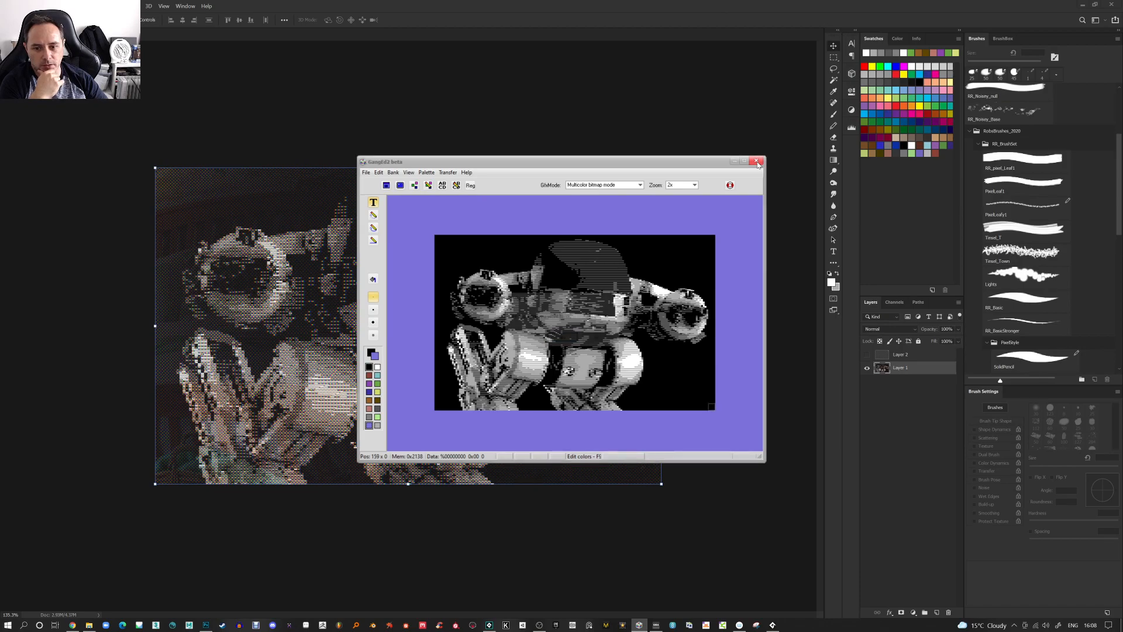
left_click(564, 342)
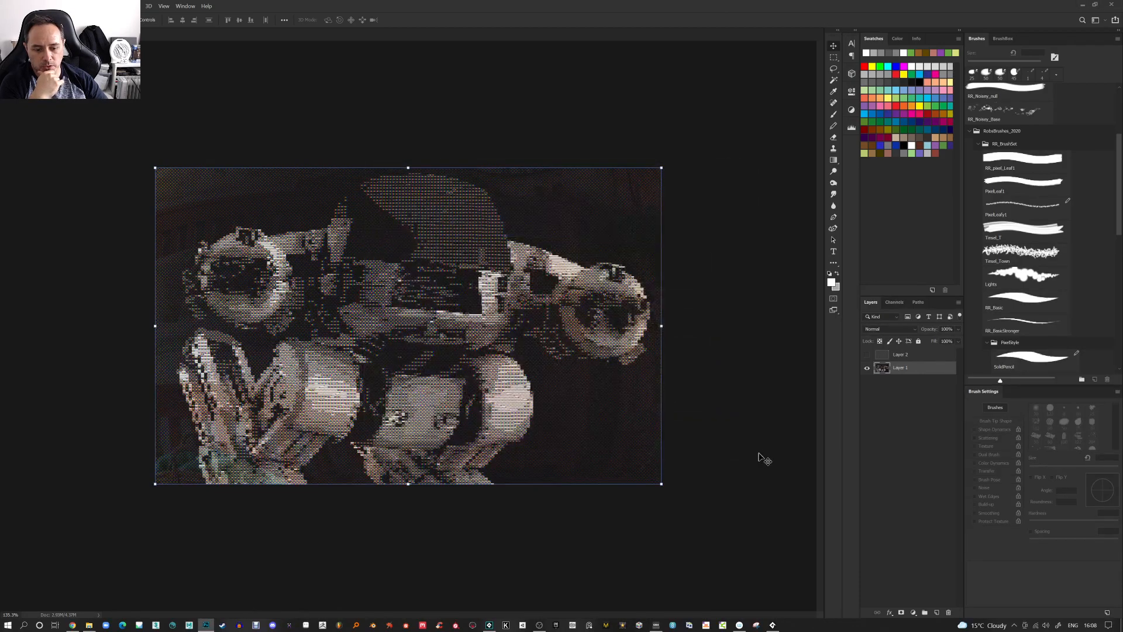
Switch to Backdrop Designer and import the desktop image IMG_20210617_074611 as a brush with its default name
left_click(772, 625)
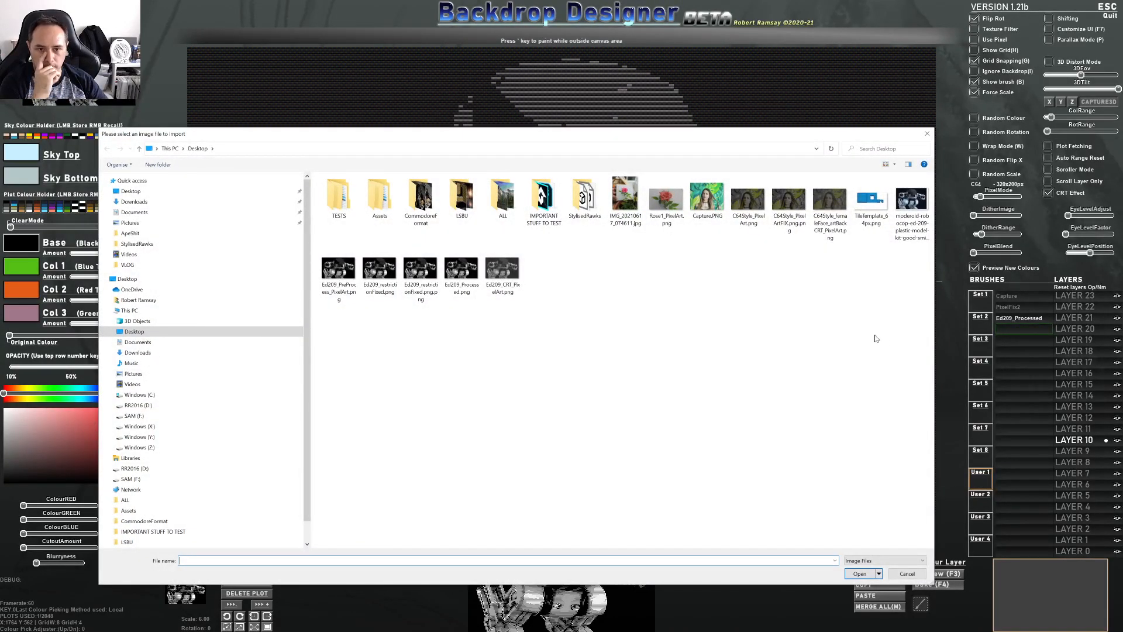
double_click(625, 199)
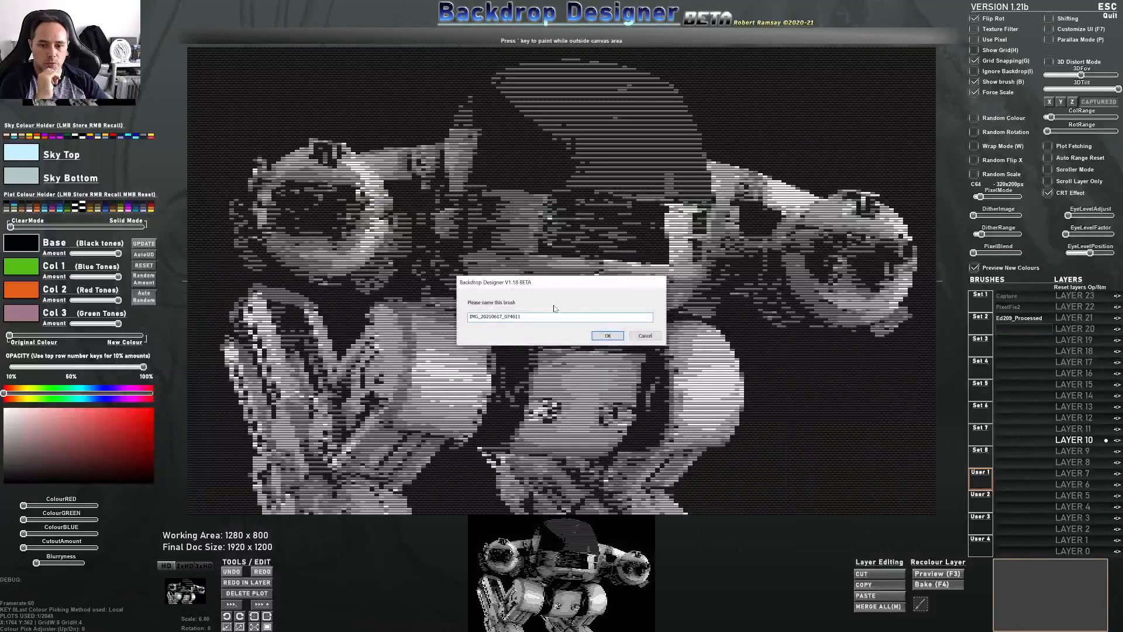
left_click(598, 336)
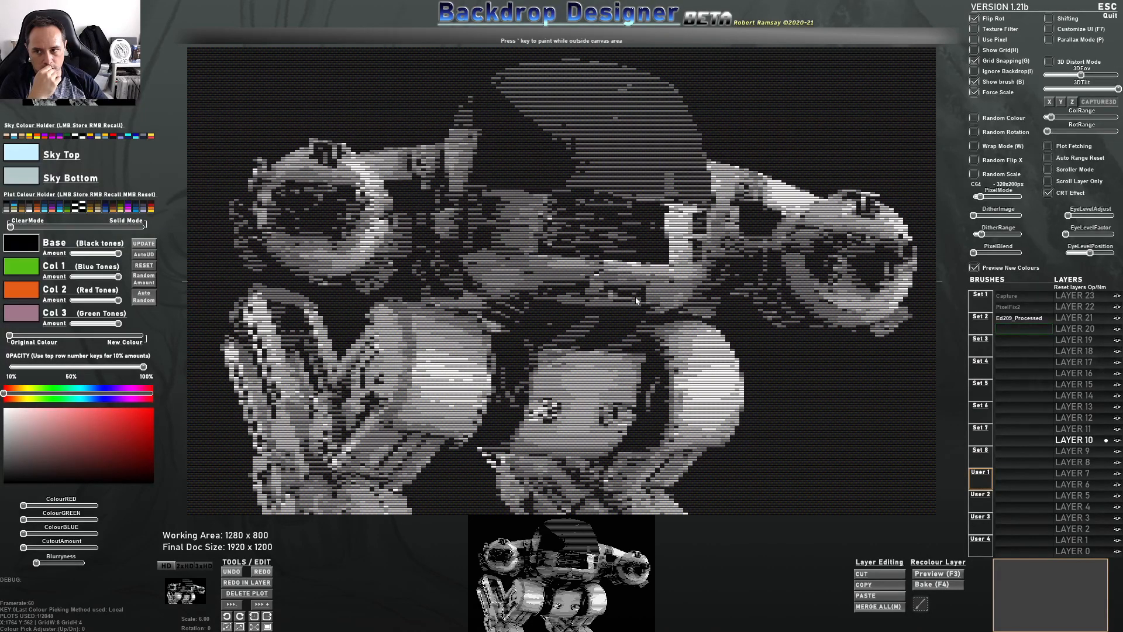
Return to Photoshop, hide the background layer, select the robot layer and apply Levels with white input 219
key("alt+Tab")
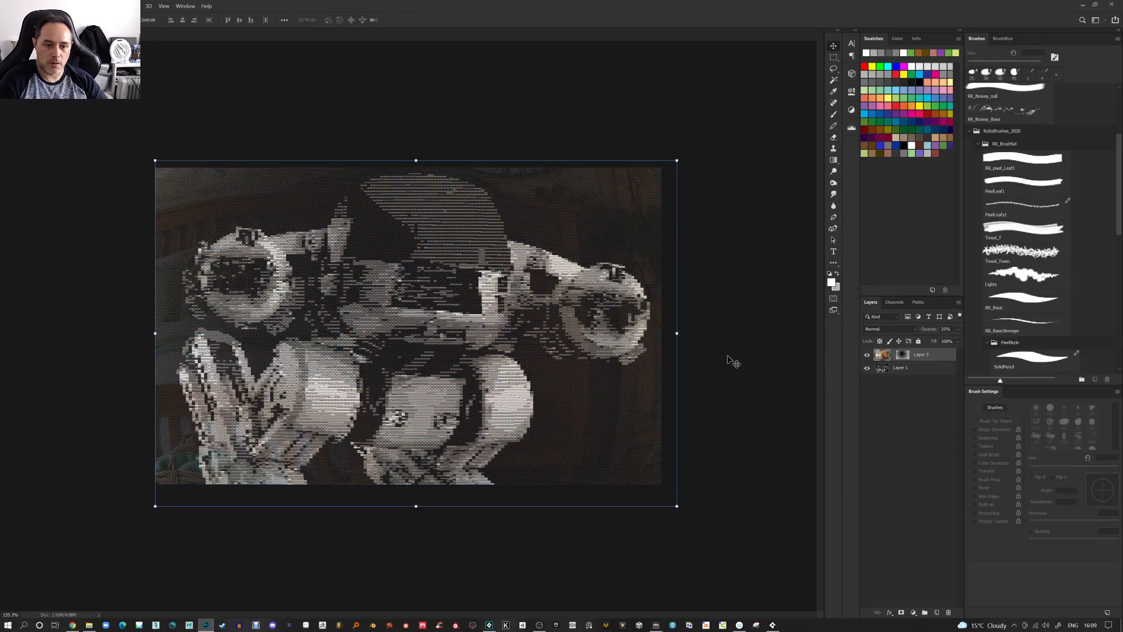
left_click(867, 355)
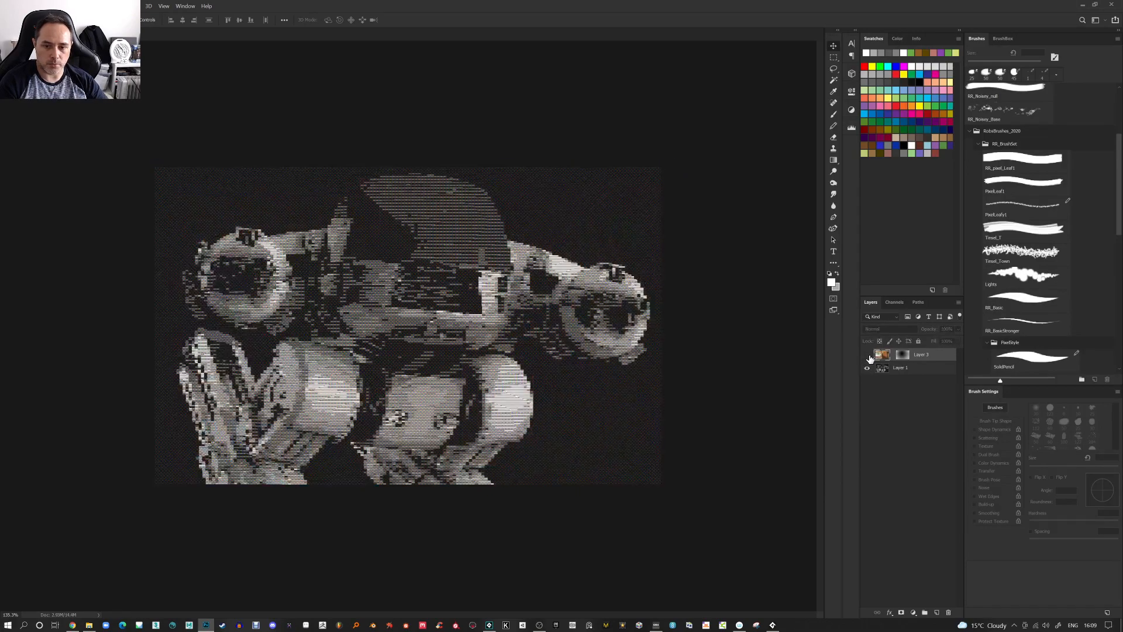
left_click(895, 369)
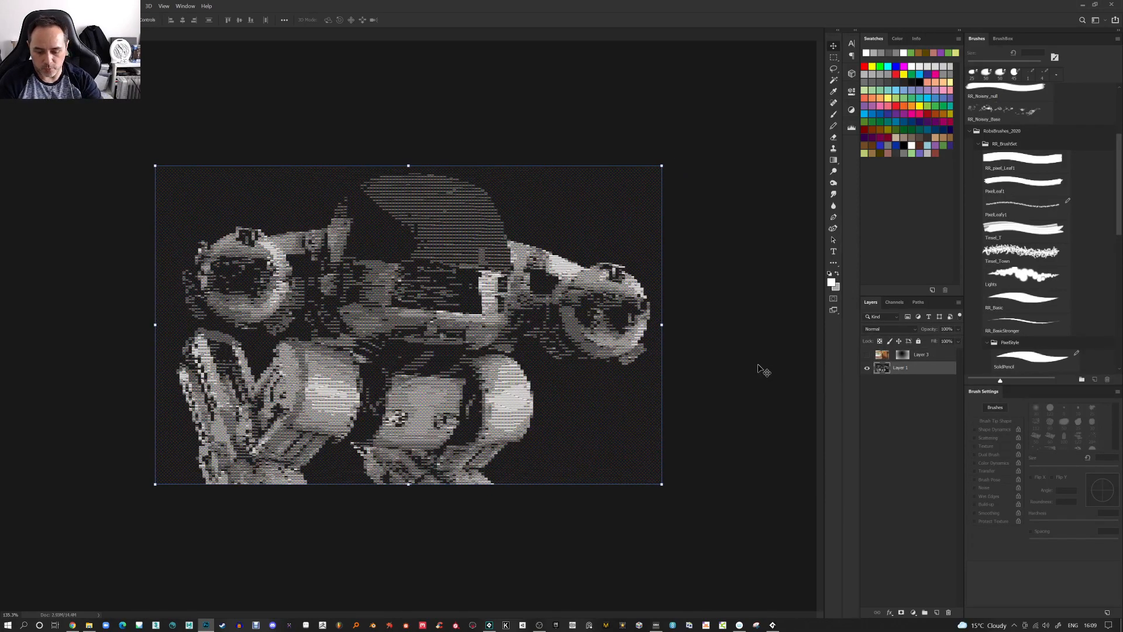
key("ctrl+l")
left_click_drag(285, 157, 325, 158)
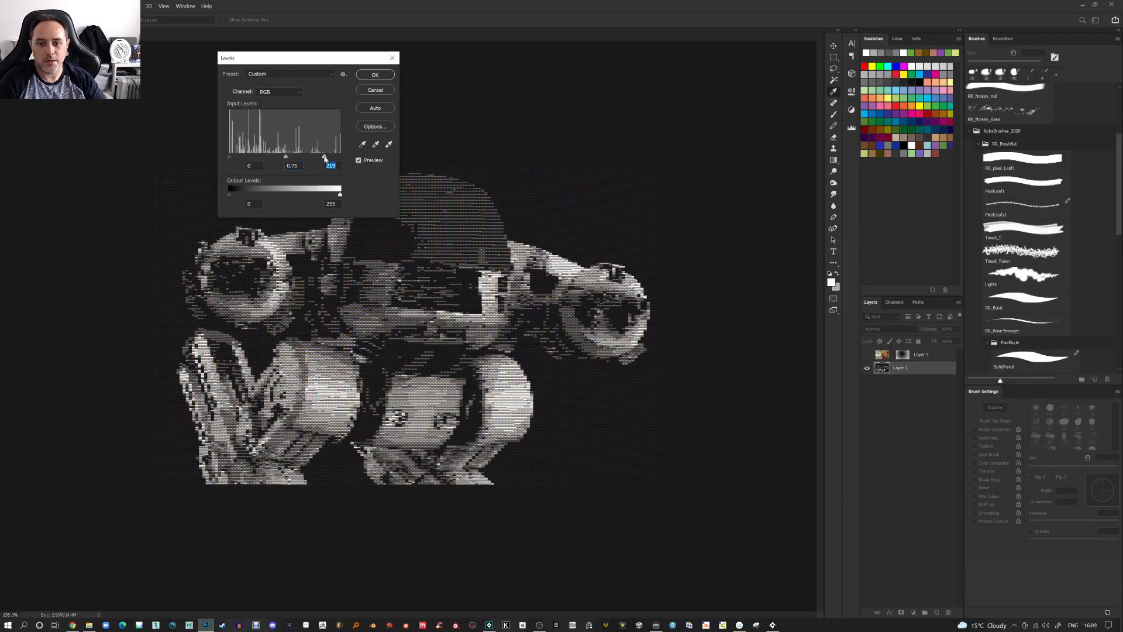
left_click(381, 75)
Duplicate the robot layer and apply a Gaussian Blur of 1.7 pixels to the copy
key("v")
scroll(509, 183, "up", 4)
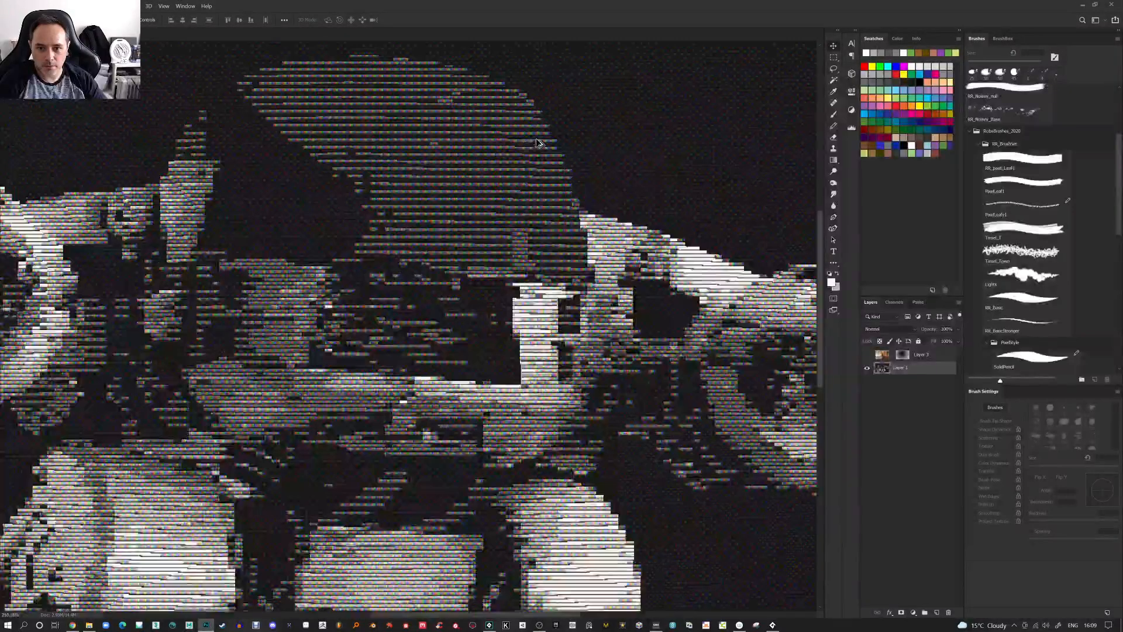
scroll(536, 146, "down", 4)
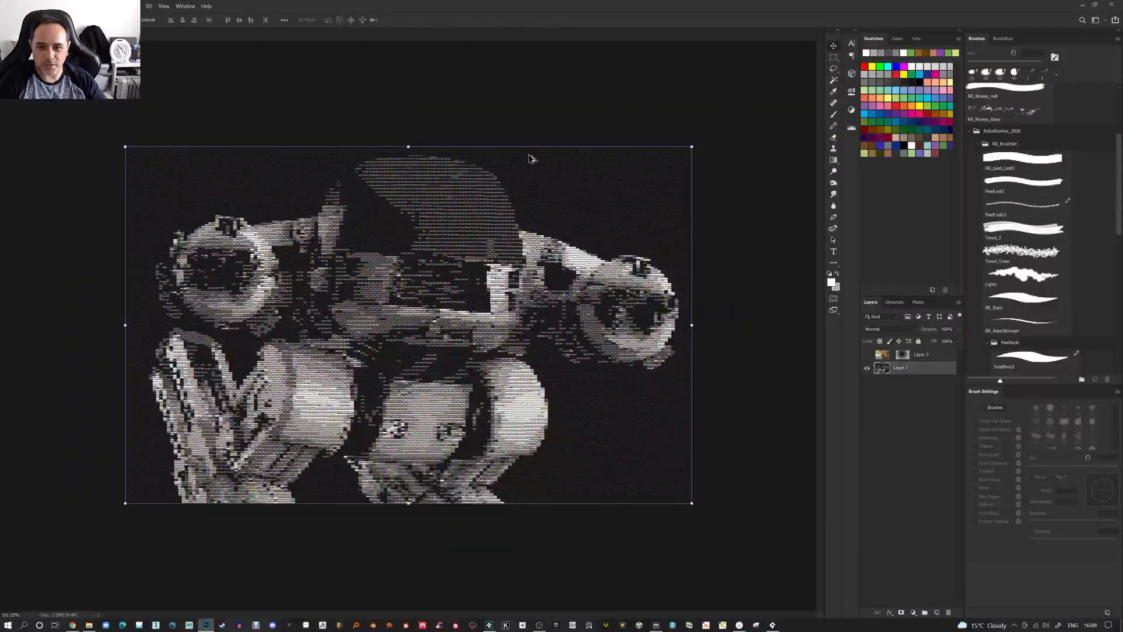
scroll(533, 157, "up", 2)
scroll(500, 158, "down", 2)
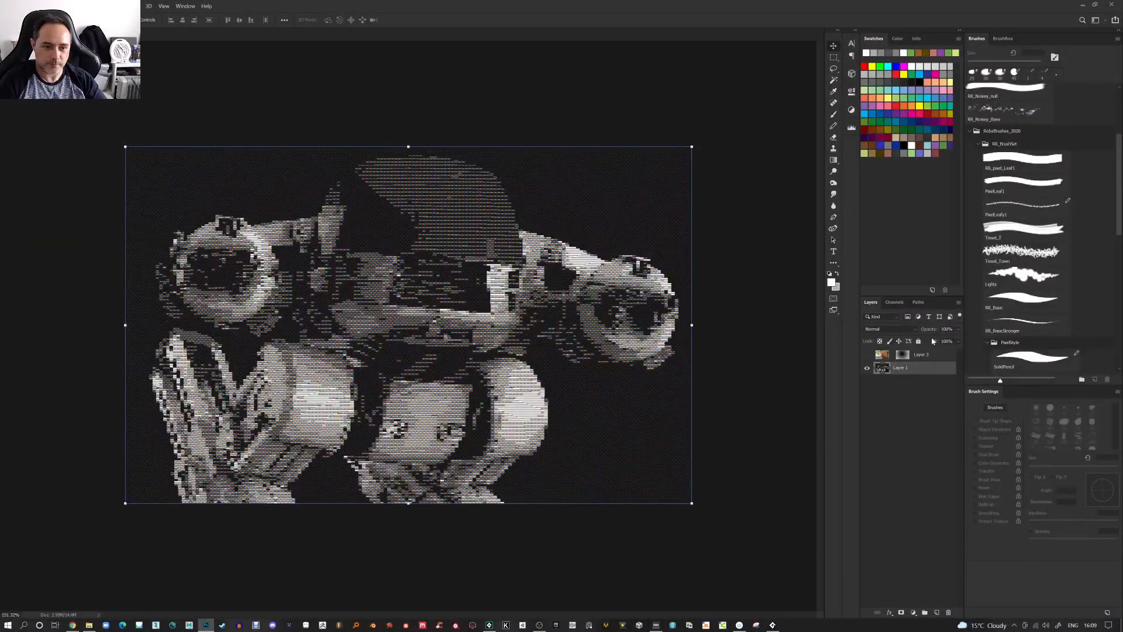
left_click_drag(899, 372, 936, 612)
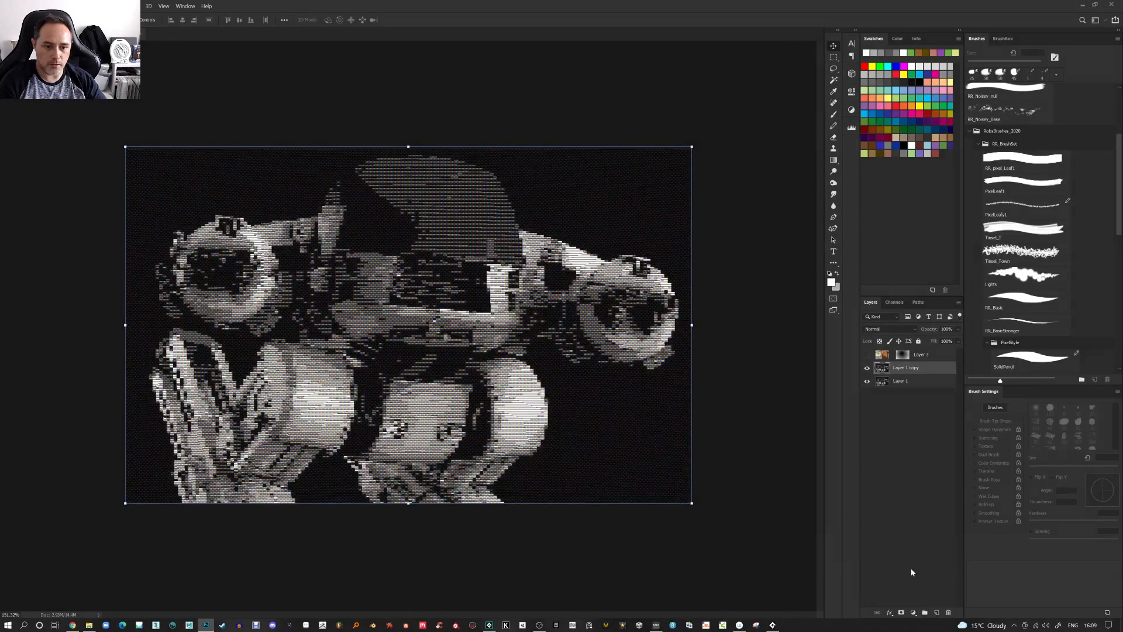
left_click(130, 6)
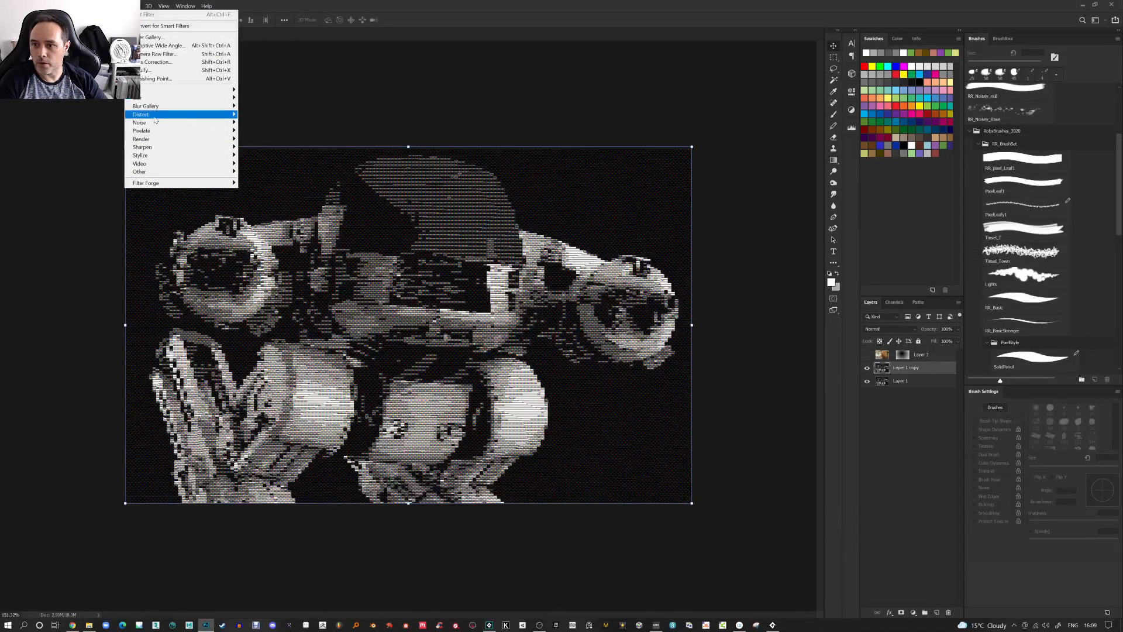
mouse_move(176, 98)
left_click(261, 130)
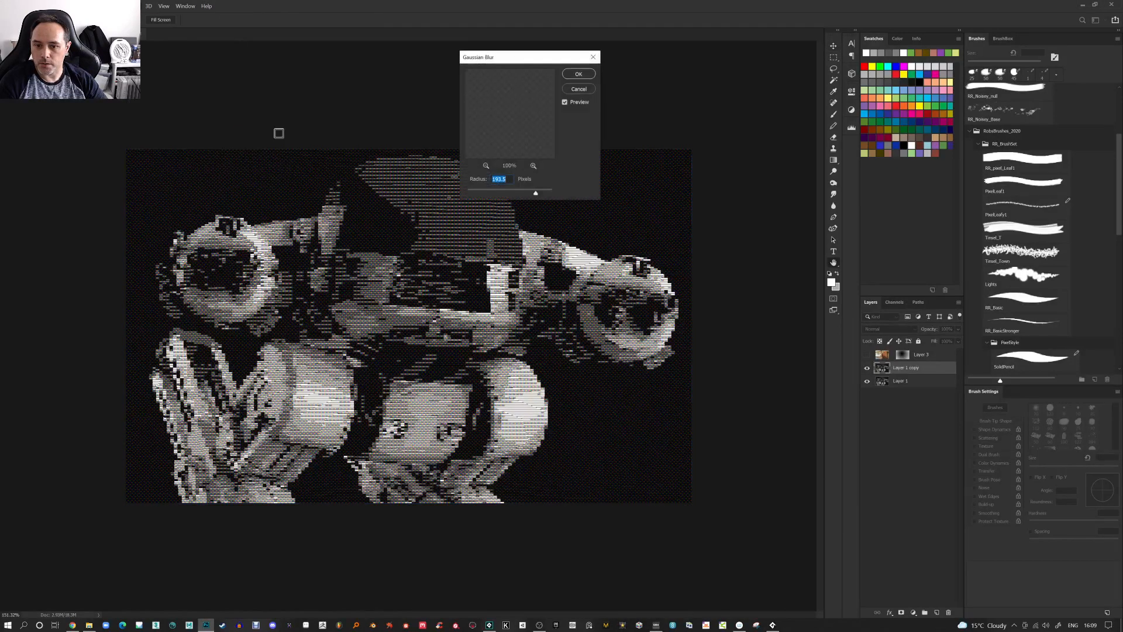
left_click_drag(490, 193, 476, 194)
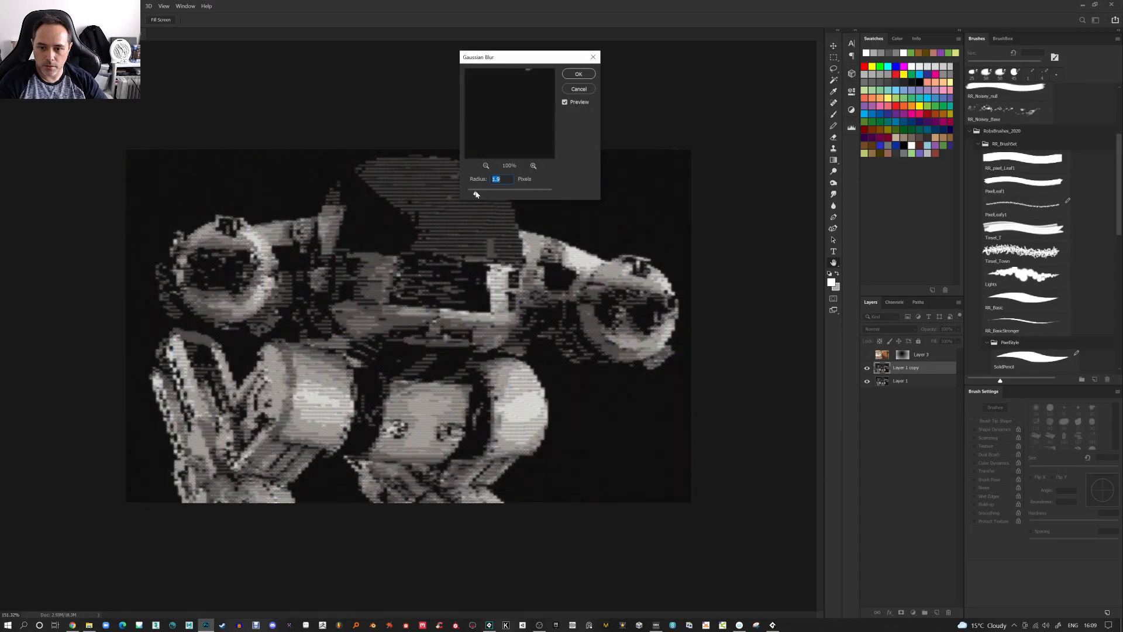
left_click(578, 74)
Set the blurred copy's blend mode to Darker Color, lower its opacity, and remove the original robot layer
left_click(911, 329)
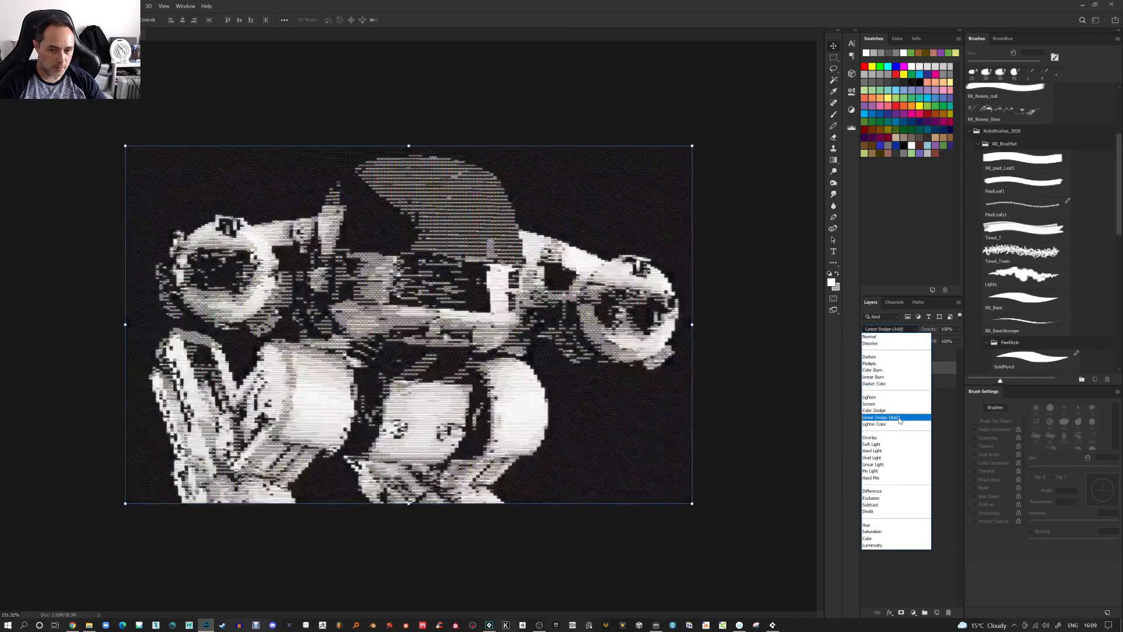
left_click(907, 384)
mouse_move(921, 333)
left_mouse_down()
mouse_move(693, 333)
mouse_move(710, 333)
left_mouse_up()
right_click(931, 381)
left_click(965, 264)
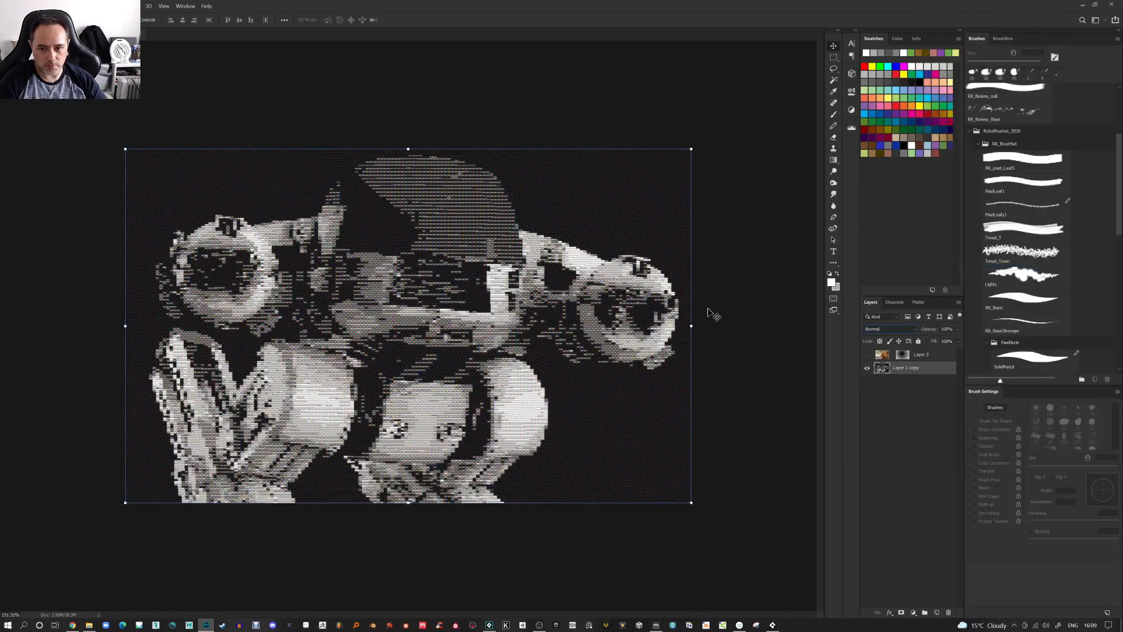
Apply Levels to the robot layer with midtone input 0.96 and white input 224
key("ctrl+l")
left_click_drag(339, 157, 327, 158)
left_click_drag(278, 157, 278, 158)
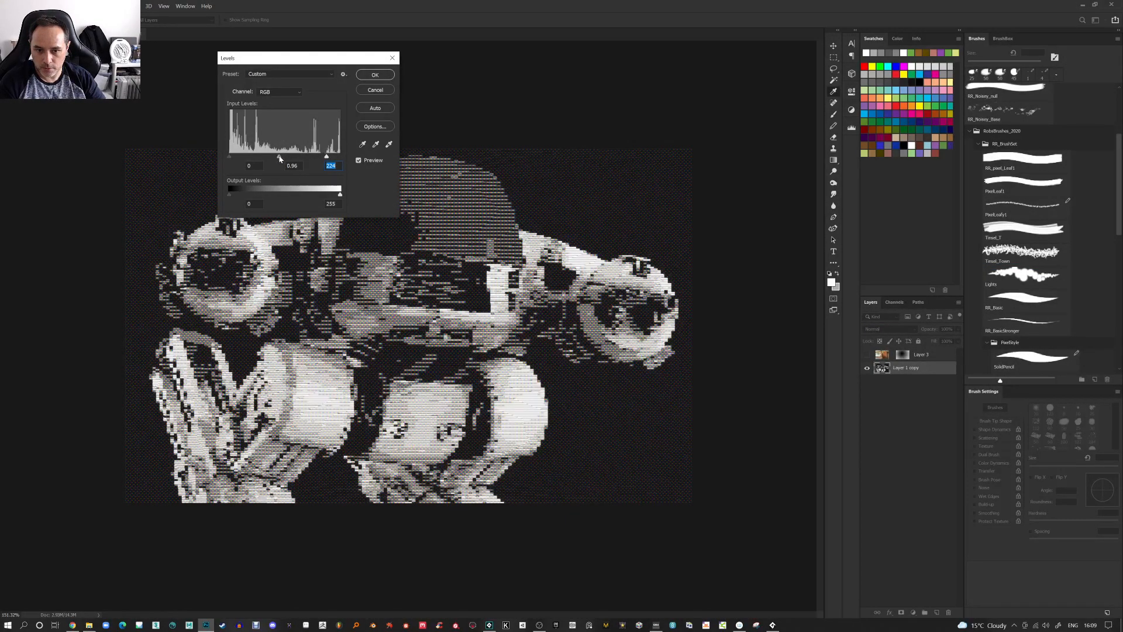
left_click(375, 75)
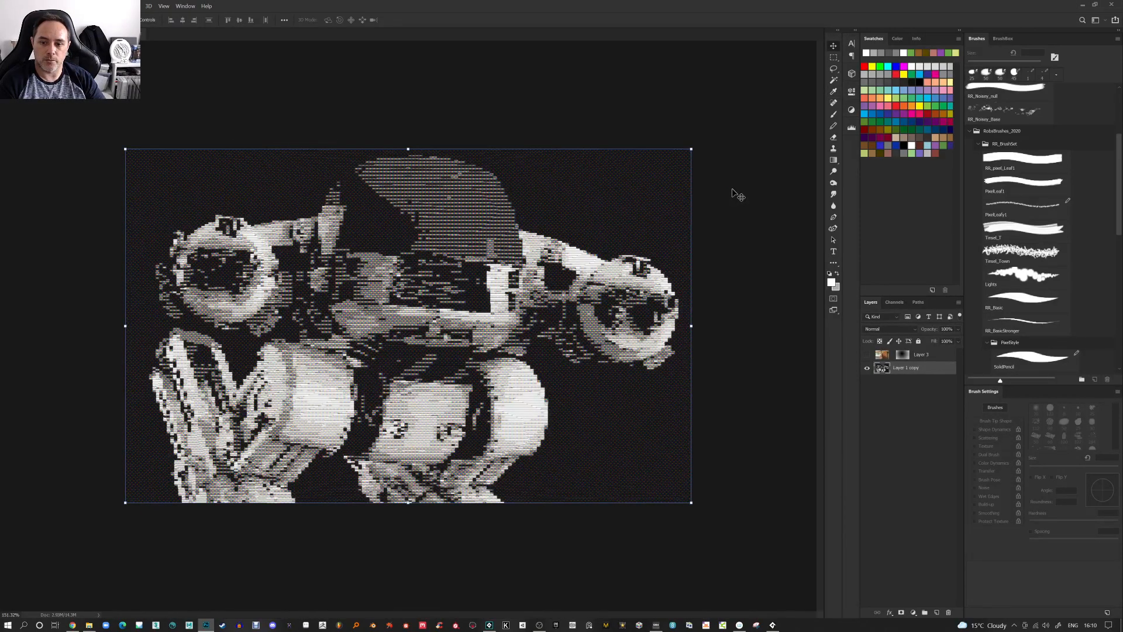
Apply another Levels adjustment to the robot layer with midtone 1.04 and white input 254
scroll(736, 194, "down", 5)
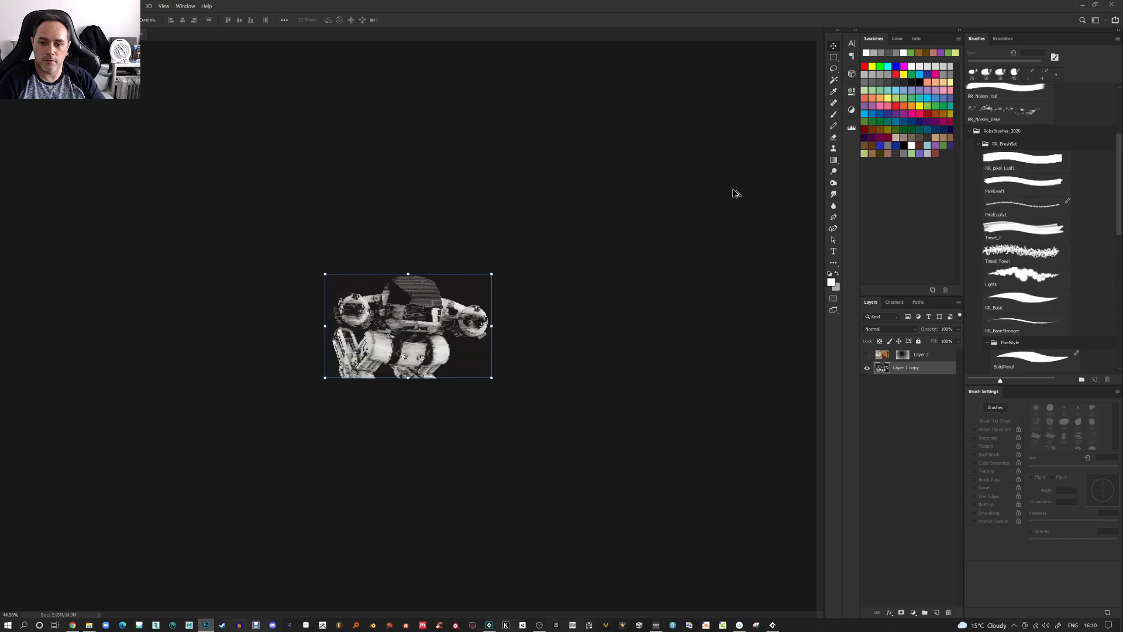
scroll(735, 193, "up", 6)
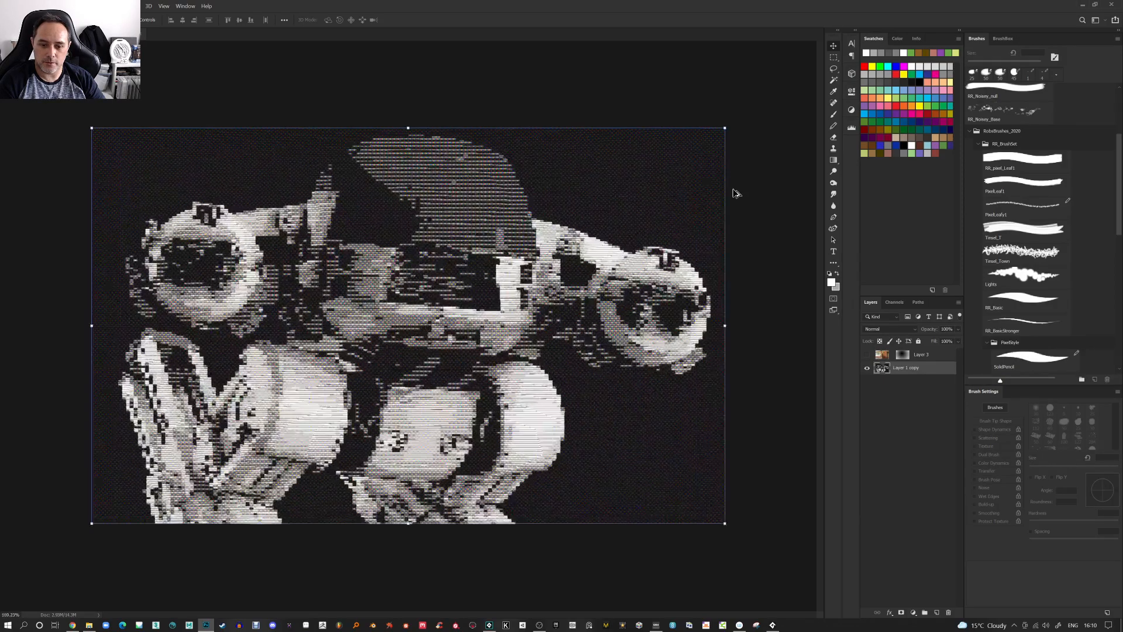
scroll(736, 193, "up", 2)
scroll(736, 194, "down", 2)
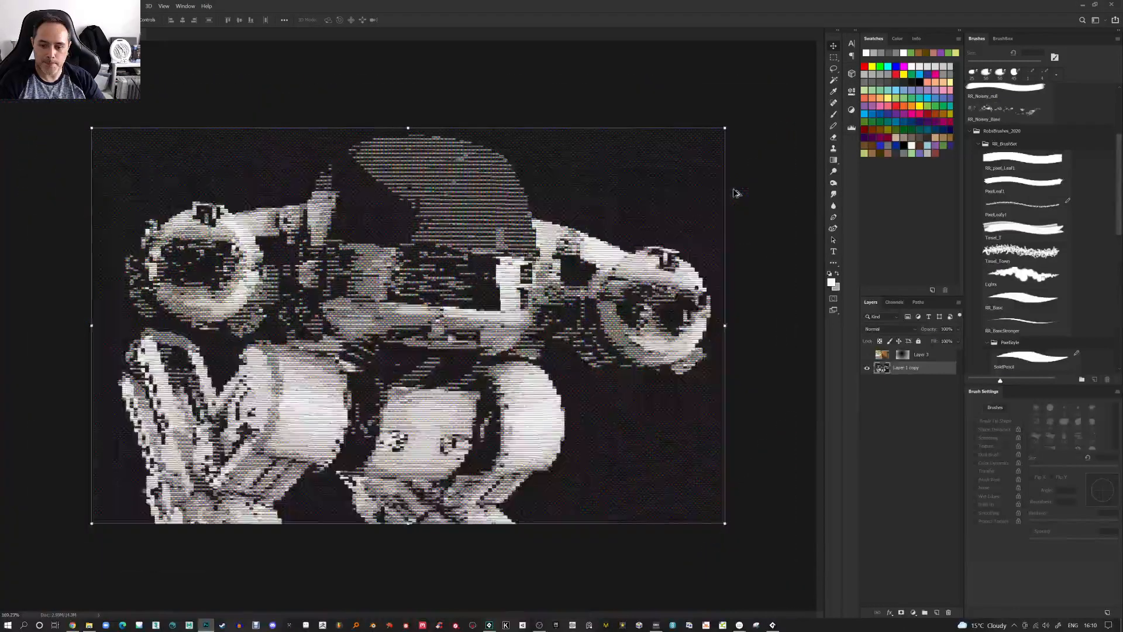
scroll(736, 193, "down", 1)
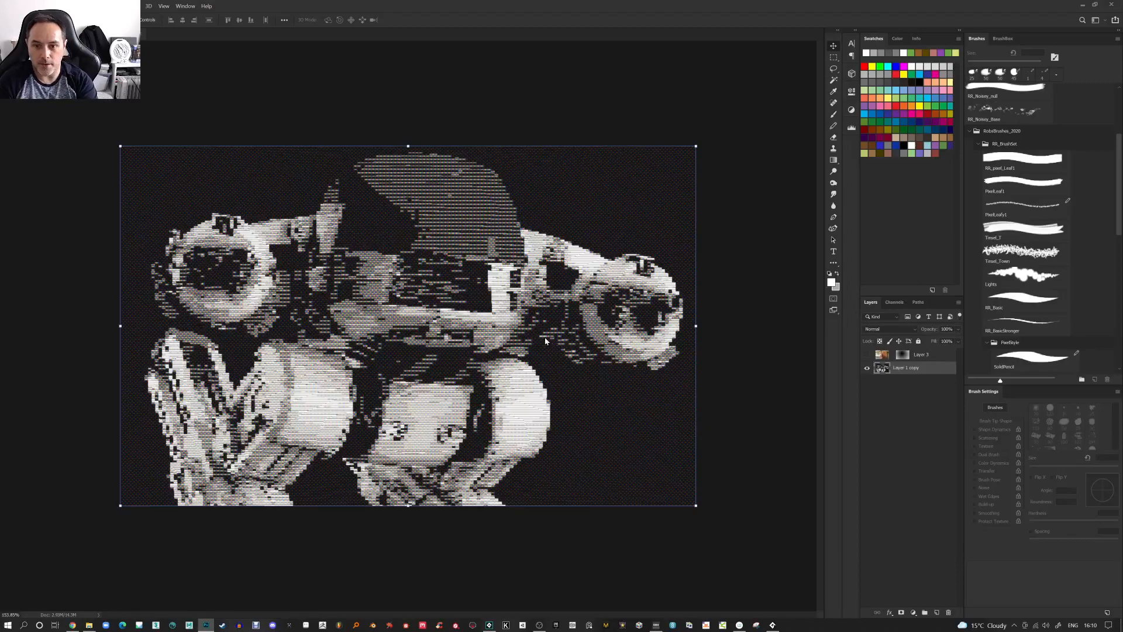
key("ctrl+l")
mouse_move(229, 195)
left_mouse_down()
mouse_move(239, 195)
mouse_move(229, 195)
left_mouse_up()
key("Tab")
left_click_drag(283, 157, 322, 163)
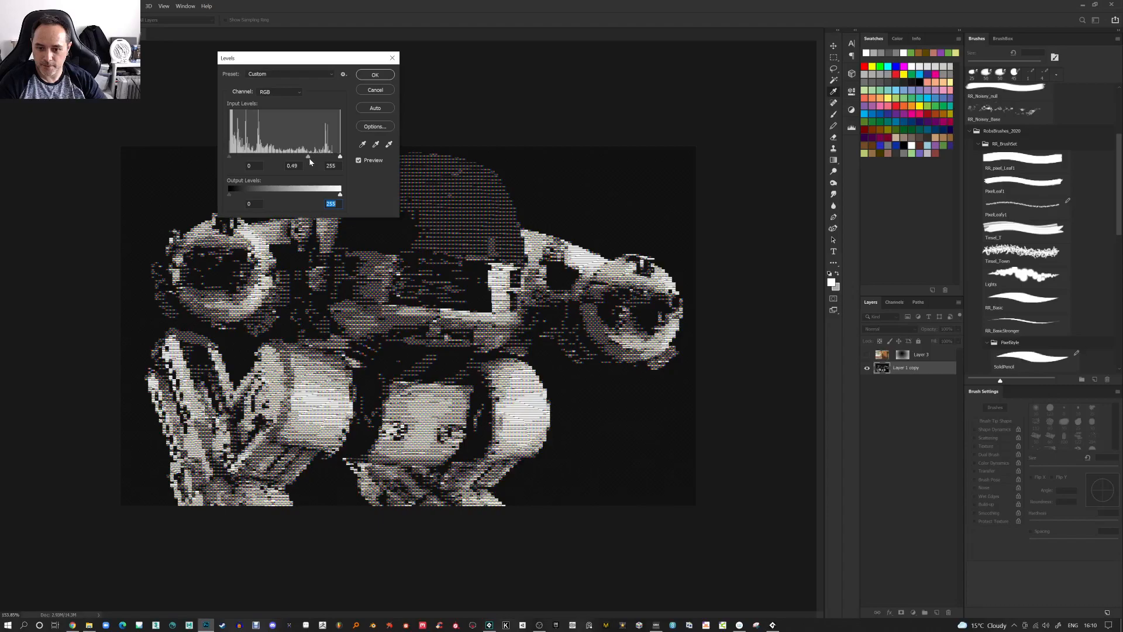
left_click(314, 158)
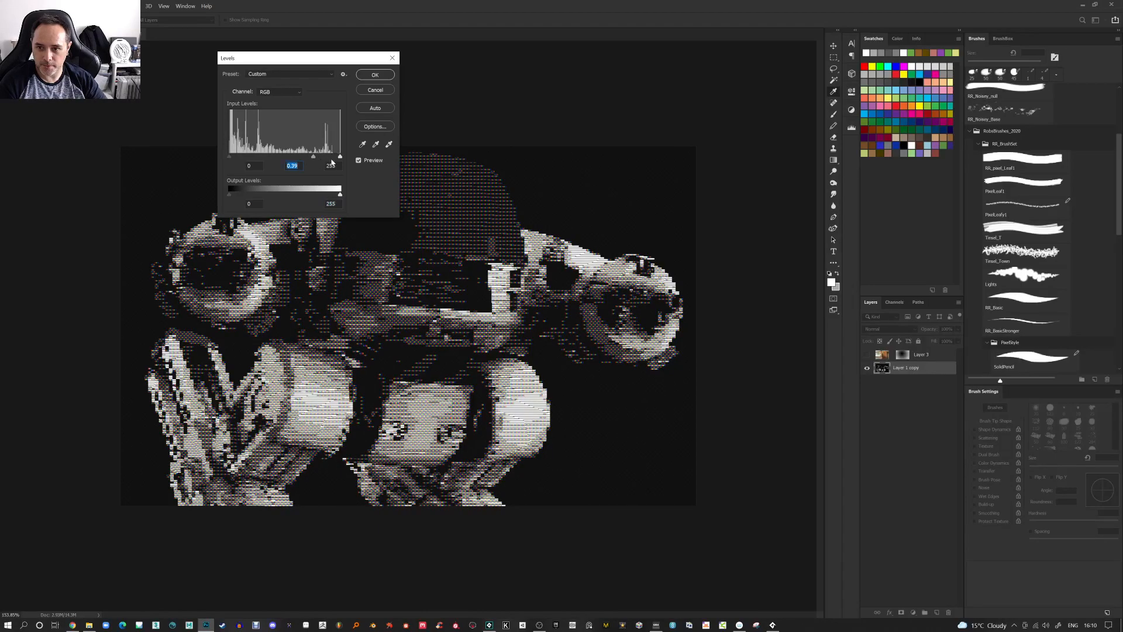
left_click_drag(341, 157, 339, 157)
left_click_drag(236, 156, 216, 157)
left_click_drag(313, 158, 295, 160)
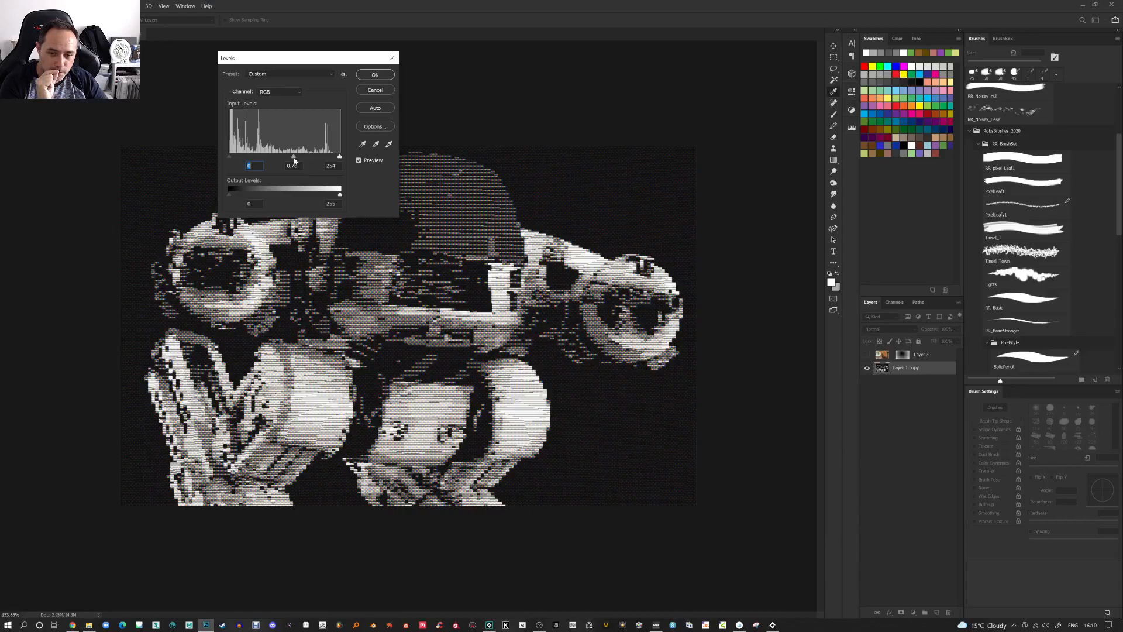
mouse_move(293, 160)
left_mouse_down()
mouse_move(270, 159)
mouse_move(281, 159)
left_mouse_up()
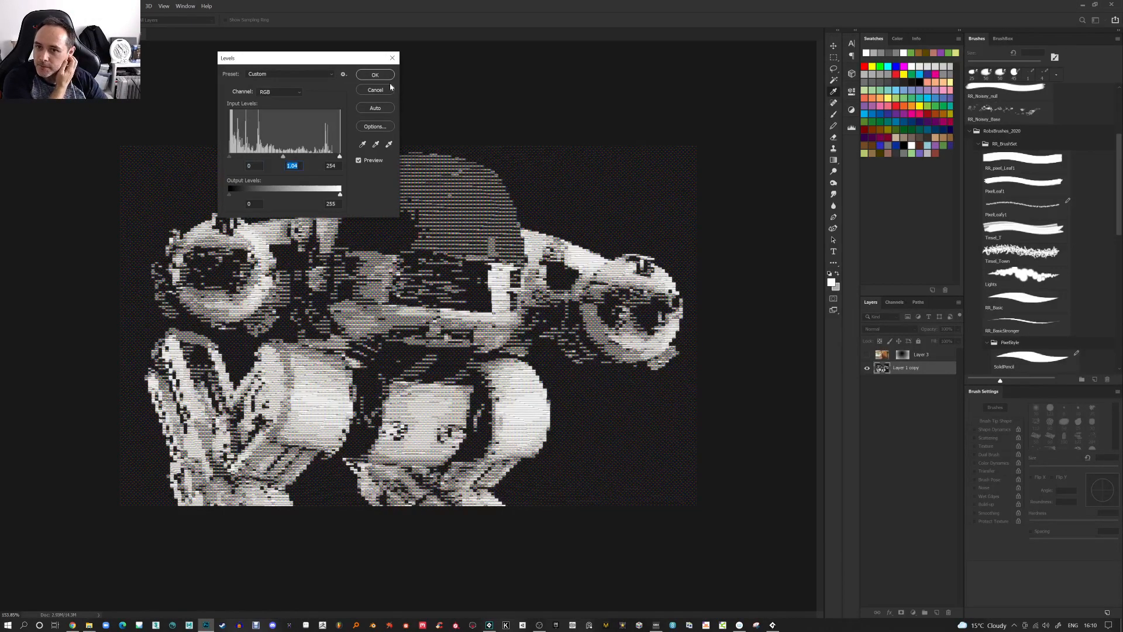
left_click(375, 74)
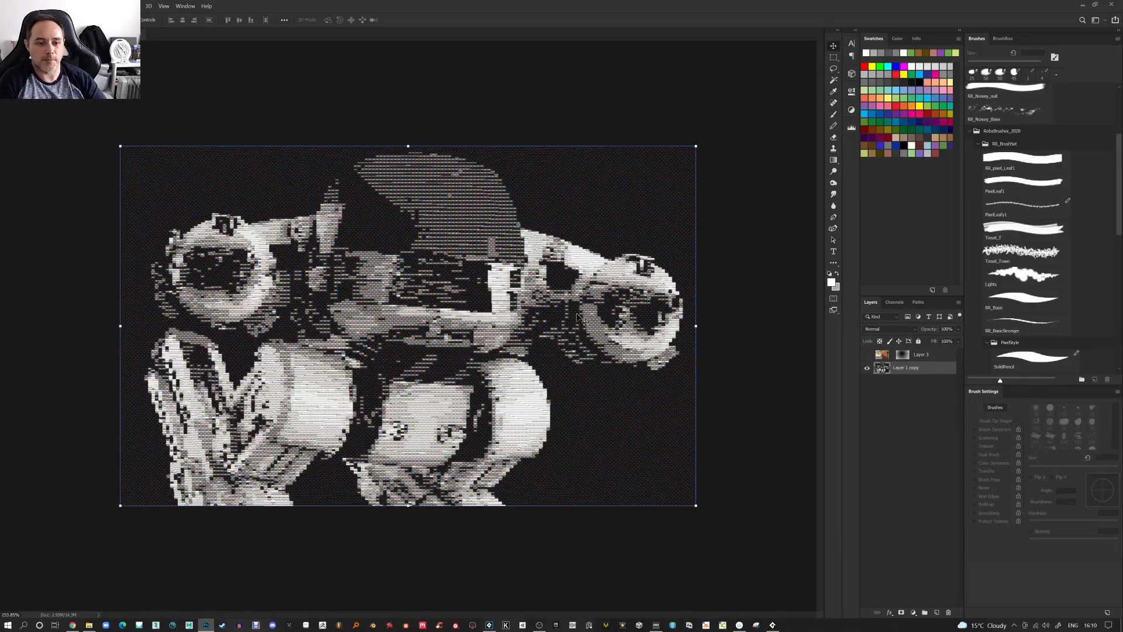
Switch to Backdrop Designer, turn off pixel mode and start a new canvas, resetting all plot data
key("alt+Tab")
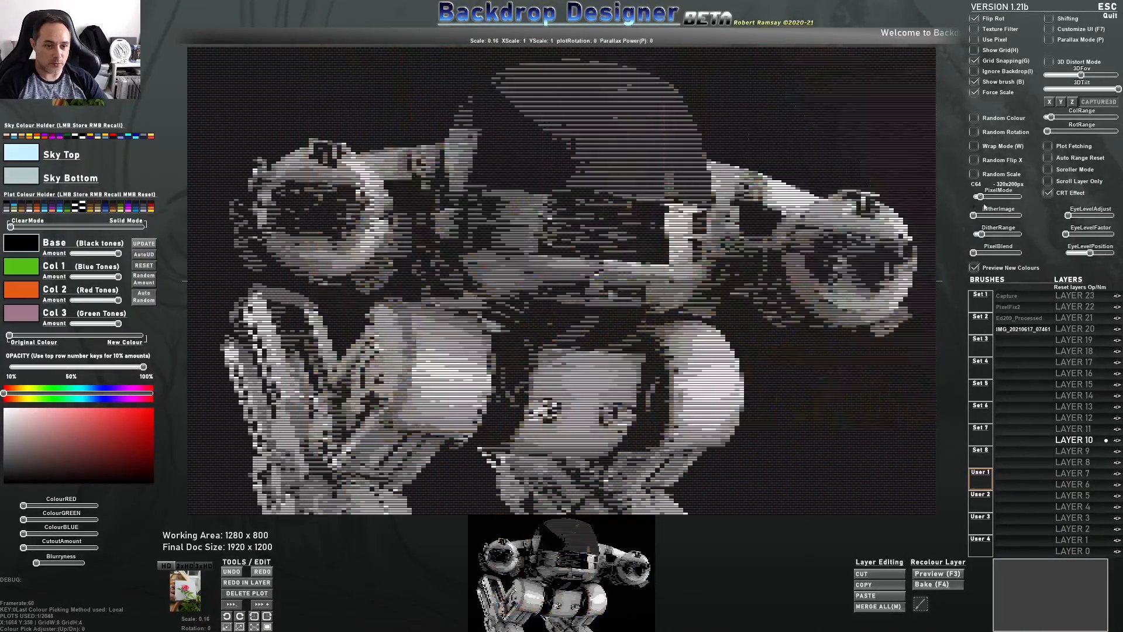
left_click_drag(981, 198, 973, 199)
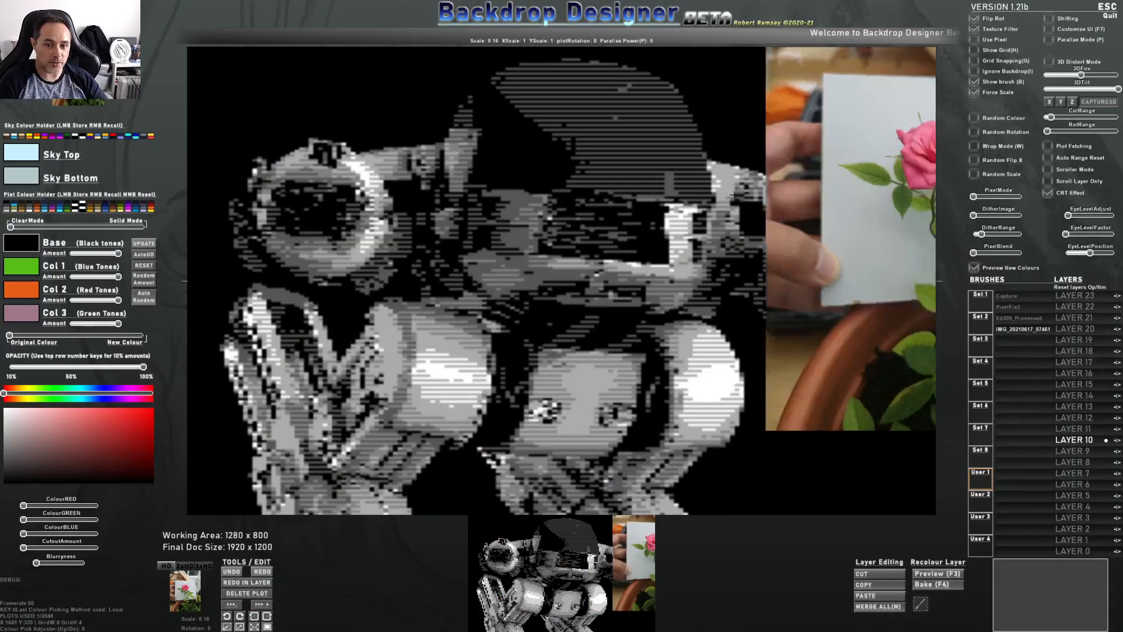
key("ctrl+n")
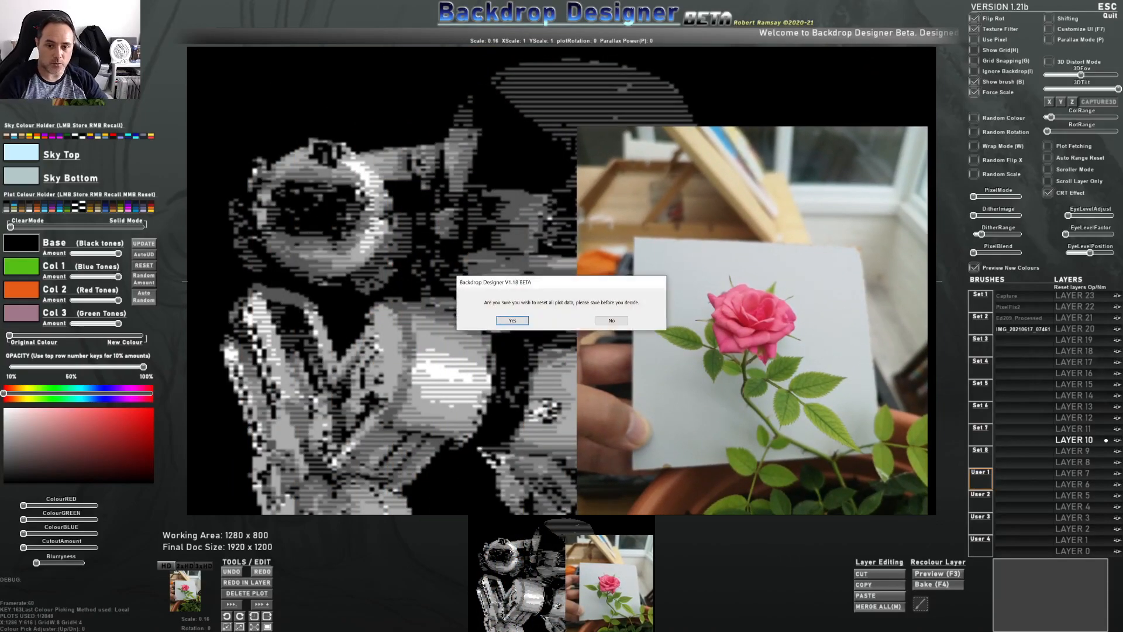
left_click(513, 320)
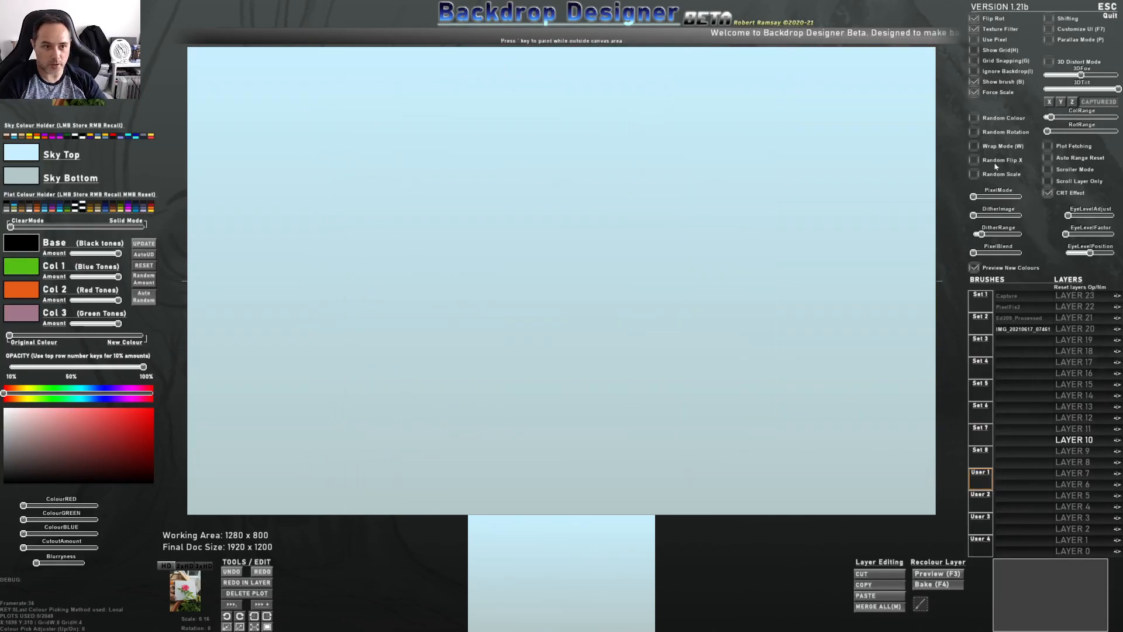
Scale and rotate the imported rose photo brush, then stamp it onto the canvas
left_click(975, 93)
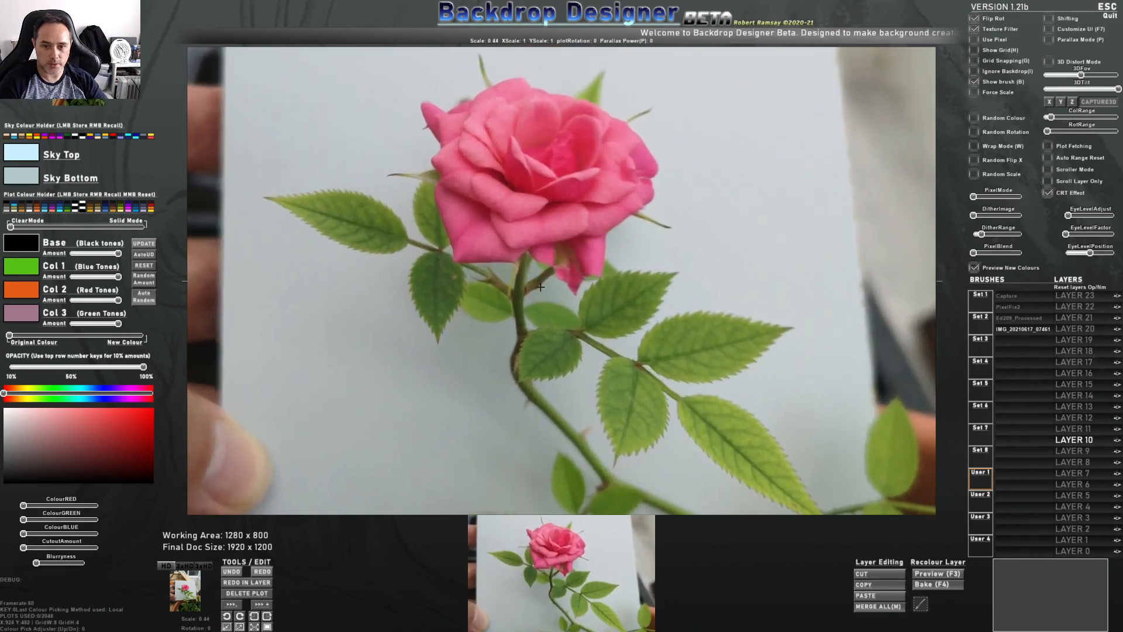
scroll(534, 326, "up", 3)
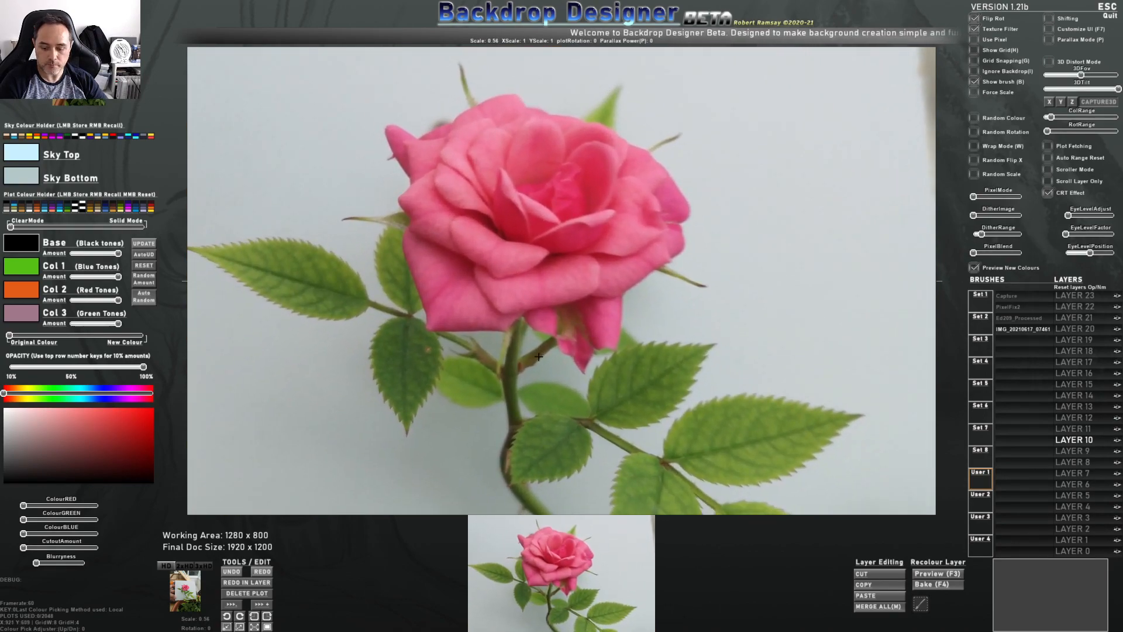
key("e")
scroll(576, 350, "up", 2)
scroll(572, 350, "up", 1)
key("e")
key("r")
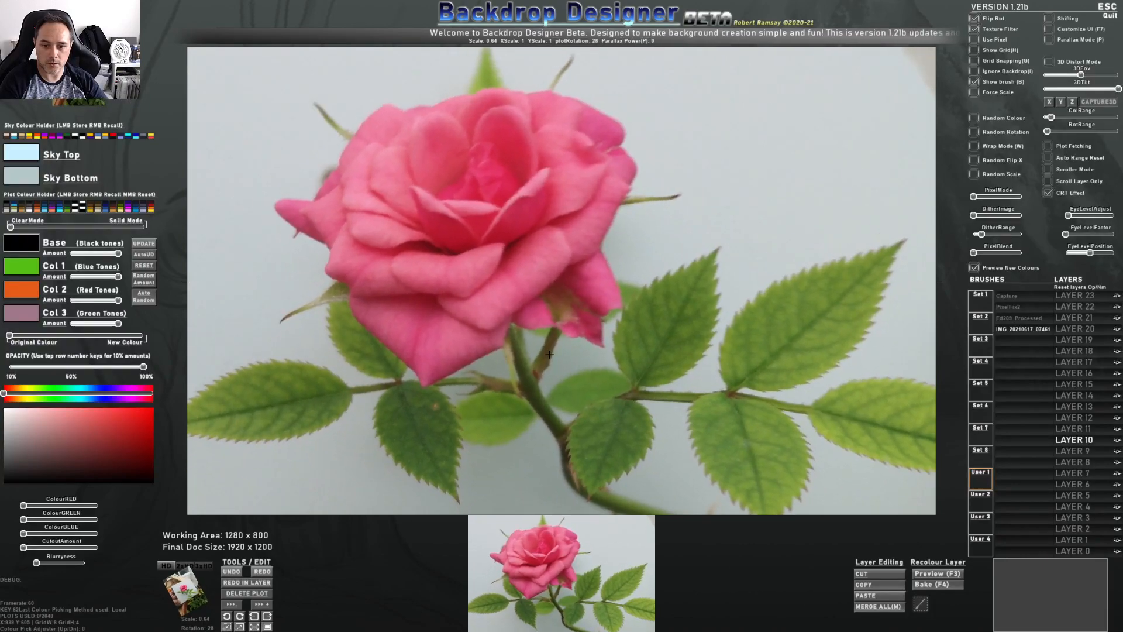
key("e")
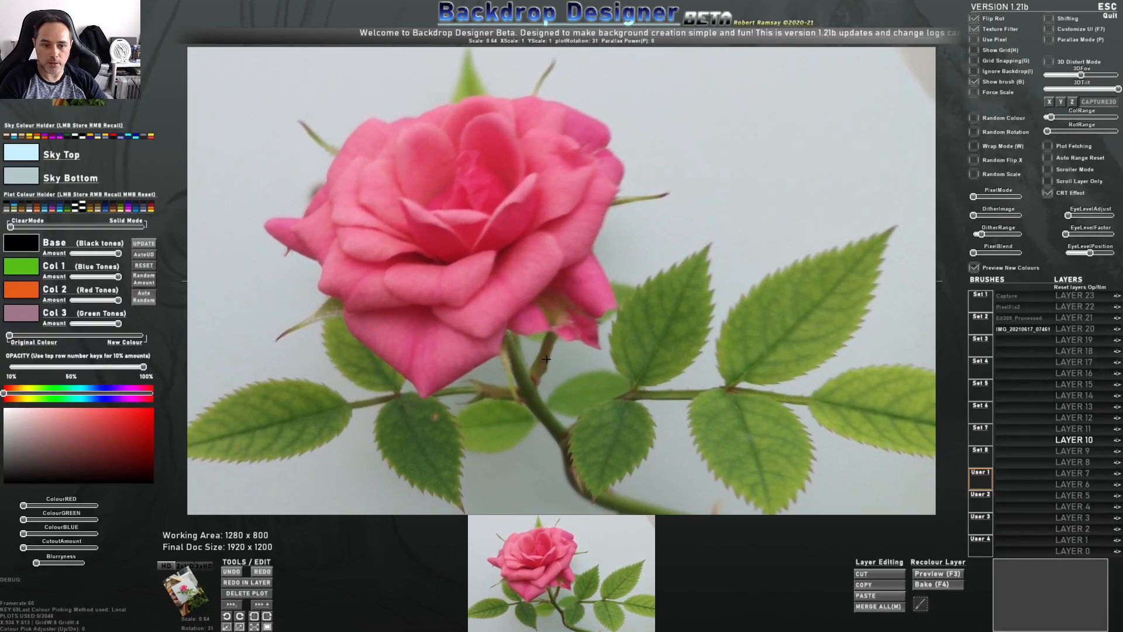
left_click(545, 360)
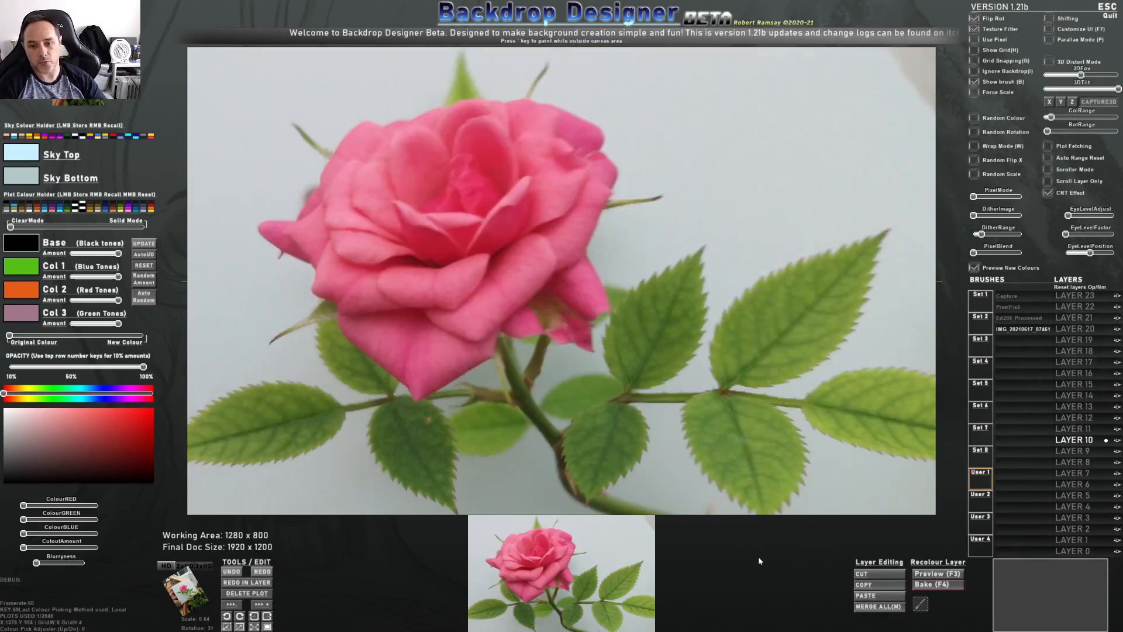
Hide the brush preview and set Pixel Mode to C64 320x200 to preview the rose
key("b")
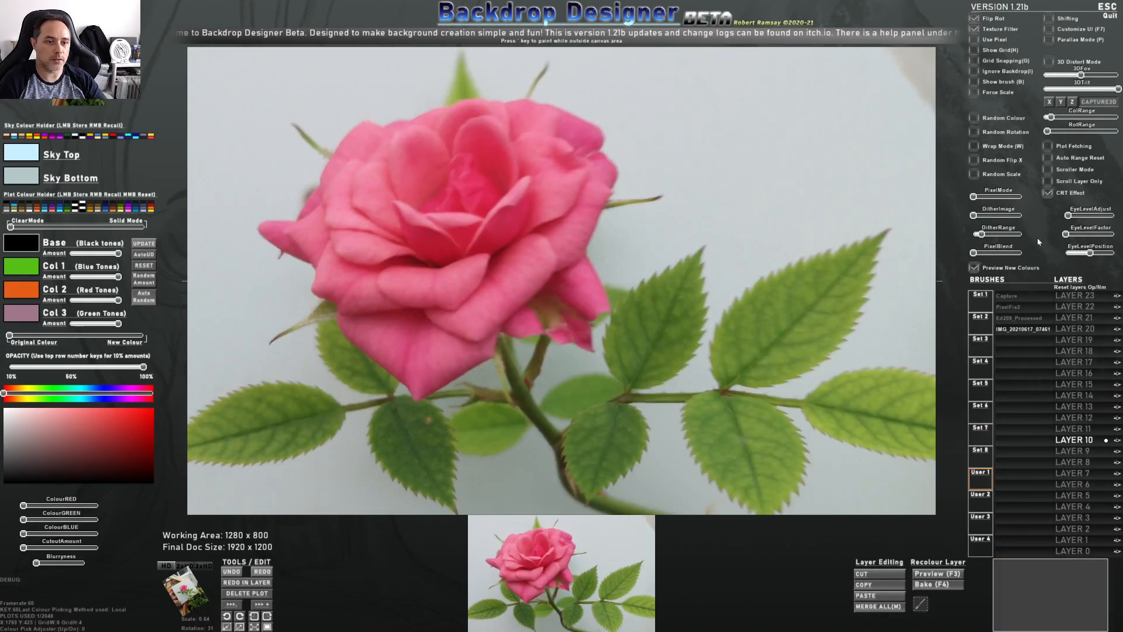
left_click_drag(976, 196, 981, 197)
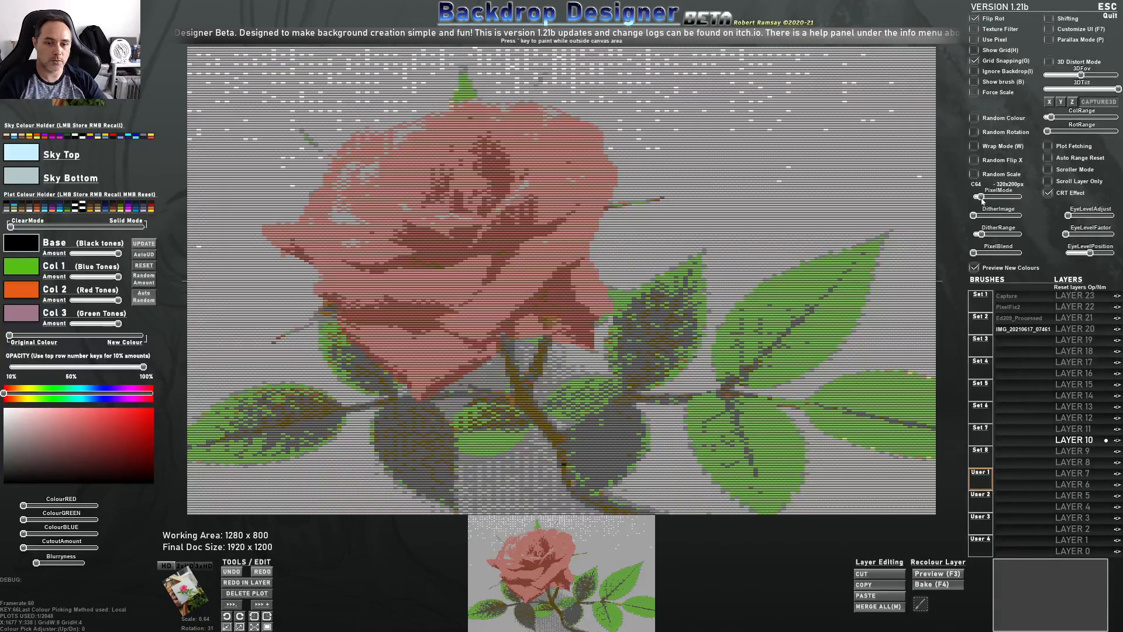
Turn off the CRT effect and adjust the dither slider for the rose preview
left_click(1049, 194)
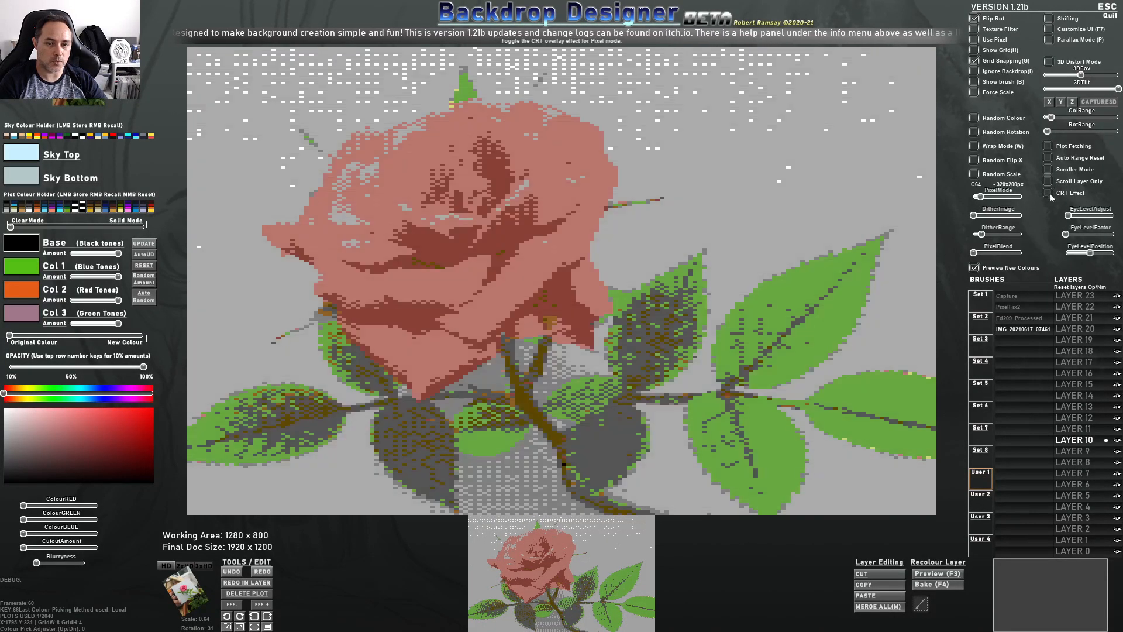
mouse_move(983, 236)
left_mouse_down()
mouse_move(993, 235)
mouse_move(987, 255)
mouse_move(1023, 255)
mouse_move(991, 236)
mouse_move(978, 216)
mouse_move(987, 216)
left_mouse_up()
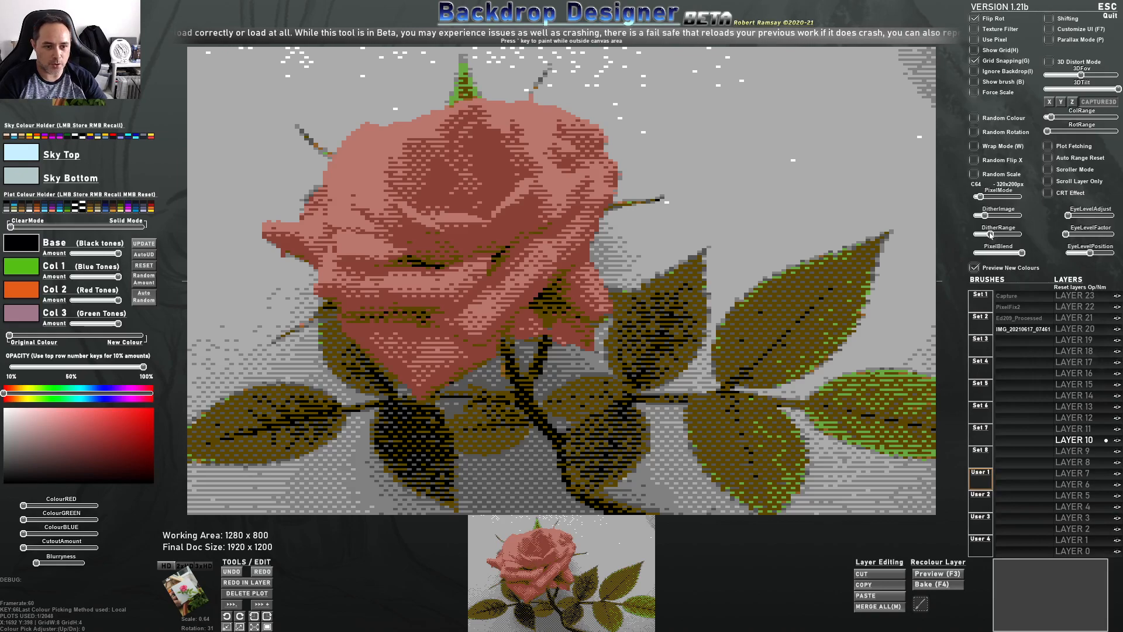
Set Pixel Mode to 48 Colour 320x200px and lower the dither range to refine the rose's look
mouse_move(983, 198)
left_mouse_down()
mouse_move(1019, 198)
mouse_move(983, 197)
mouse_move(1003, 198)
left_mouse_up()
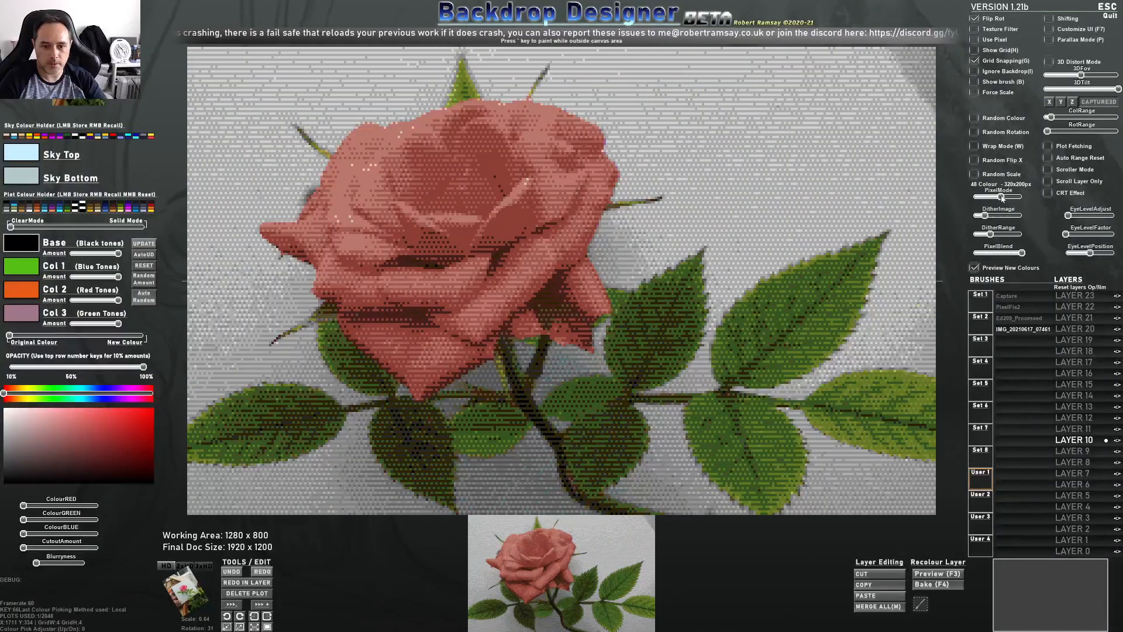
left_click_drag(990, 234, 973, 215)
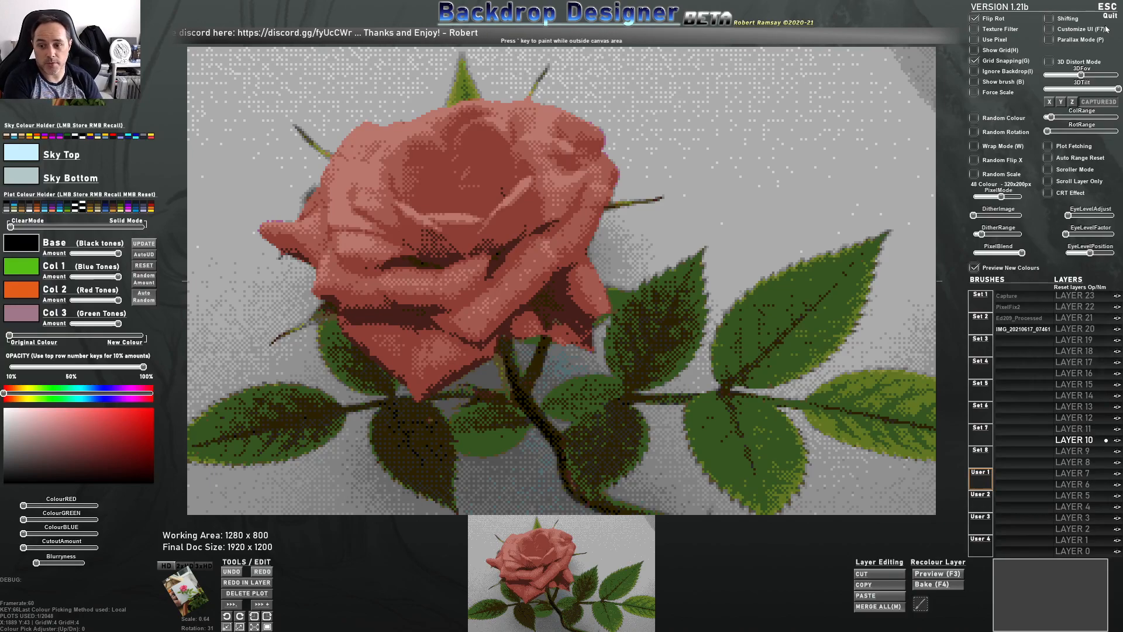
Switch to the browser and open the Backdrop Designer V1.21 Beta page on itch.io
key("alt+Tab")
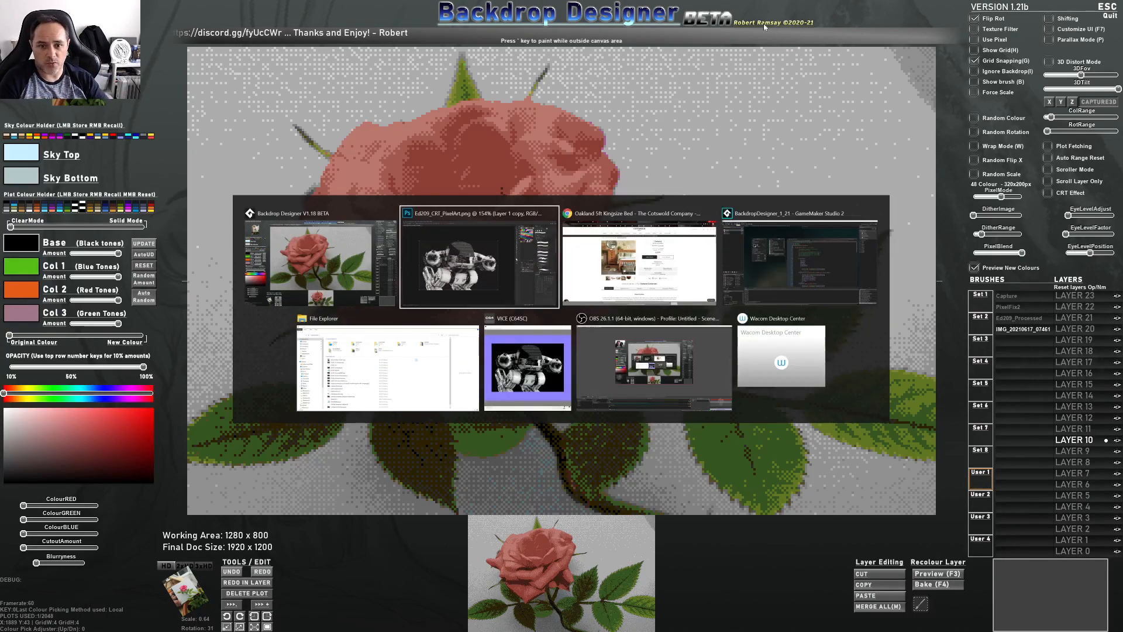
left_click(651, 252)
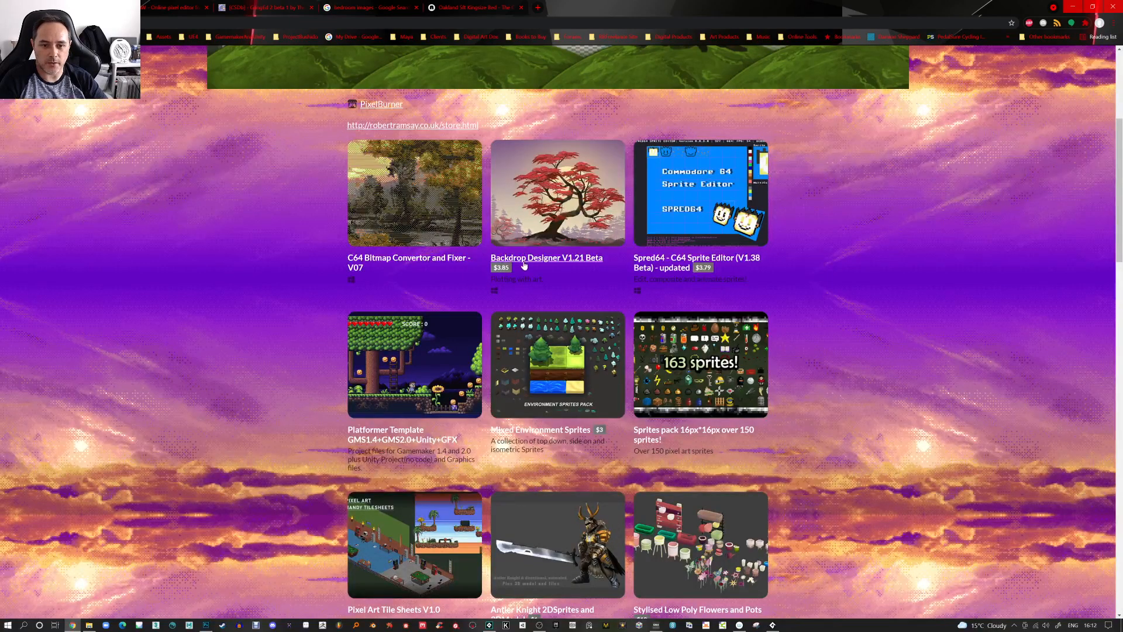
left_click(588, 216)
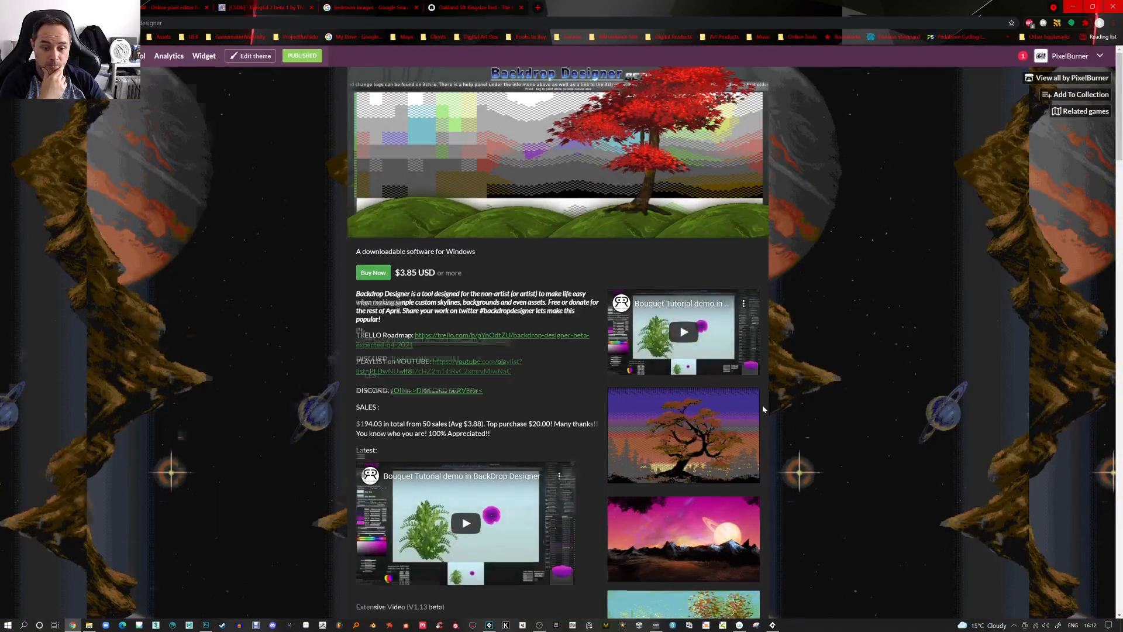
Browse through the example artwork images in the page's screenshot gallery
scroll(762, 405, "down", 4)
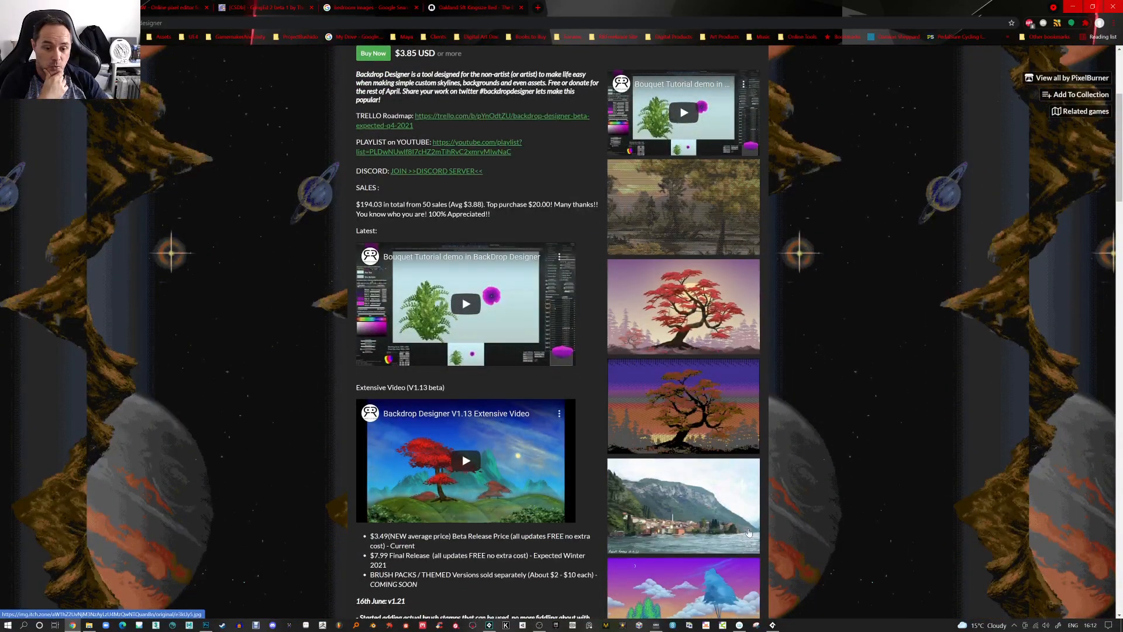
scroll(725, 438, "down", 2)
left_click(686, 373)
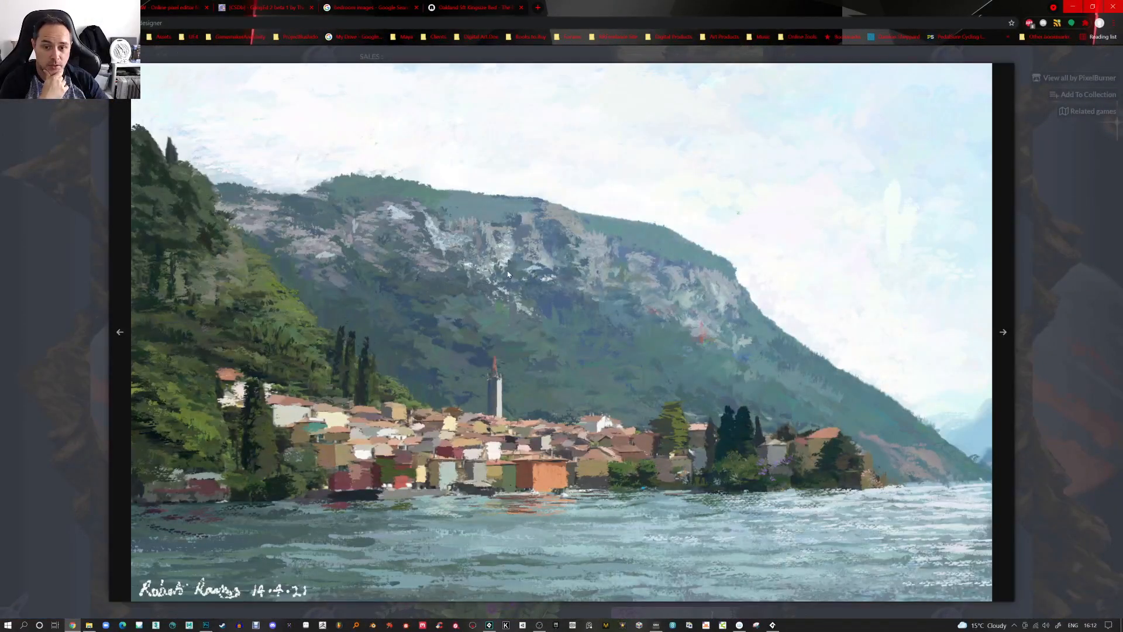
left_click(1004, 331)
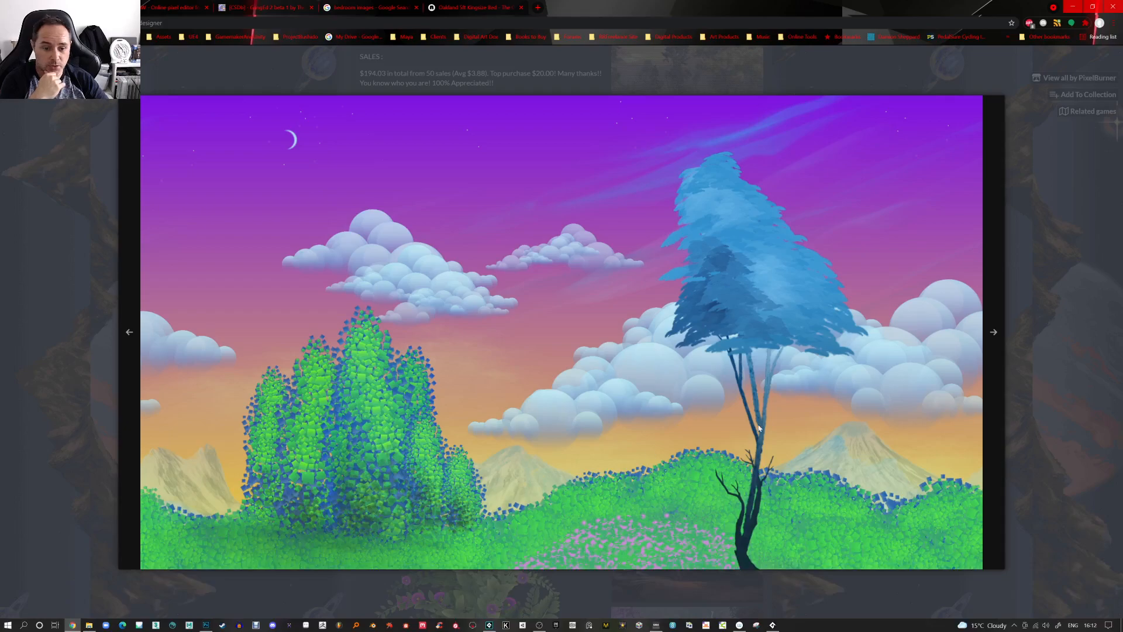
left_click(994, 333)
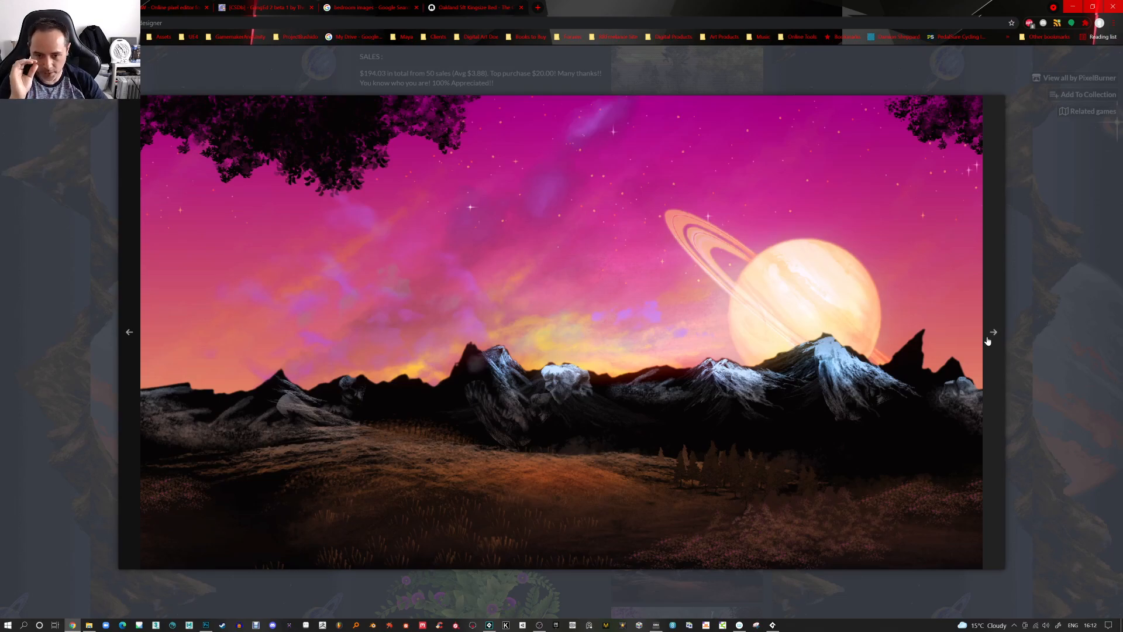
left_click(993, 331)
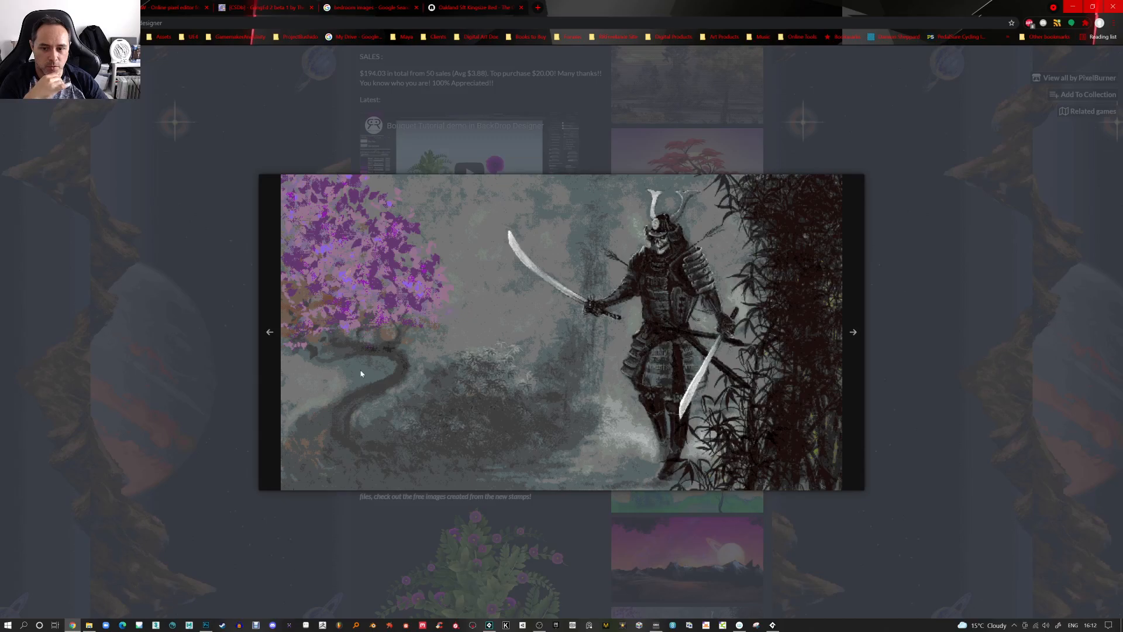
left_click(853, 333)
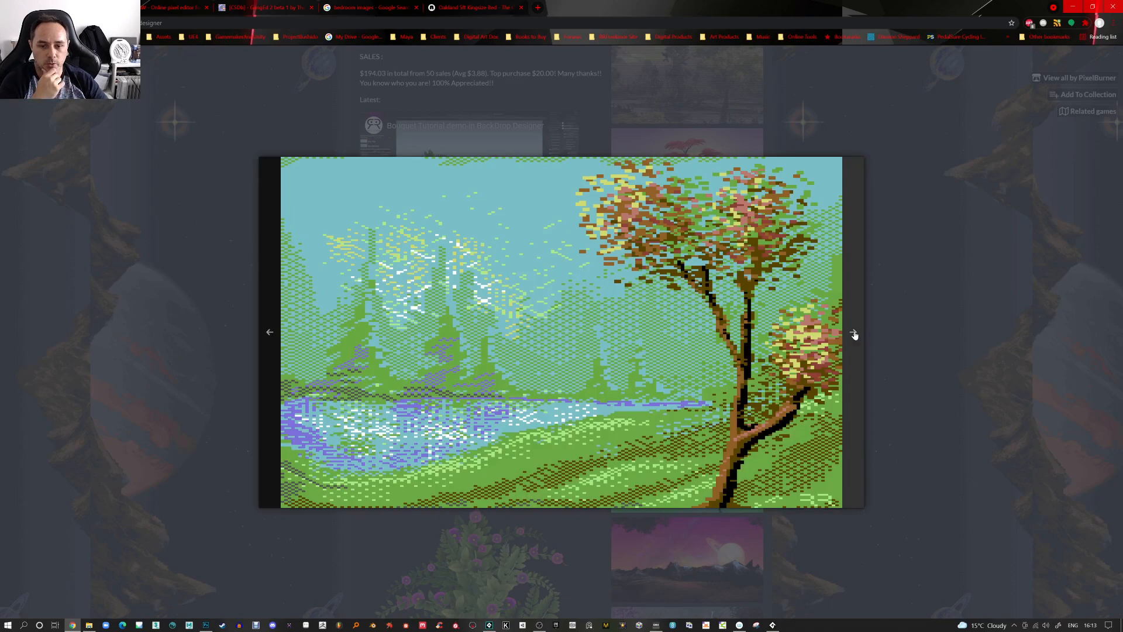
left_click(854, 334)
left_click(854, 334)
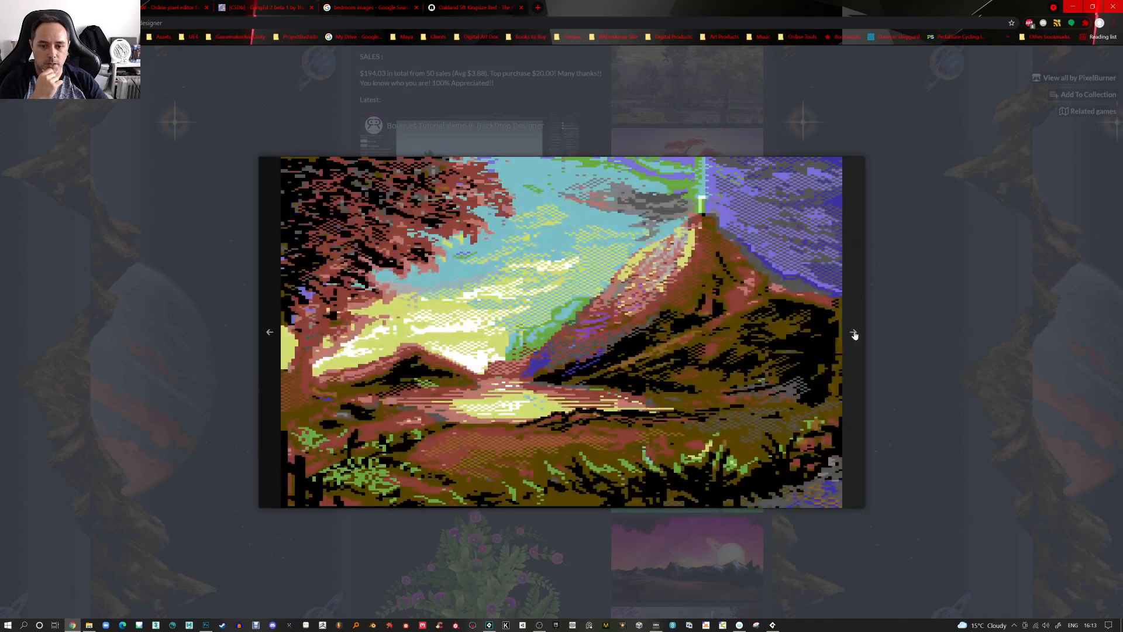
left_click(855, 334)
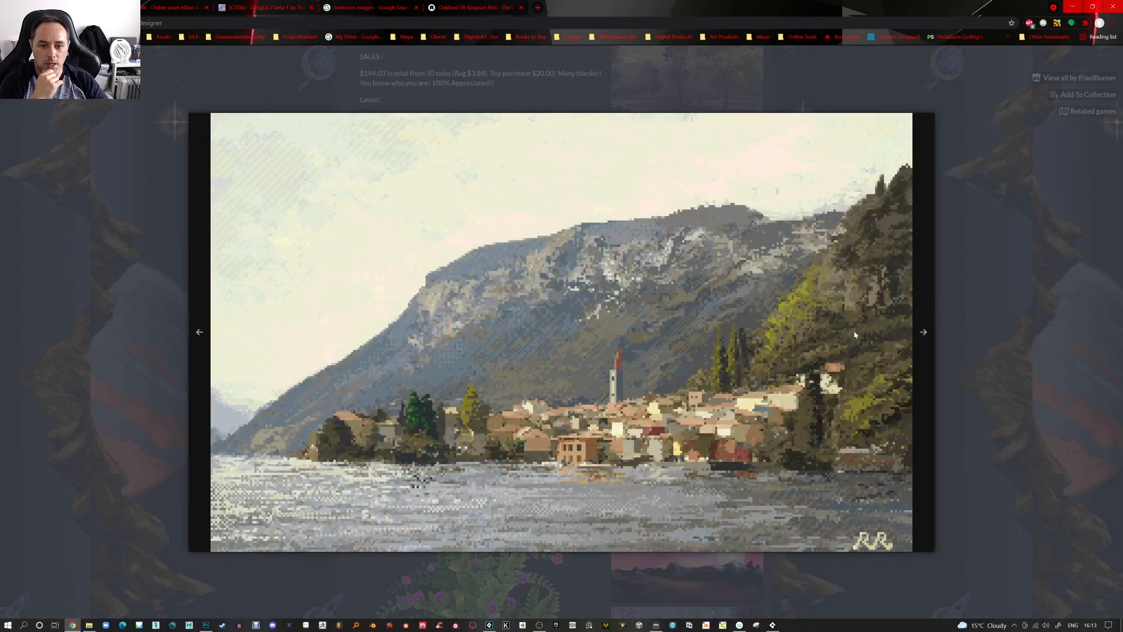
left_click(924, 335)
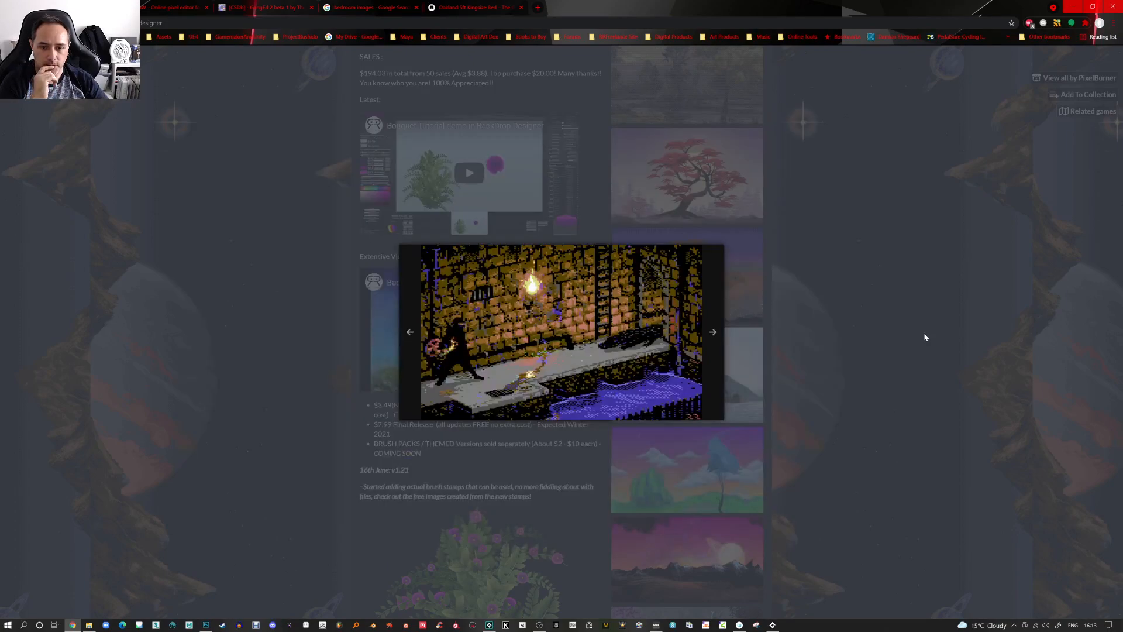
left_click(711, 334)
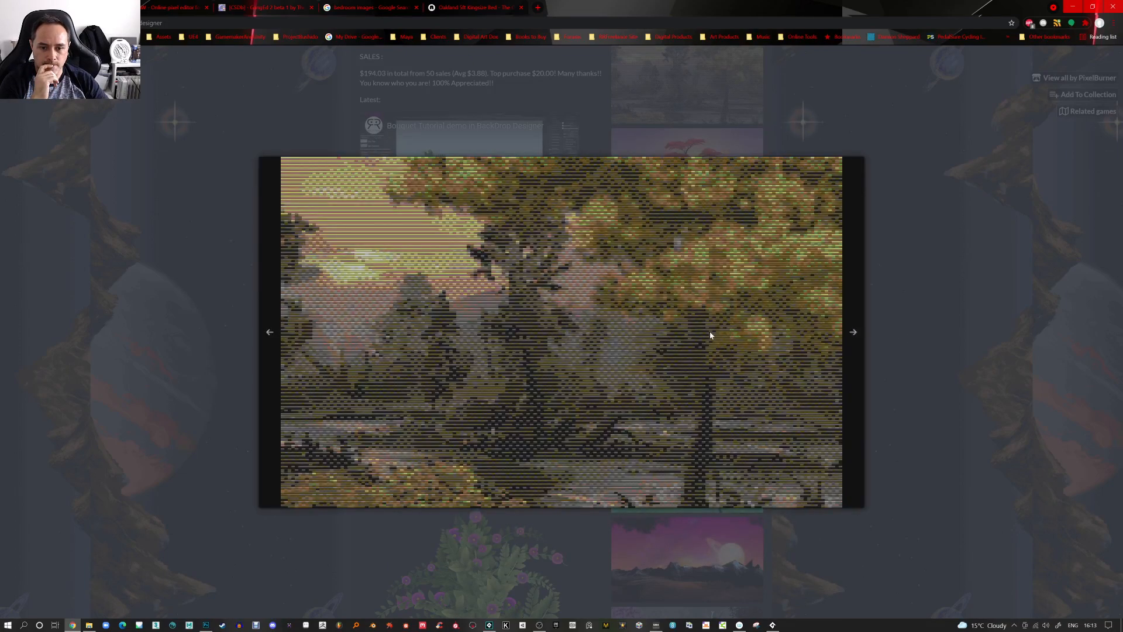
left_click(854, 334)
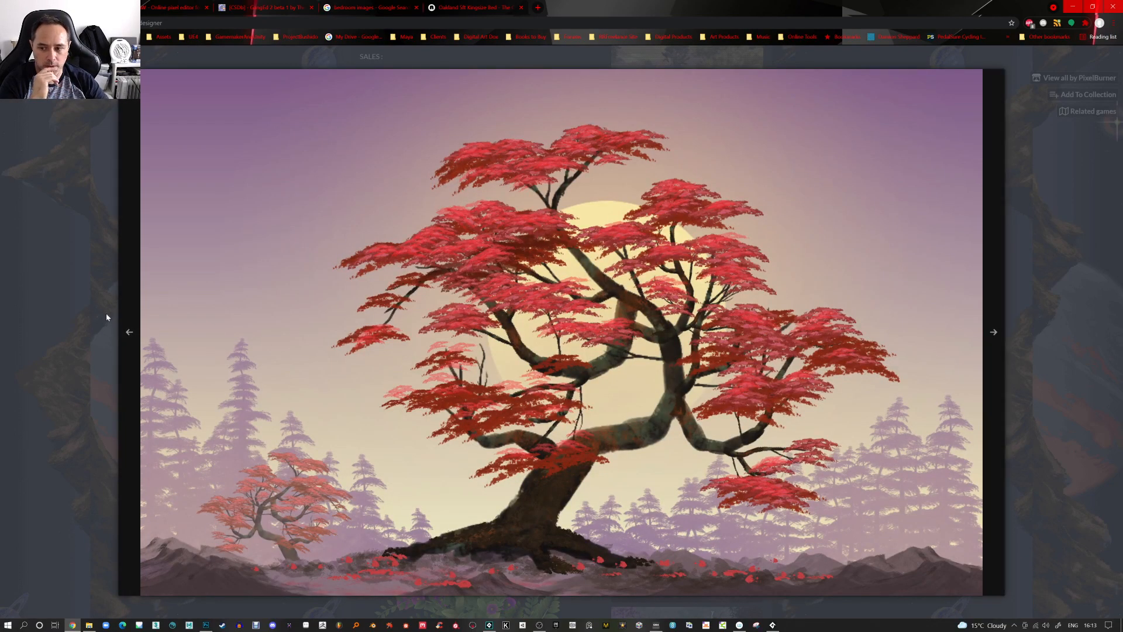
left_click(130, 333)
left_click(853, 336)
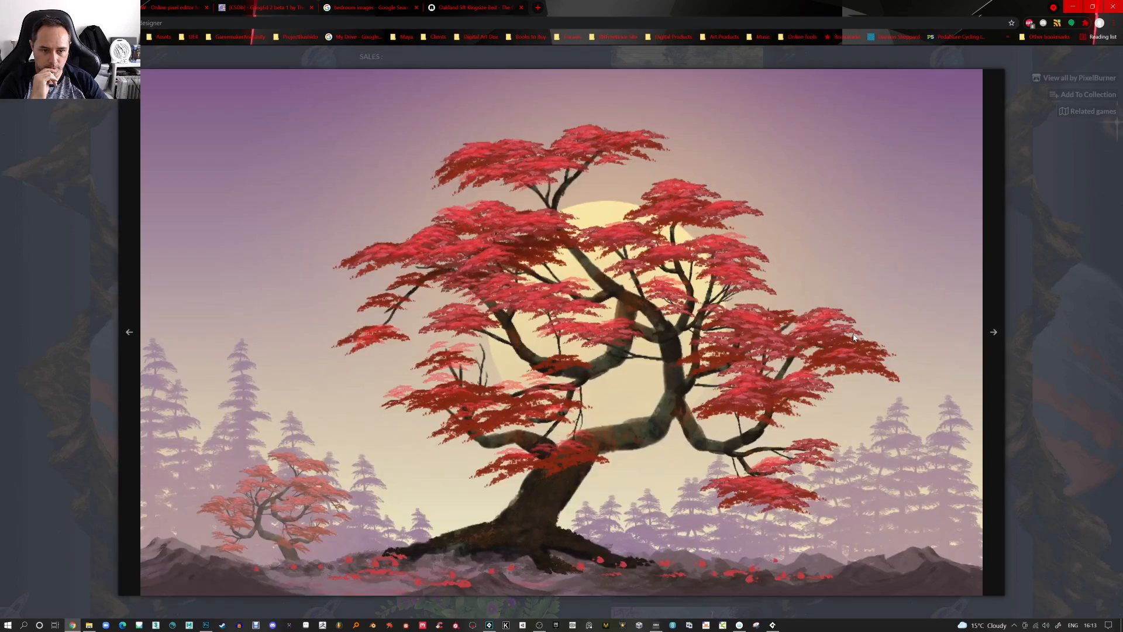
left_click(992, 334)
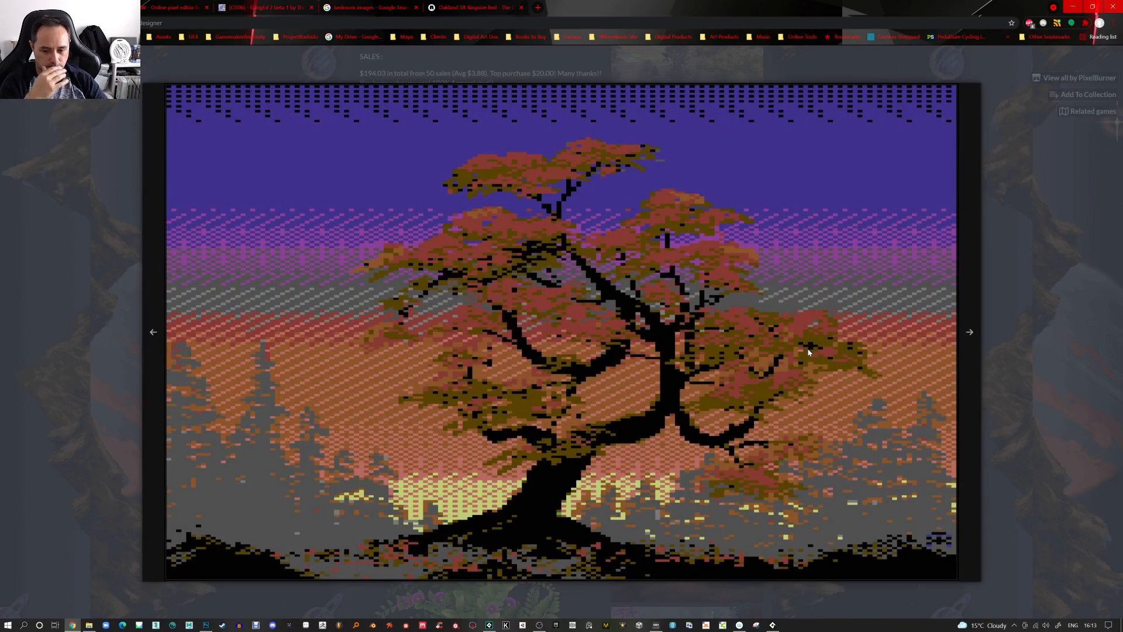
left_click(152, 333)
left_click(991, 333)
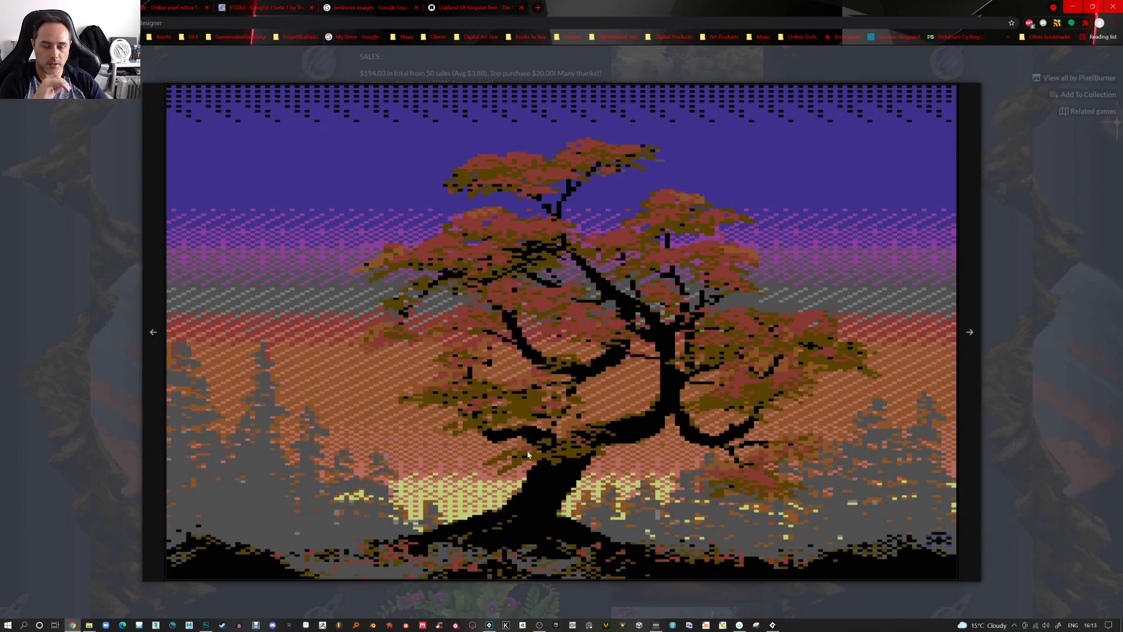
left_click(971, 331)
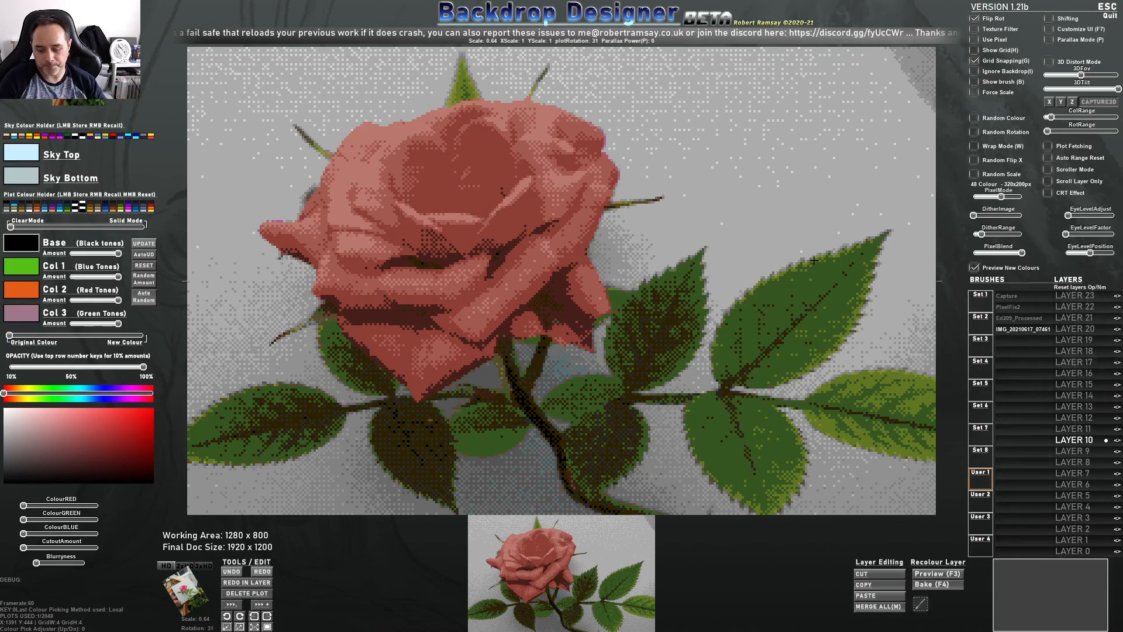
key("alt+Tab")
key("alt+Tab")
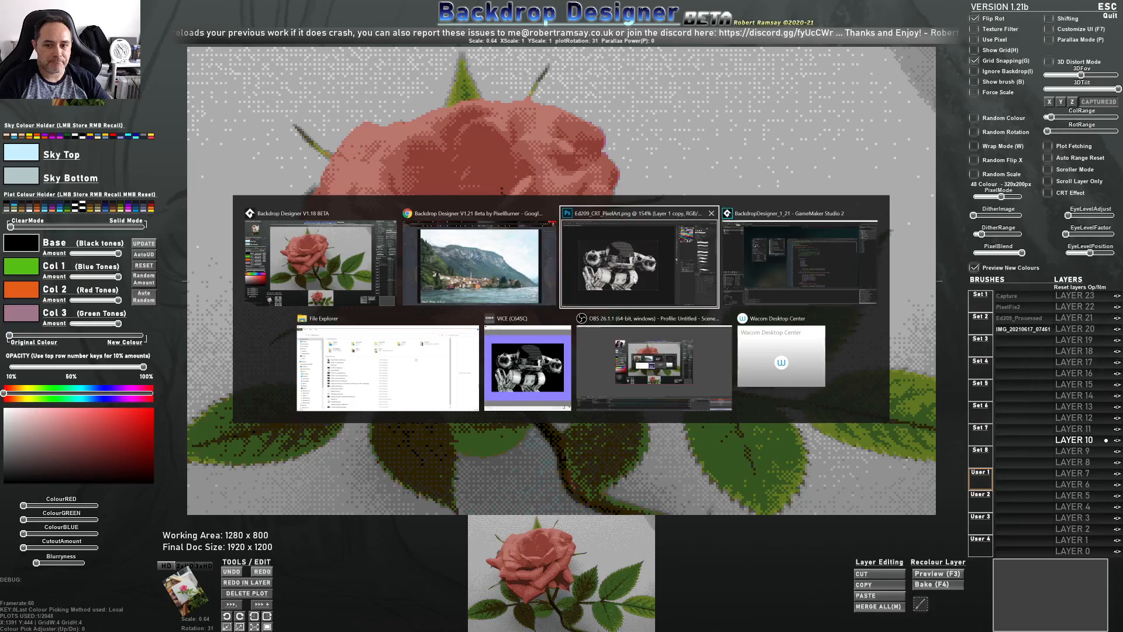
key("alt+Tab")
key("alt+Tab")
key("alt+Tab")
key("alt+Tab")
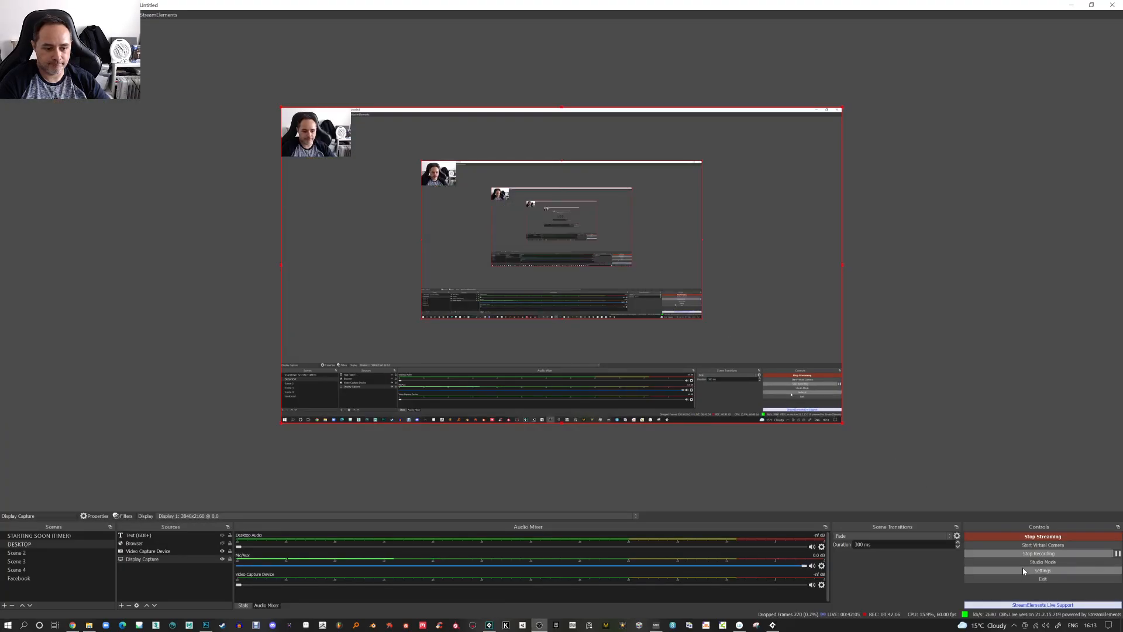